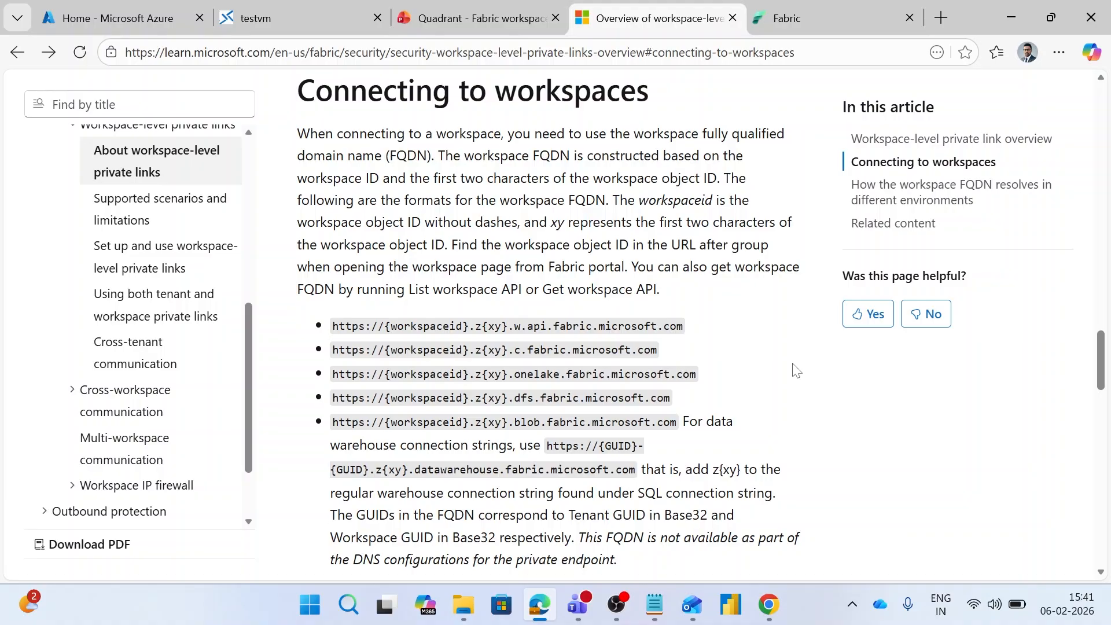
Compare the documented workspace FQDN format with the Private_WS workspace's object ID in its Fabric portal URL.
{"action": "mouse_move", "coordinate": [314, 318]}
{"action": "left_mouse_down"}
{"action": "mouse_move", "coordinate": [327, 330]}
{"action": "mouse_move", "coordinate": [721, 335]}
{"action": "left_mouse_up"}
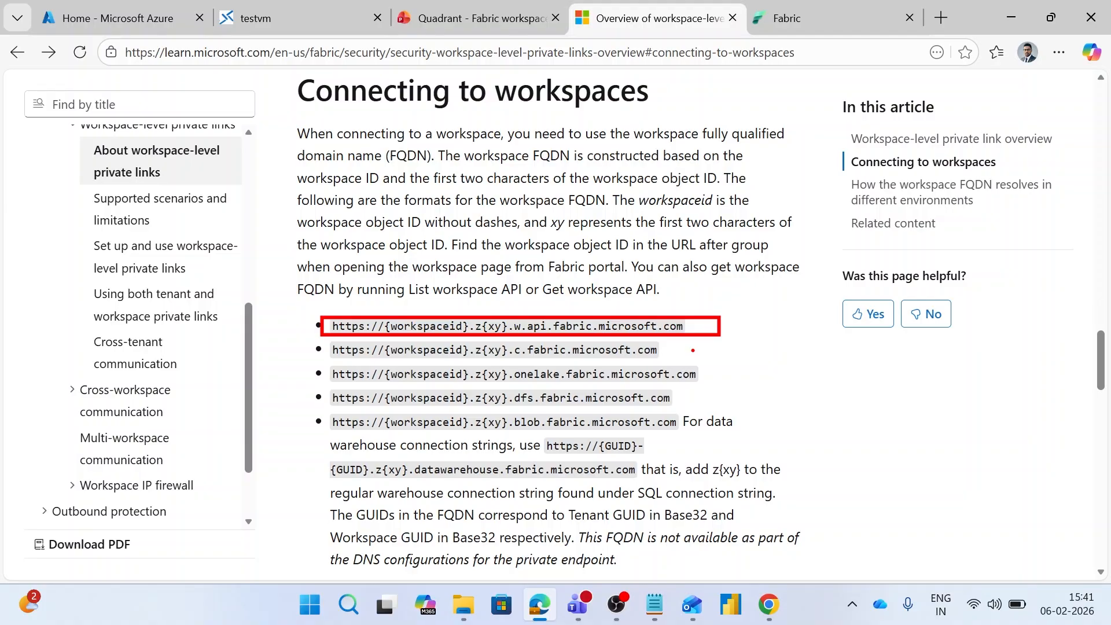
{"action": "left_click", "coordinate": [807, 22]}
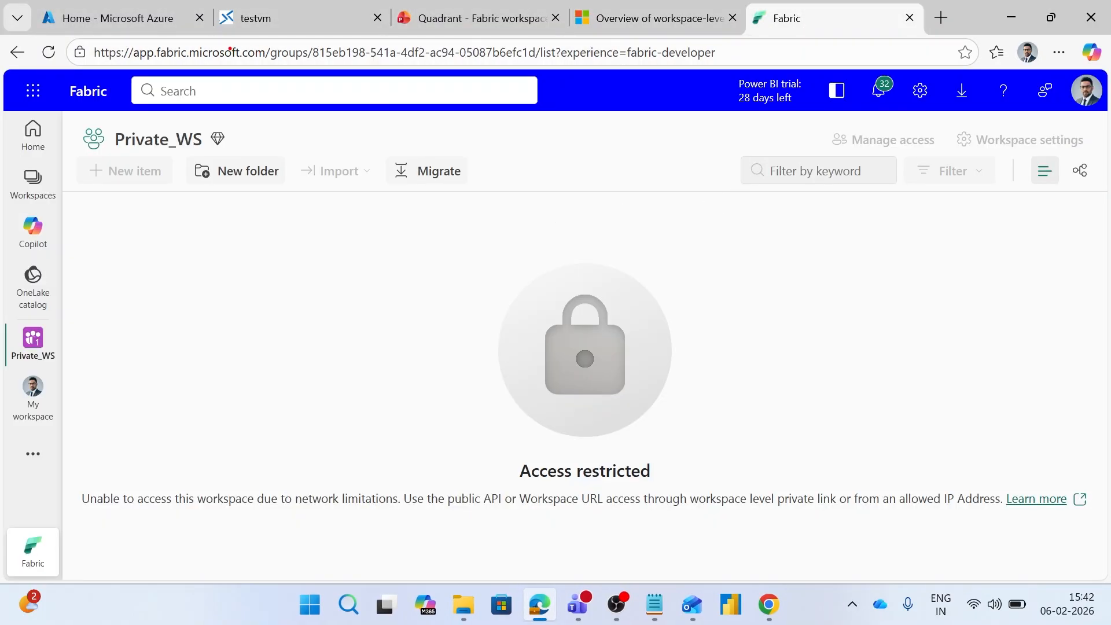
{"action": "left_click_drag", "start_coordinate": [107, 121], "coordinate": [269, 162]}
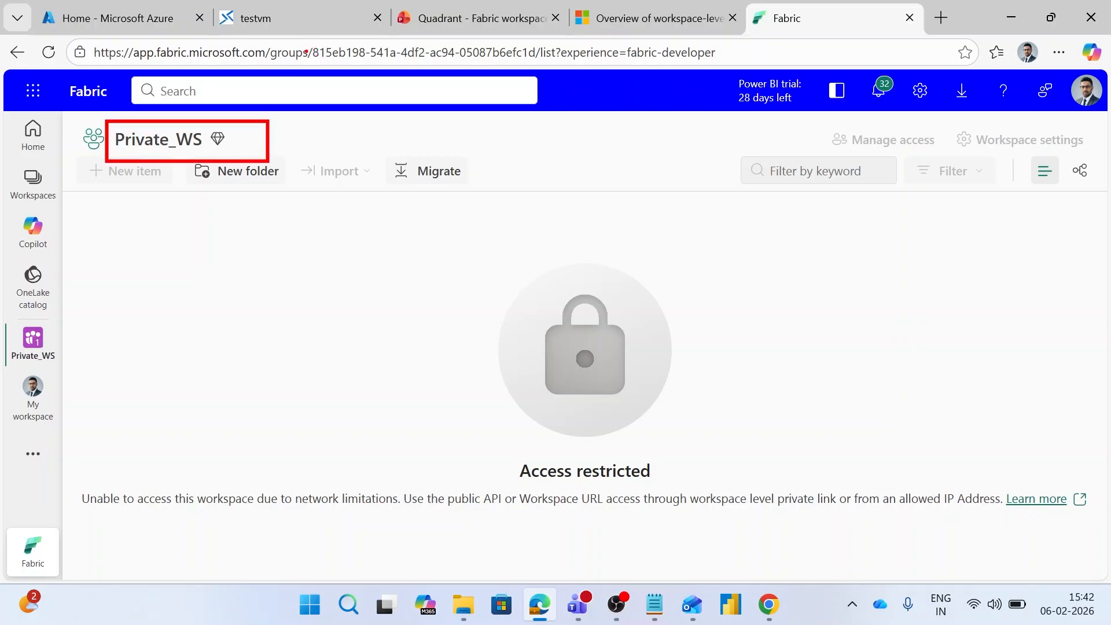
{"action": "mouse_move", "coordinate": [313, 48]}
{"action": "left_mouse_down"}
{"action": "mouse_move", "coordinate": [358, 61]}
{"action": "mouse_move", "coordinate": [538, 61]}
{"action": "left_mouse_up"}
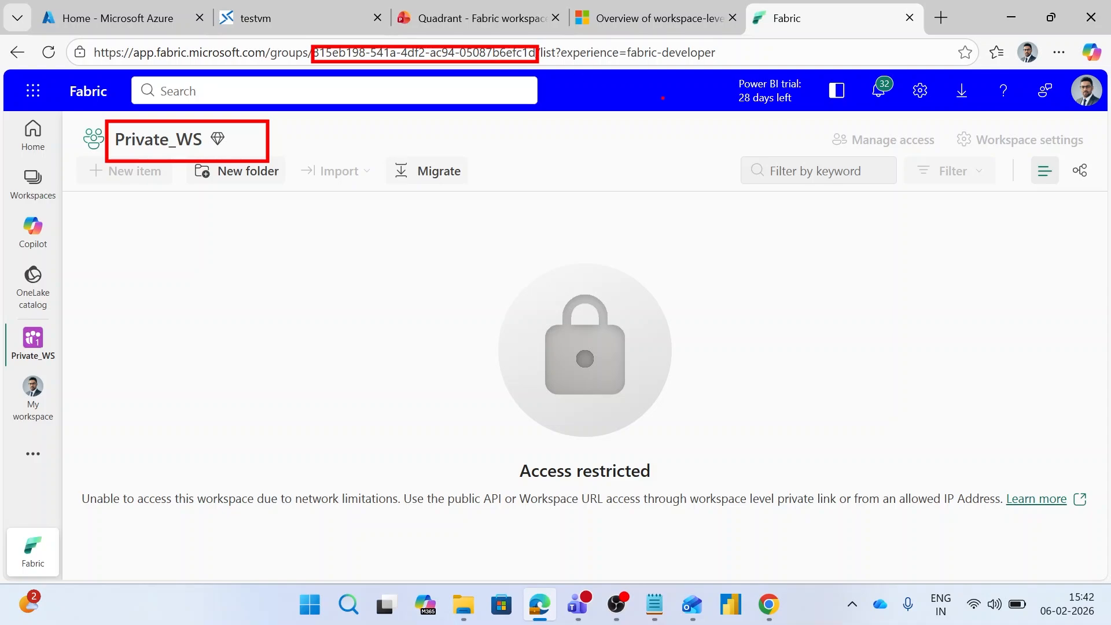
{"action": "key", "text": "Escape"}
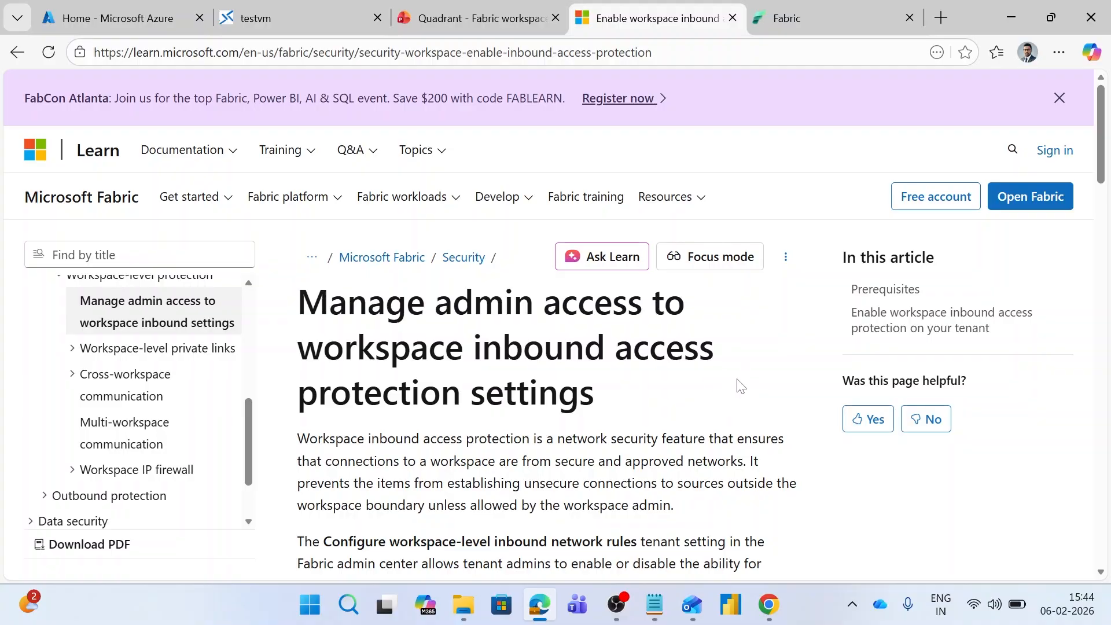
Review the article's tenant-level steps for enabling workspace-level inbound network rules and workspace IP firewall rules.
{"action": "scroll", "coordinate": [732, 372], "scroll_direction": "down", "scroll_amount": 7}
{"action": "scroll", "coordinate": [732, 372], "scroll_direction": "down", "scroll_amount": 9}
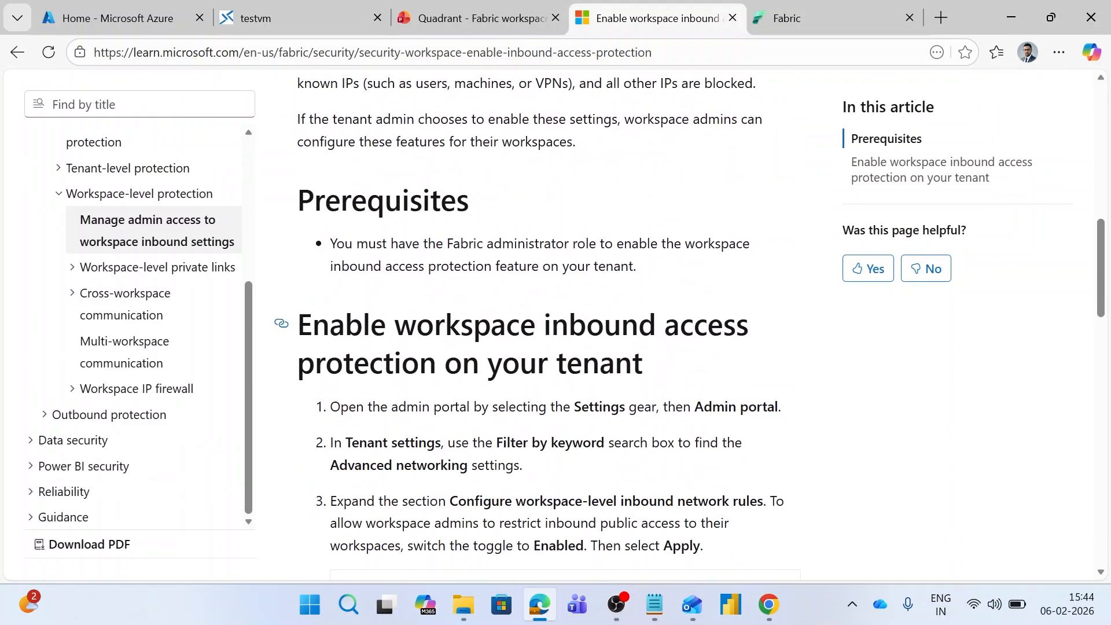
{"action": "scroll", "coordinate": [735, 364], "scroll_direction": "up", "scroll_amount": 3}
{"action": "left_click", "coordinate": [799, 23]}
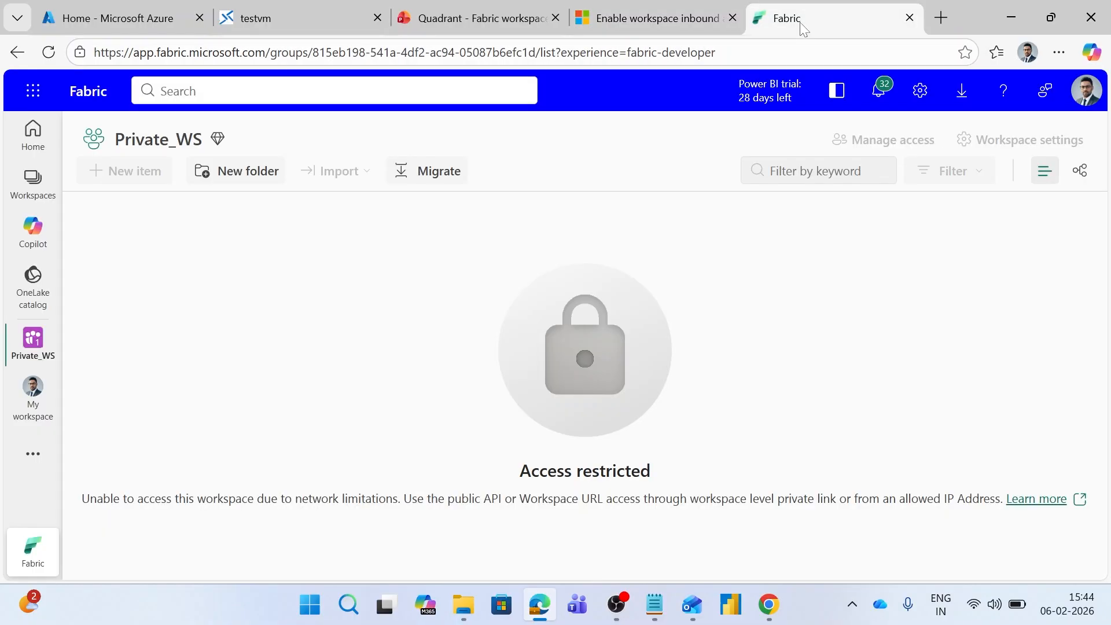
{"action": "left_click", "coordinate": [668, 23]}
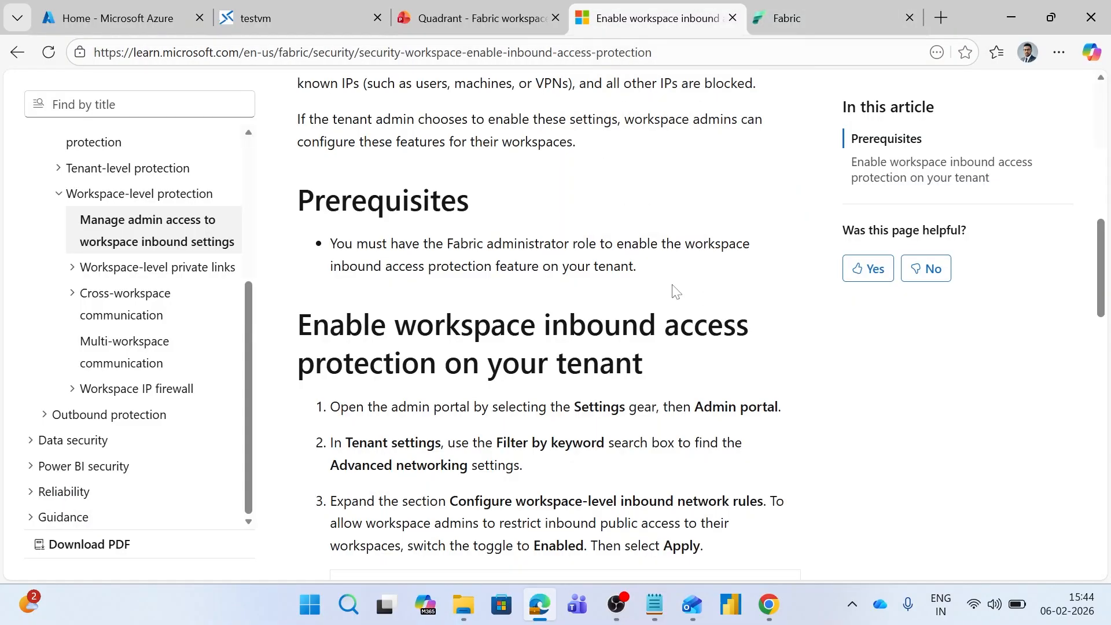
{"action": "scroll", "coordinate": [675, 287], "scroll_direction": "down", "scroll_amount": 4}
{"action": "scroll", "coordinate": [669, 281], "scroll_direction": "down", "scroll_amount": 1}
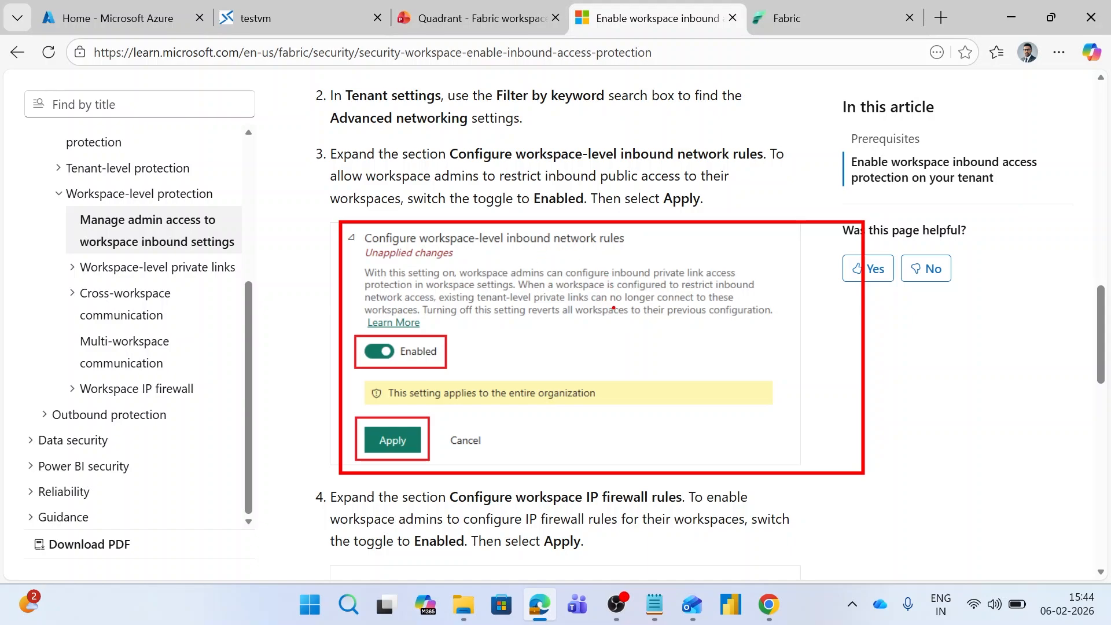
{"action": "key", "text": "Escape"}
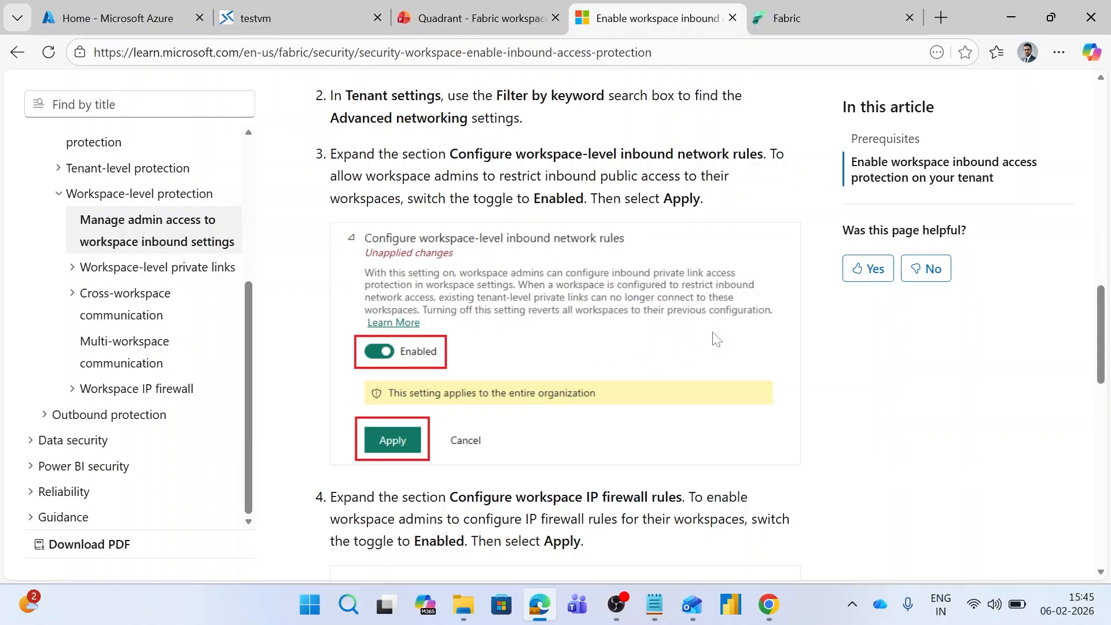
{"action": "scroll", "coordinate": [700, 359], "scroll_direction": "down", "scroll_amount": 5}
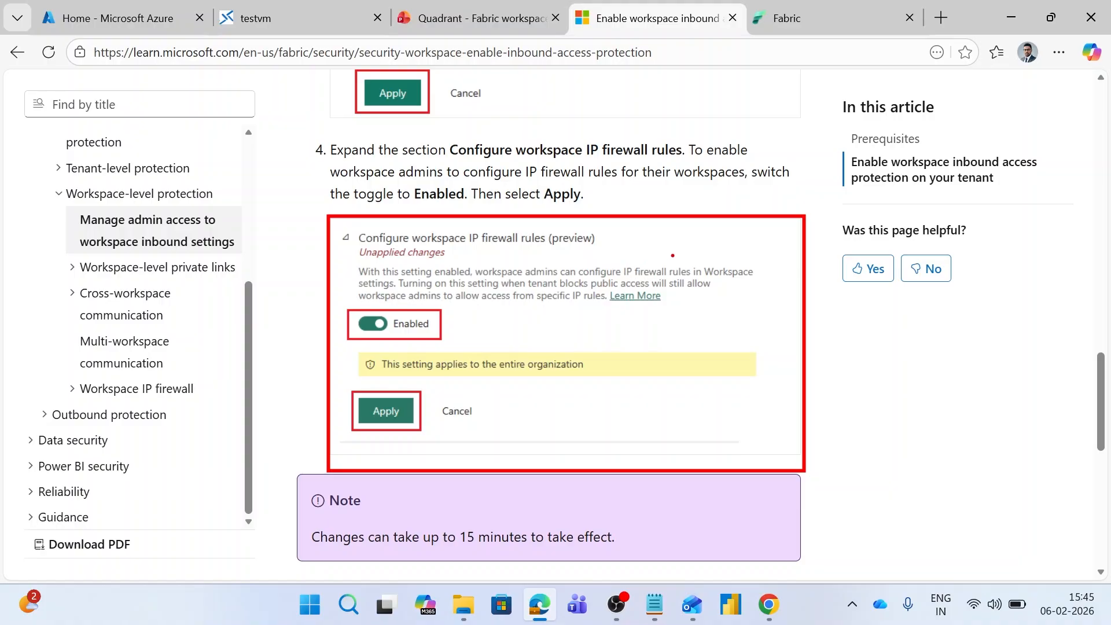
{"action": "key", "text": "Escape"}
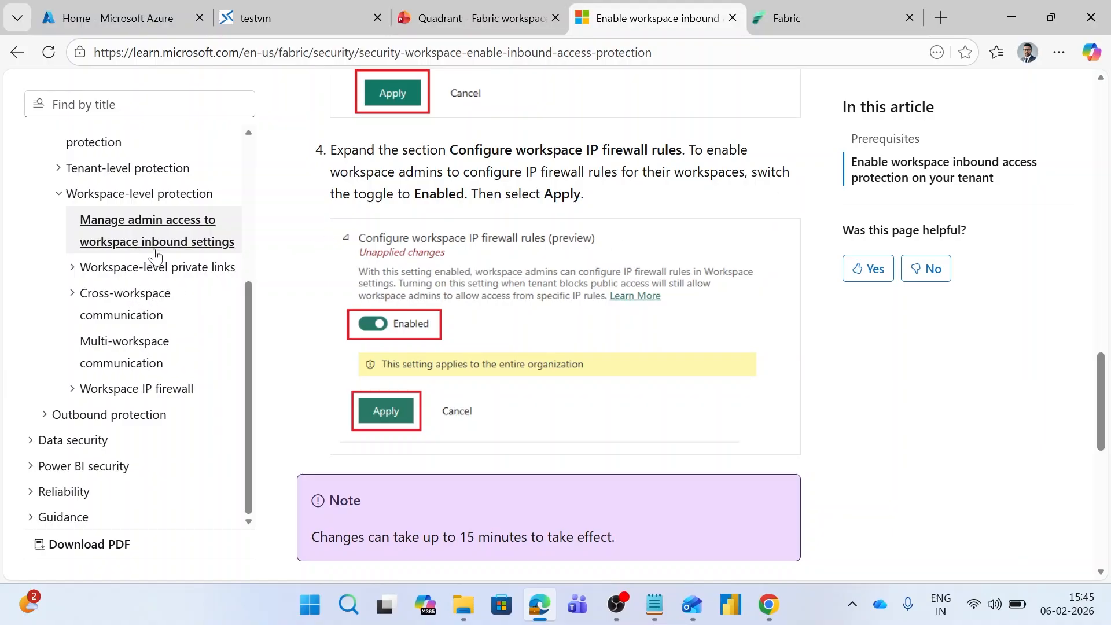
Open the "Supported scenarios and limitations" article for workspace-level private links and examine the supported item types.
{"action": "left_click", "coordinate": [79, 269]}
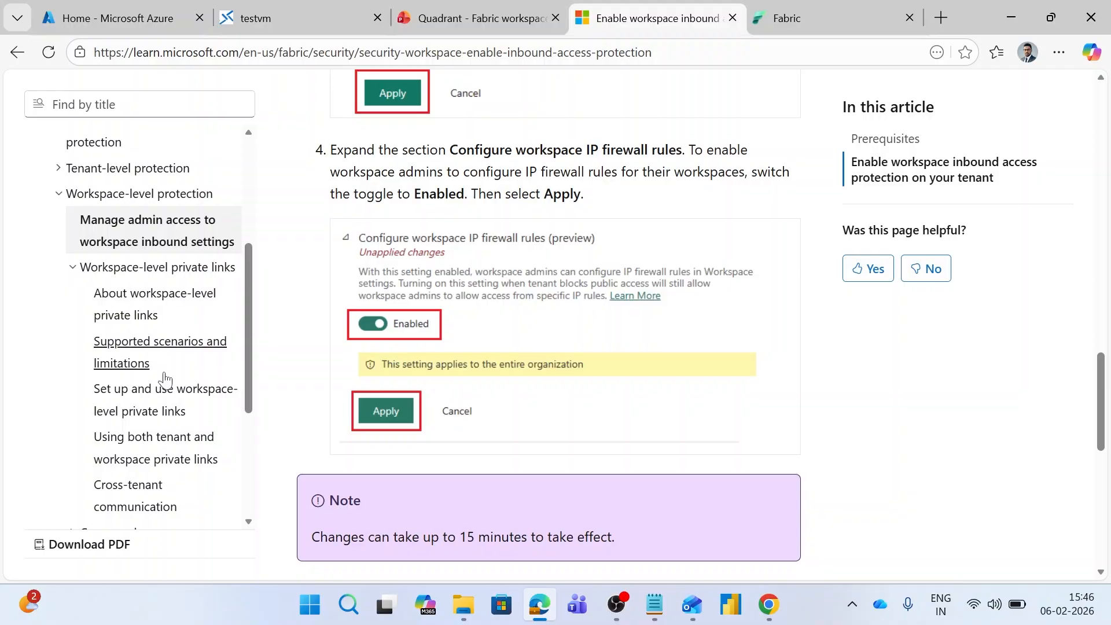
{"action": "left_click", "coordinate": [167, 354]}
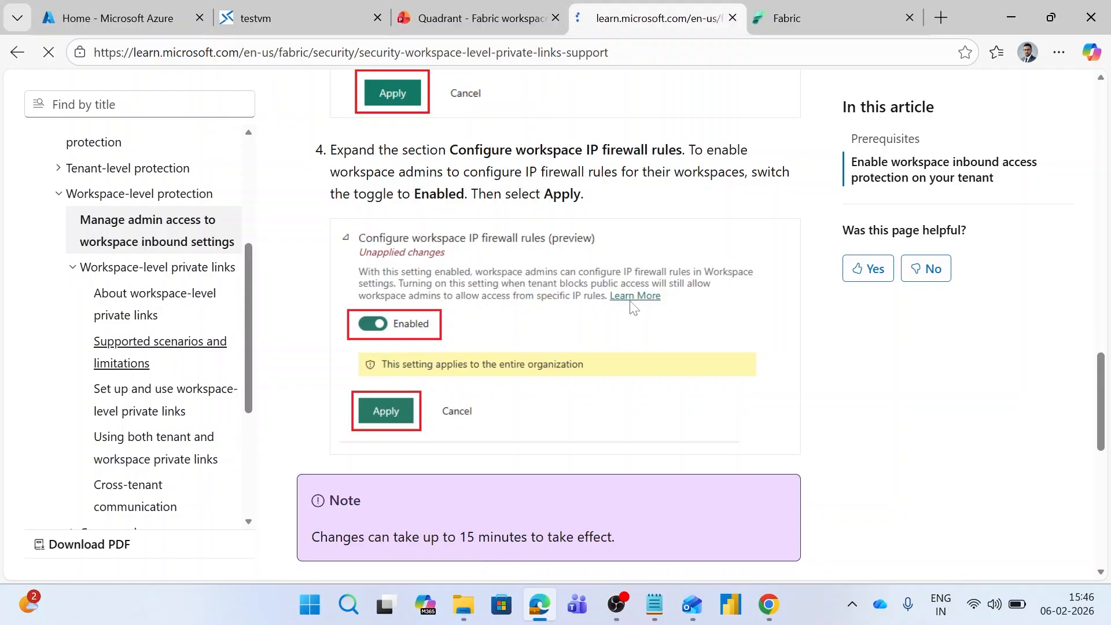
{"action": "scroll", "coordinate": [628, 350], "scroll_direction": "down", "scroll_amount": 6}
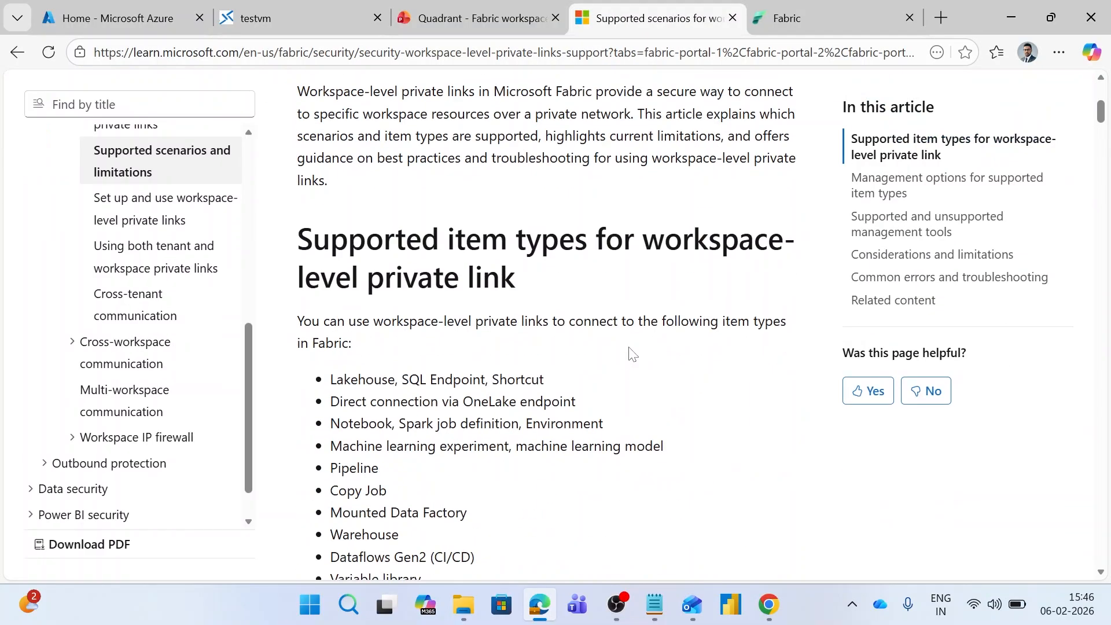
{"action": "scroll", "coordinate": [654, 354], "scroll_direction": "down", "scroll_amount": 1}
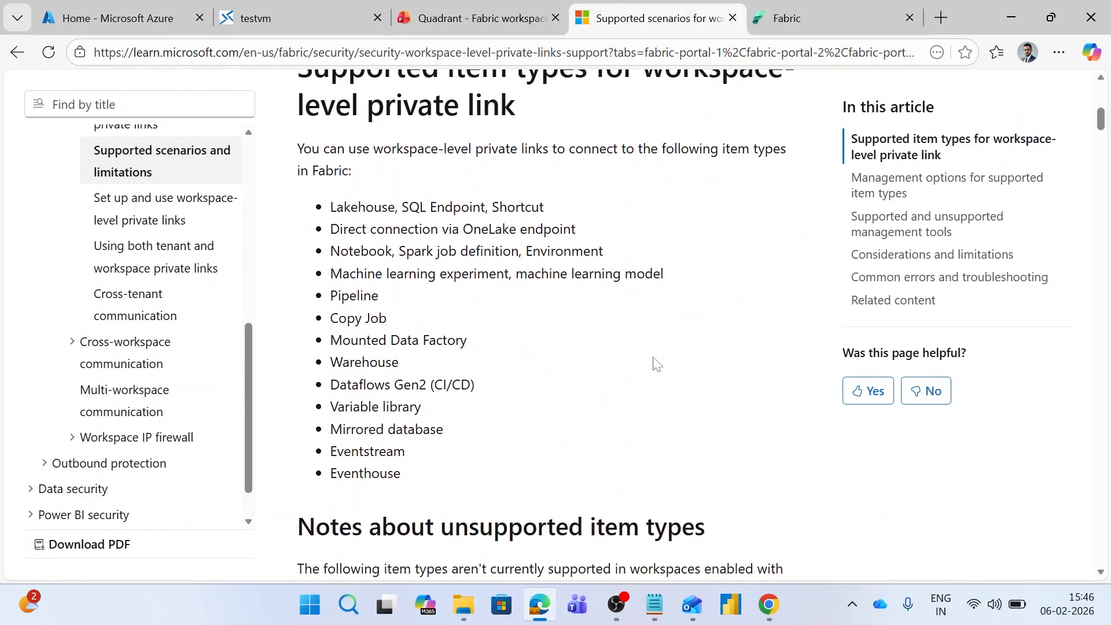
{"action": "scroll", "coordinate": [655, 358], "scroll_direction": "up", "scroll_amount": 1}
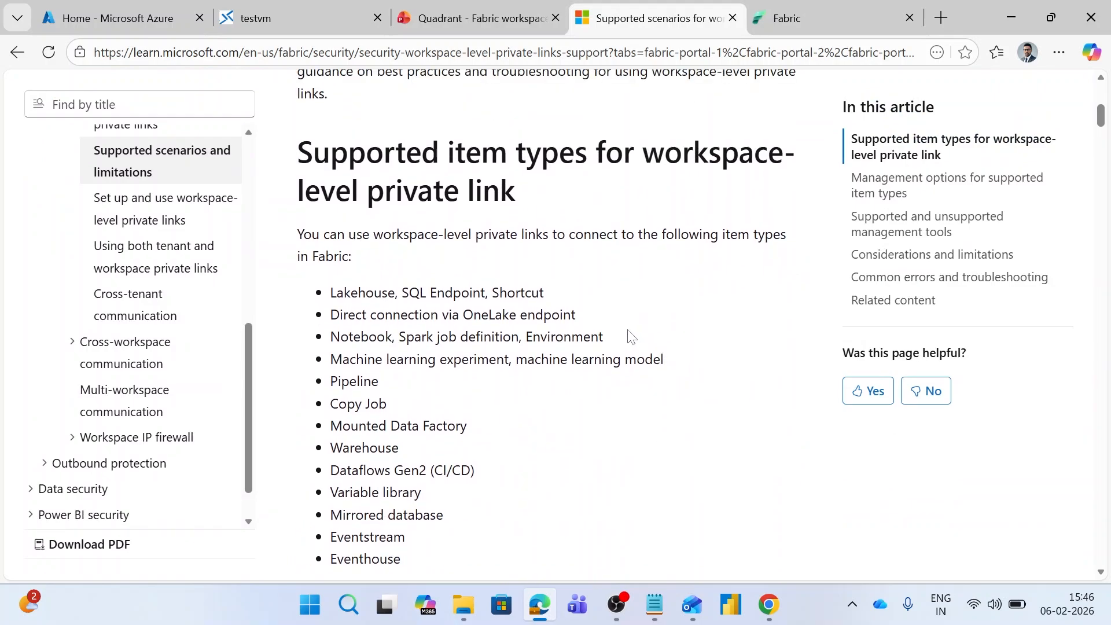
{"action": "scroll", "coordinate": [630, 336], "scroll_direction": "down", "scroll_amount": 1}
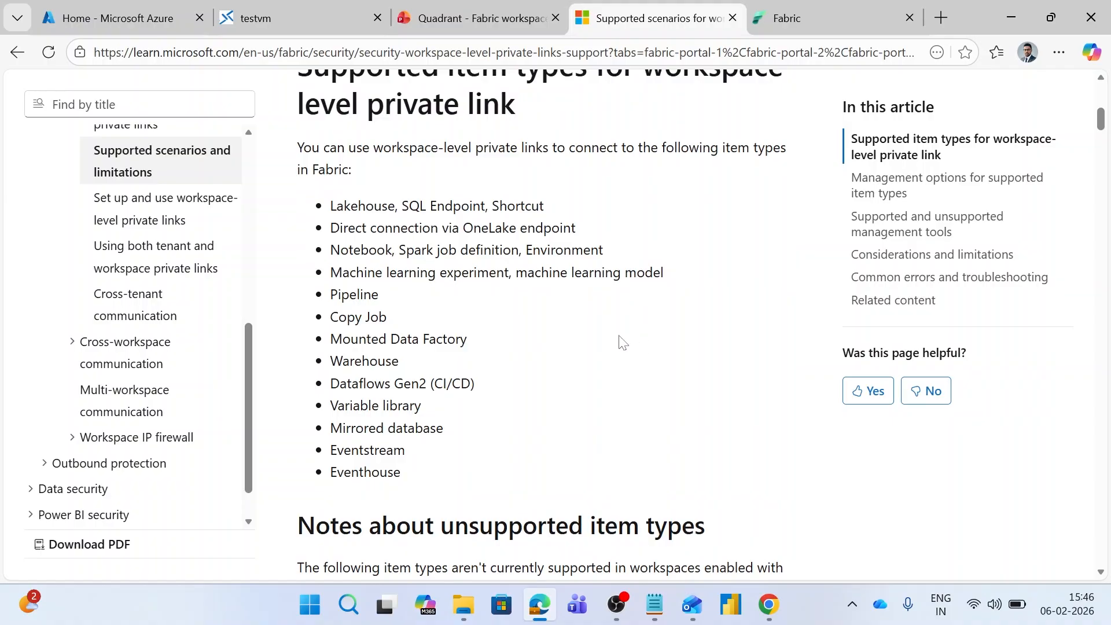
{"action": "mouse_move", "coordinate": [300, 196]}
{"action": "left_mouse_down"}
{"action": "mouse_move", "coordinate": [520, 251]}
{"action": "mouse_move", "coordinate": [600, 313]}
{"action": "mouse_move", "coordinate": [616, 515]}
{"action": "mouse_move", "coordinate": [646, 493]}
{"action": "mouse_move", "coordinate": [678, 492]}
{"action": "left_mouse_up"}
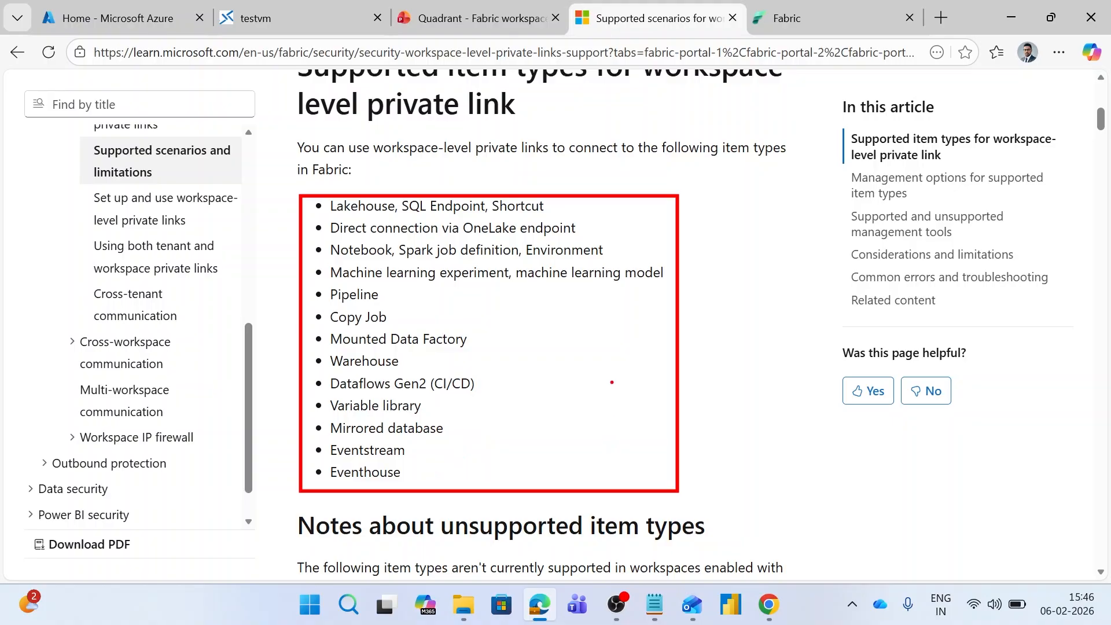
{"action": "key", "text": "Escape"}
Read the notes about unsupported item types and return to the list of supported item types.
{"action": "scroll", "coordinate": [609, 384], "scroll_direction": "down", "scroll_amount": 3}
{"action": "scroll", "coordinate": [565, 334], "scroll_direction": "down", "scroll_amount": 2}
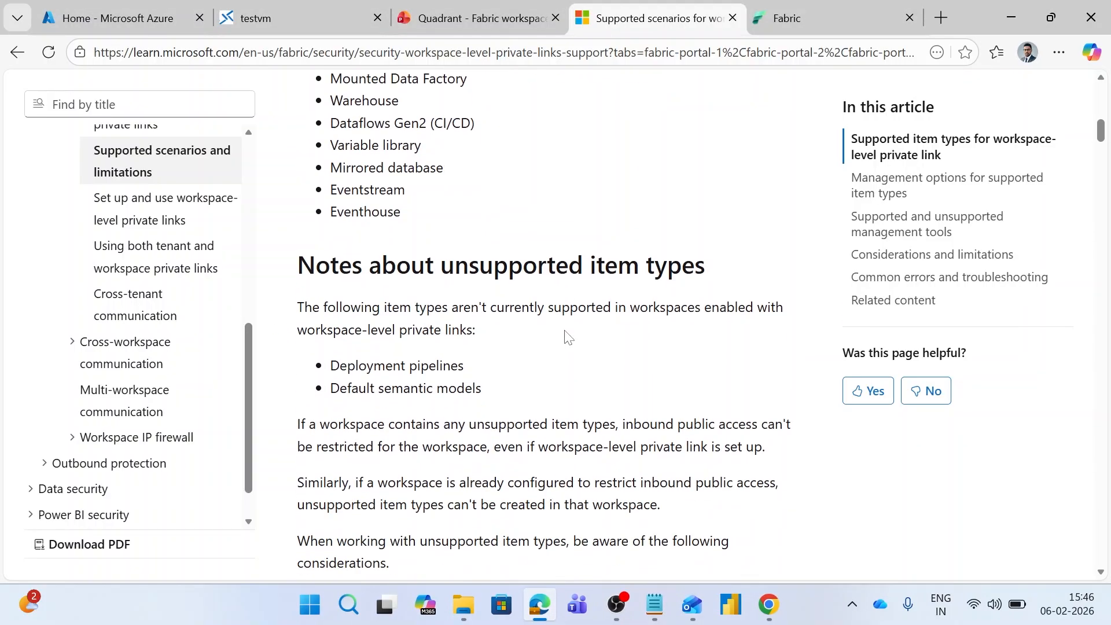
{"action": "left_click_drag", "start_coordinate": [297, 349], "coordinate": [541, 405]}
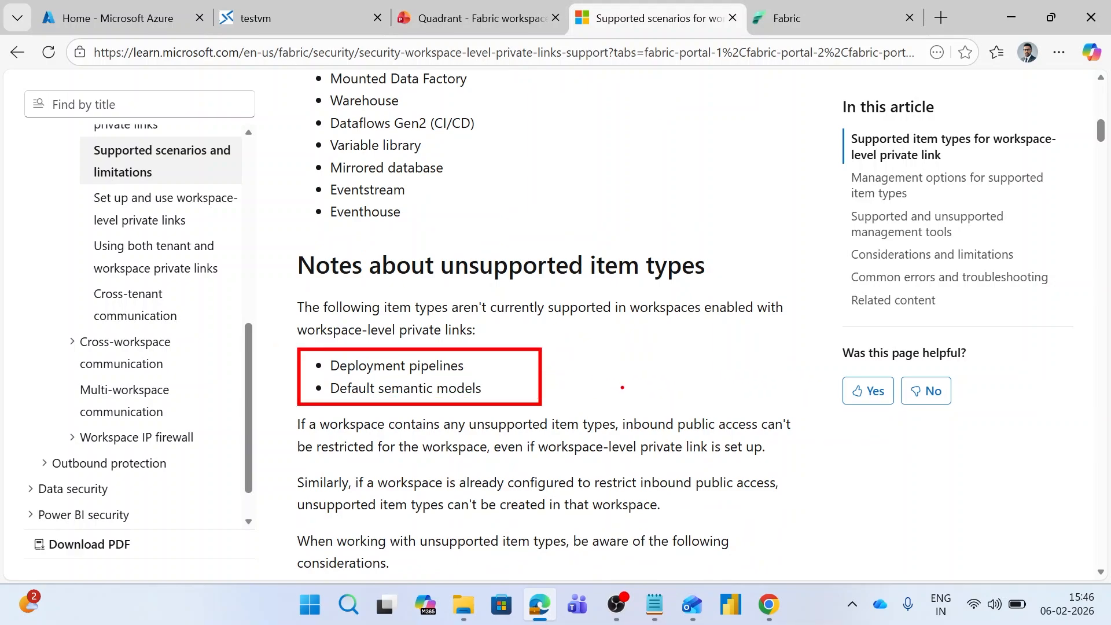
{"action": "key", "text": "Escape"}
{"action": "scroll", "coordinate": [665, 391], "scroll_direction": "up", "scroll_amount": 3}
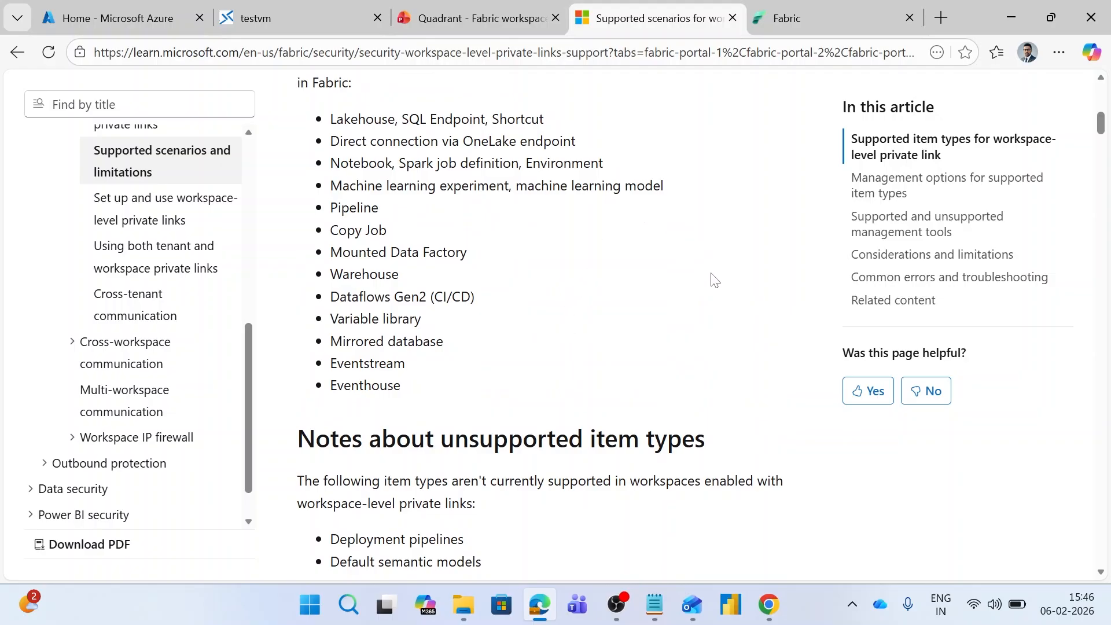
{"action": "scroll", "coordinate": [671, 355], "scroll_direction": "up", "scroll_amount": 1}
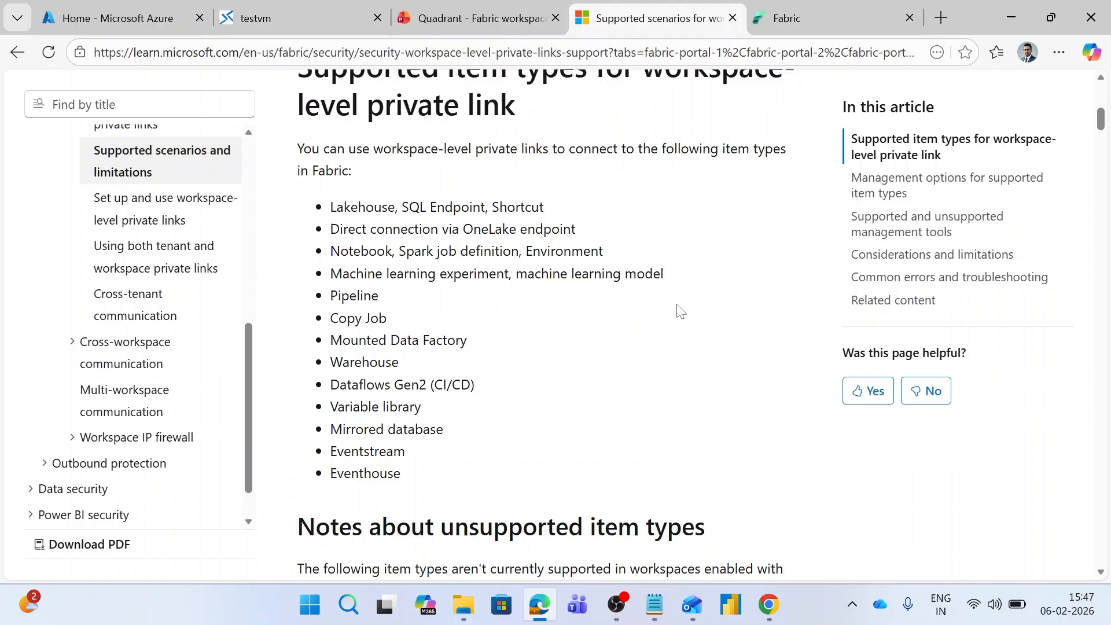
{"action": "scroll", "coordinate": [673, 312], "scroll_direction": "up", "scroll_amount": 2}
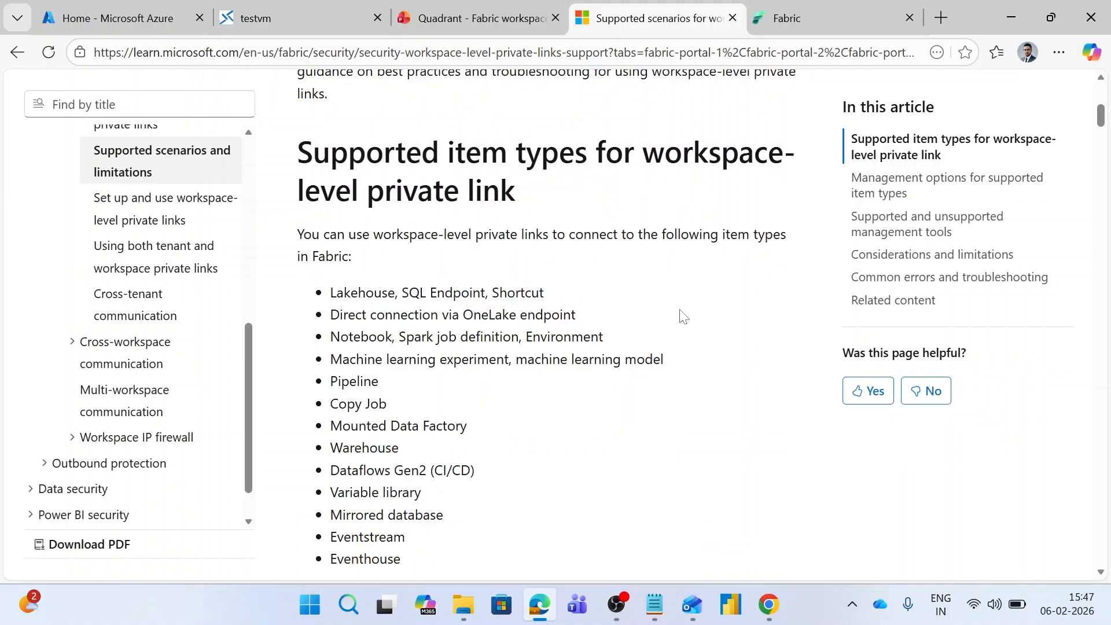
Go to the article's "Considerations and limitations" section and review the capacity requirements, private link limits and workload restrictions.
{"action": "left_click", "coordinate": [856, 258]}
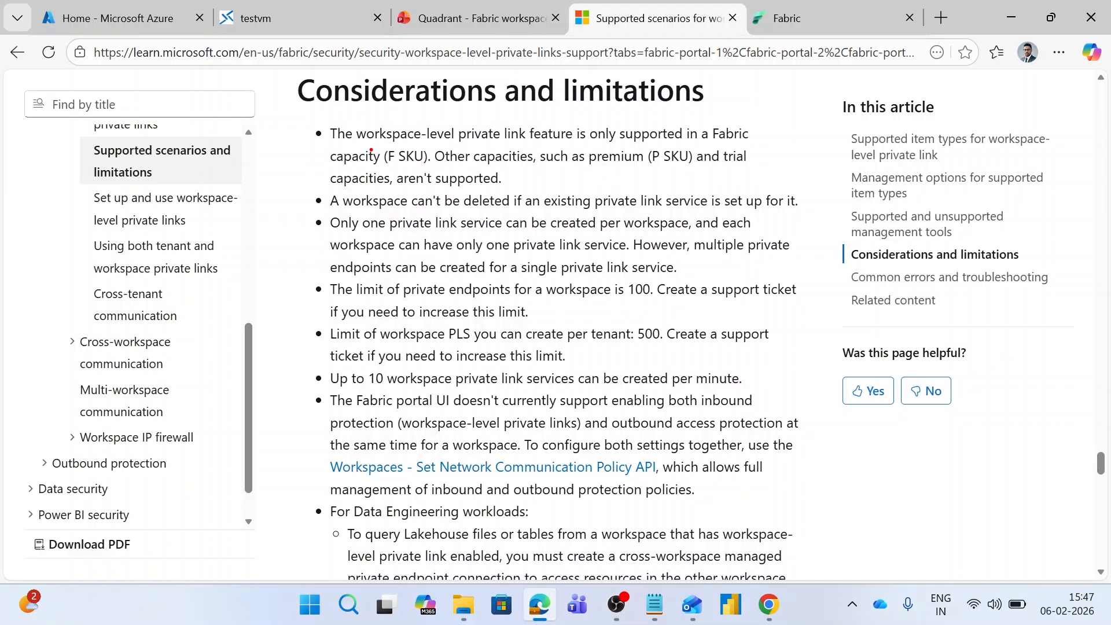
{"action": "mouse_move", "coordinate": [379, 144]}
{"action": "left_mouse_down"}
{"action": "mouse_move", "coordinate": [445, 171]}
{"action": "mouse_move", "coordinate": [436, 170]}
{"action": "left_mouse_up"}
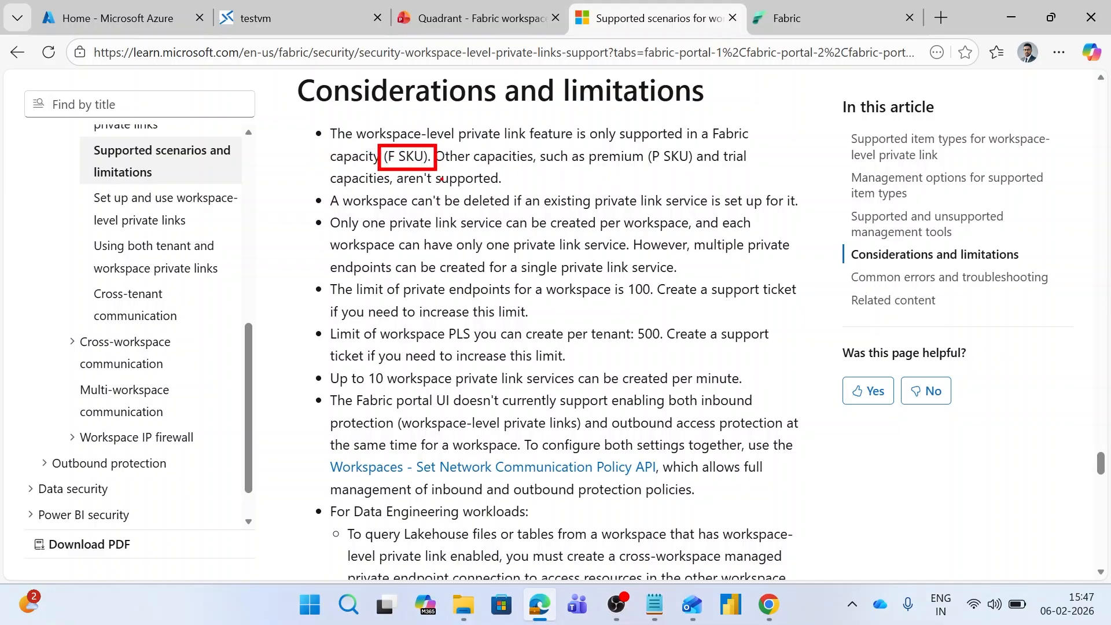
{"action": "key", "text": "Escape"}
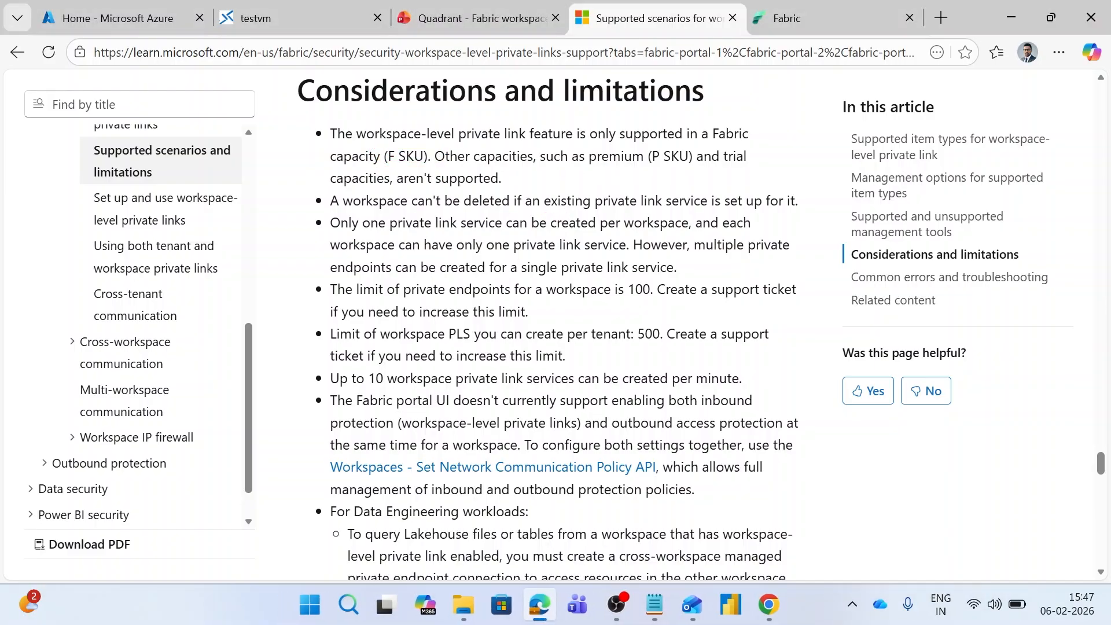
{"action": "scroll", "coordinate": [556, 324], "scroll_direction": "down", "scroll_amount": 3}
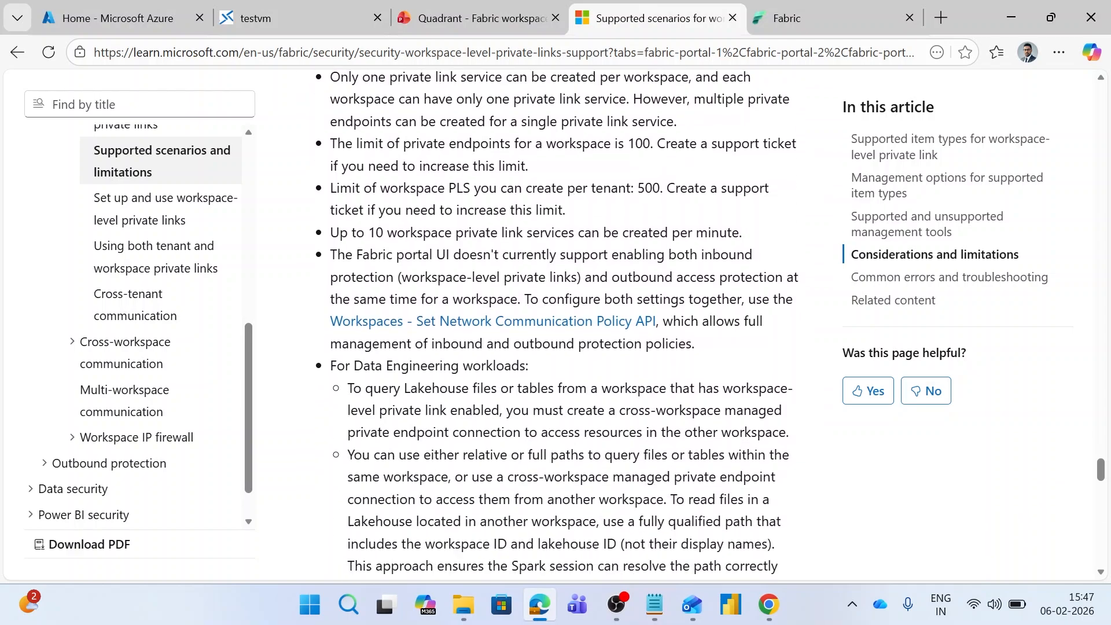
{"action": "scroll", "coordinate": [555, 324], "scroll_direction": "up", "scroll_amount": 3}
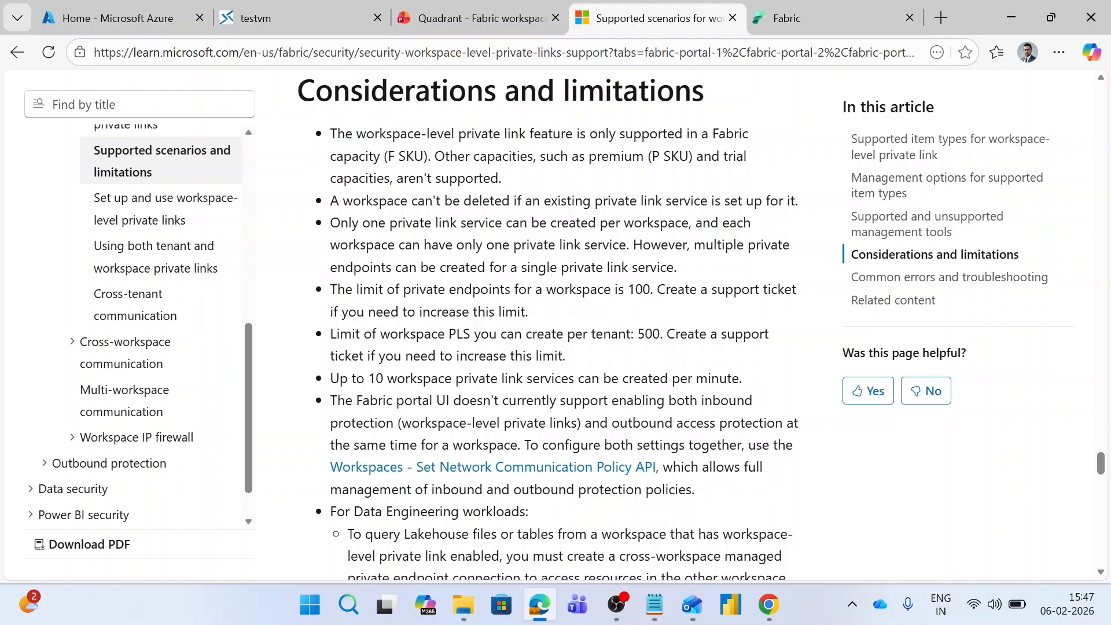
{"action": "scroll", "coordinate": [758, 379], "scroll_direction": "down", "scroll_amount": 6}
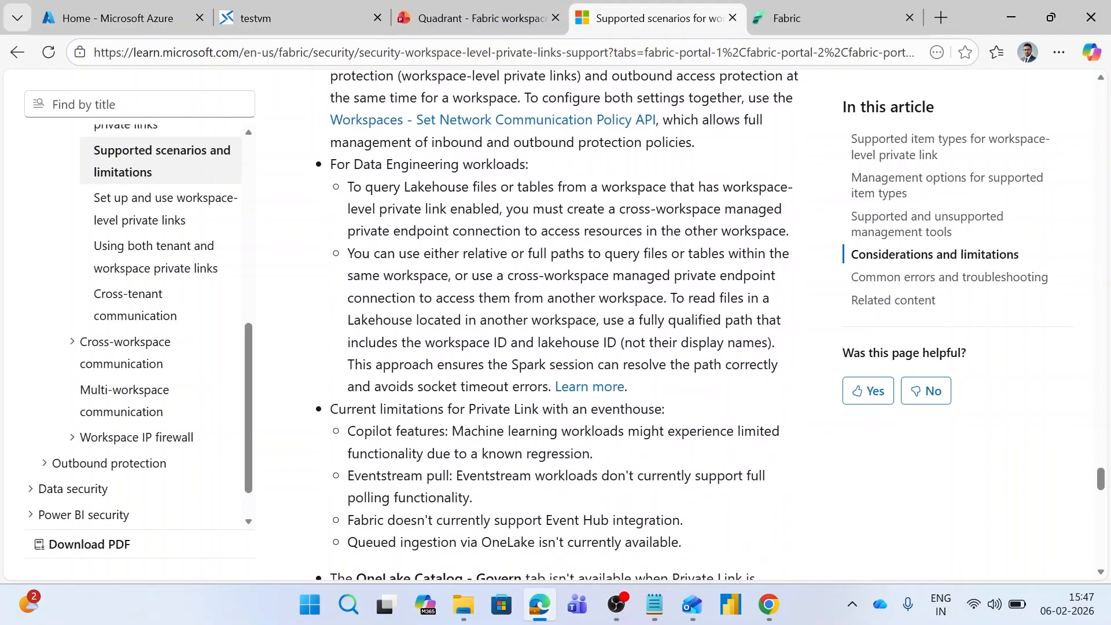
{"action": "scroll", "coordinate": [737, 383], "scroll_direction": "up", "scroll_amount": 8}
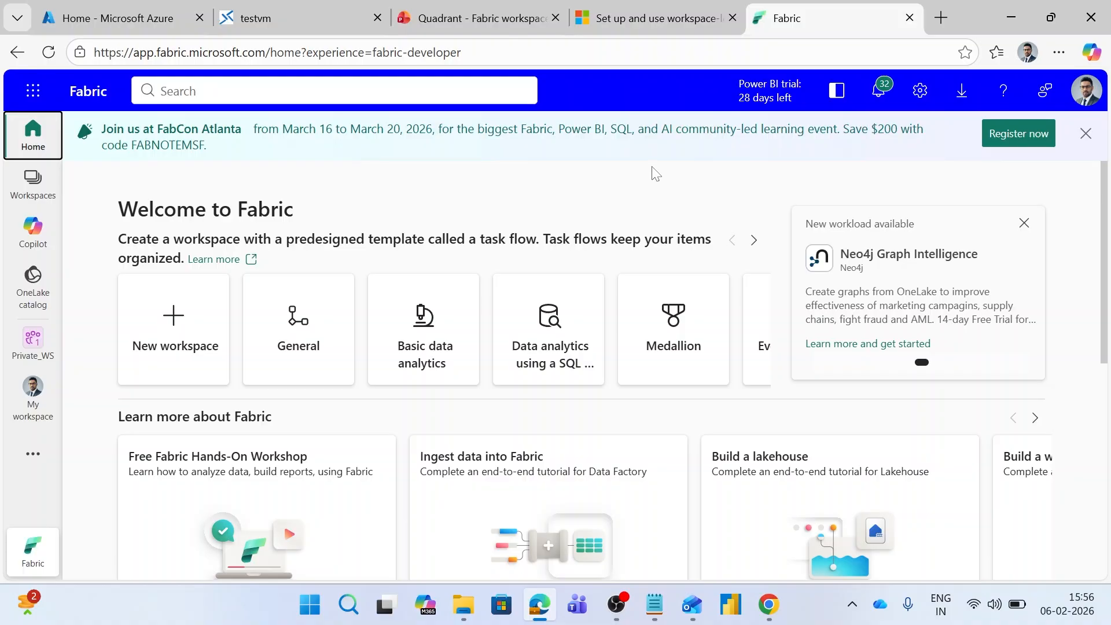
Switch to the Private_WS workspace in Fabric and check whether its workspace settings are accessible.
{"action": "left_click", "coordinate": [36, 341]}
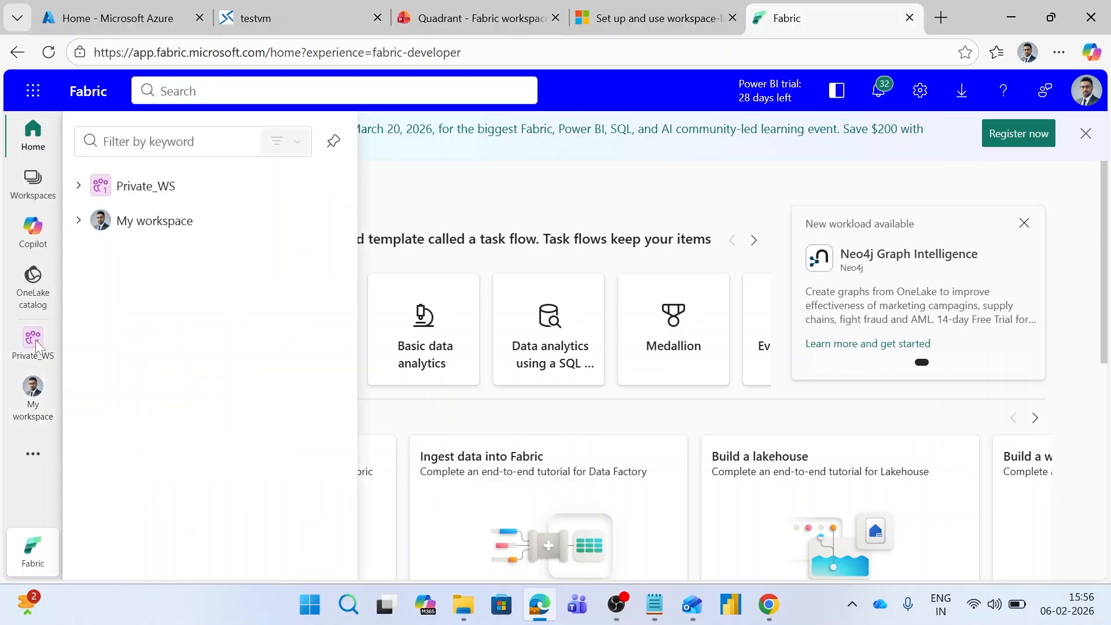
{"action": "left_click", "coordinate": [123, 189]}
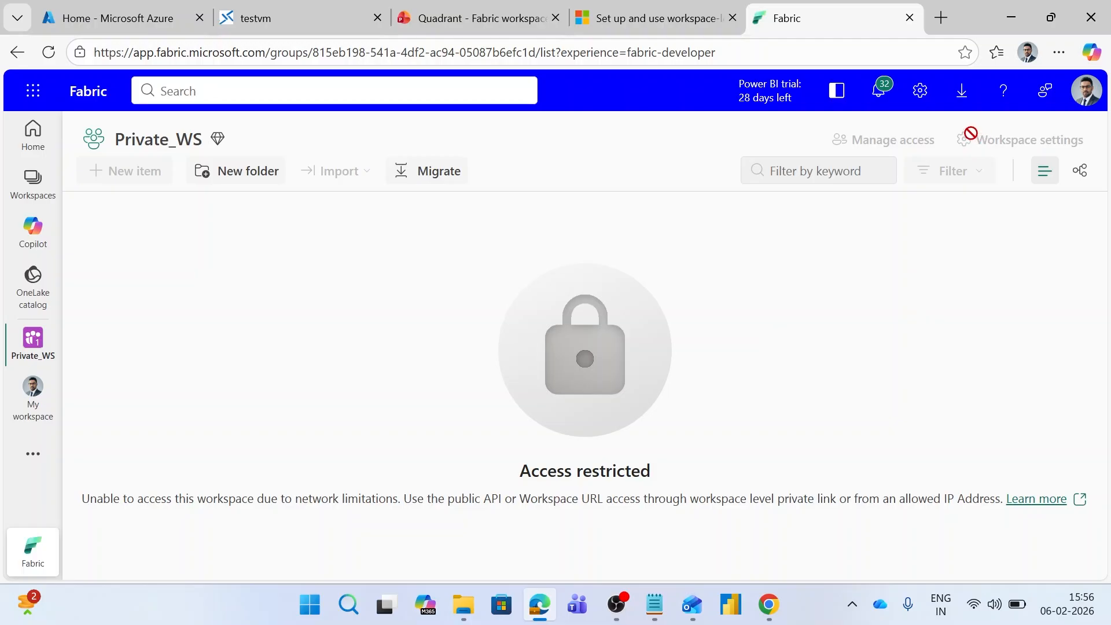
{"action": "left_click_drag", "start_coordinate": [945, 125], "coordinate": [1102, 155]}
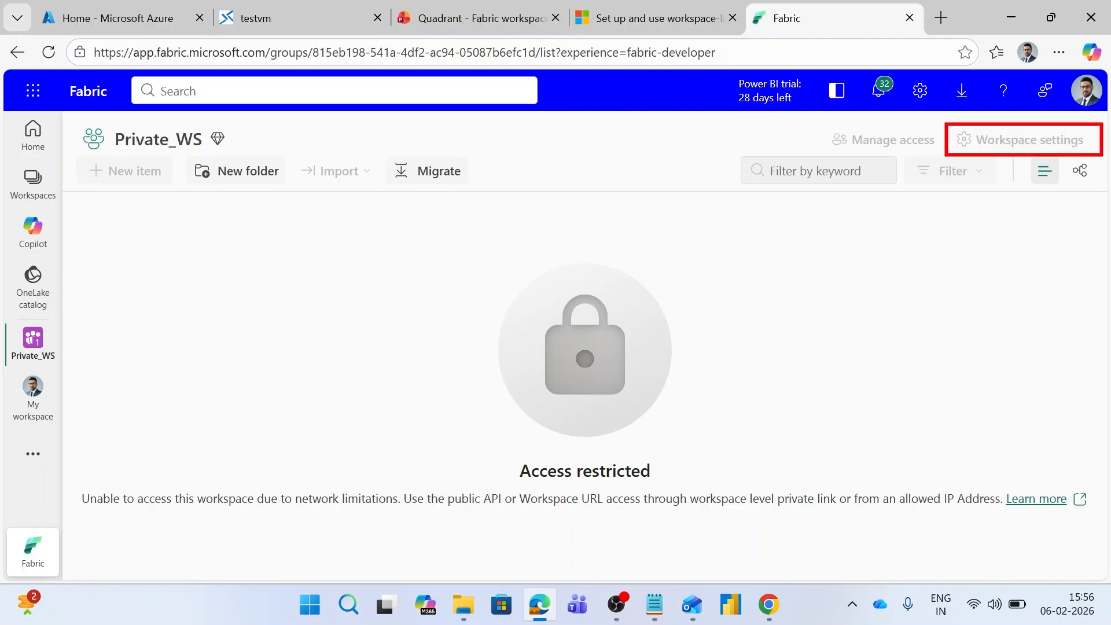
{"action": "key", "text": "Escape"}
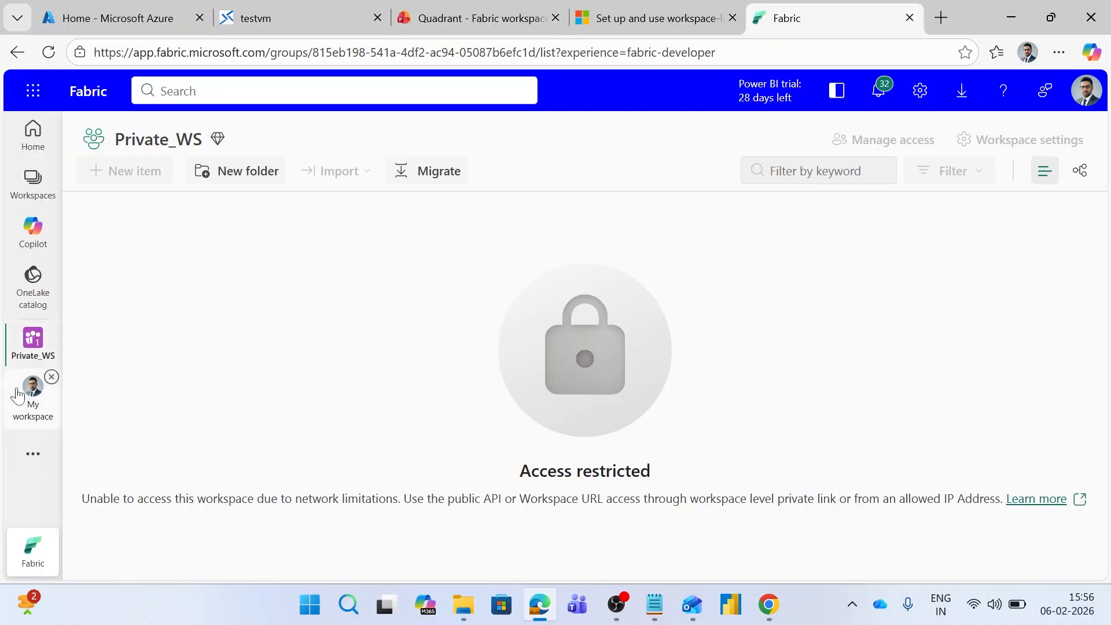
Switch to MCT Workspace in Fabric and open its workspace settings.
{"action": "left_click", "coordinate": [29, 394]}
{"action": "left_click", "coordinate": [129, 221]}
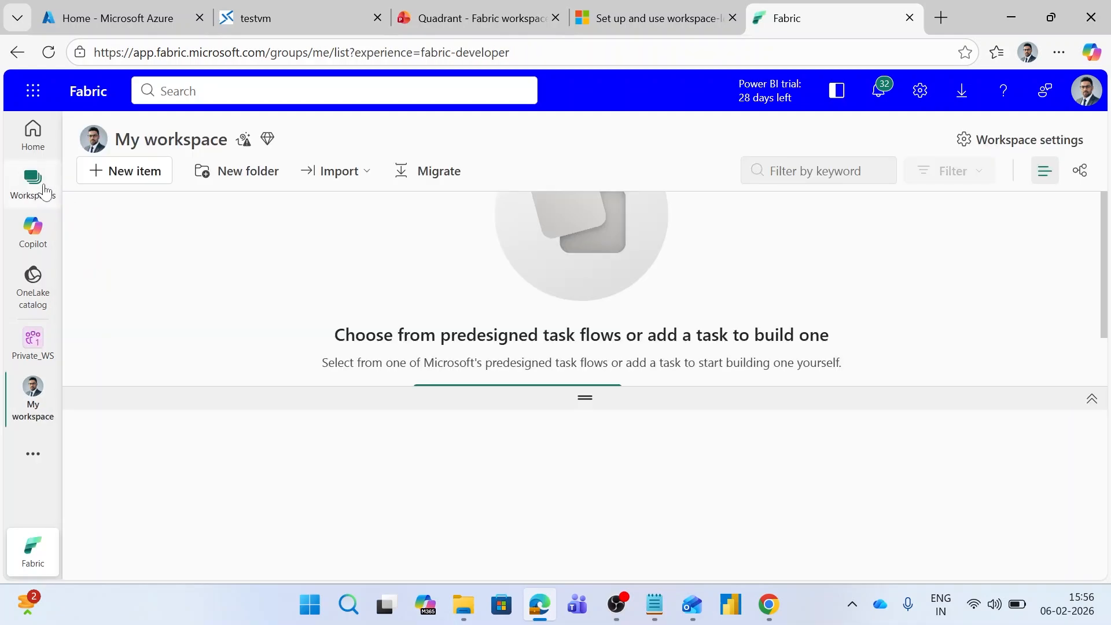
{"action": "left_click", "coordinate": [38, 186]}
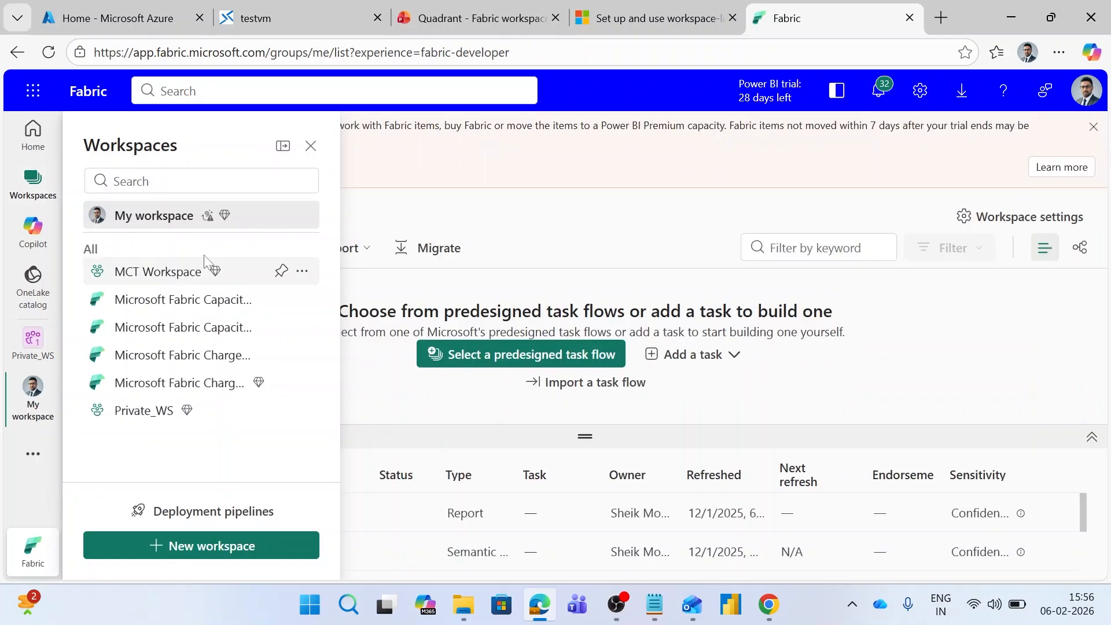
{"action": "left_click", "coordinate": [167, 271]}
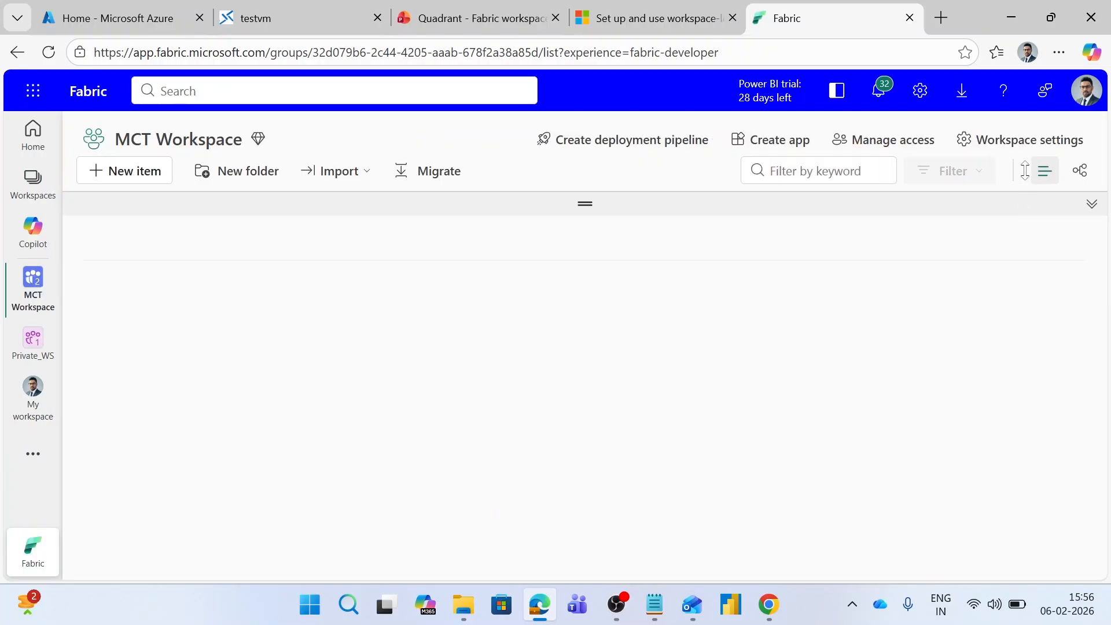
{"action": "left_click", "coordinate": [1029, 139]}
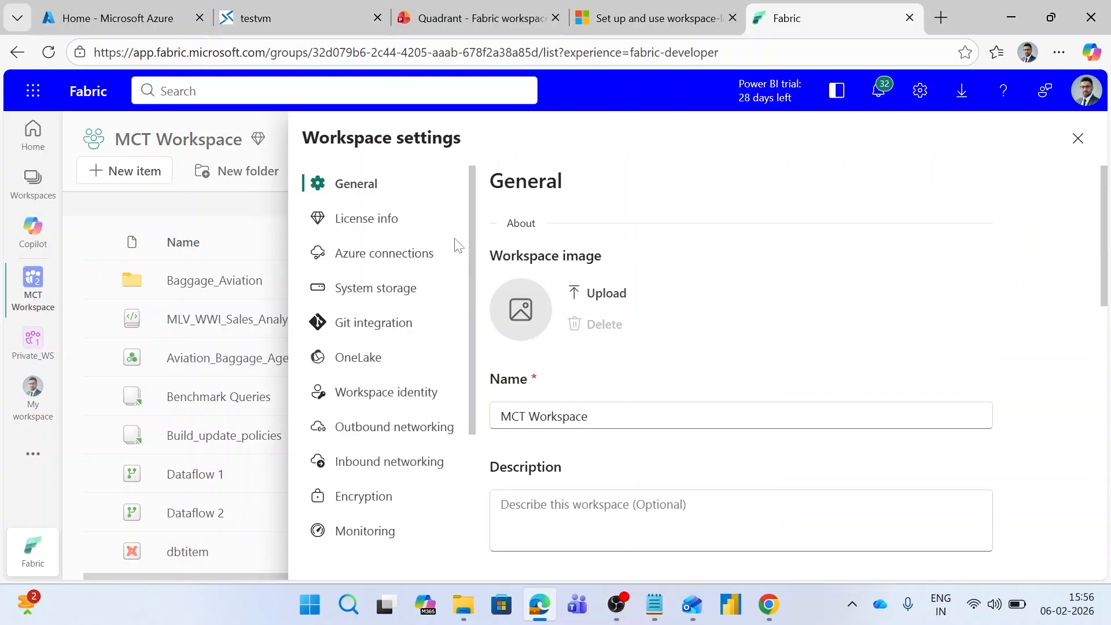
Open the workspace's Inbound networking settings and review the Workspace connection settings section.
{"action": "scroll", "coordinate": [417, 287], "scroll_direction": "down", "scroll_amount": 3}
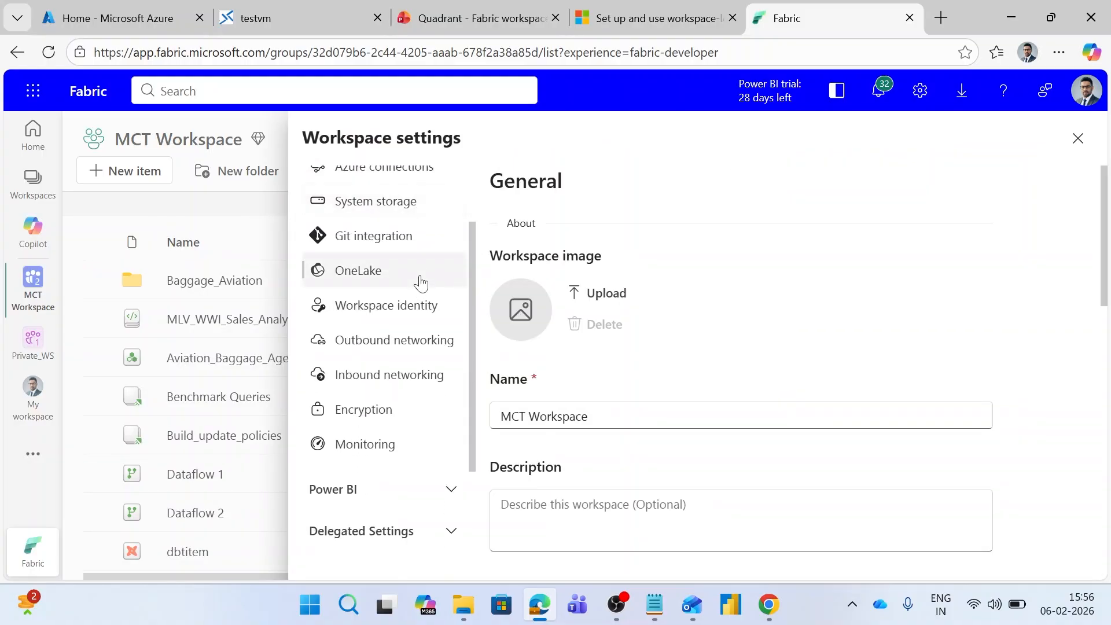
{"action": "mouse_move", "coordinate": [292, 322]}
{"action": "left_mouse_down"}
{"action": "mouse_move", "coordinate": [384, 331]}
{"action": "mouse_move", "coordinate": [473, 387]}
{"action": "left_mouse_up"}
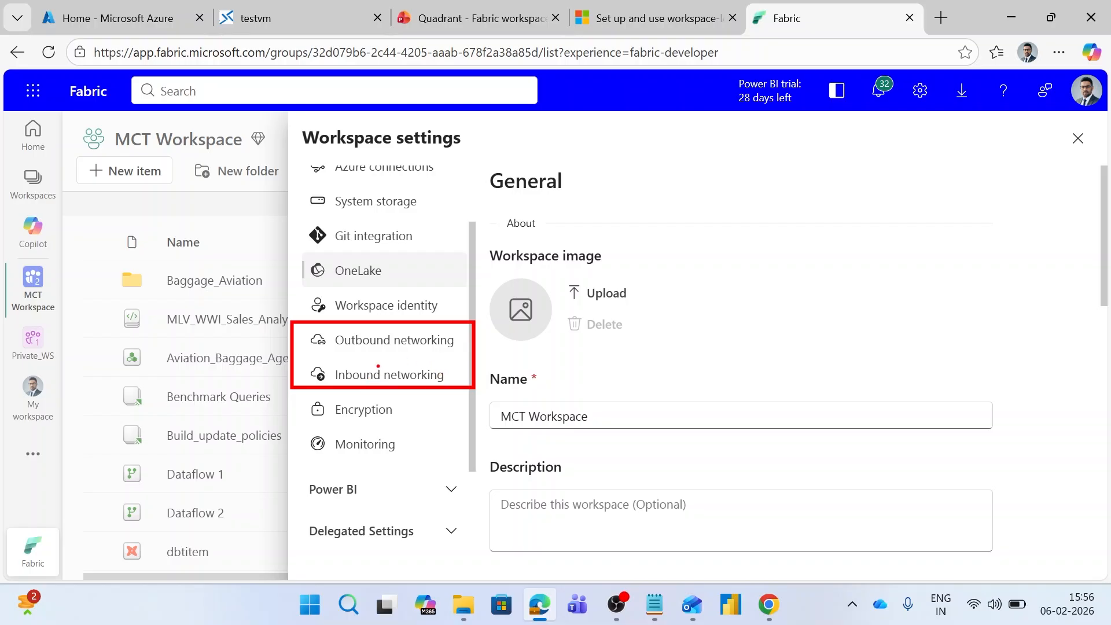
{"action": "left_click", "coordinate": [396, 374]}
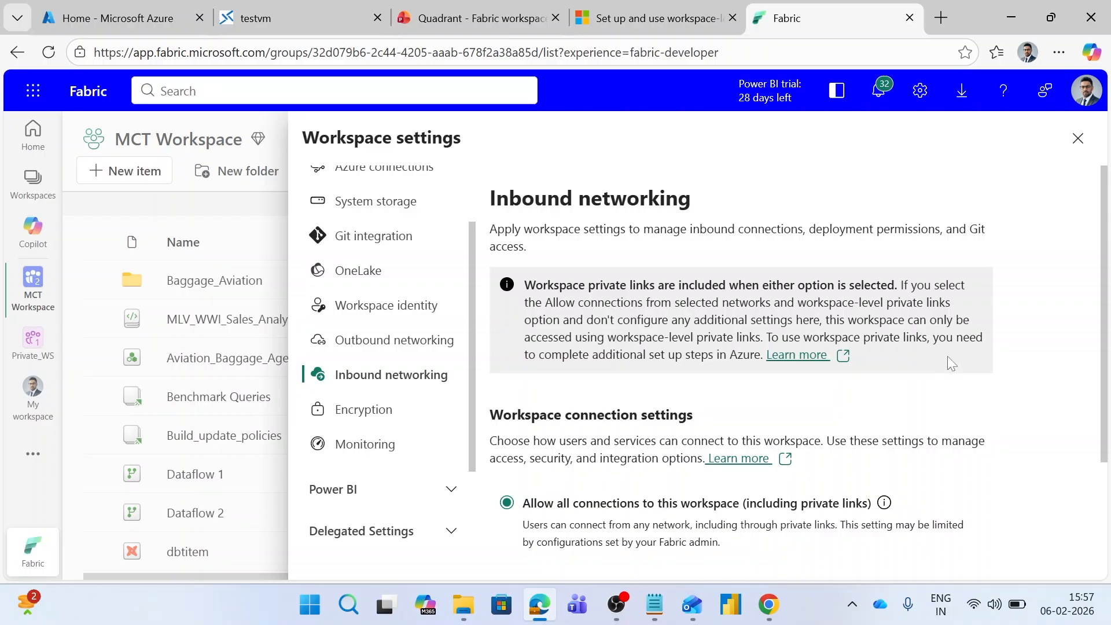
{"action": "scroll", "coordinate": [934, 392], "scroll_direction": "down", "scroll_amount": 2}
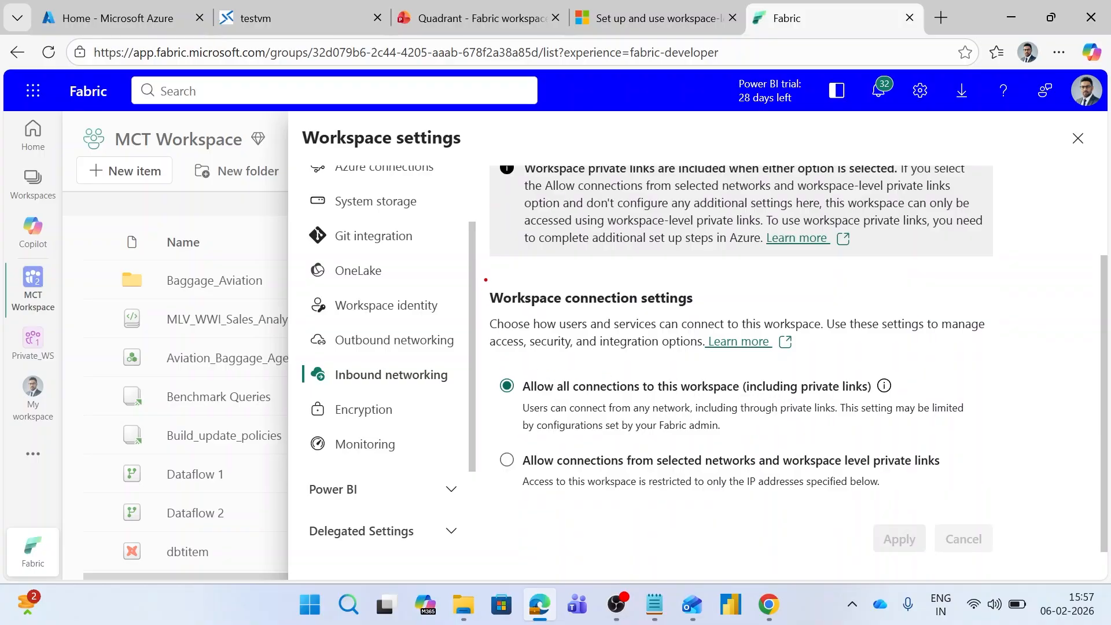
{"action": "mouse_move", "coordinate": [486, 277]}
{"action": "left_mouse_down"}
{"action": "mouse_move", "coordinate": [703, 404]}
{"action": "mouse_move", "coordinate": [1004, 509]}
{"action": "mouse_move", "coordinate": [1069, 502]}
{"action": "left_mouse_up"}
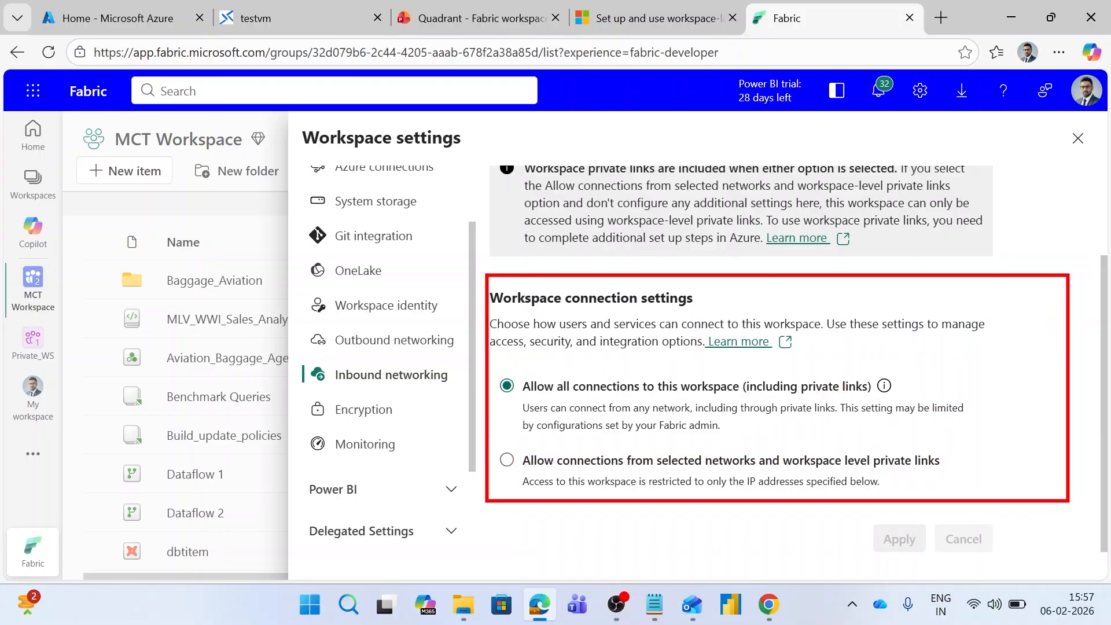
{"action": "key", "text": "Escape"}
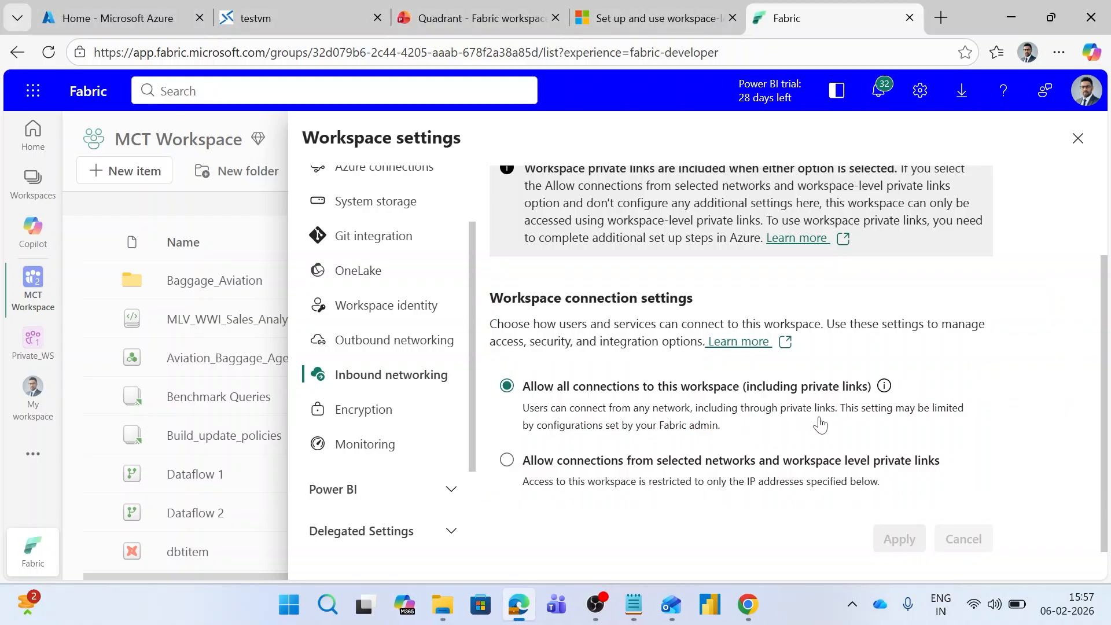
Compare the option allowing all connections with the one restricting access to selected networks and workspace level private links.
{"action": "scroll", "coordinate": [807, 449], "scroll_direction": "up", "scroll_amount": 2}
{"action": "scroll", "coordinate": [810, 446], "scroll_direction": "down", "scroll_amount": 2}
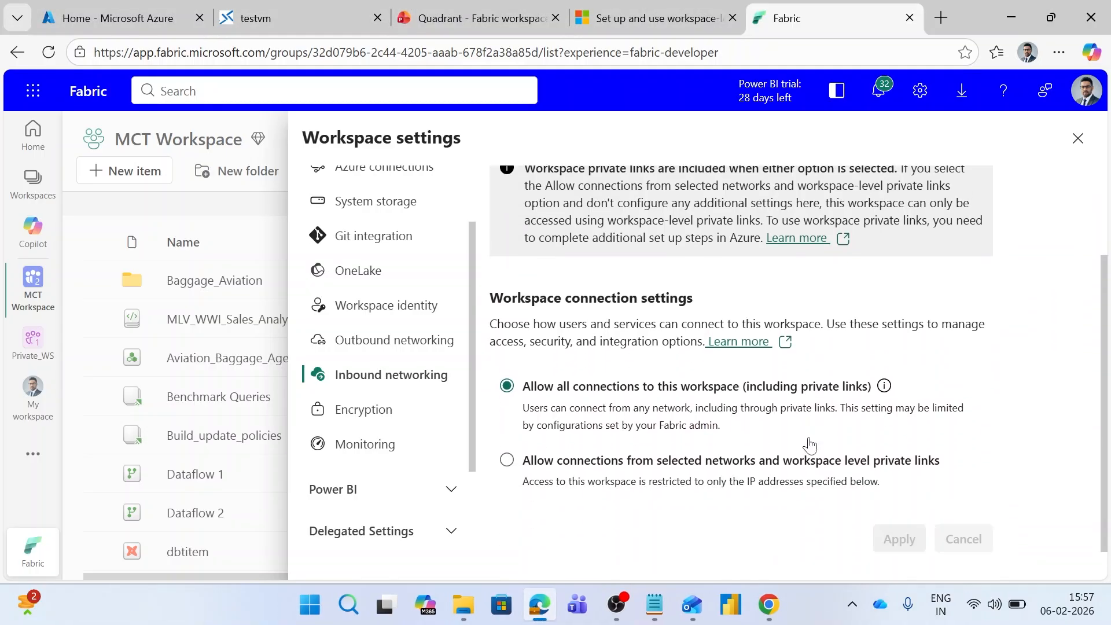
{"action": "mouse_move", "coordinate": [491, 360]}
{"action": "left_mouse_down"}
{"action": "mouse_move", "coordinate": [900, 436]}
{"action": "mouse_move", "coordinate": [1004, 443]}
{"action": "left_mouse_up"}
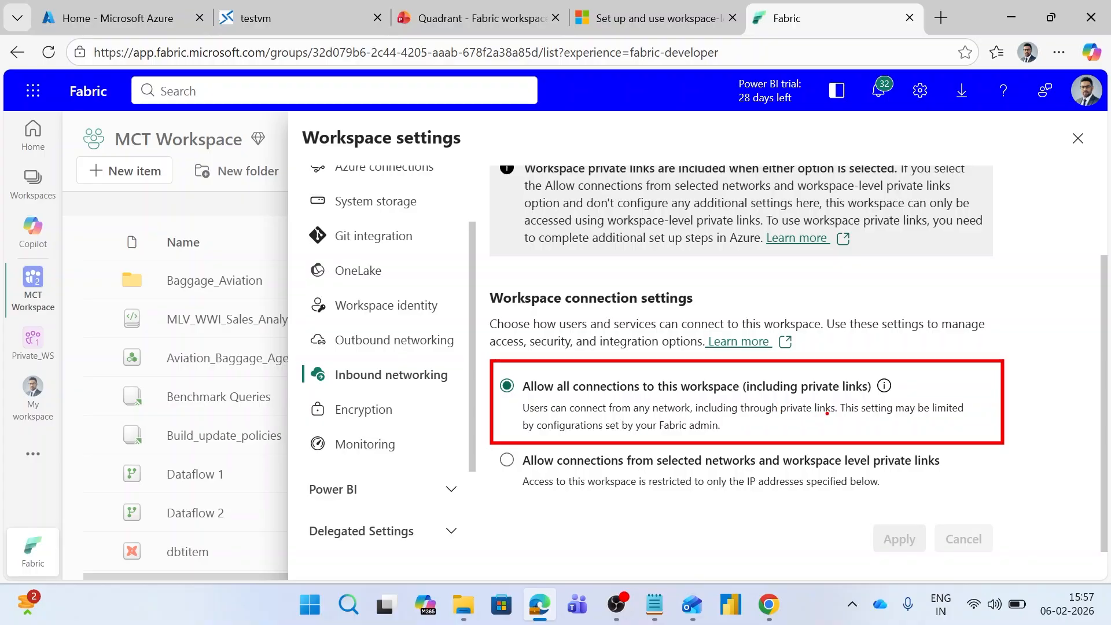
{"action": "key", "text": "Escape"}
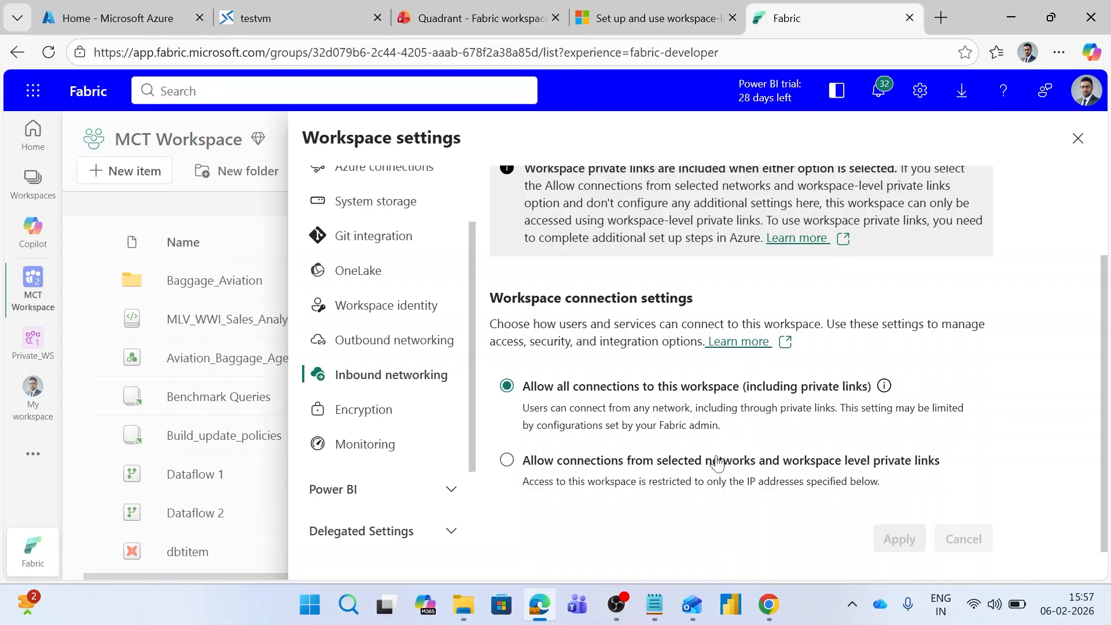
{"action": "mouse_move", "coordinate": [493, 440]}
{"action": "left_mouse_down"}
{"action": "mouse_move", "coordinate": [977, 520]}
{"action": "mouse_move", "coordinate": [1023, 510]}
{"action": "left_mouse_up"}
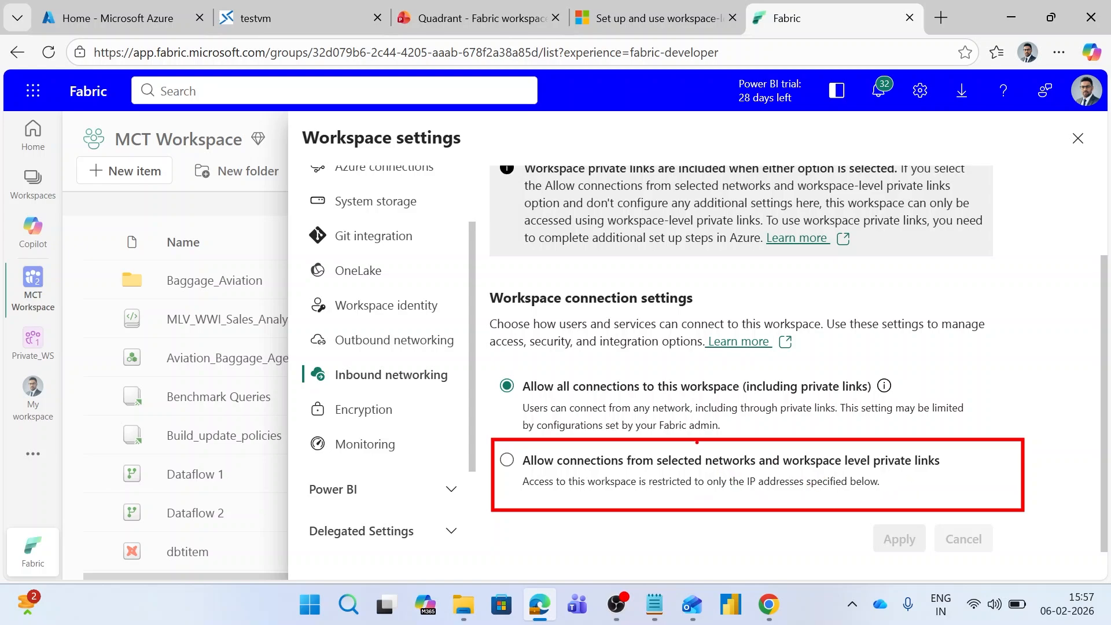
Select "Allow connections from selected networks and workspace level private links" and examine its public address access section.
{"action": "left_click", "coordinate": [601, 463]}
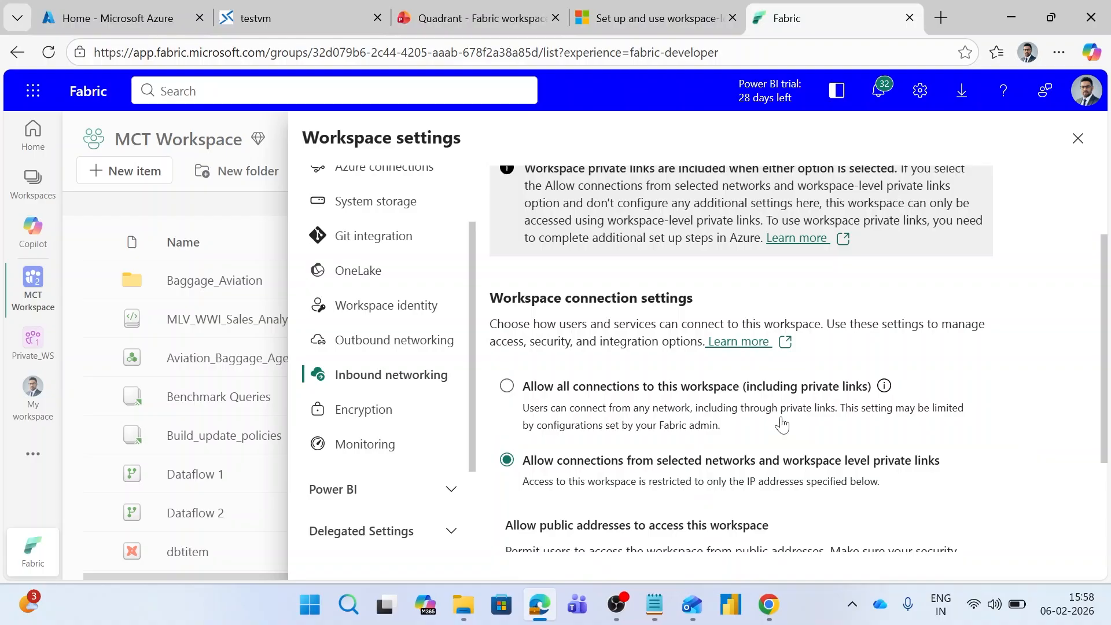
{"action": "scroll", "coordinate": [782, 425], "scroll_direction": "down", "scroll_amount": 3}
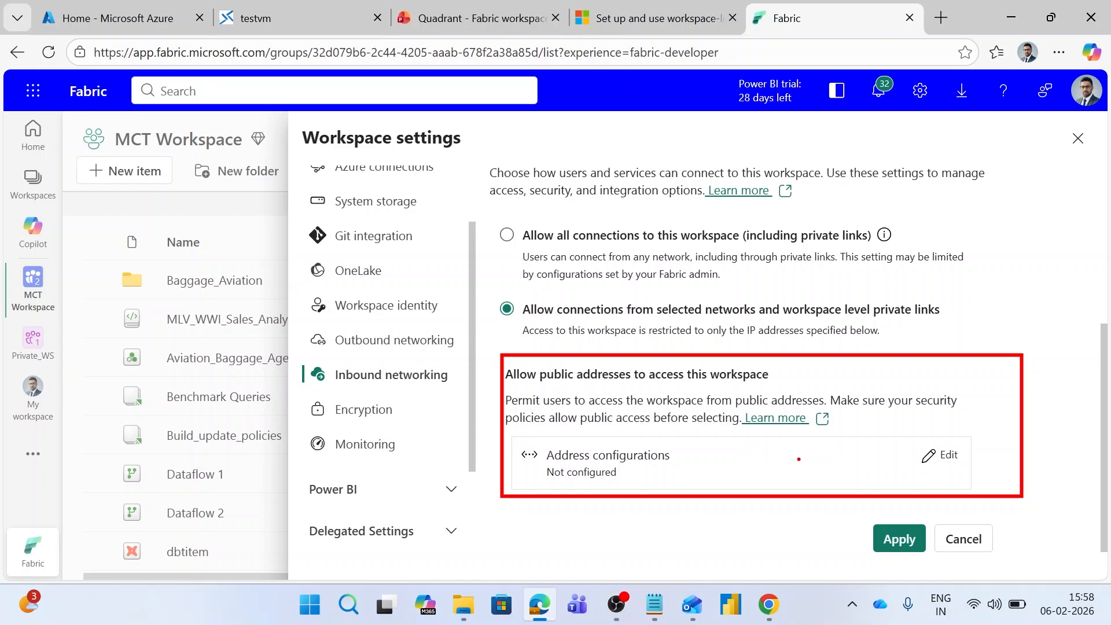
{"action": "key", "text": "Escape"}
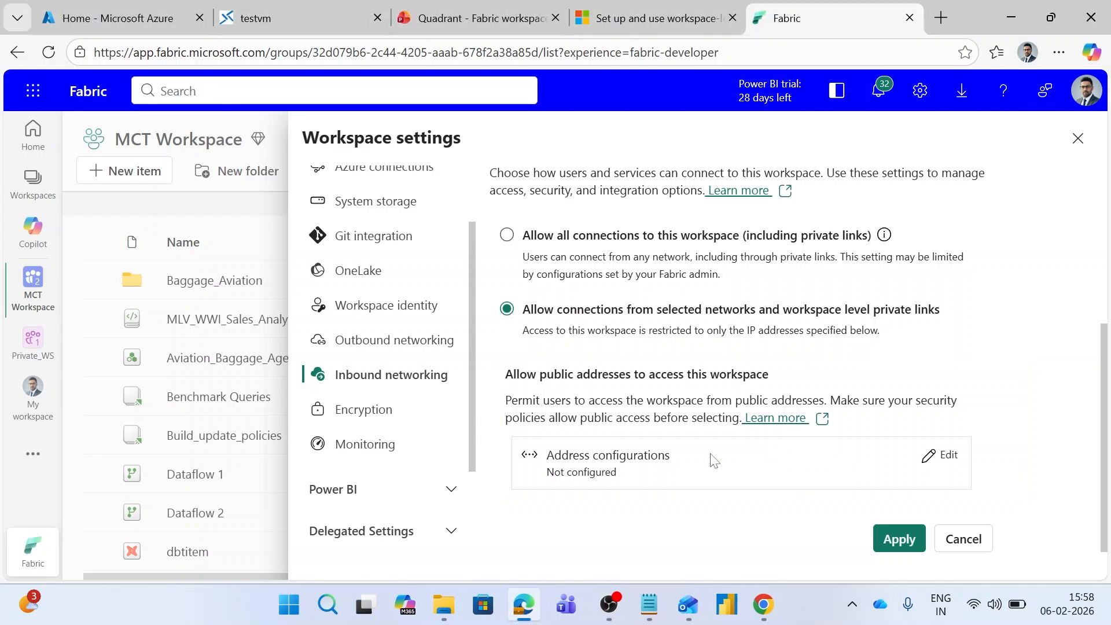
{"action": "key", "text": "ctrl+2"}
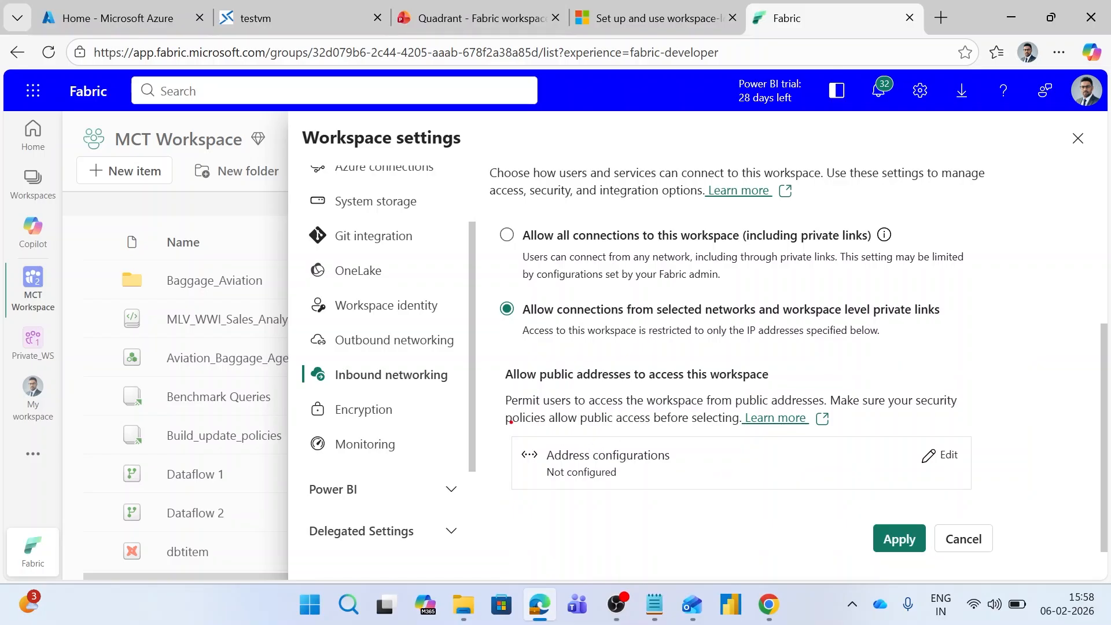
{"action": "left_click_drag", "start_coordinate": [505, 440], "coordinate": [997, 484]}
{"action": "key", "text": "Escape"}
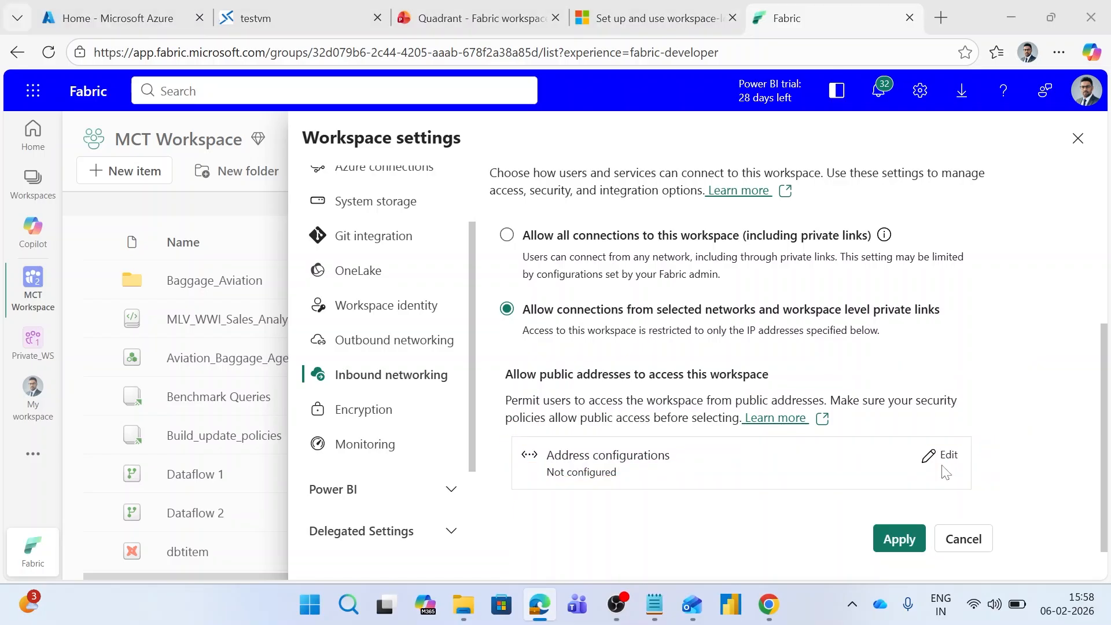
View the address configurations for allowed public IP addresses, then cancel the pending inbound connection change.
{"action": "left_click", "coordinate": [940, 455]}
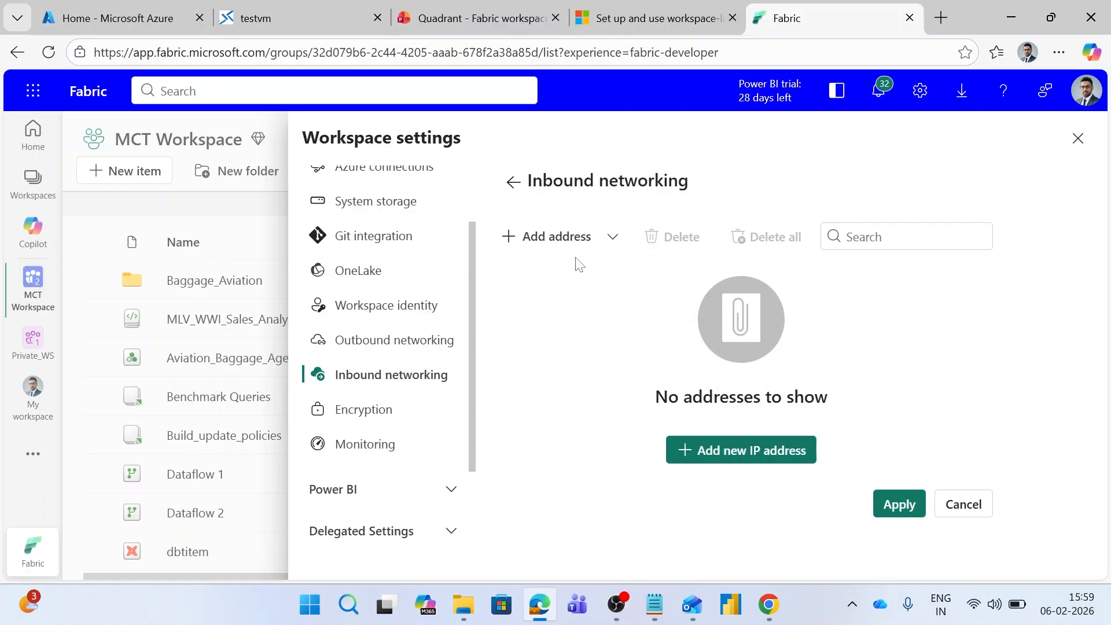
{"action": "left_click", "coordinate": [514, 181]}
{"action": "scroll", "coordinate": [713, 381], "scroll_direction": "down", "scroll_amount": 5}
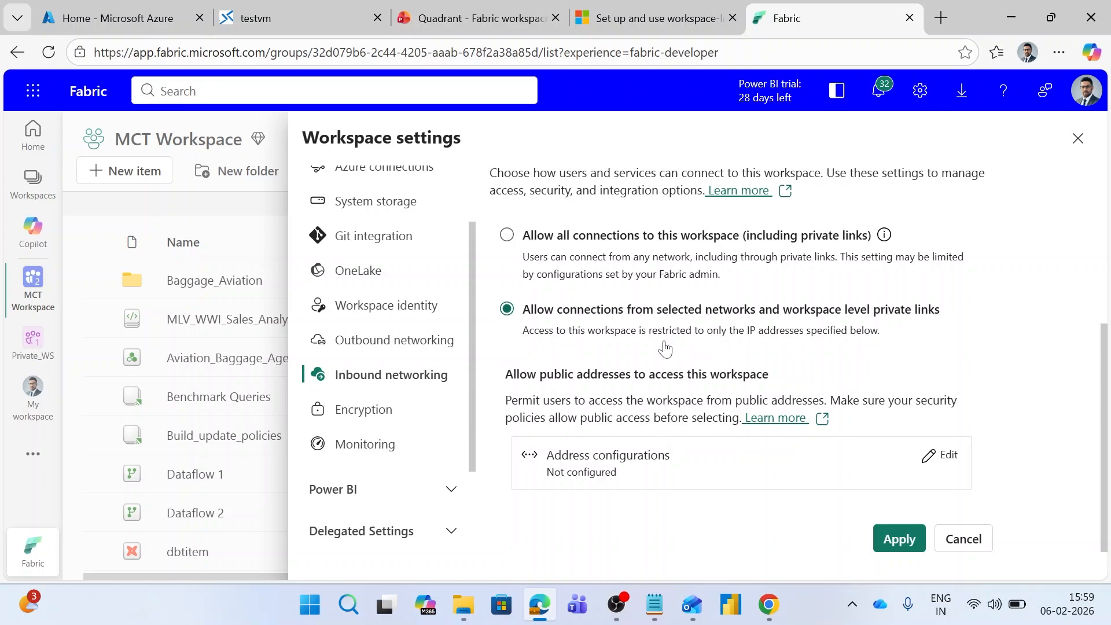
{"action": "scroll", "coordinate": [678, 368], "scroll_direction": "up", "scroll_amount": 1}
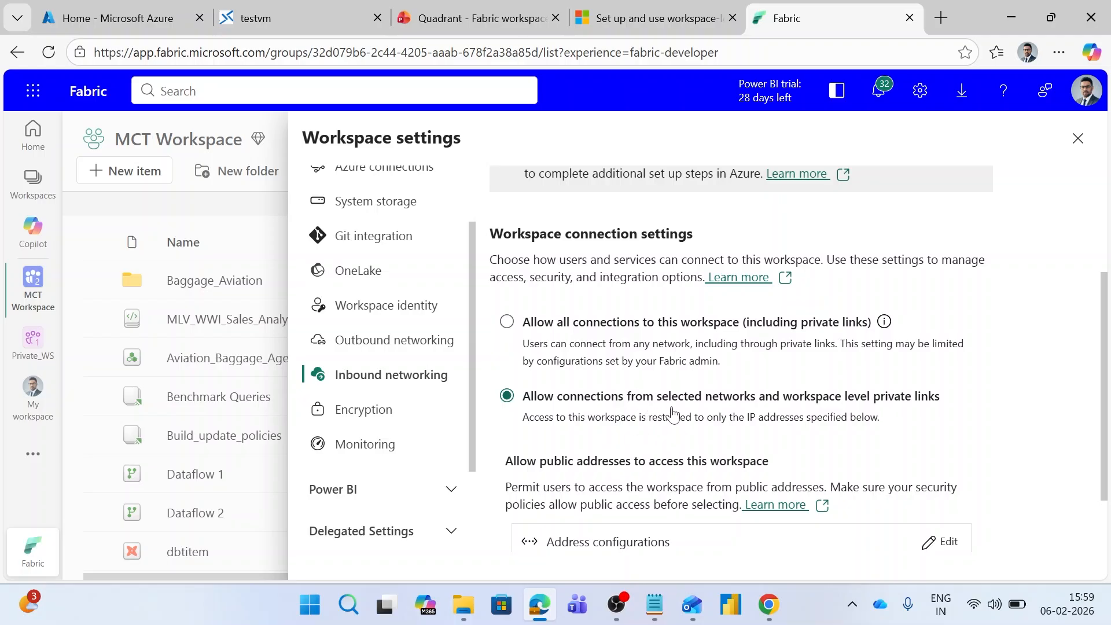
{"action": "scroll", "coordinate": [672, 414], "scroll_direction": "down", "scroll_amount": 1}
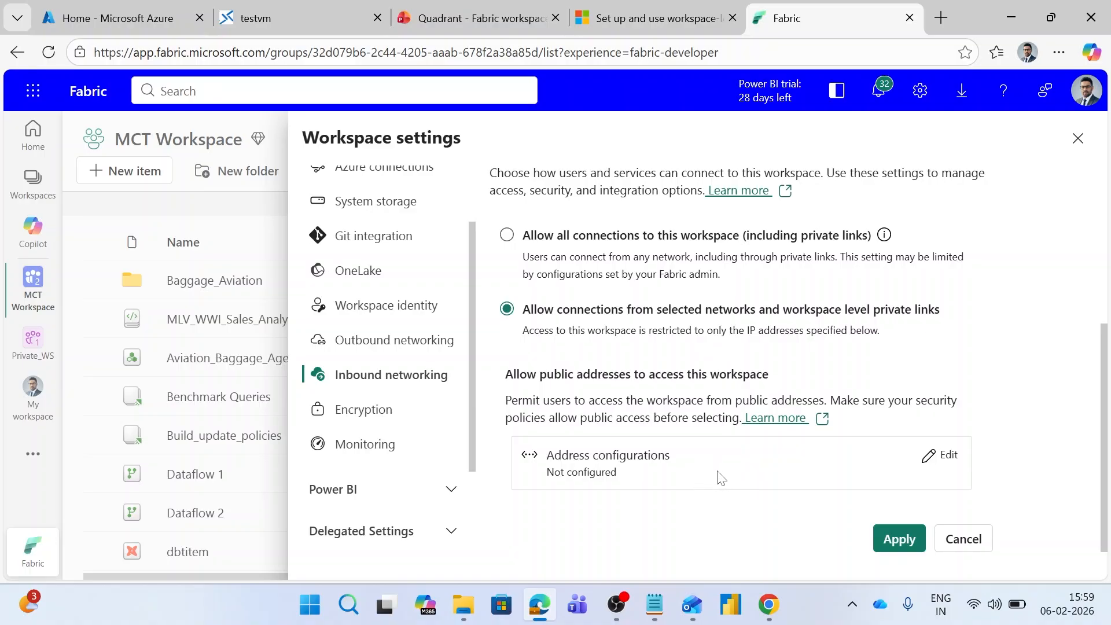
{"action": "left_click", "coordinate": [974, 539]}
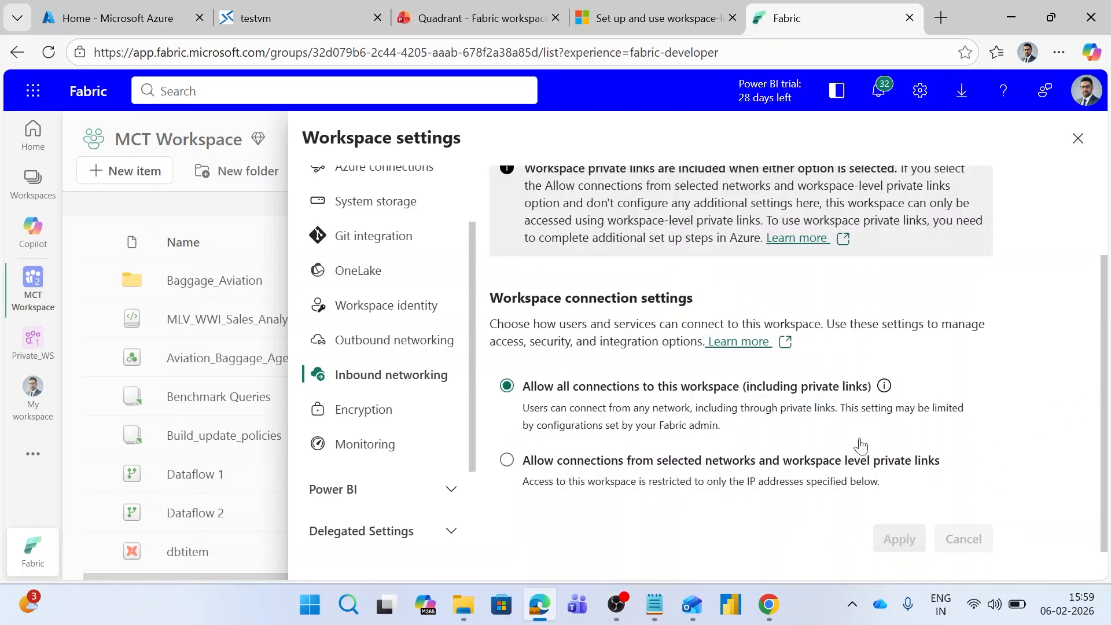
Reread the Inbound networking note on workspace private links and close the workspace settings.
{"action": "scroll", "coordinate": [856, 425], "scroll_direction": "up", "scroll_amount": 2}
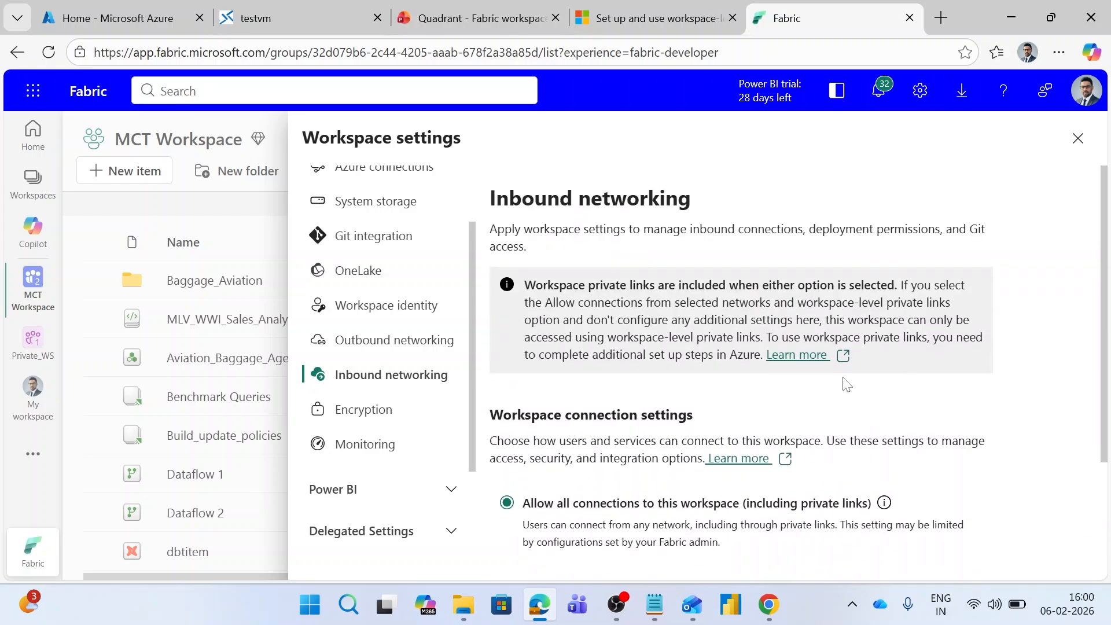
{"action": "scroll", "coordinate": [757, 373], "scroll_direction": "down", "scroll_amount": 2}
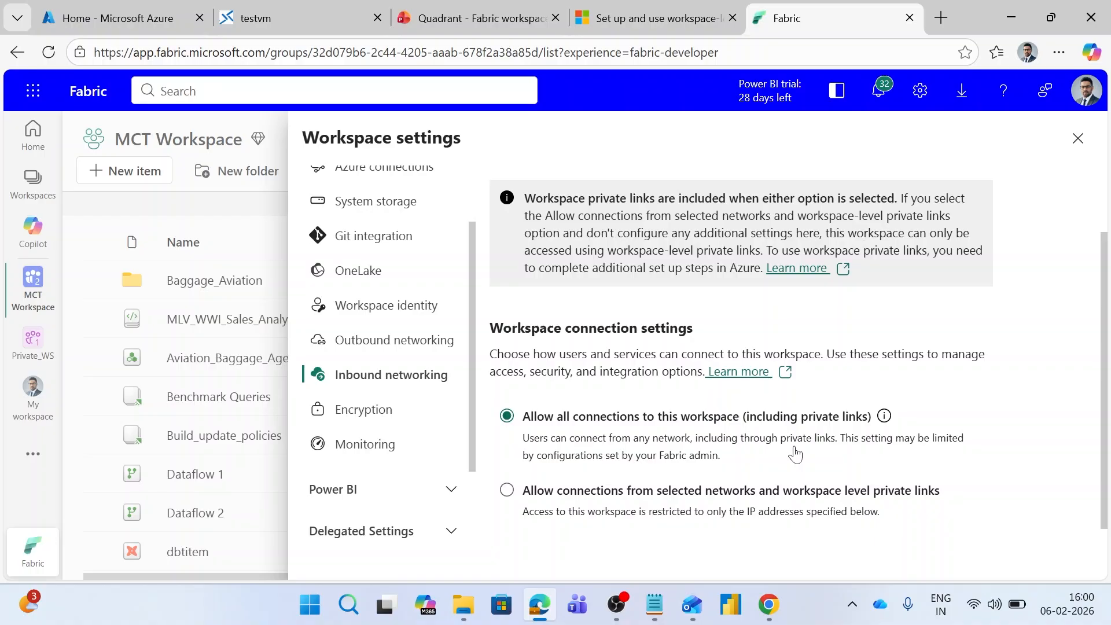
{"action": "scroll", "coordinate": [787, 413], "scroll_direction": "down", "scroll_amount": 1}
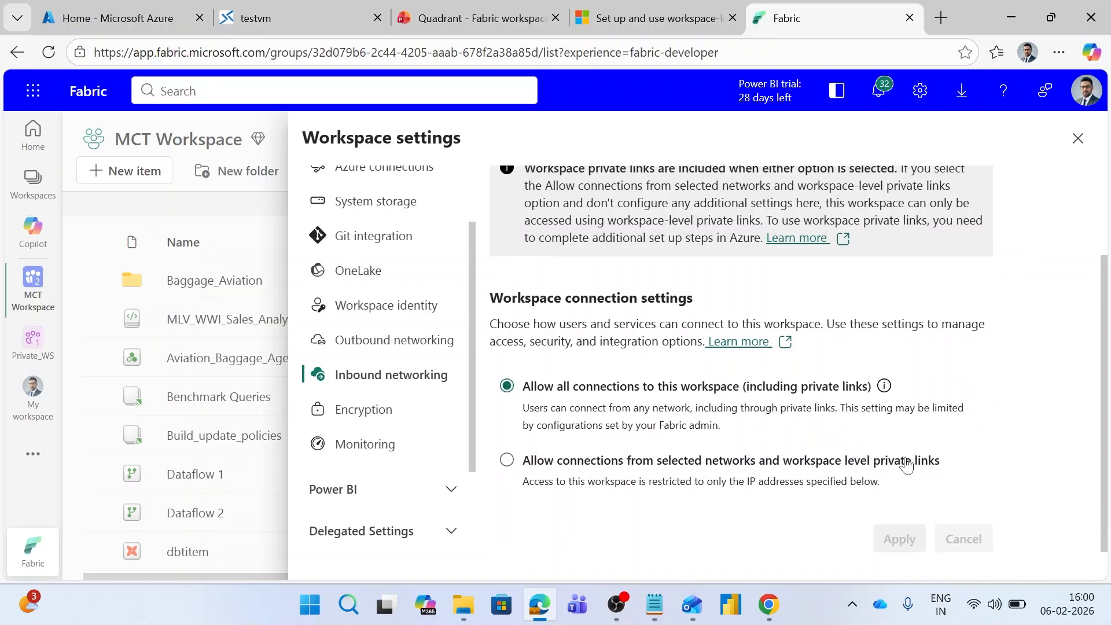
{"action": "left_click", "coordinate": [1077, 138]}
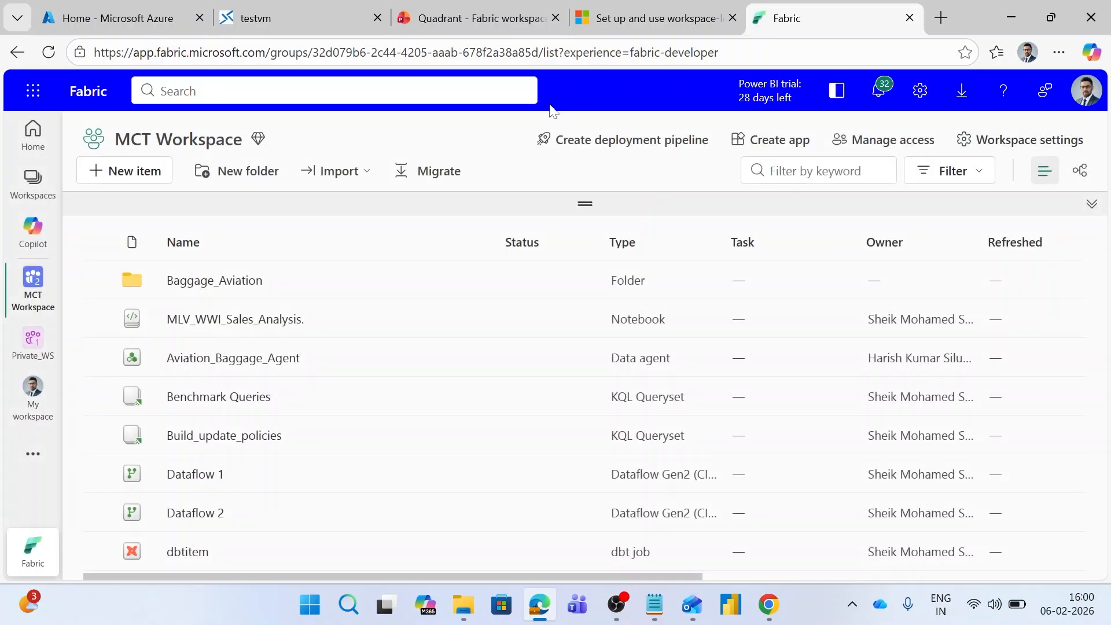
Switch to the Azure portal, search for "private" and open the Private link services page.
{"action": "left_click", "coordinate": [112, 21]}
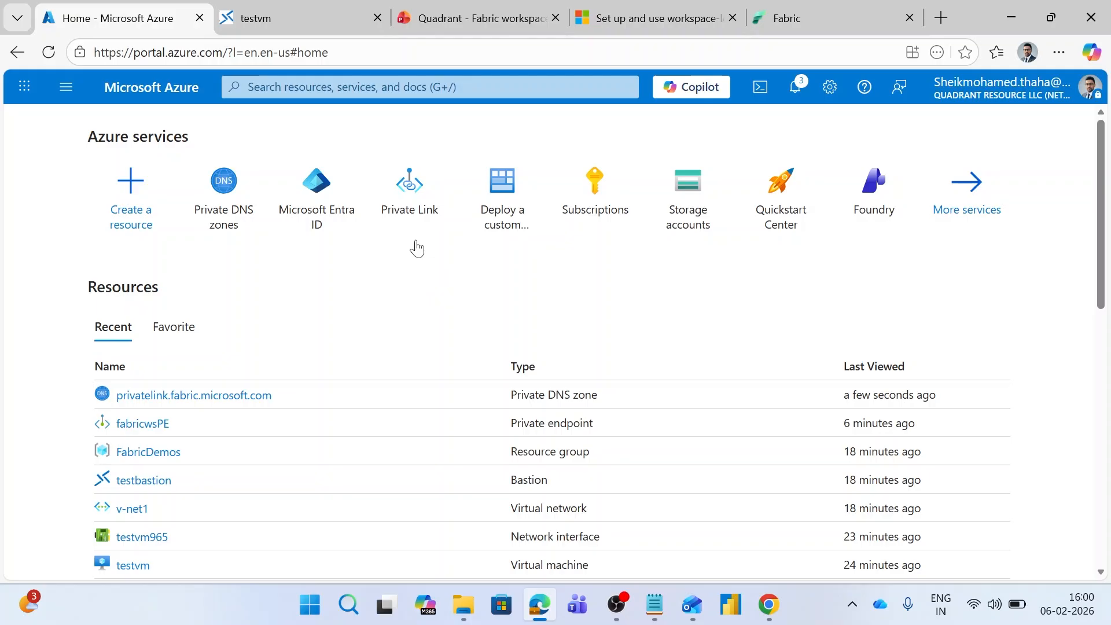
{"action": "left_click", "coordinate": [321, 84]}
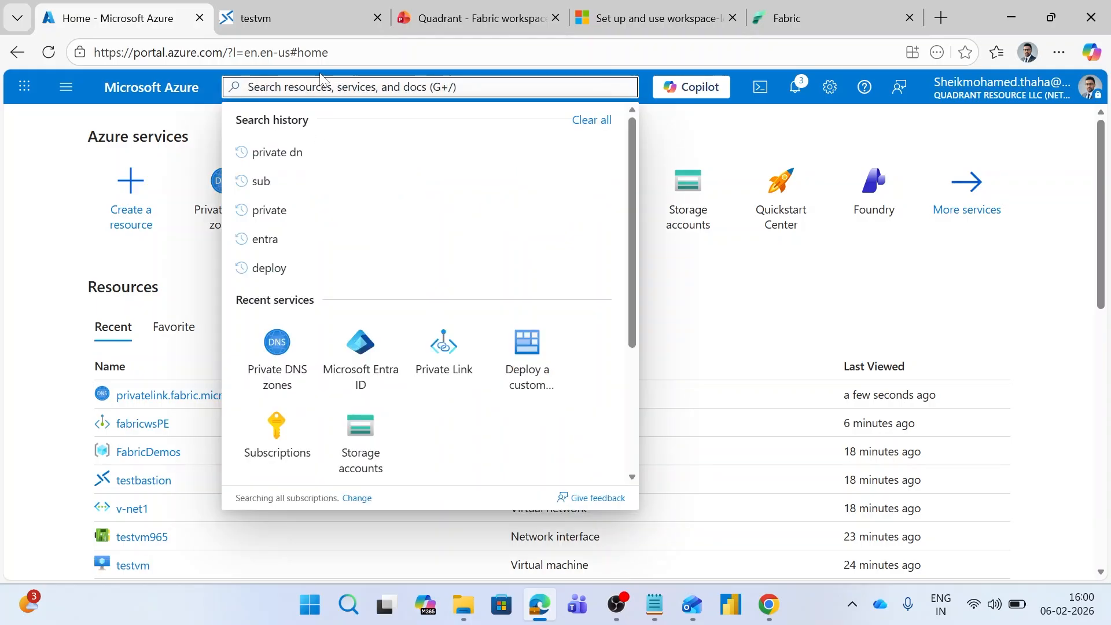
{"action": "type", "text": "private"}
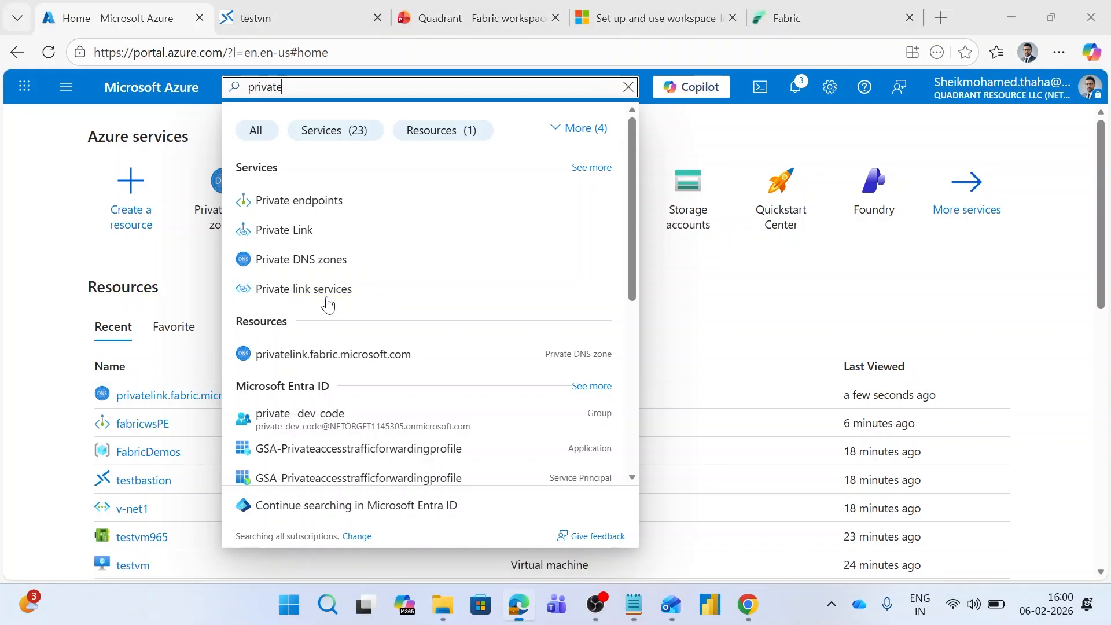
{"action": "left_click", "coordinate": [324, 293]}
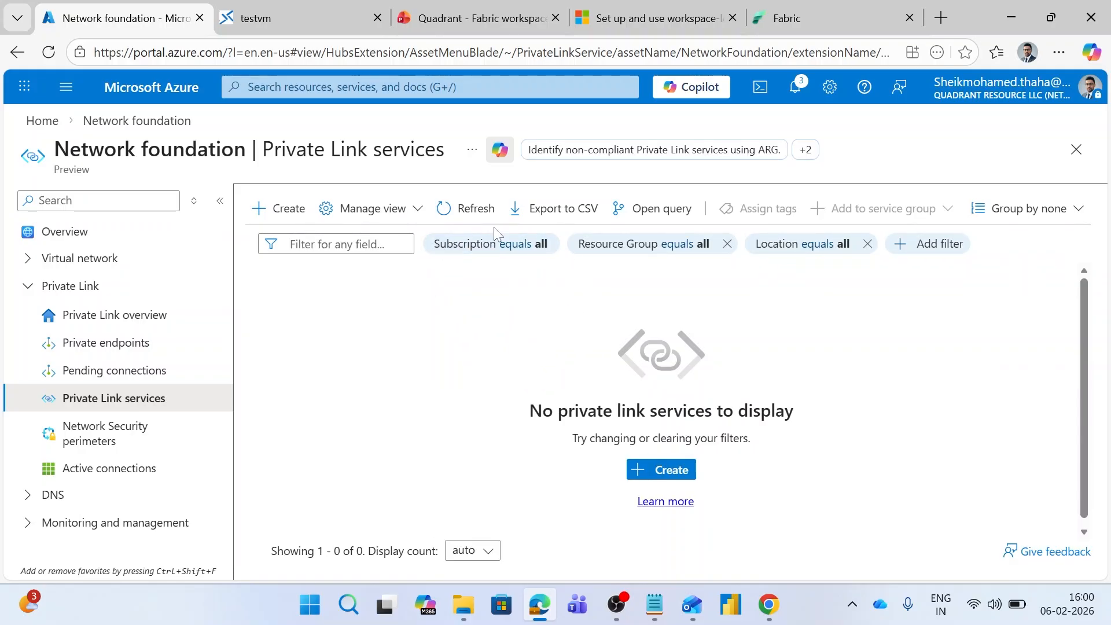
Search the portal for "custom deployment", open Deploy a custom template and start building your own template in the editor.
{"action": "left_click", "coordinate": [429, 87]}
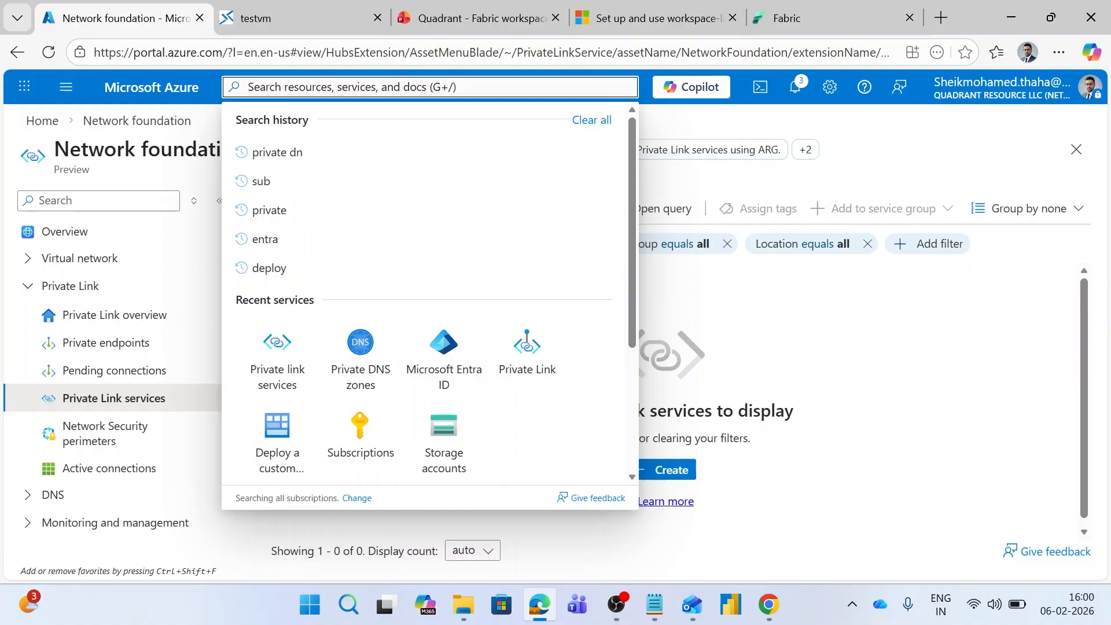
{"action": "type", "text": "cust"}
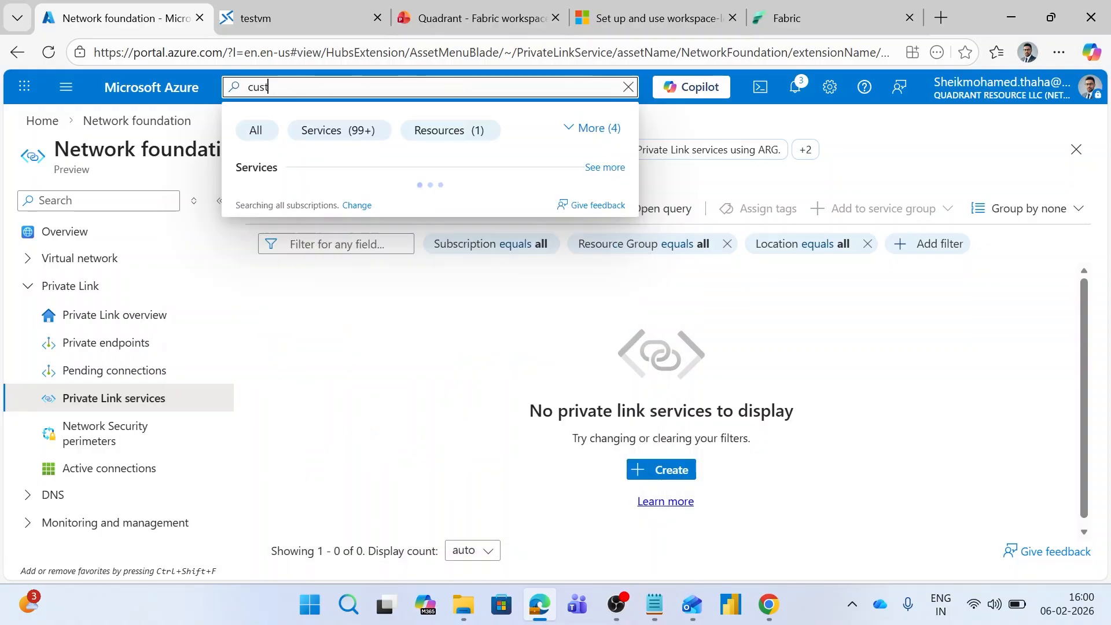
{"action": "type", "text": "om"}
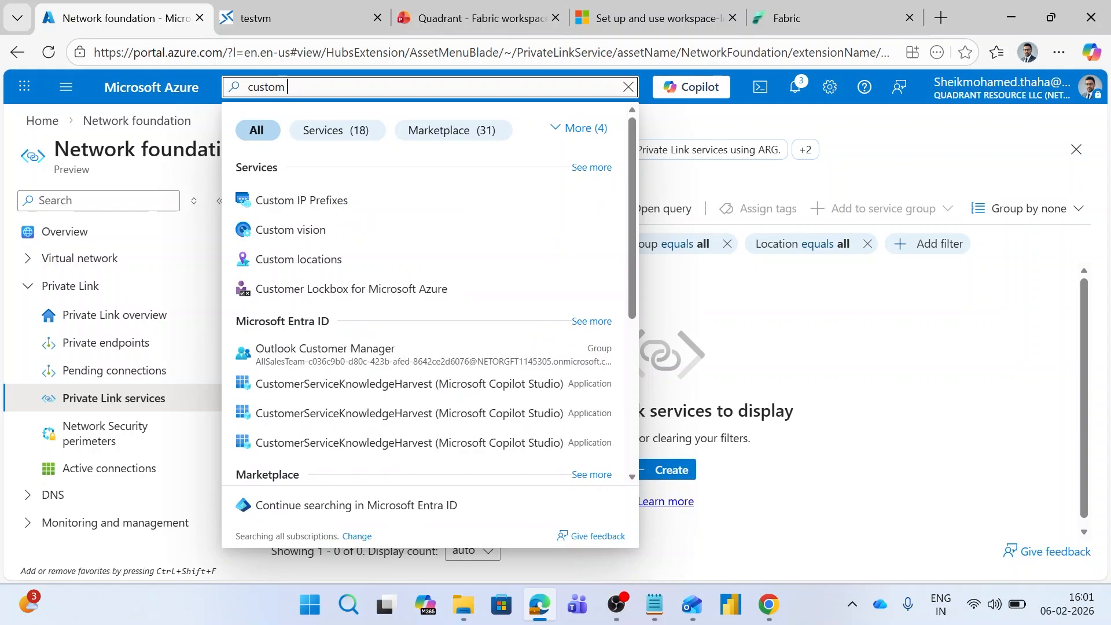
{"action": "type", "text": " deployment"}
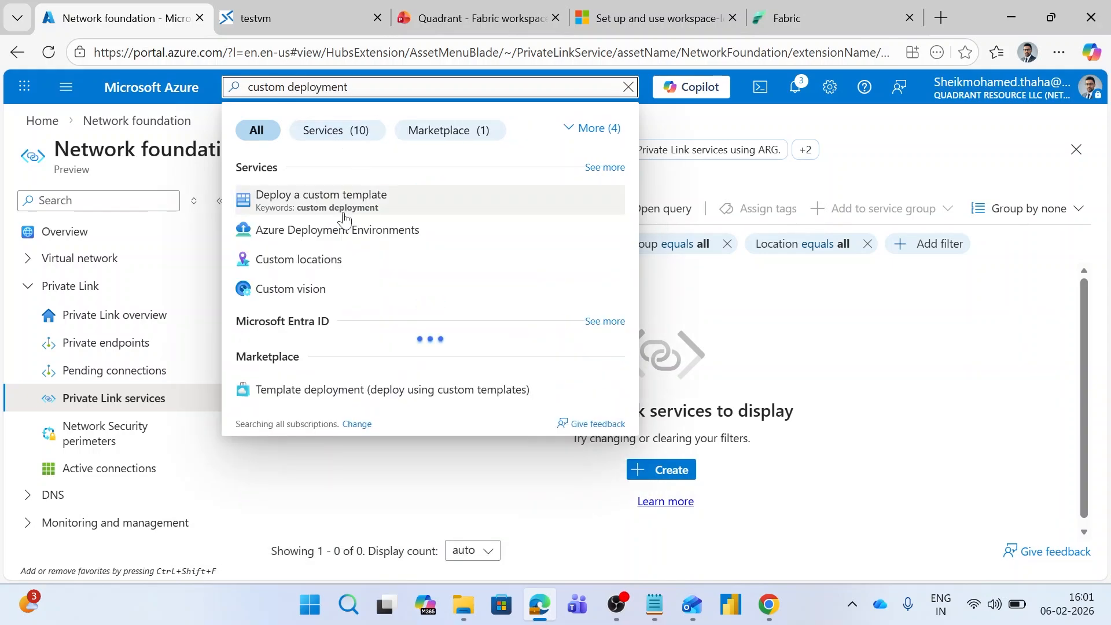
{"action": "left_click", "coordinate": [348, 214]}
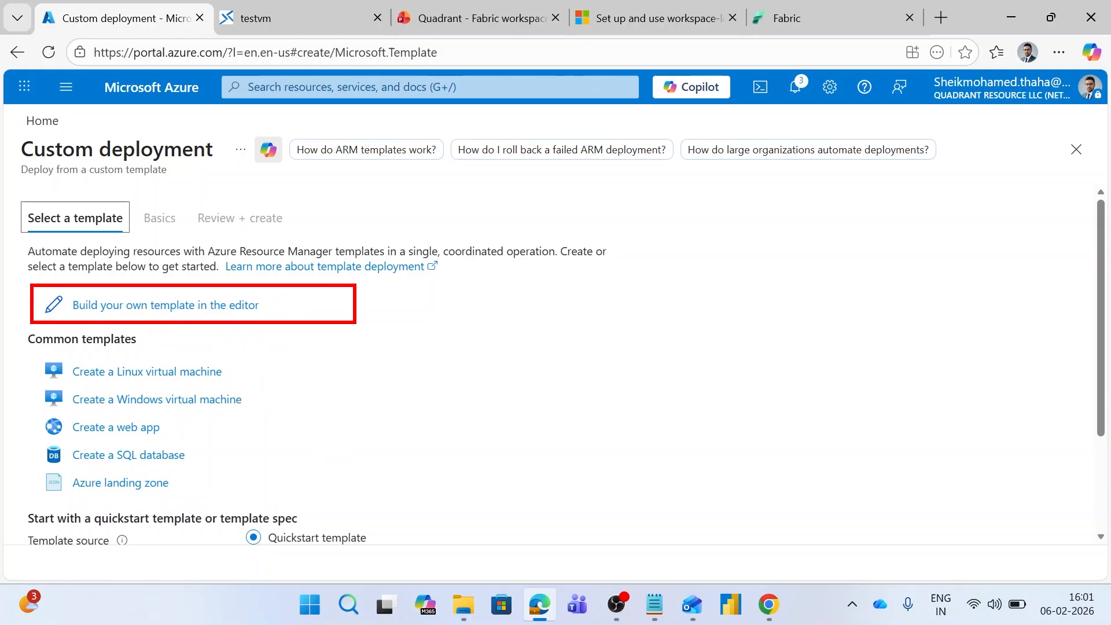
{"action": "left_click", "coordinate": [198, 317]}
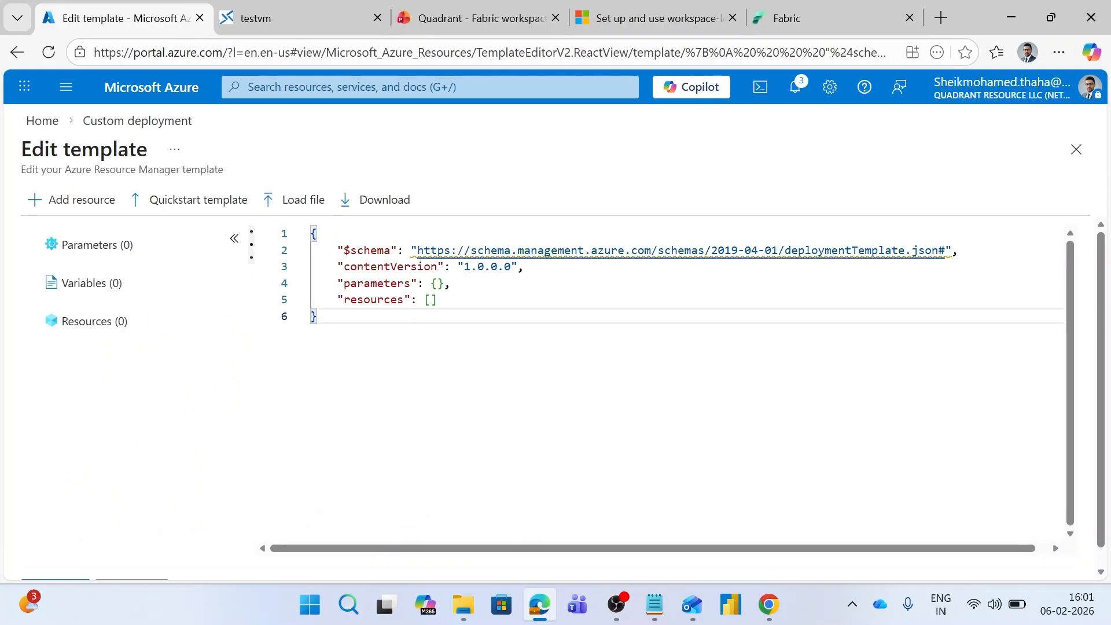
Replace the default template with the private link service JSON copied from Step 2 of the Microsoft Learn setup article.
{"action": "key", "text": "ctrl+a"}
{"action": "key", "text": "Delete"}
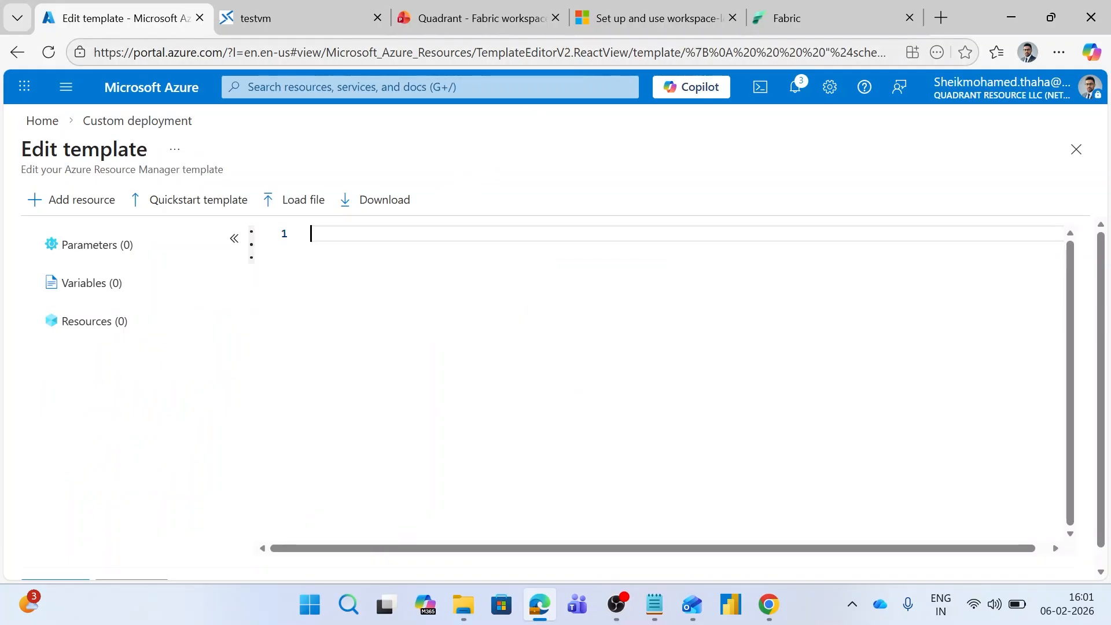
{"action": "mouse_move", "coordinate": [617, 23]}
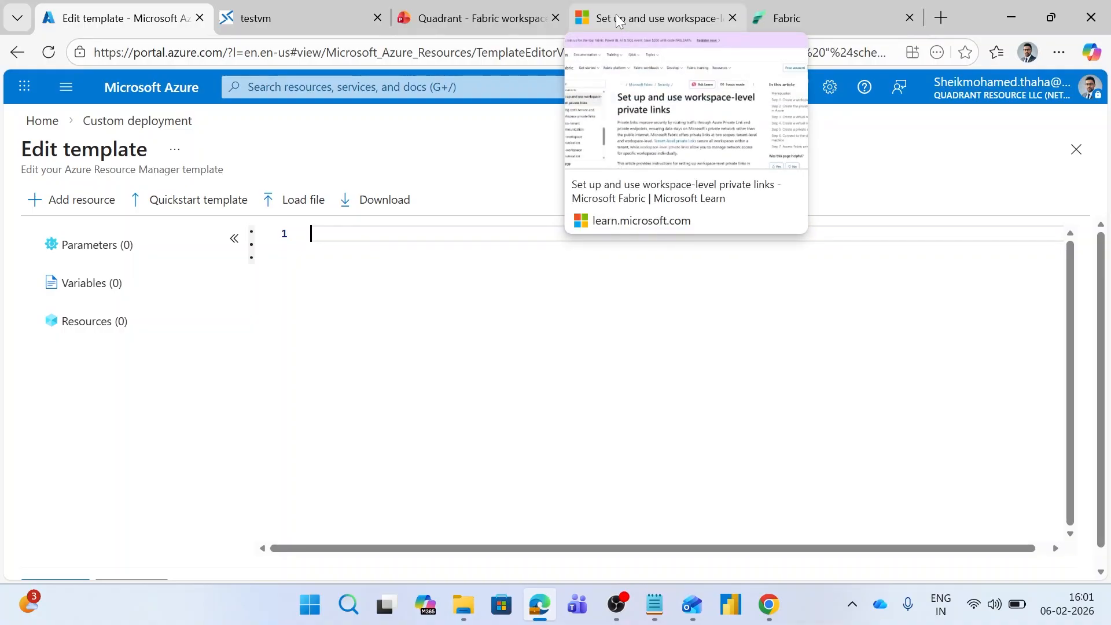
{"action": "left_click", "coordinate": [617, 22]}
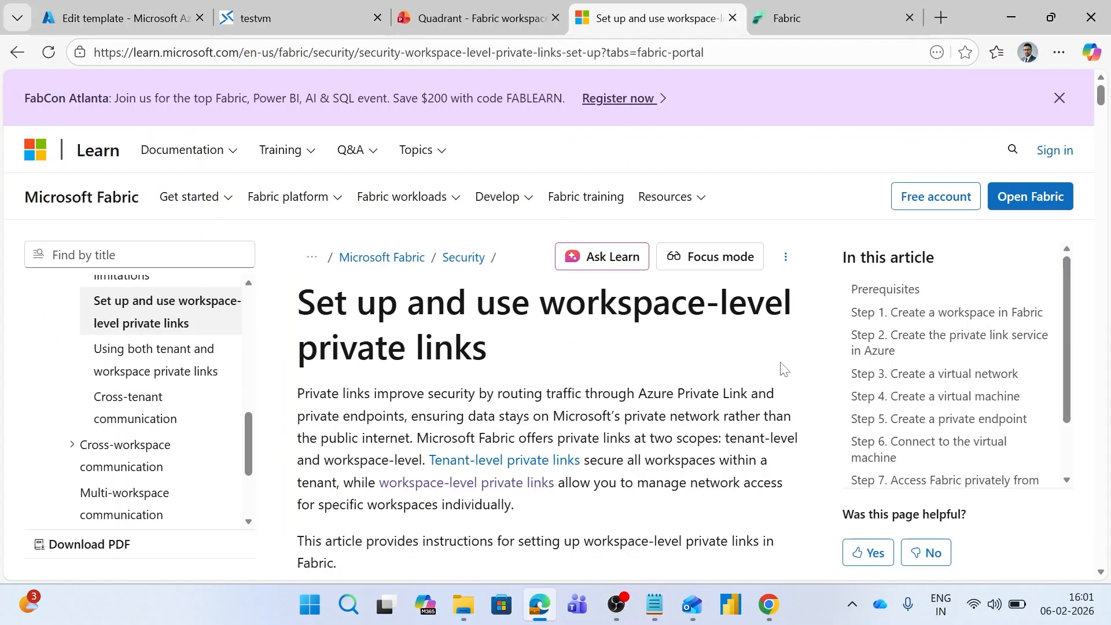
{"action": "left_click", "coordinate": [897, 342]}
{"action": "scroll", "coordinate": [554, 242], "scroll_direction": "down", "scroll_amount": 6}
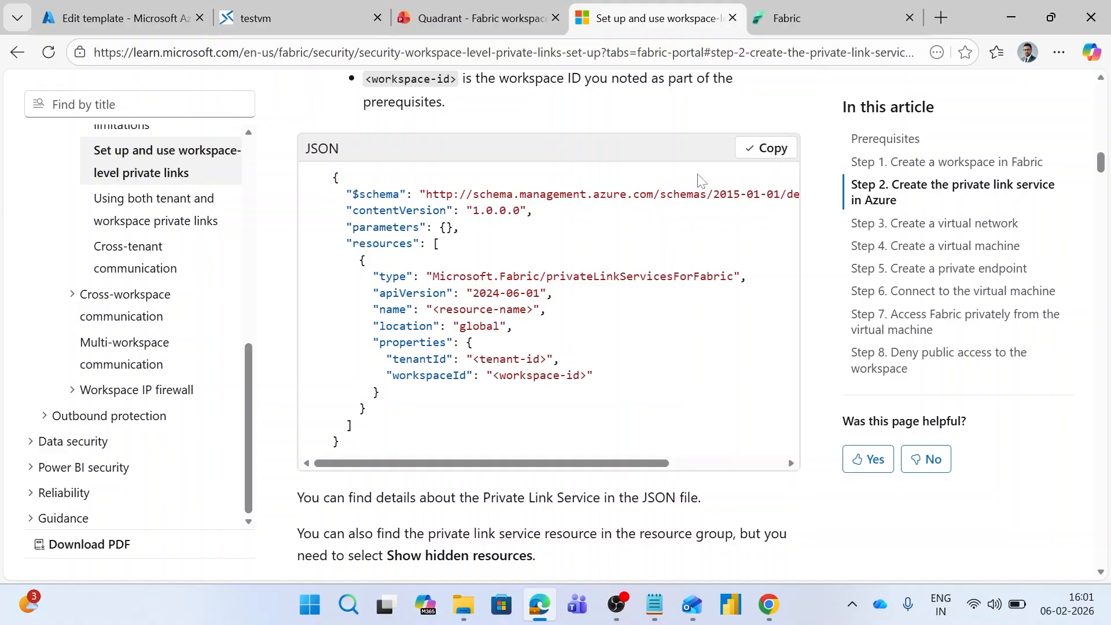
{"action": "left_click", "coordinate": [185, 20]}
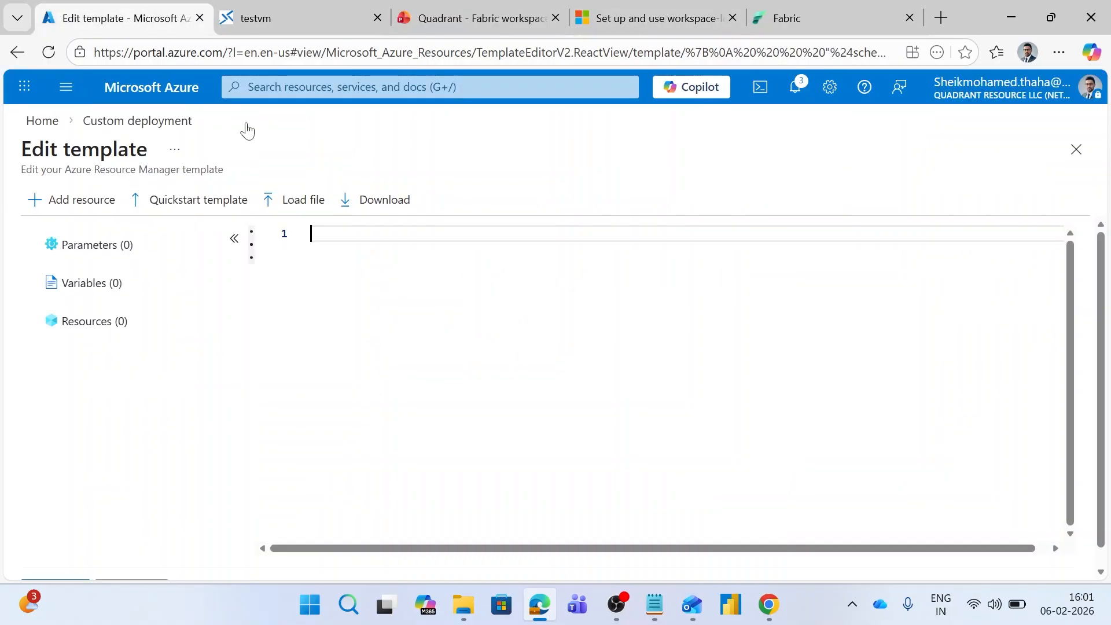
{"action": "type", "text": "{       \"$schema\": \"http://schema.management.azure.com/schemas/2015-01-01/deploymentTemplate.json#\",       \"contentVersion\": \"1.0.0.0\",       \"parameters\": {},       \"resources\": [         {           \"type\": \"Microsoft.Fabric/privateLinkServicesForFabric\",           \"apiVersion\": \"2024-06-01\",           \"name\": \"<resource-name>\",           \"location\": \"global\",           \"properties\": {             \"tenantId\": \"<tenant-id>\",             \"workspaceId\": \"<workspace-id>\"           }         }       ]     }"}
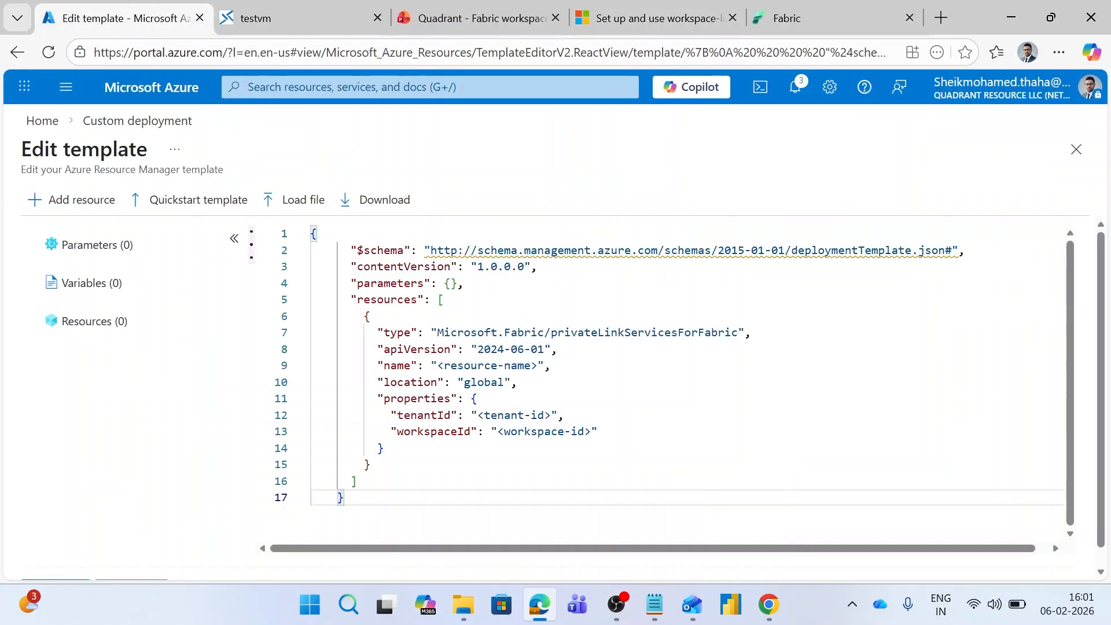
{"action": "left_click", "coordinate": [464, 284]}
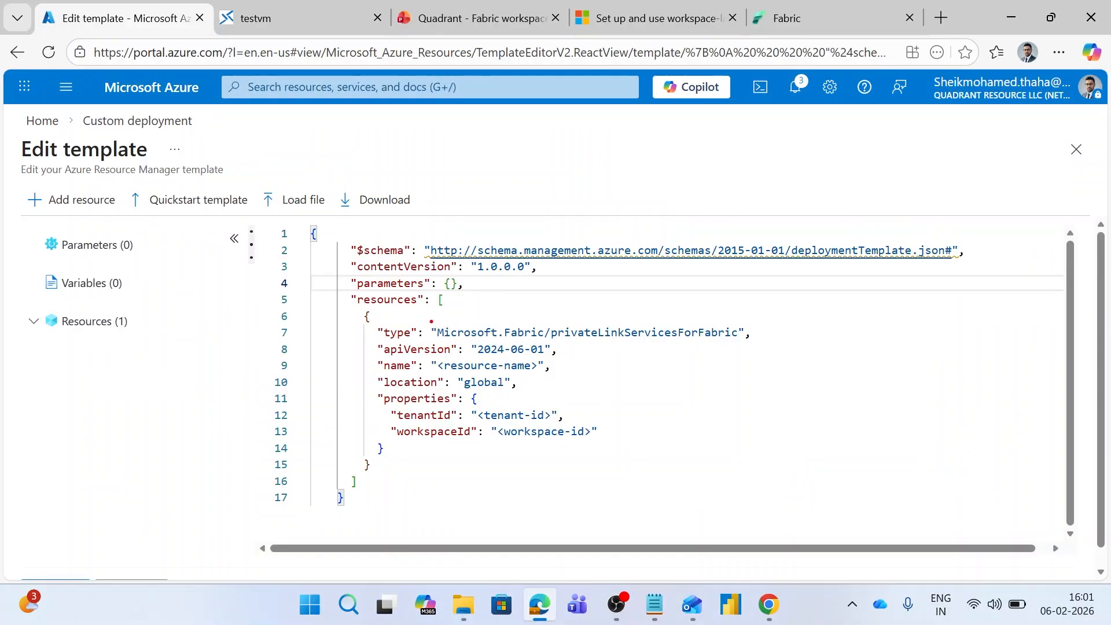
{"action": "left_click_drag", "start_coordinate": [428, 317], "coordinate": [768, 343]}
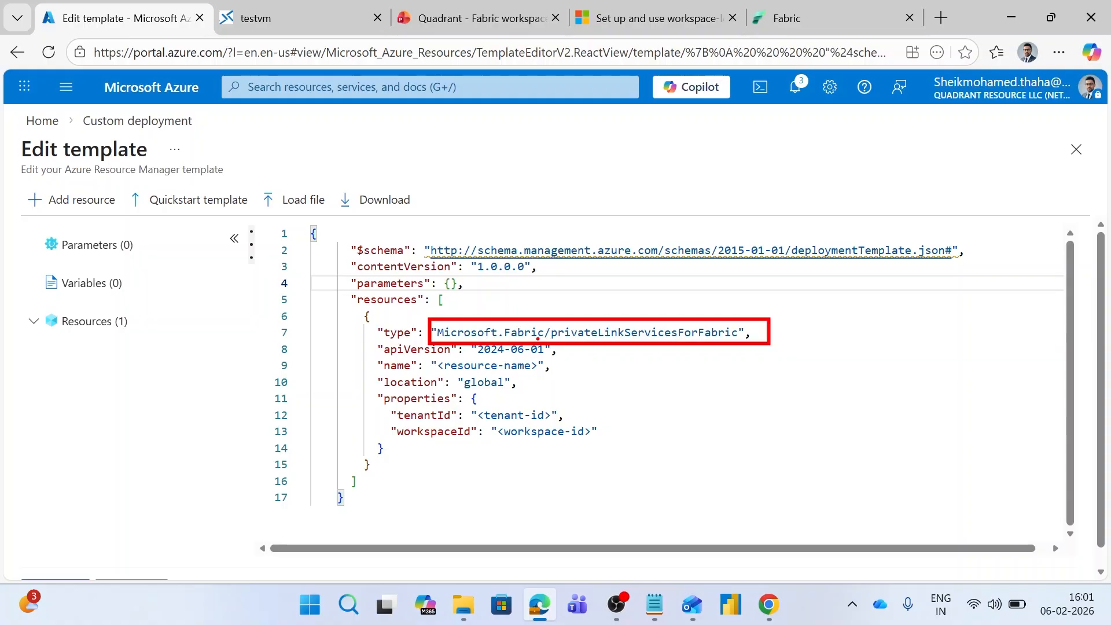
{"action": "key", "text": "Escape"}
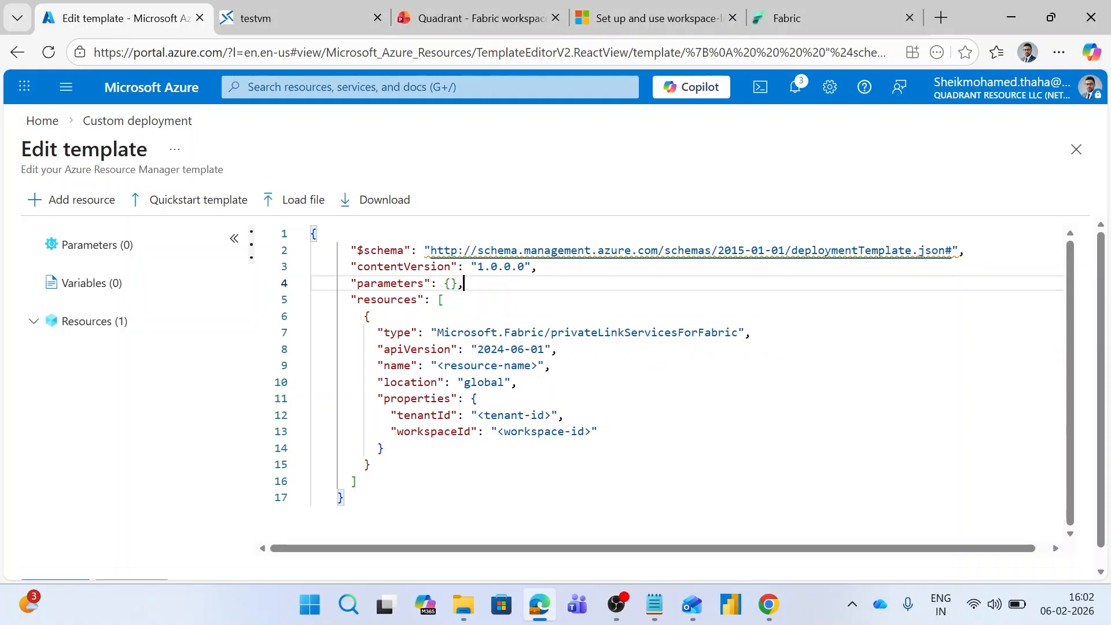
Open the Azure portal home in a new tab and go to the Partner Benefits subscription's Resource providers page.
{"action": "right_click", "coordinate": [191, 96]}
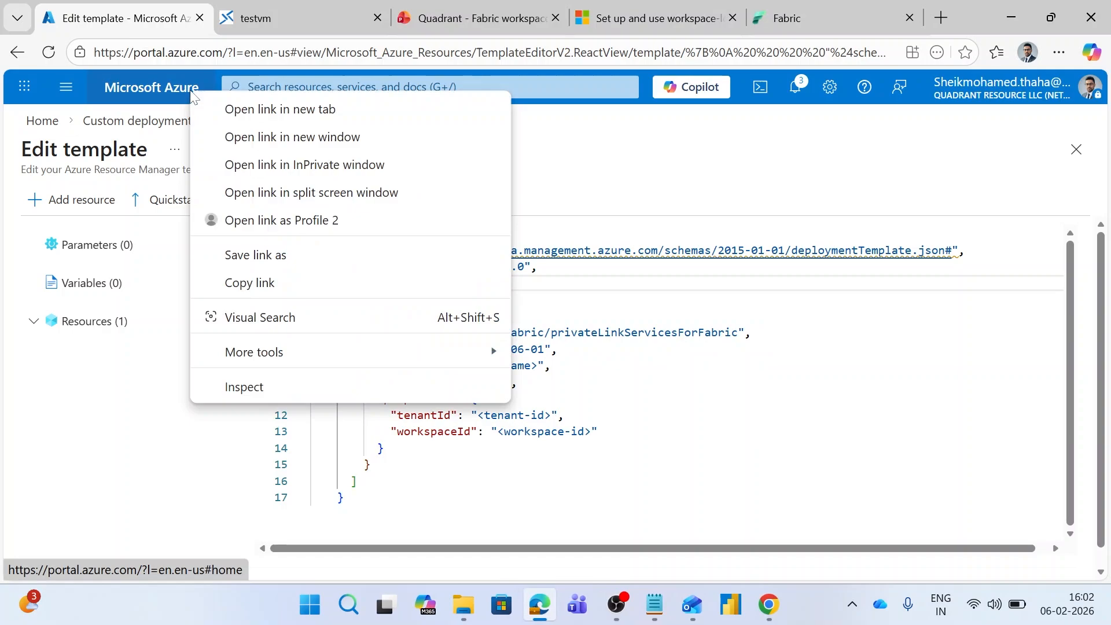
{"action": "left_click", "coordinate": [237, 107]}
{"action": "left_click", "coordinate": [240, 17]}
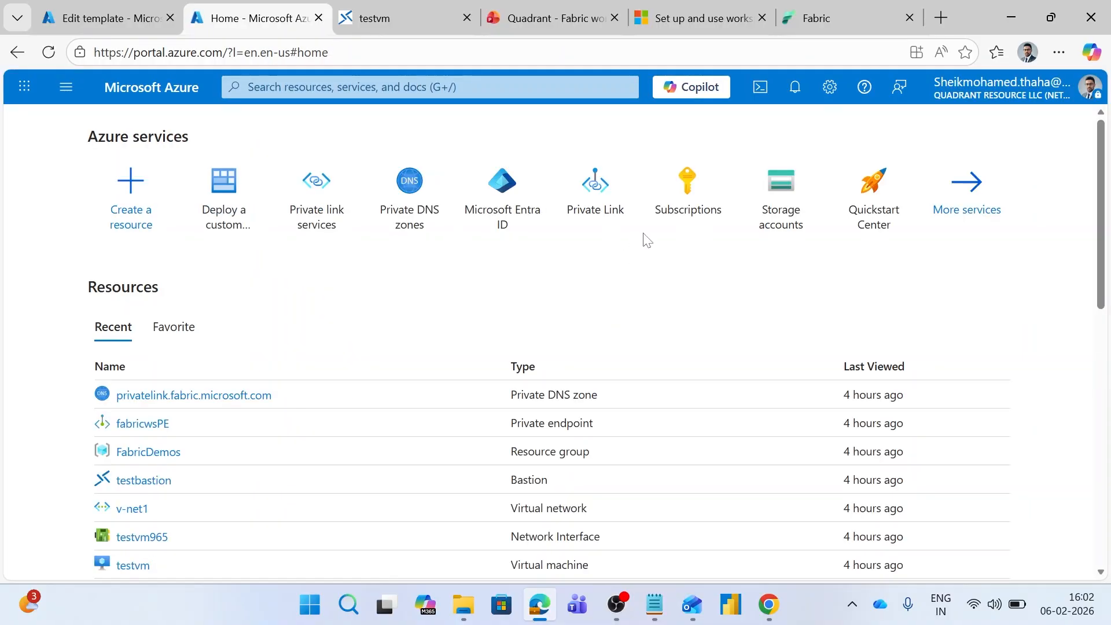
{"action": "left_click", "coordinate": [680, 209]}
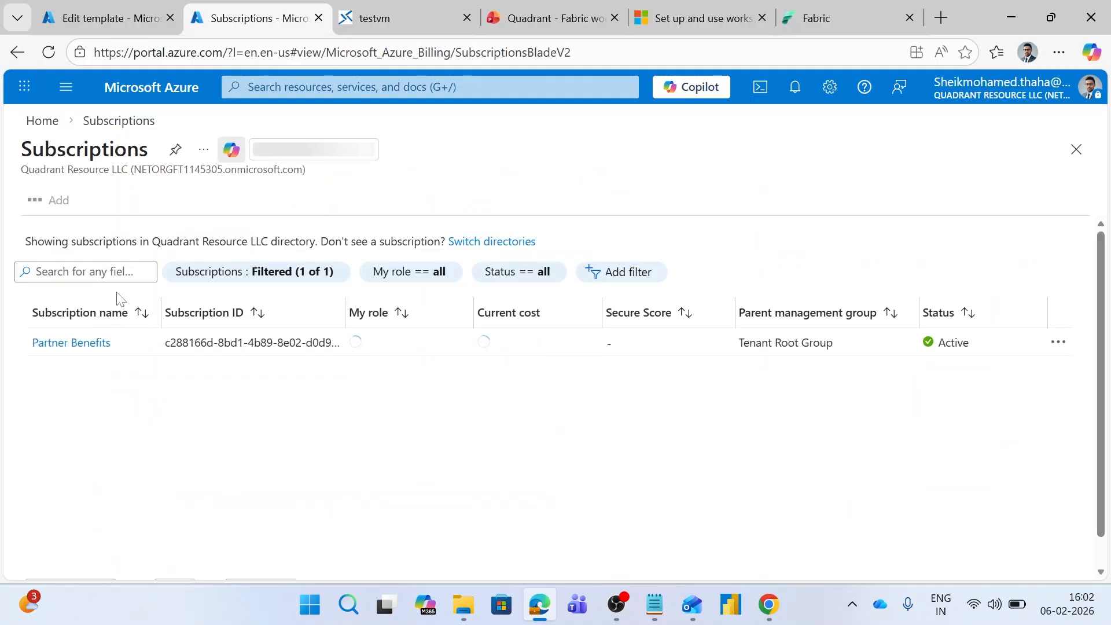
{"action": "left_click", "coordinate": [93, 345]}
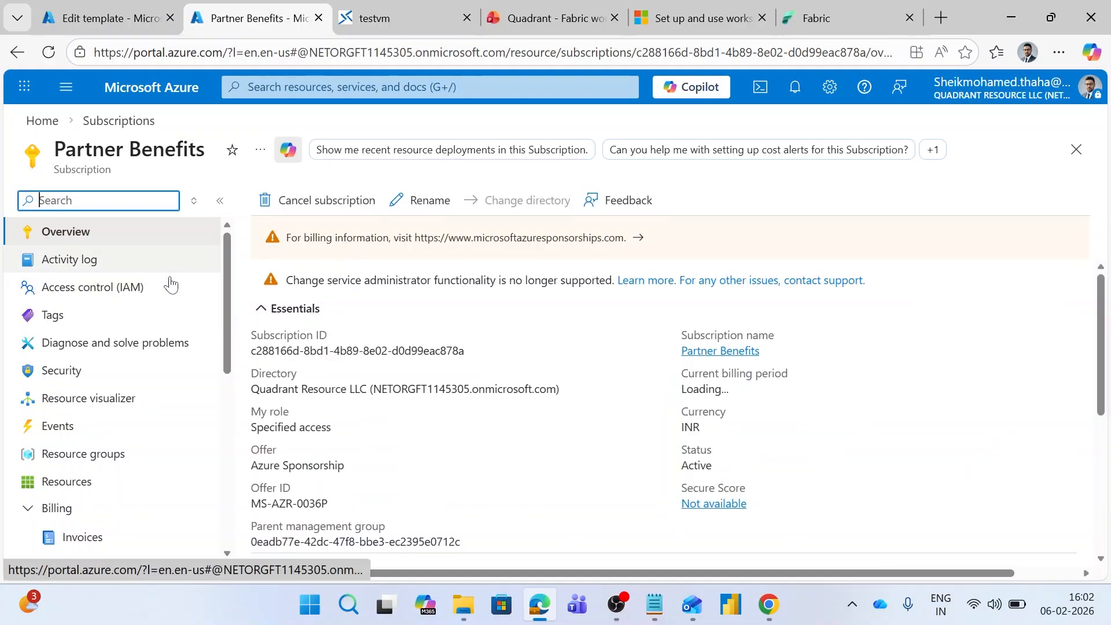
{"action": "scroll", "coordinate": [168, 281], "scroll_direction": "down", "scroll_amount": 5}
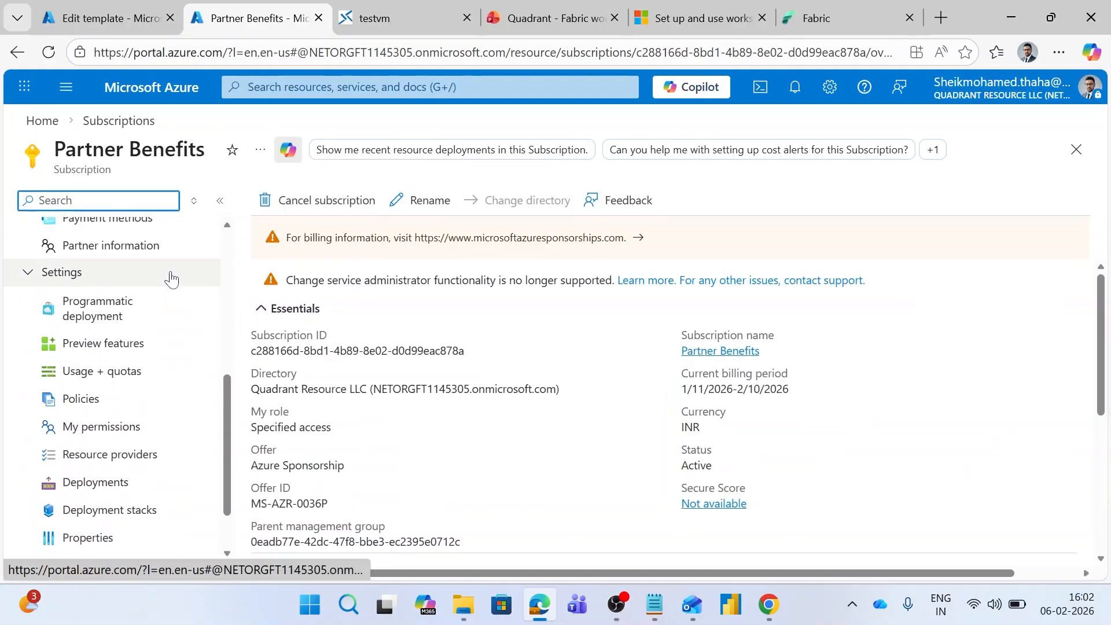
{"action": "left_click_drag", "start_coordinate": [35, 436], "coordinate": [207, 471]}
{"action": "left_click", "coordinate": [137, 455]}
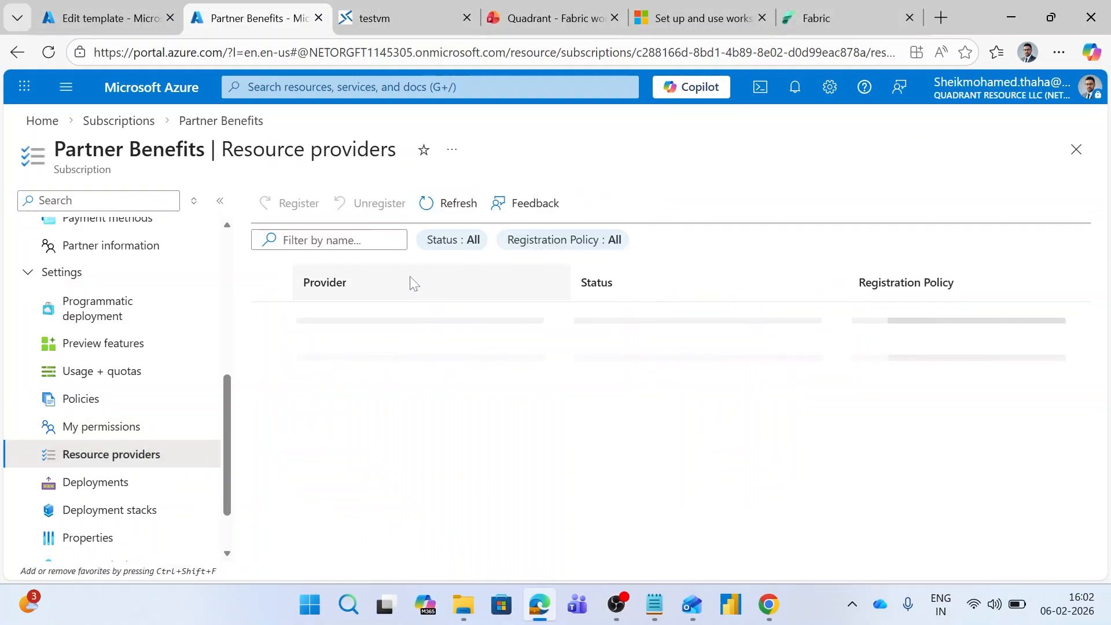
Filter the resource providers by "microsoft.fabric" and check the Microsoft.Fabric provider's registration status.
{"action": "left_click", "coordinate": [359, 240]}
{"action": "type", "text": "micros"}
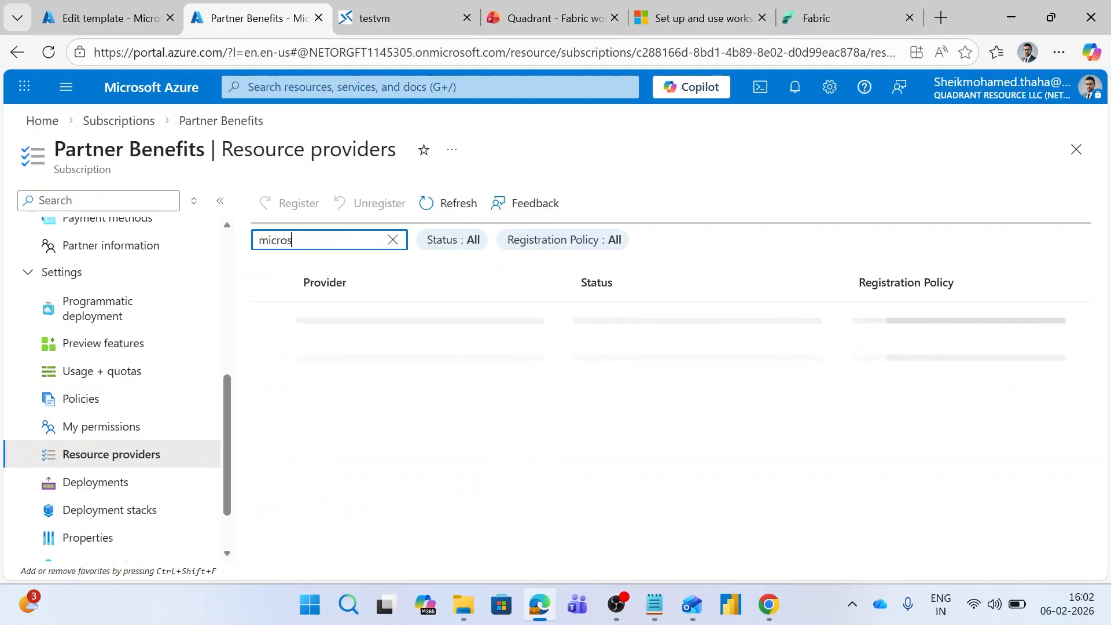
{"action": "type", "text": "oft.fabric"}
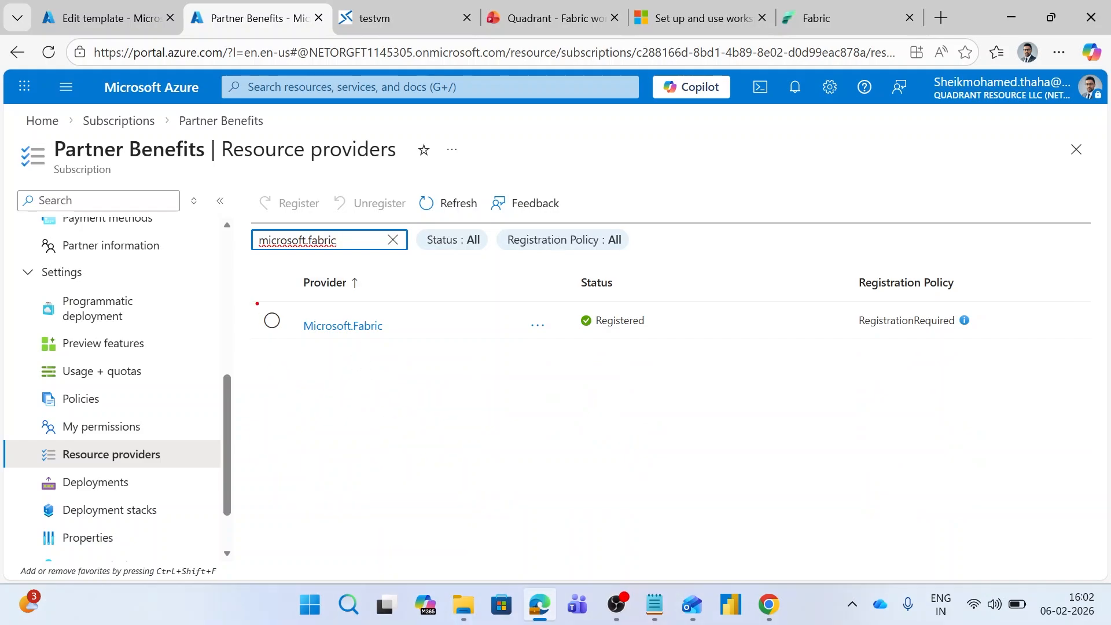
{"action": "mouse_move", "coordinate": [254, 299]}
{"action": "left_mouse_down"}
{"action": "mouse_move", "coordinate": [833, 354]}
{"action": "mouse_move", "coordinate": [1034, 358]}
{"action": "left_mouse_up"}
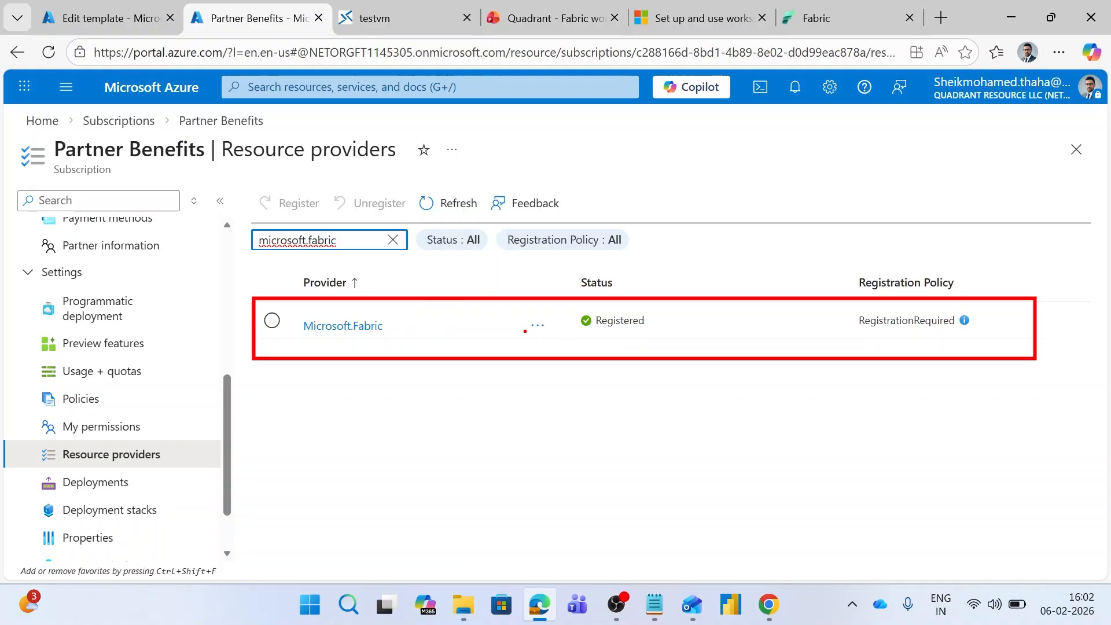
{"action": "key", "text": "Escape"}
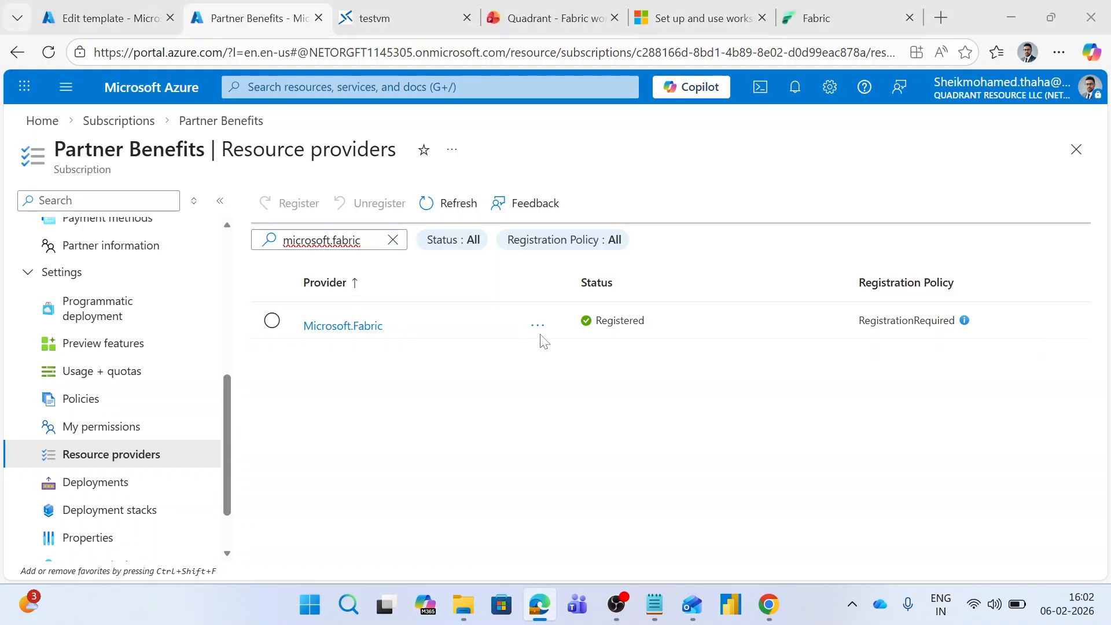
Return to the template editor and examine the name, tenantId and workspaceId placeholders.
{"action": "left_click", "coordinate": [124, 18]}
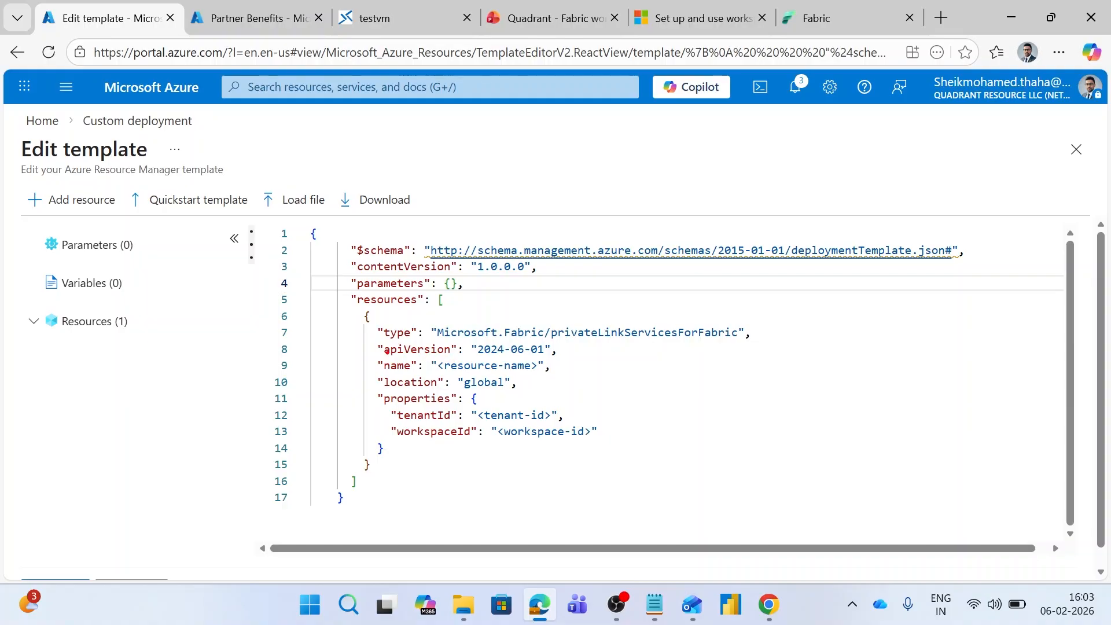
{"action": "left_click_drag", "start_coordinate": [371, 355], "coordinate": [620, 379]}
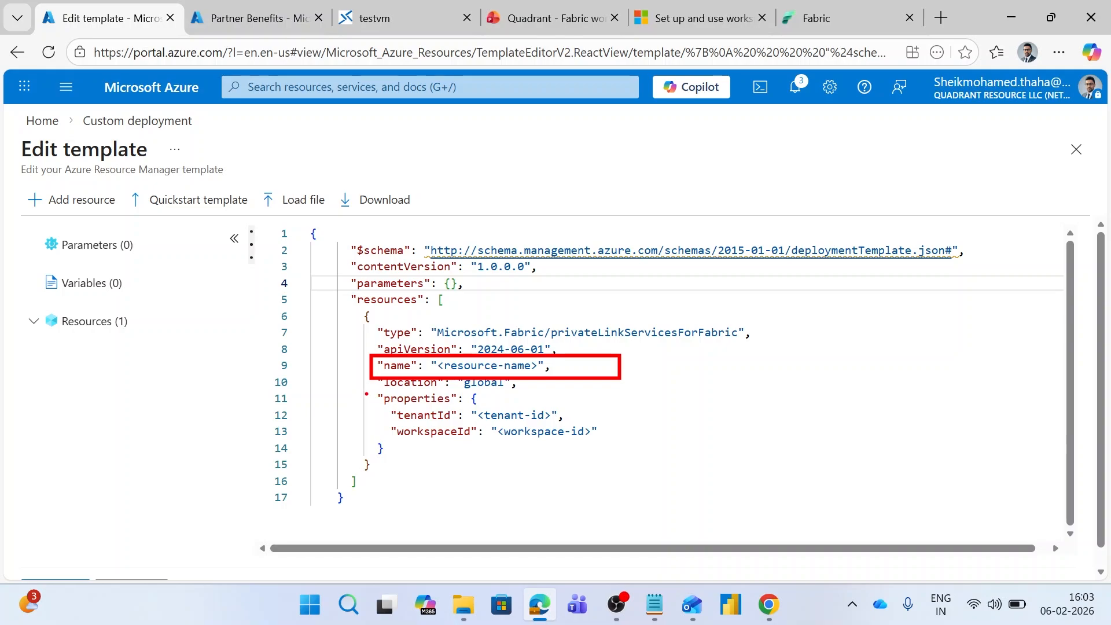
{"action": "left_click_drag", "start_coordinate": [376, 401], "coordinate": [636, 442]}
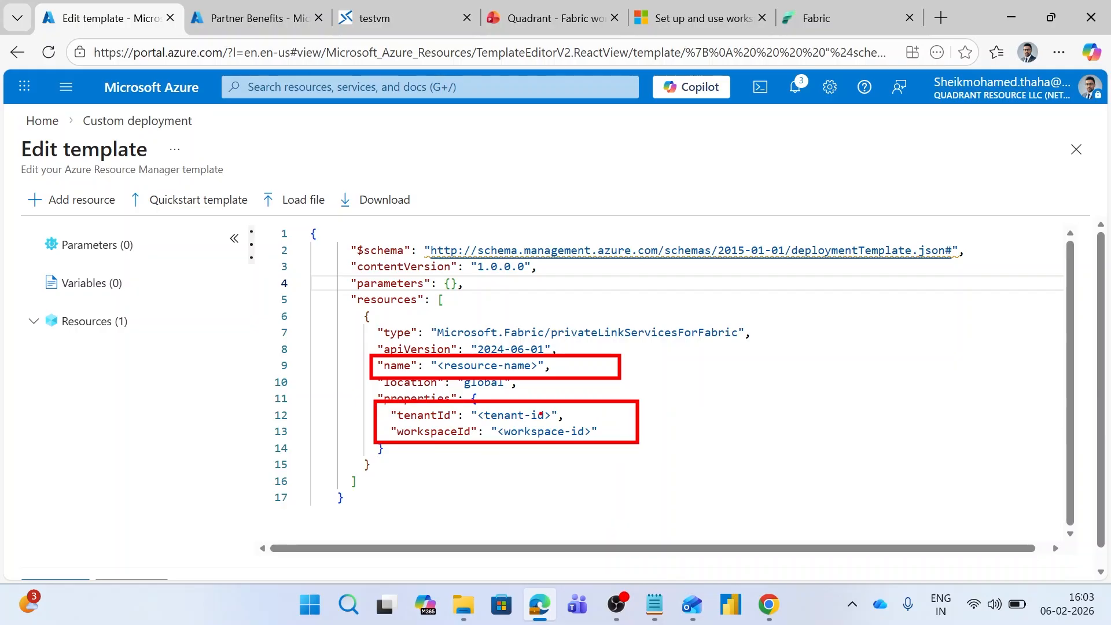
{"action": "key", "text": "Escape"}
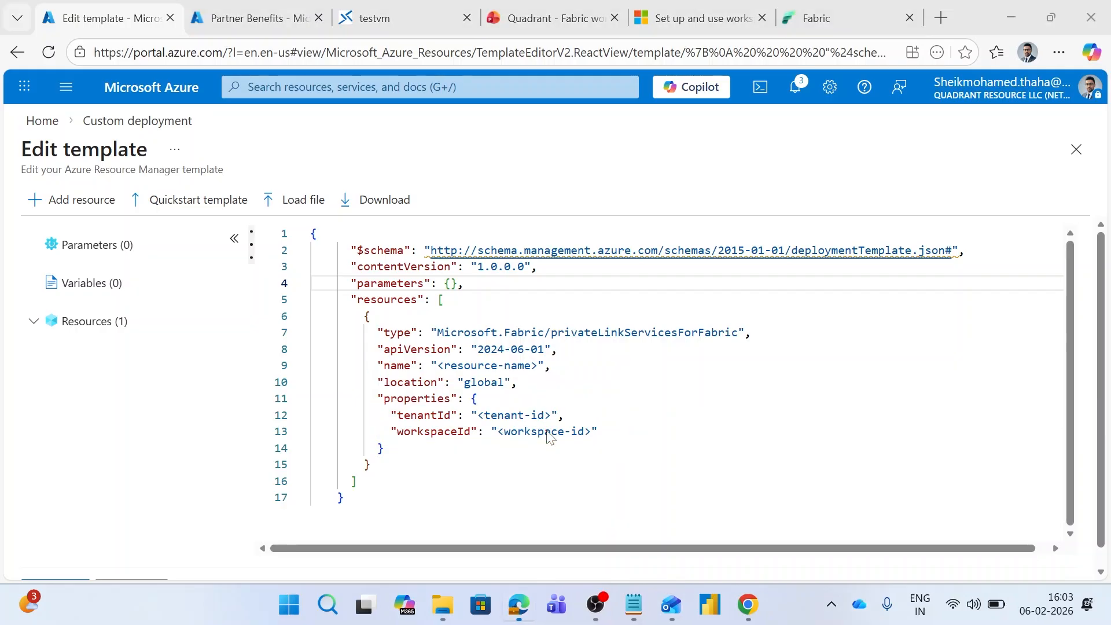
Replace the resource name placeholder in the template with "Fabric-pl".
{"action": "left_click_drag", "start_coordinate": [537, 365], "coordinate": [437, 365]}
{"action": "type", "text": "Fabric"}
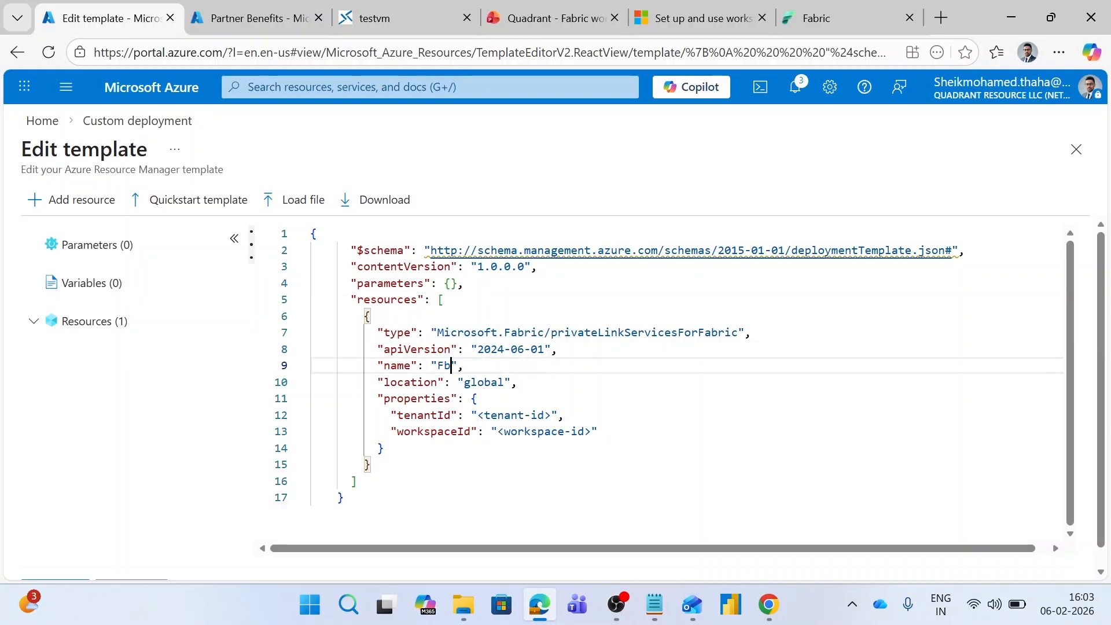
{"action": "key", "text": "BackSpace"}
{"action": "key", "text": "BackSpace"}
{"action": "key", "text": "BackSpace"}
{"action": "key", "text": "BackSpace"}
{"action": "type", "text": "bric -pl"}
{"action": "key", "text": "Left"}
{"action": "key", "text": "Left"}
{"action": "key", "text": "Left"}
{"action": "key", "text": "BackSpace"}
{"action": "key", "text": "Right"}
{"action": "key", "text": "Right"}
{"action": "key", "text": "Right"}
Clear the tenantId placeholder in the template and copy the tenant ID from the Microsoft Entra ID overview.
{"action": "left_click_drag", "start_coordinate": [552, 416], "coordinate": [478, 415]}
{"action": "key", "text": "BackSpace"}
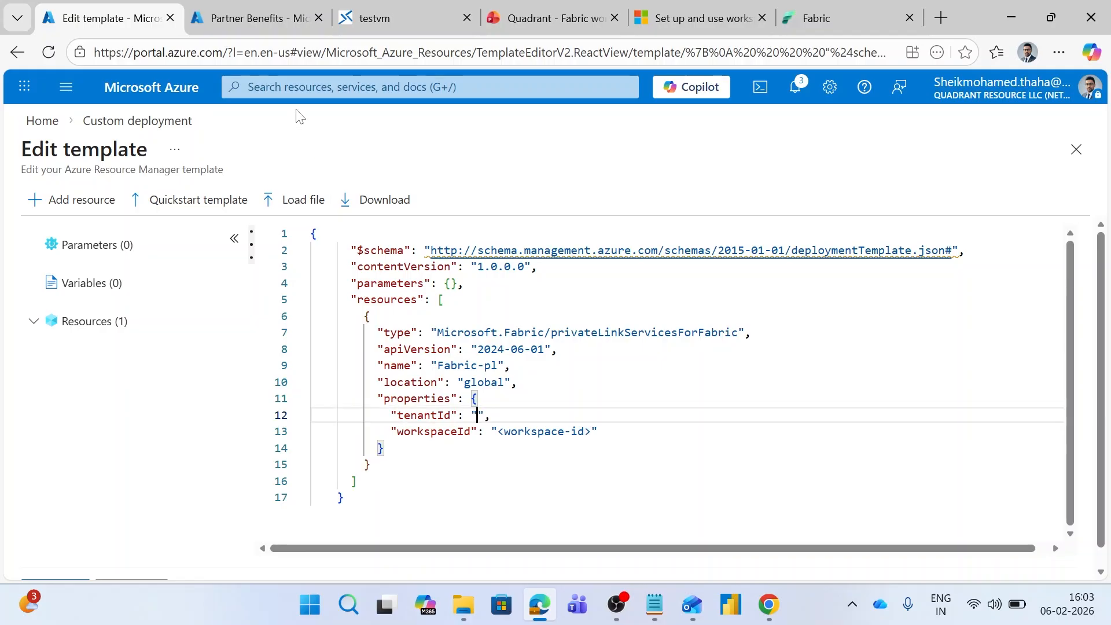
{"action": "left_click", "coordinate": [249, 18]}
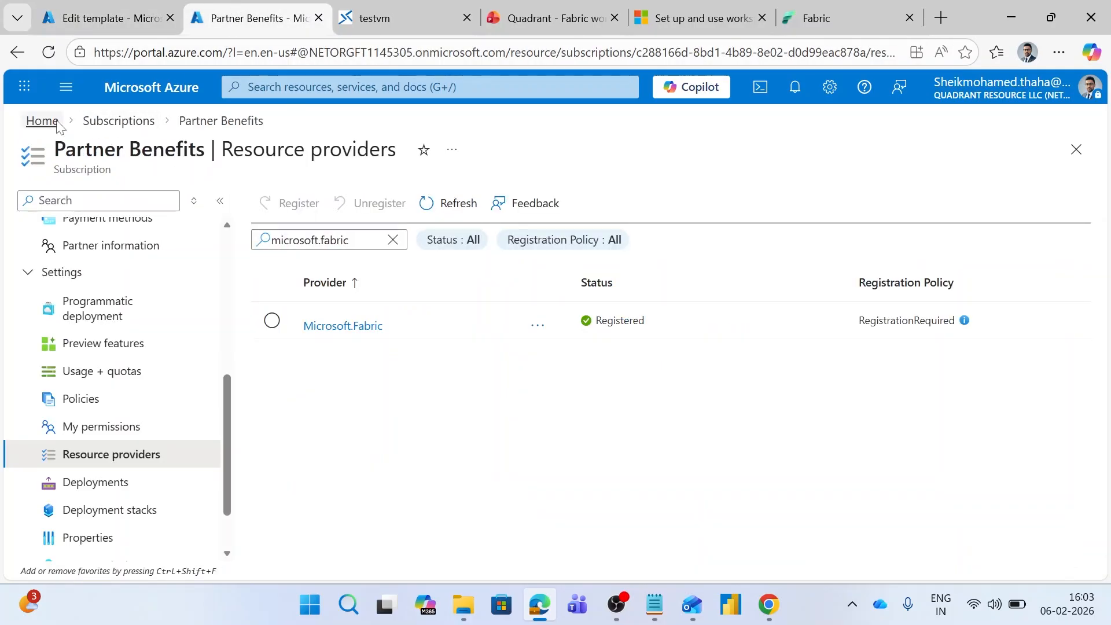
{"action": "left_click", "coordinate": [42, 121]}
{"action": "left_click", "coordinate": [599, 243]}
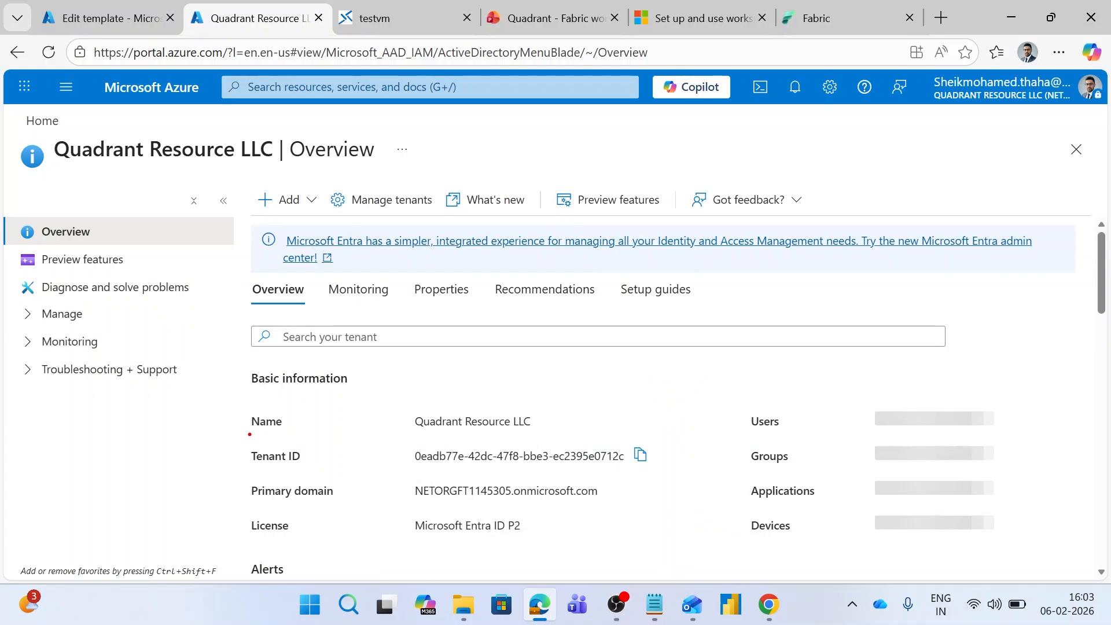
{"action": "mouse_move", "coordinate": [249, 434]}
{"action": "left_mouse_down"}
{"action": "mouse_move", "coordinate": [640, 461]}
{"action": "mouse_move", "coordinate": [707, 476]}
{"action": "left_mouse_up"}
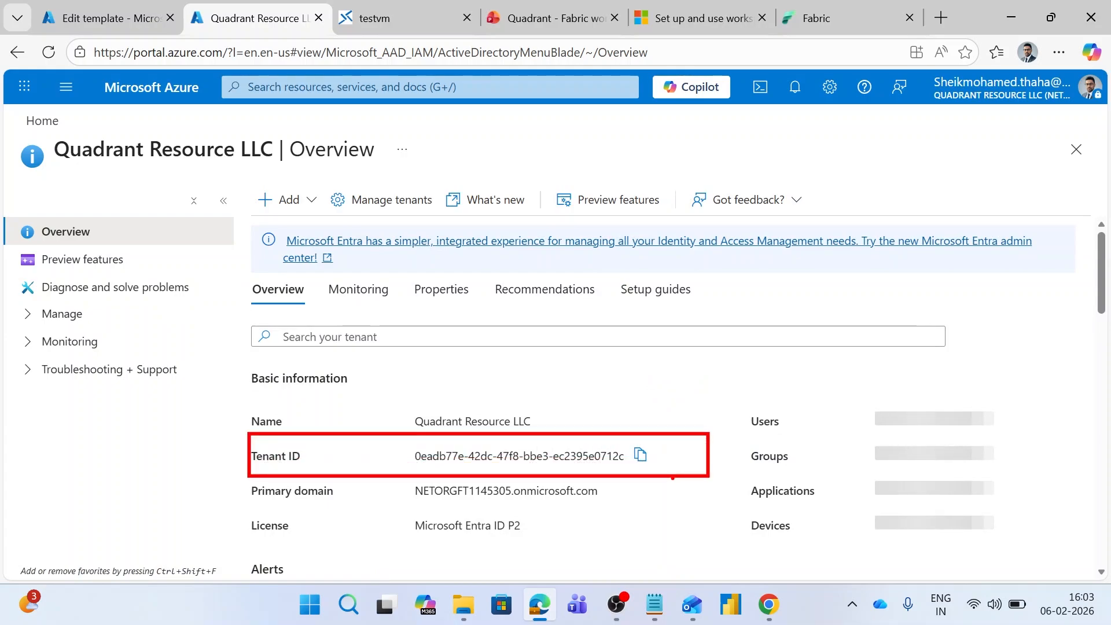
{"action": "key", "text": "Escape"}
{"action": "left_click", "coordinate": [640, 455]}
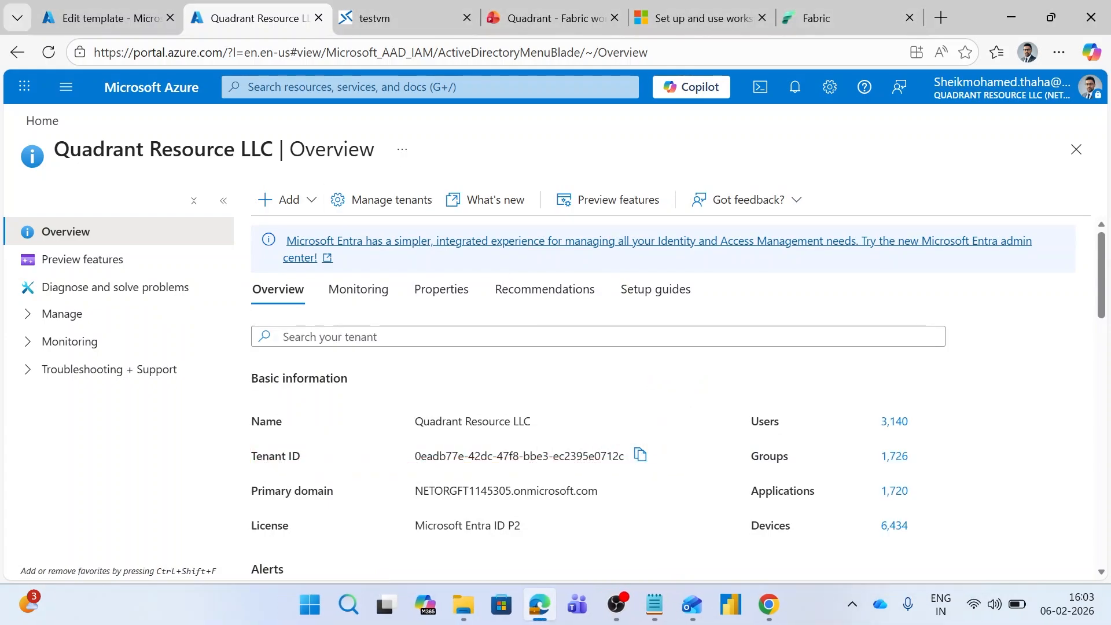
Paste the copied tenant ID as the template's tenantId value and clear the workspaceId placeholder.
{"action": "left_click", "coordinate": [132, 23]}
{"action": "key", "text": "ctrl+v"}
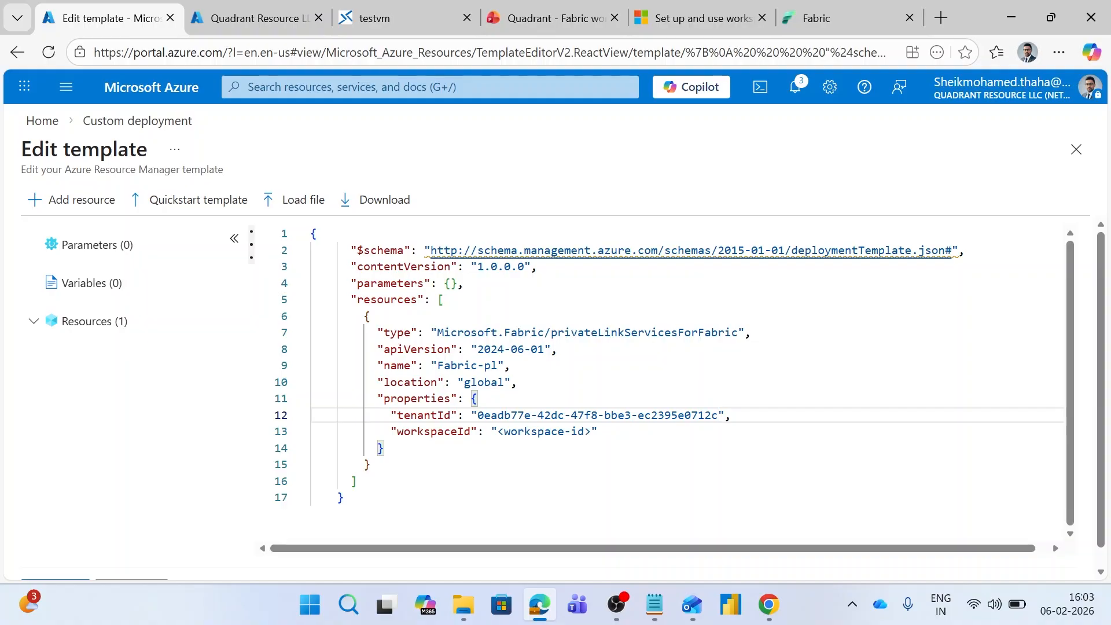
{"action": "left_click_drag", "start_coordinate": [590, 431], "coordinate": [498, 431]}
{"action": "key", "text": "BackSpace"}
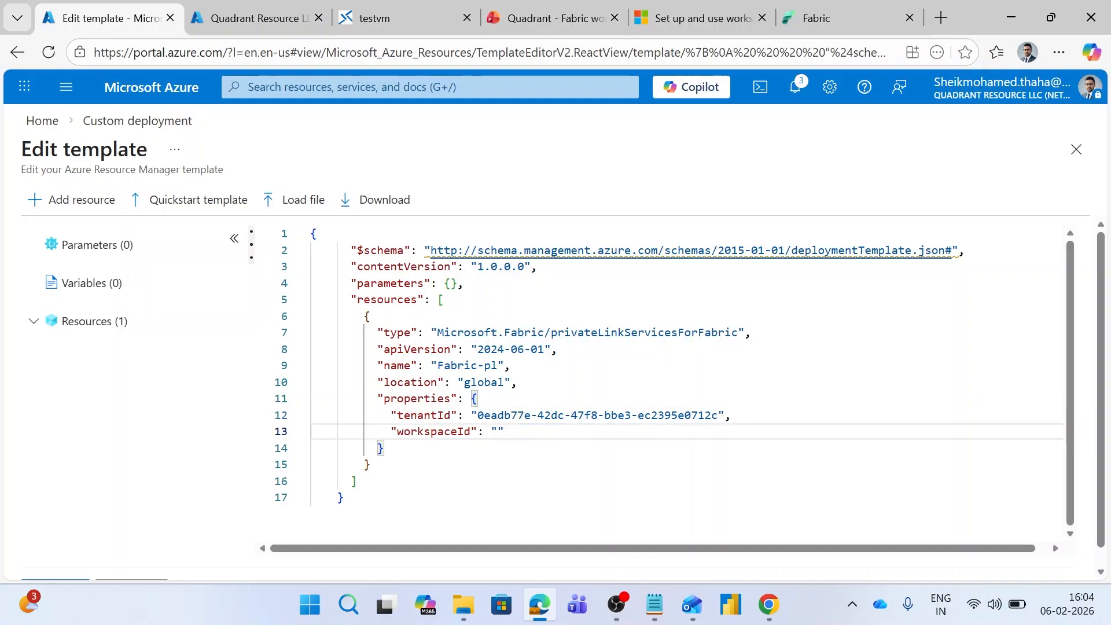
Copy the Private_WS workspace's ID from its Fabric URL and paste it as the template's workspaceId value.
{"action": "left_click", "coordinate": [819, 18]}
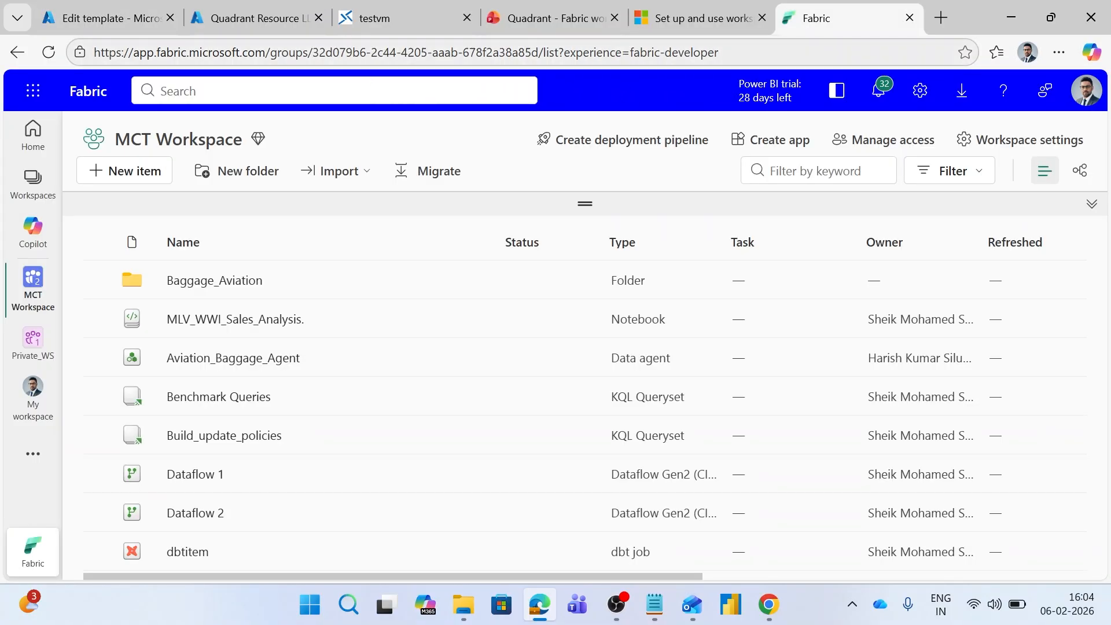
{"action": "left_click", "coordinate": [23, 351]}
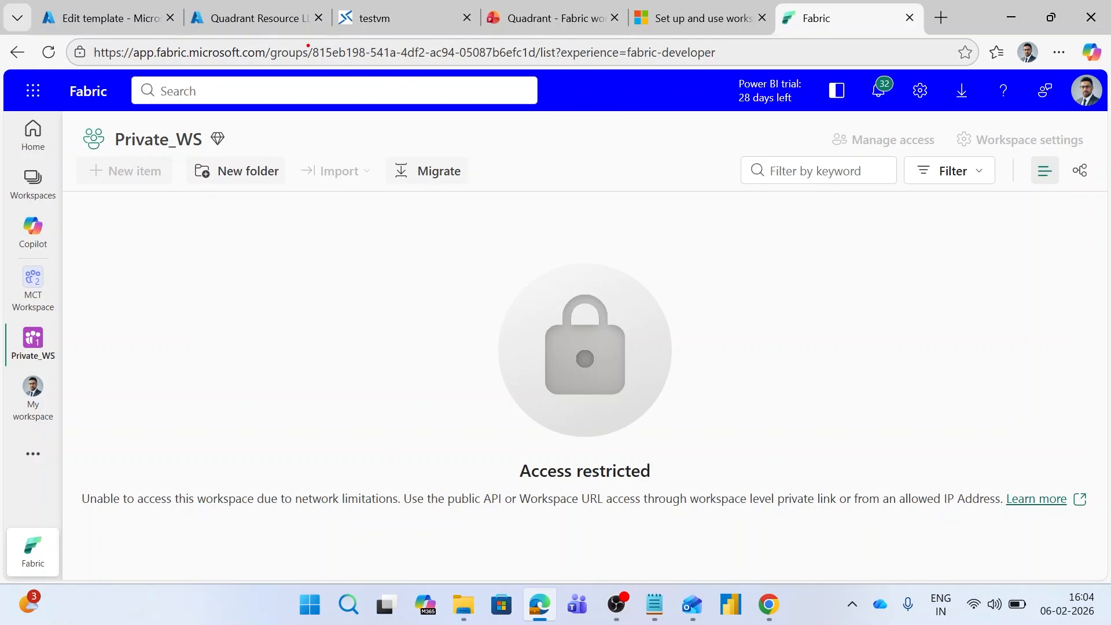
{"action": "mouse_move", "coordinate": [308, 45]}
{"action": "left_mouse_down"}
{"action": "mouse_move", "coordinate": [544, 60]}
{"action": "mouse_move", "coordinate": [313, 53]}
{"action": "left_mouse_up"}
{"action": "key", "text": "Escape"}
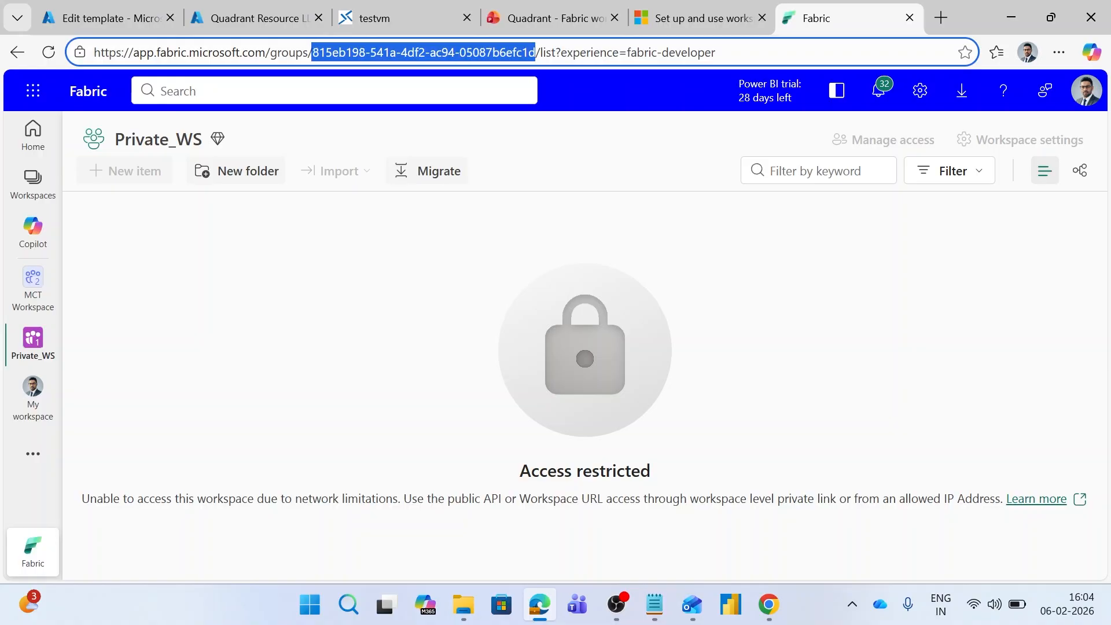
{"action": "left_click", "coordinate": [132, 8]}
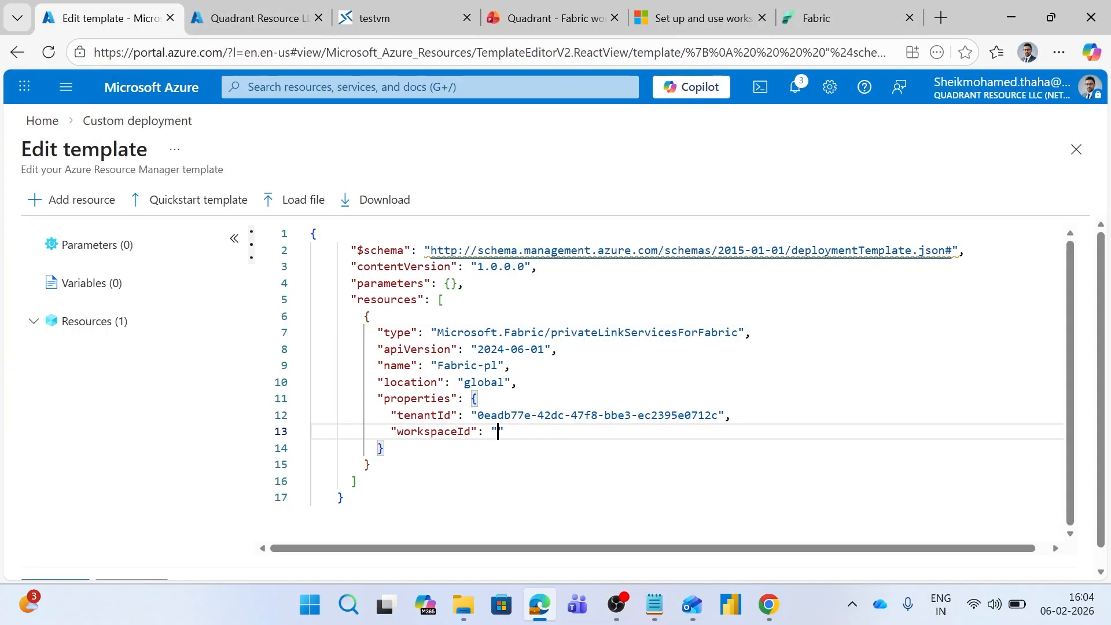
{"action": "key", "text": "ctrl+v"}
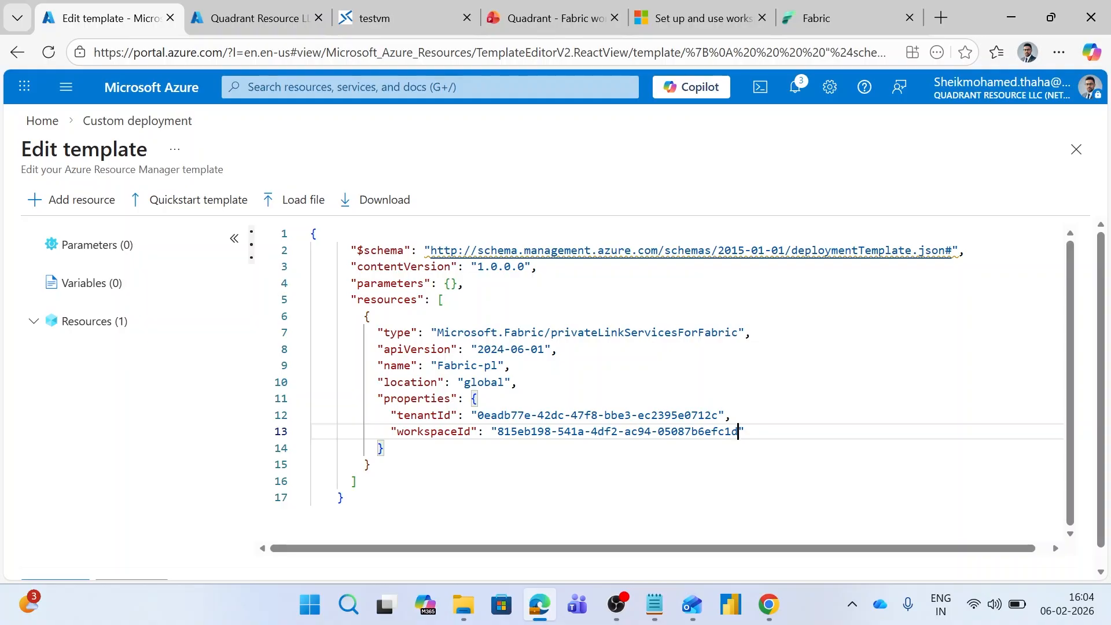
{"action": "scroll", "coordinate": [686, 381], "scroll_direction": "down", "scroll_amount": 3}
{"action": "scroll", "coordinate": [686, 381], "scroll_direction": "up", "scroll_amount": 2}
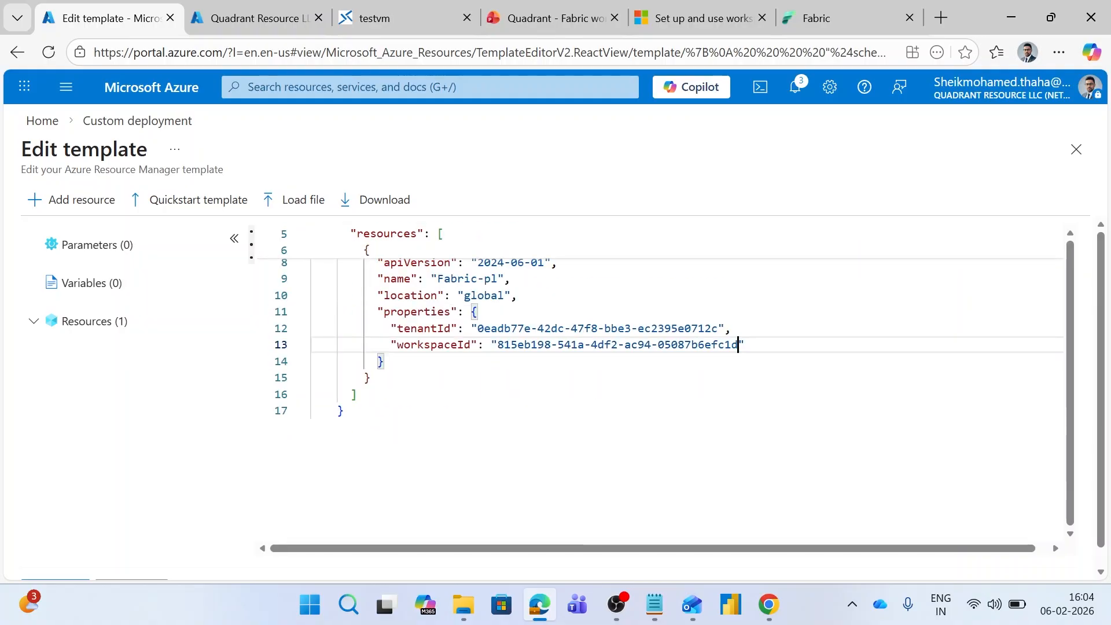
{"action": "scroll", "coordinate": [1104, 342], "scroll_direction": "down", "scroll_amount": 1}
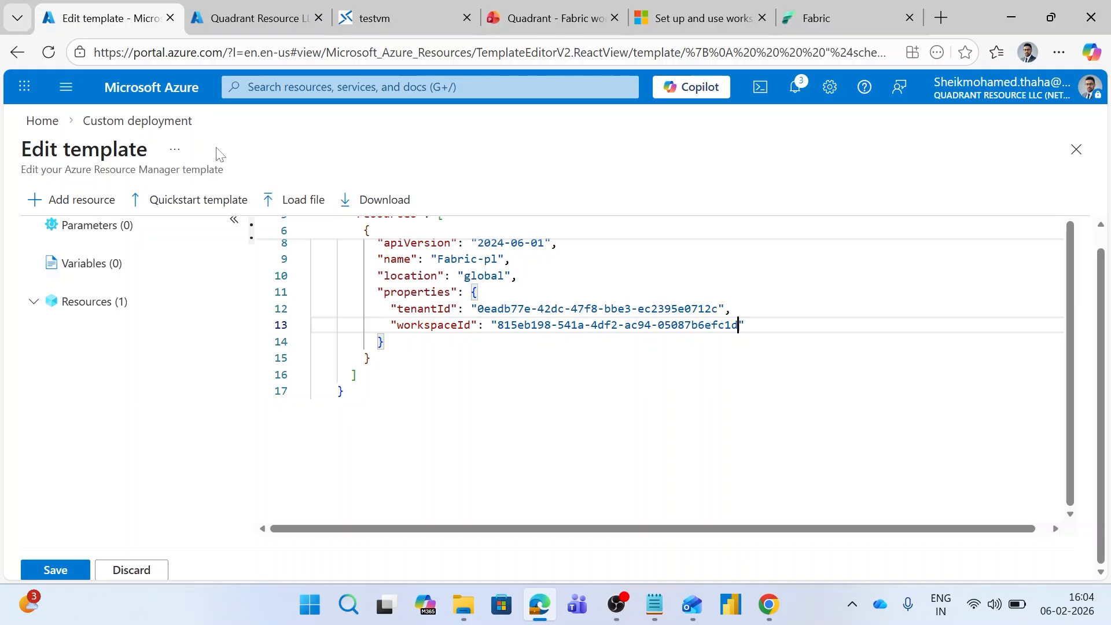
Leave the template editor for the Azure home page, open the FabricDemos resource group and show its hidden resource types.
{"action": "left_click", "coordinate": [55, 127]}
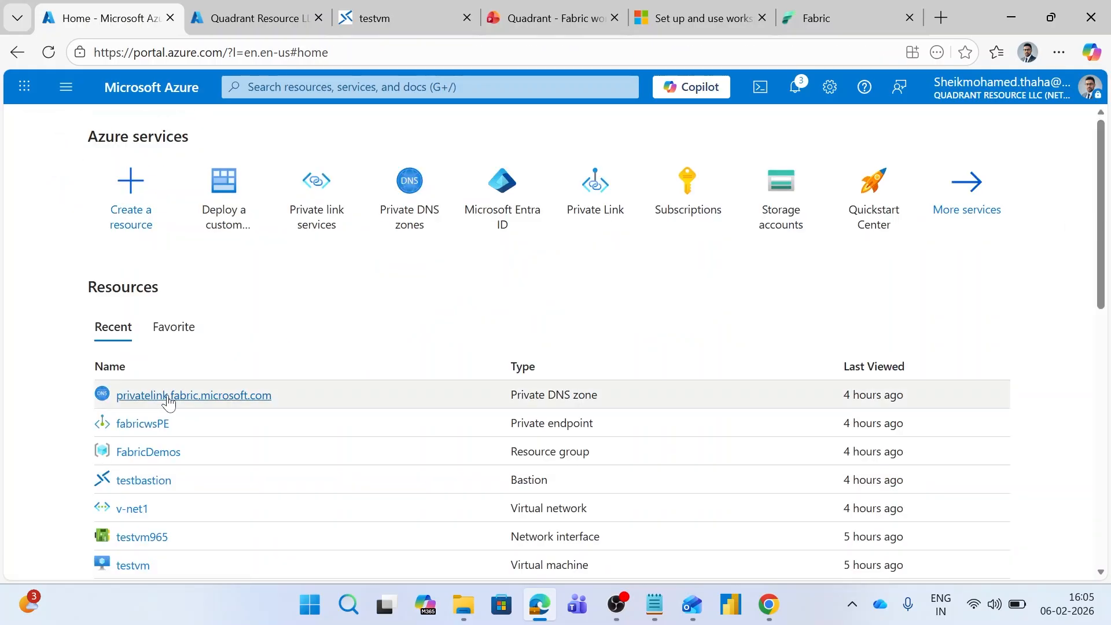
{"action": "left_click", "coordinate": [174, 449]}
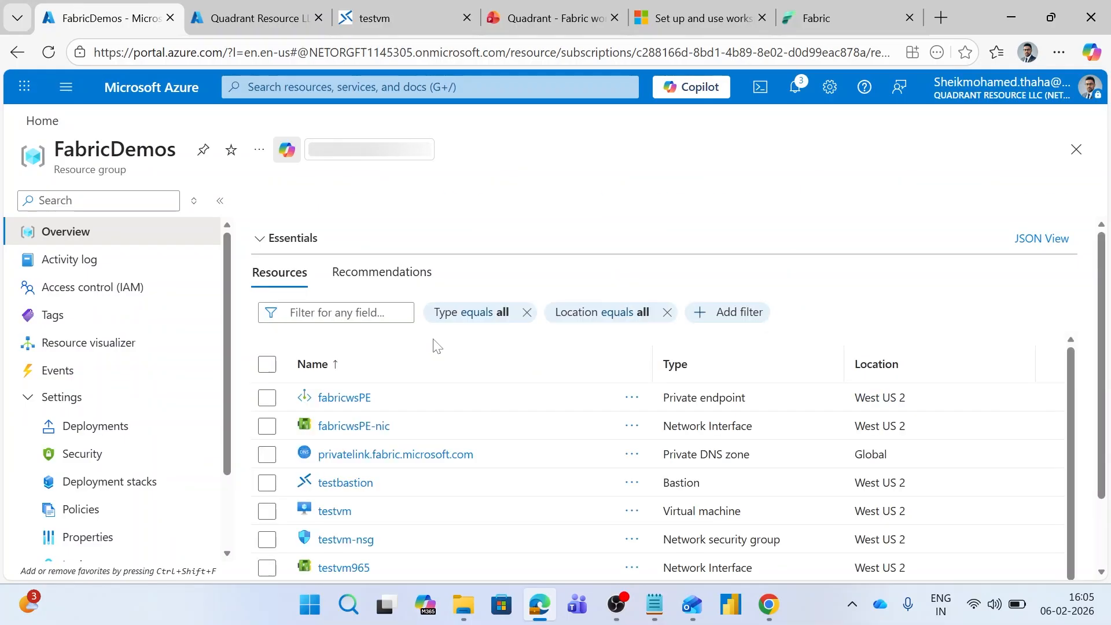
{"action": "scroll", "coordinate": [519, 383], "scroll_direction": "down", "scroll_amount": 1}
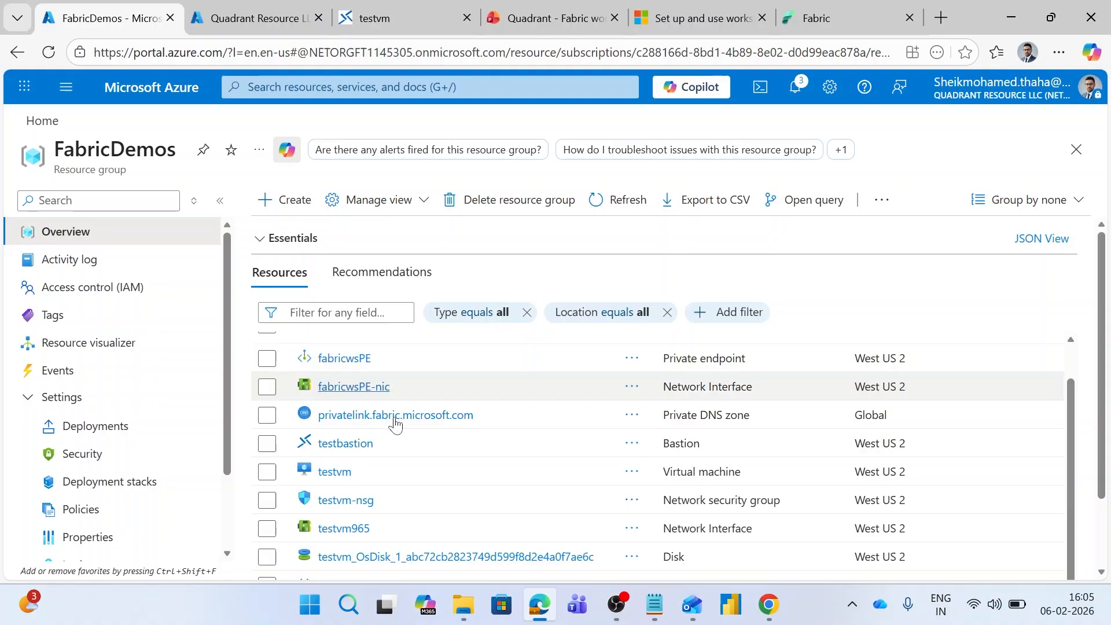
{"action": "scroll", "coordinate": [578, 417], "scroll_direction": "down", "scroll_amount": 2}
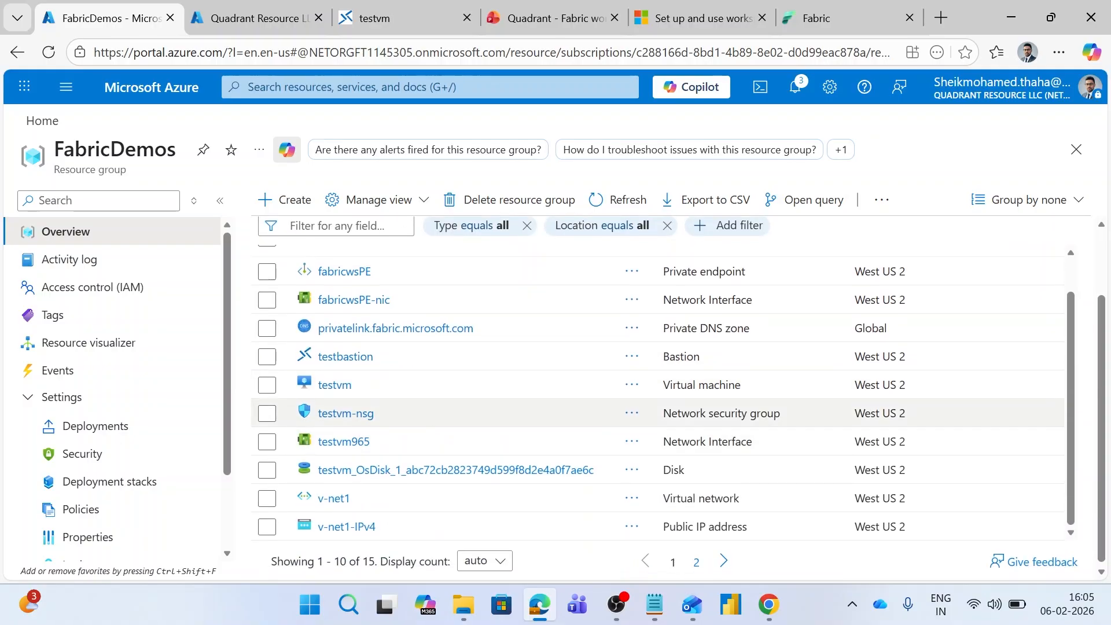
{"action": "scroll", "coordinate": [579, 432], "scroll_direction": "up", "scroll_amount": 1}
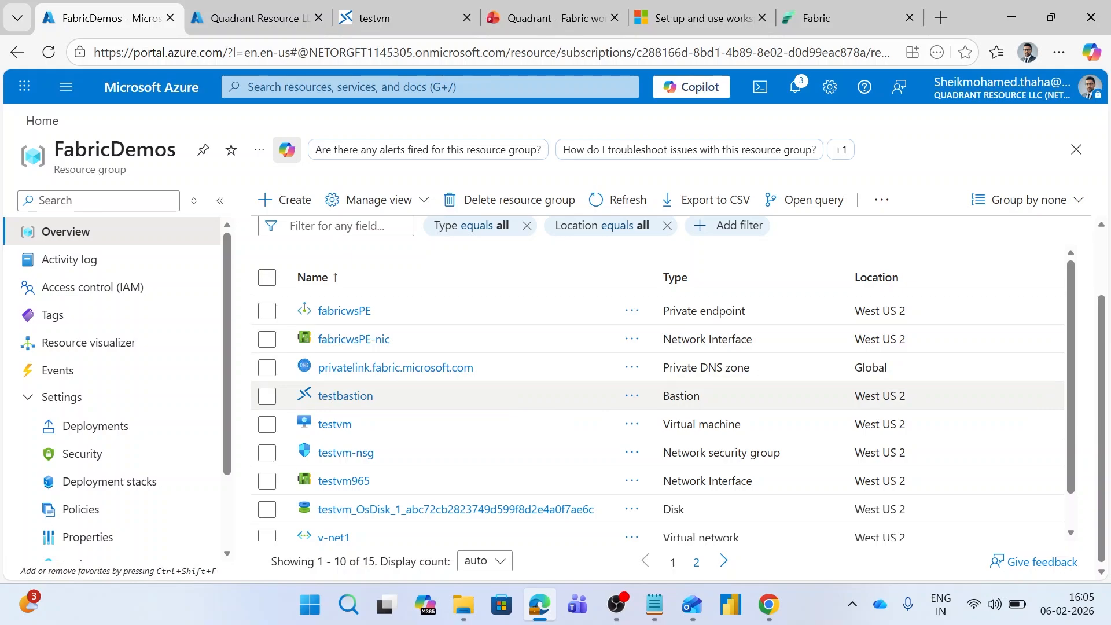
{"action": "scroll", "coordinate": [578, 393], "scroll_direction": "down", "scroll_amount": 1}
{"action": "scroll", "coordinate": [578, 385], "scroll_direction": "up", "scroll_amount": 1}
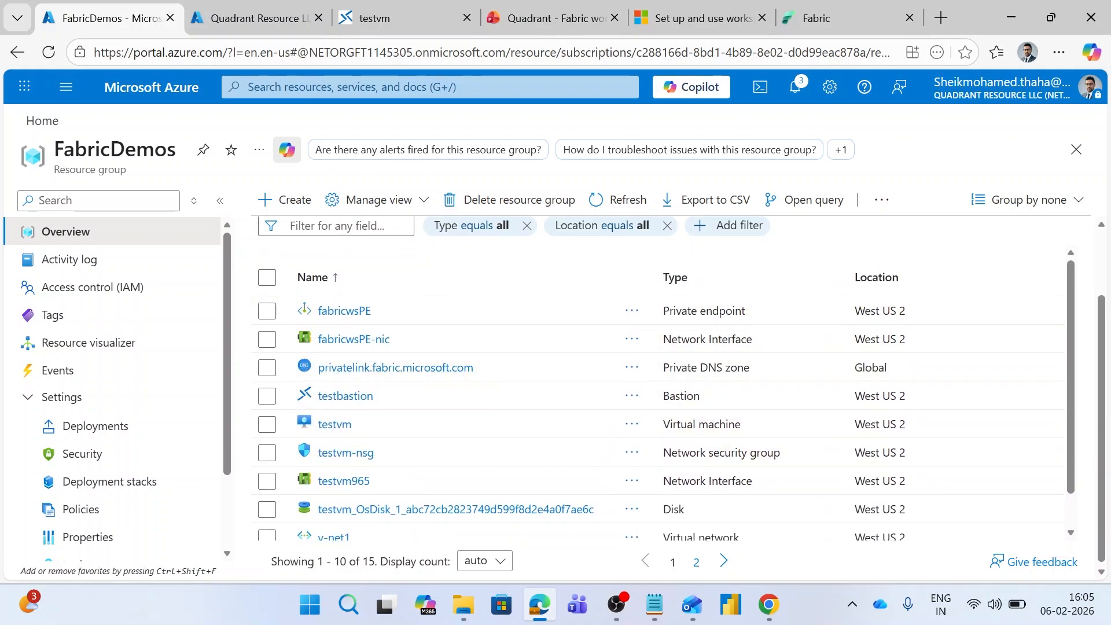
{"action": "left_click", "coordinate": [396, 209]}
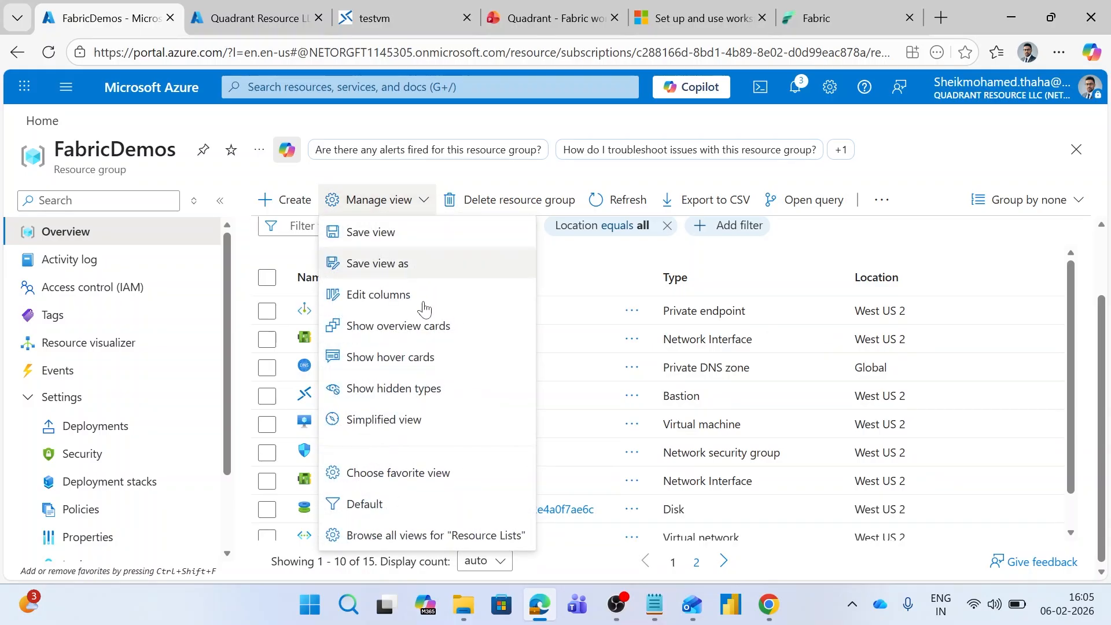
{"action": "left_click", "coordinate": [409, 389]}
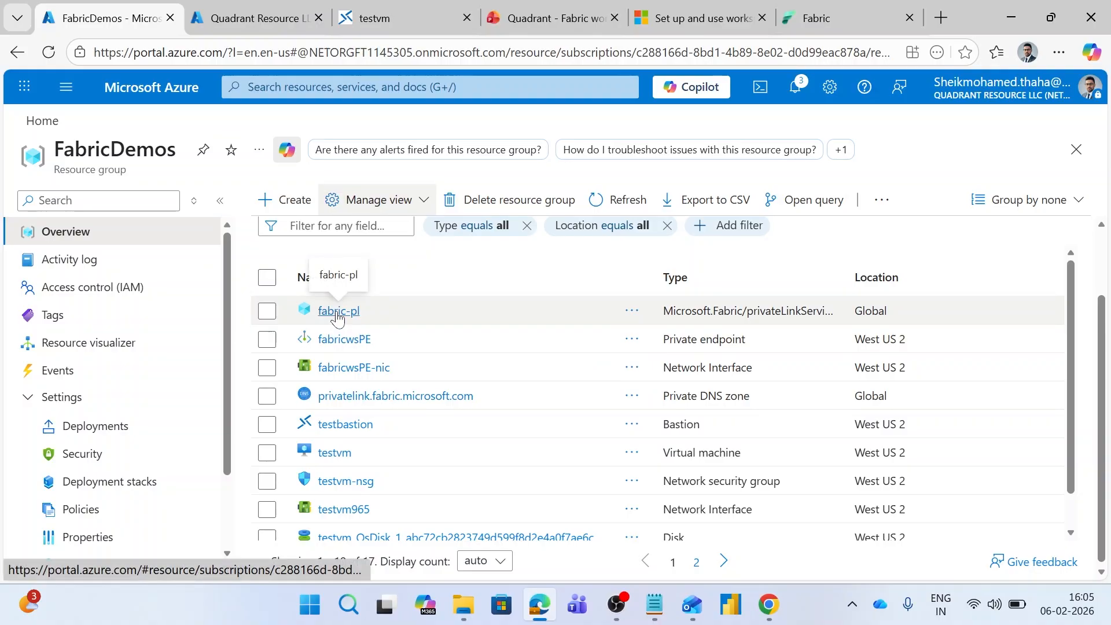
Open the fabric-pl private link service, examine its properties and provisioning state, and return to the FabricDemos resource group.
{"action": "left_click", "coordinate": [338, 311]}
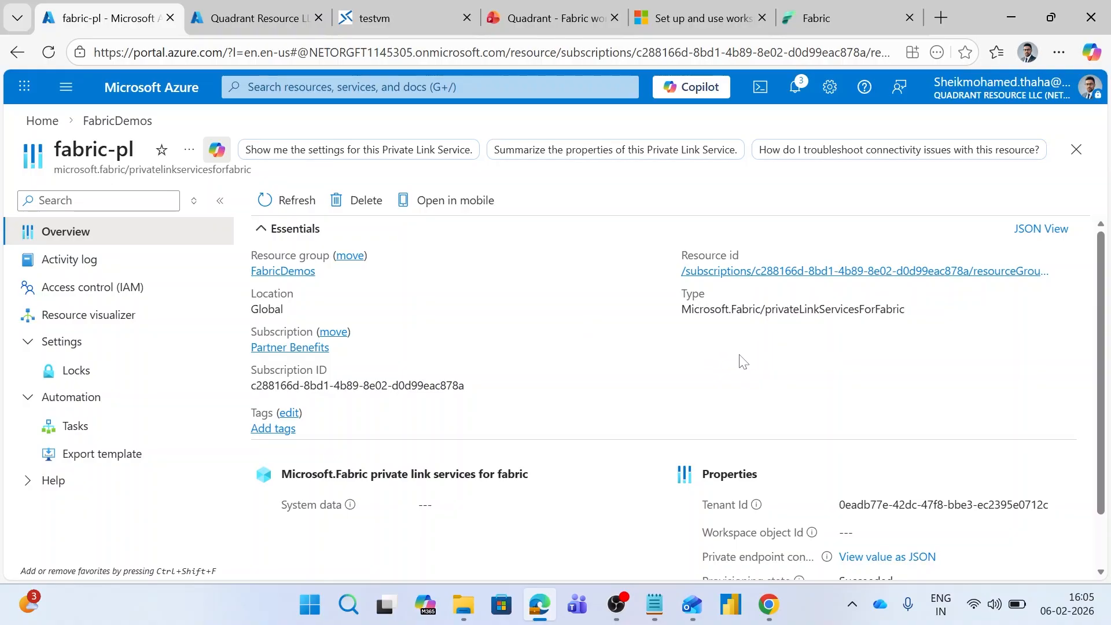
{"action": "scroll", "coordinate": [773, 365], "scroll_direction": "down", "scroll_amount": 2}
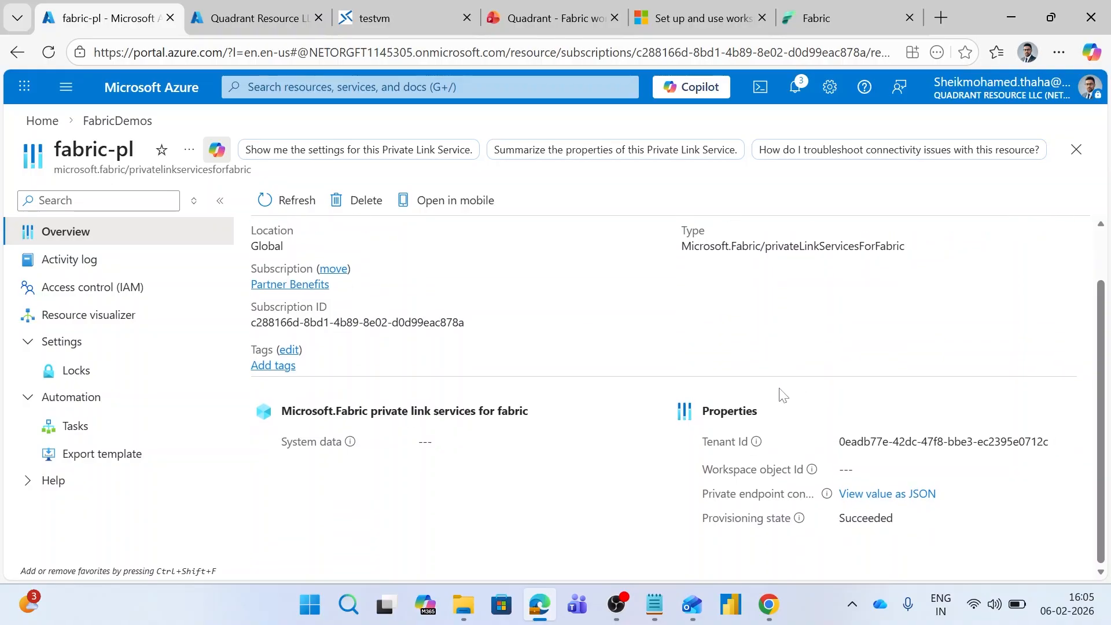
{"action": "scroll", "coordinate": [781, 394], "scroll_direction": "up", "scroll_amount": 2}
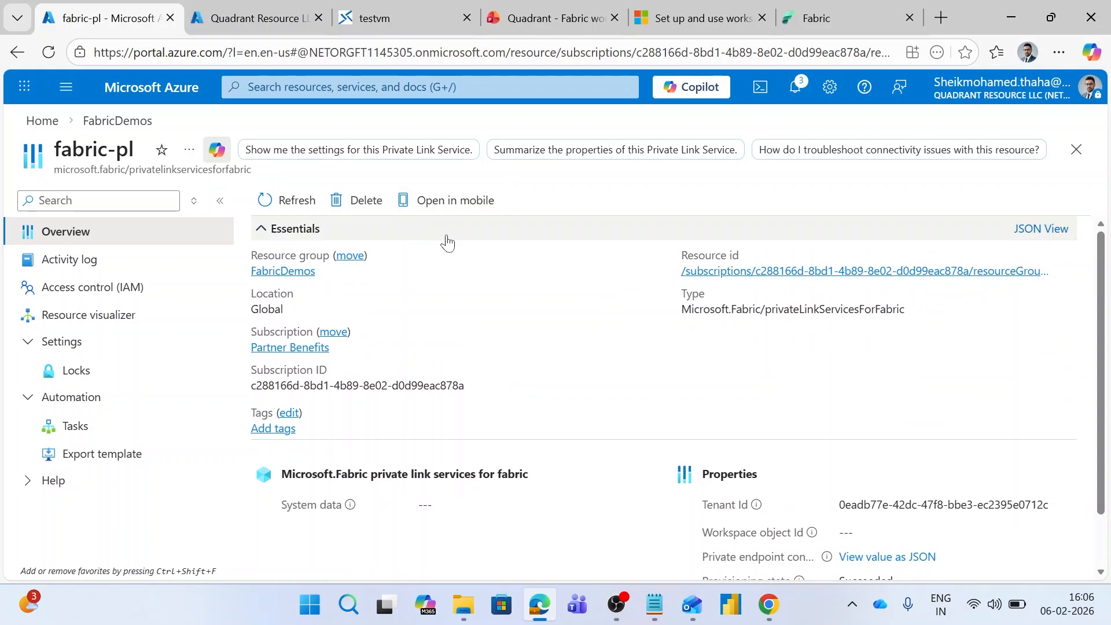
{"action": "left_click", "coordinate": [117, 121]}
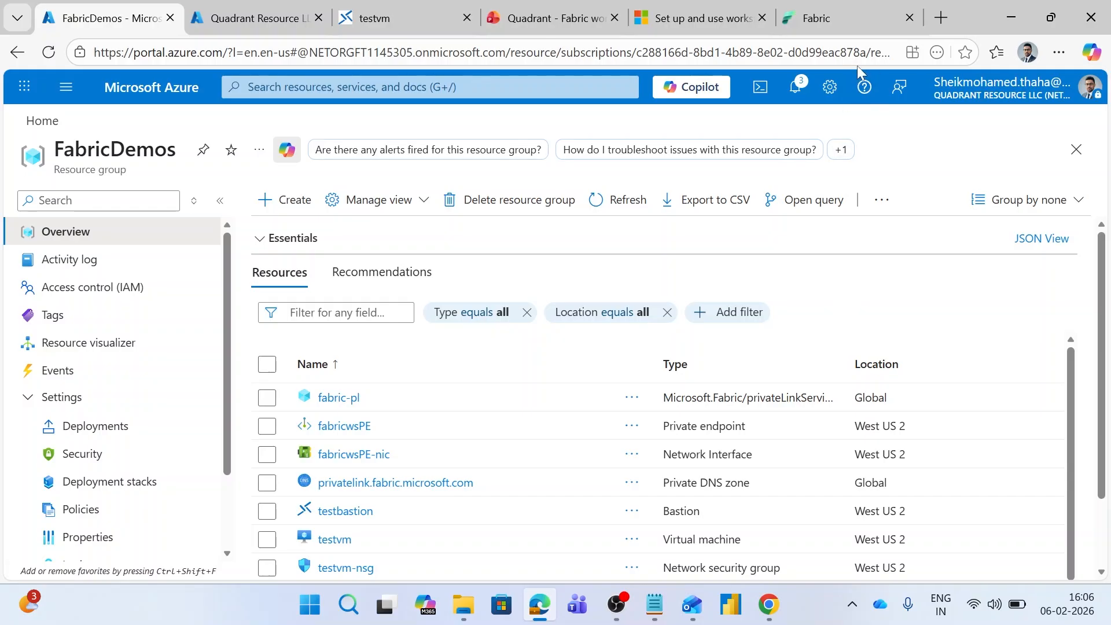
{"action": "left_click", "coordinate": [835, 30]}
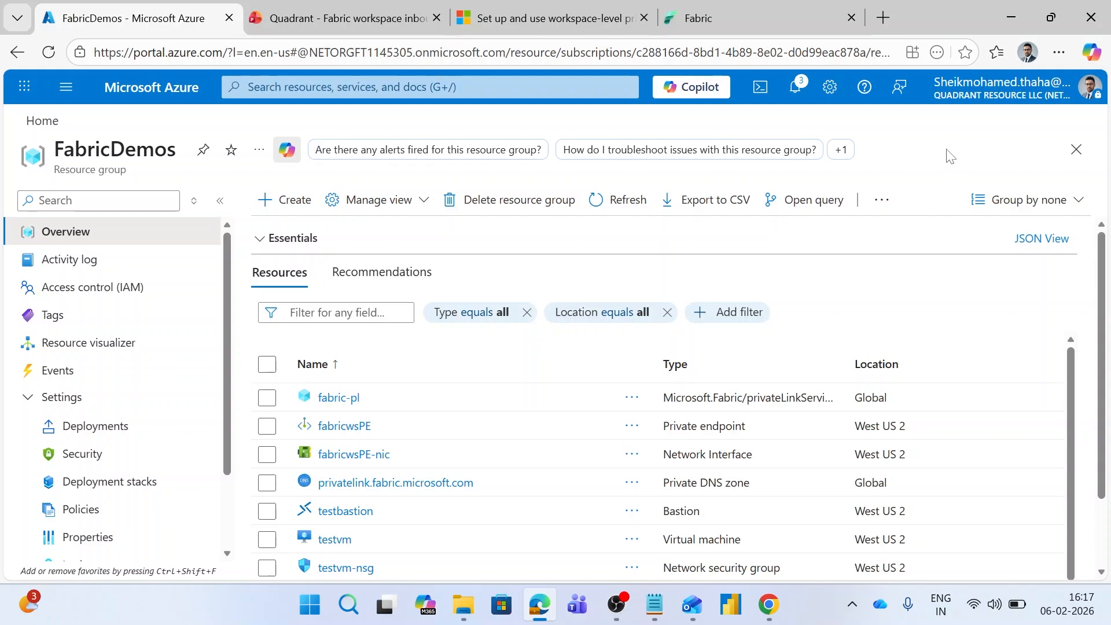
Start creating a resource in FabricDemos and search the Marketplace for "virtual network".
{"action": "left_click", "coordinate": [266, 214]}
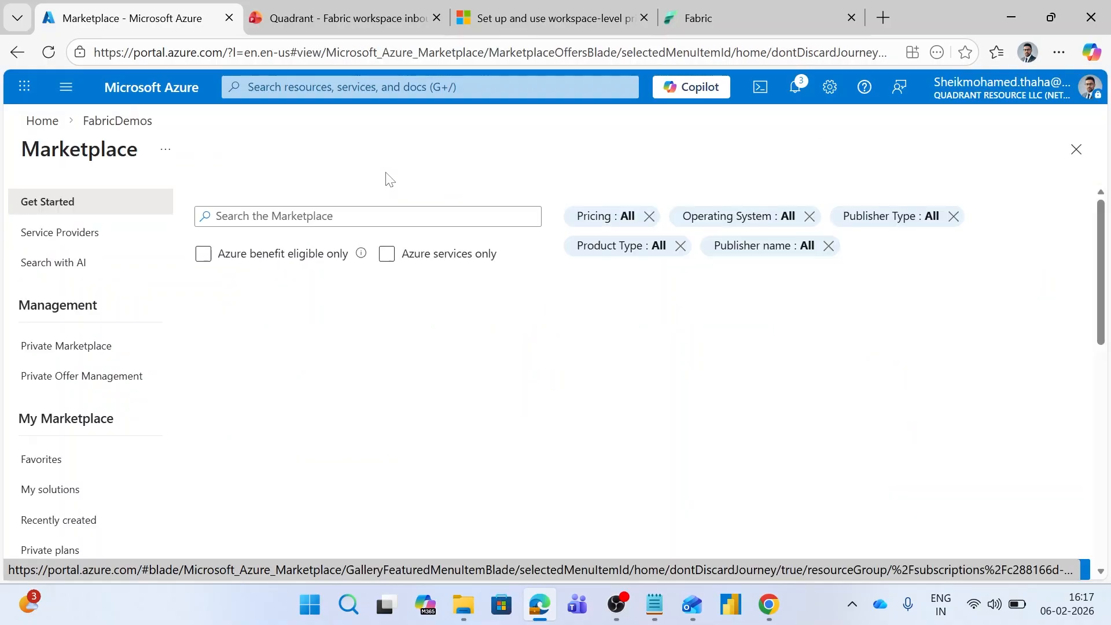
{"action": "type", "text": "v"}
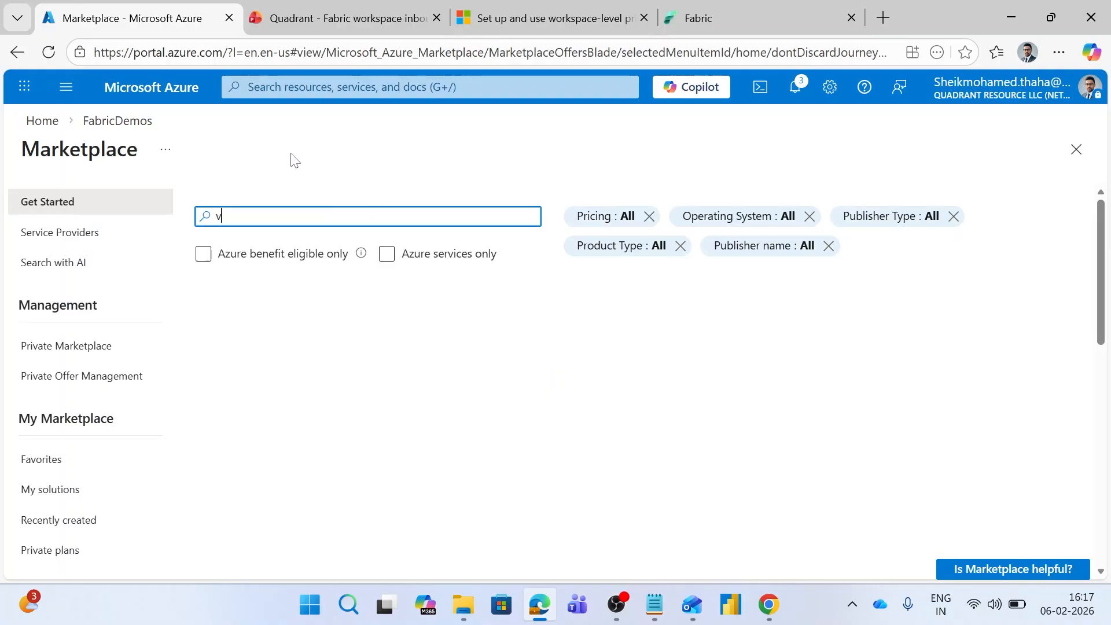
{"action": "type", "text": "irtual"}
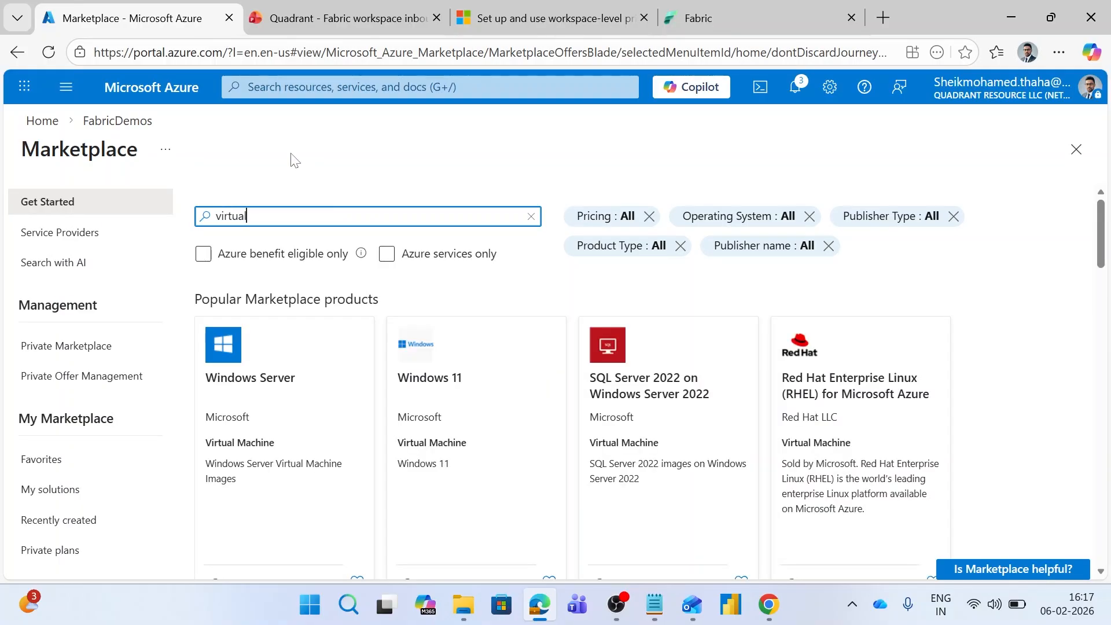
{"action": "scroll", "coordinate": [259, 277], "scroll_direction": "down", "scroll_amount": 3}
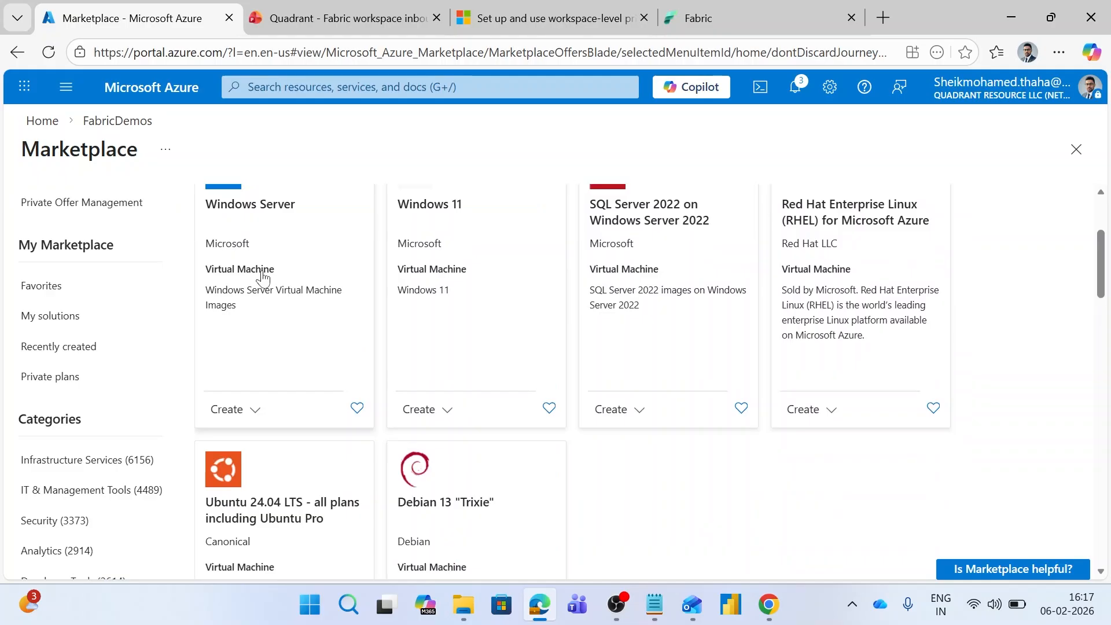
{"action": "left_click", "coordinate": [252, 410]}
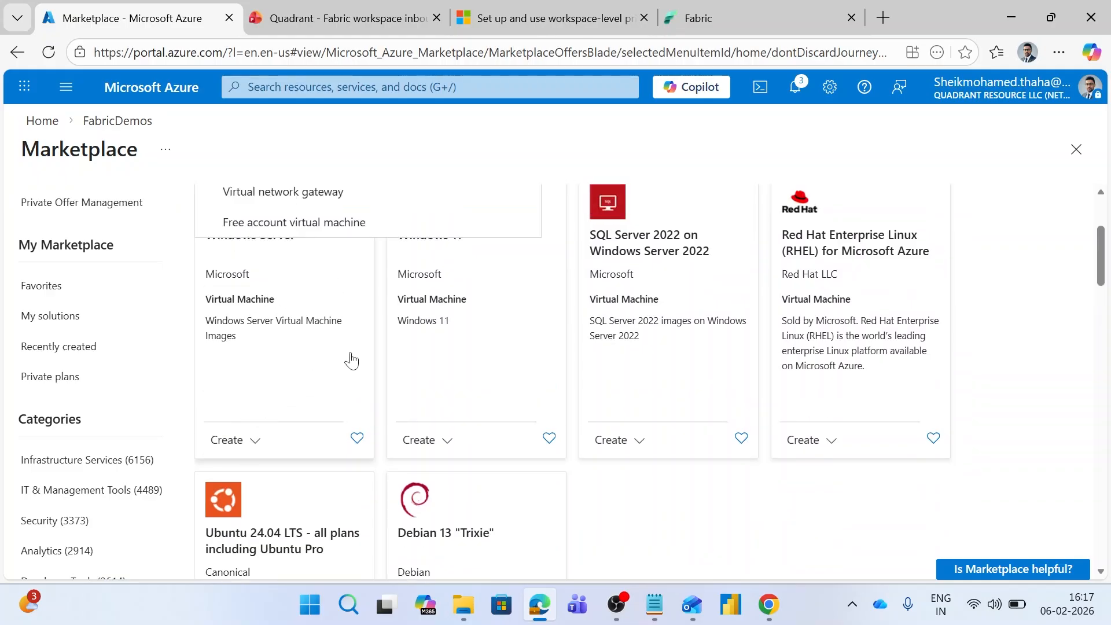
{"action": "scroll", "coordinate": [457, 327], "scroll_direction": "up", "scroll_amount": 3}
{"action": "left_click", "coordinate": [303, 275]}
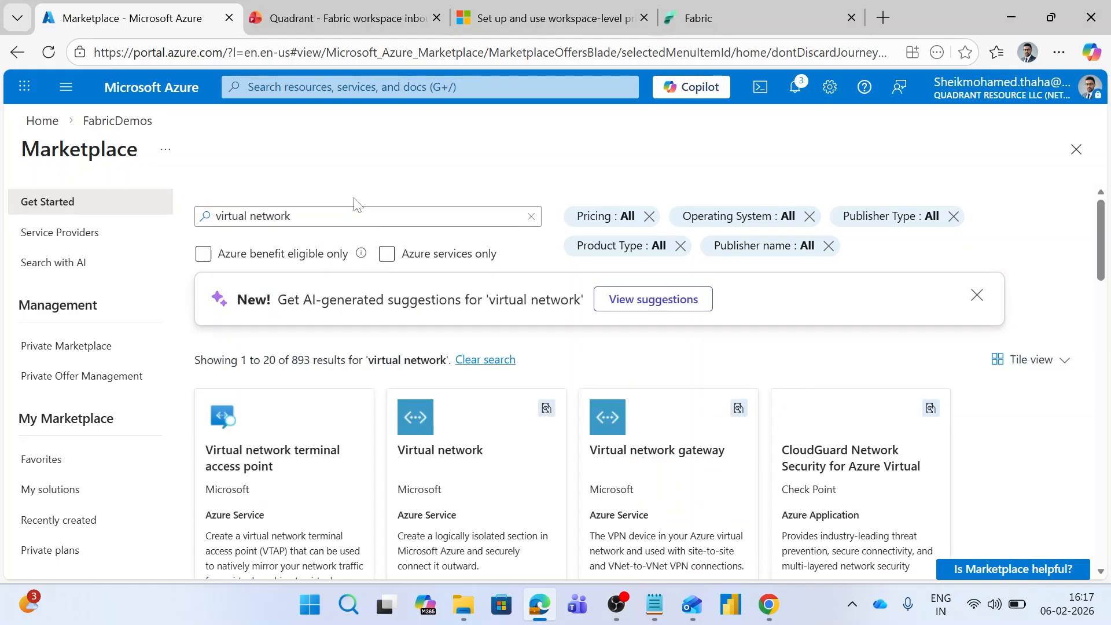
Start creating a Microsoft Virtual network from the Marketplace results.
{"action": "scroll", "coordinate": [290, 344], "scroll_direction": "down", "scroll_amount": 3}
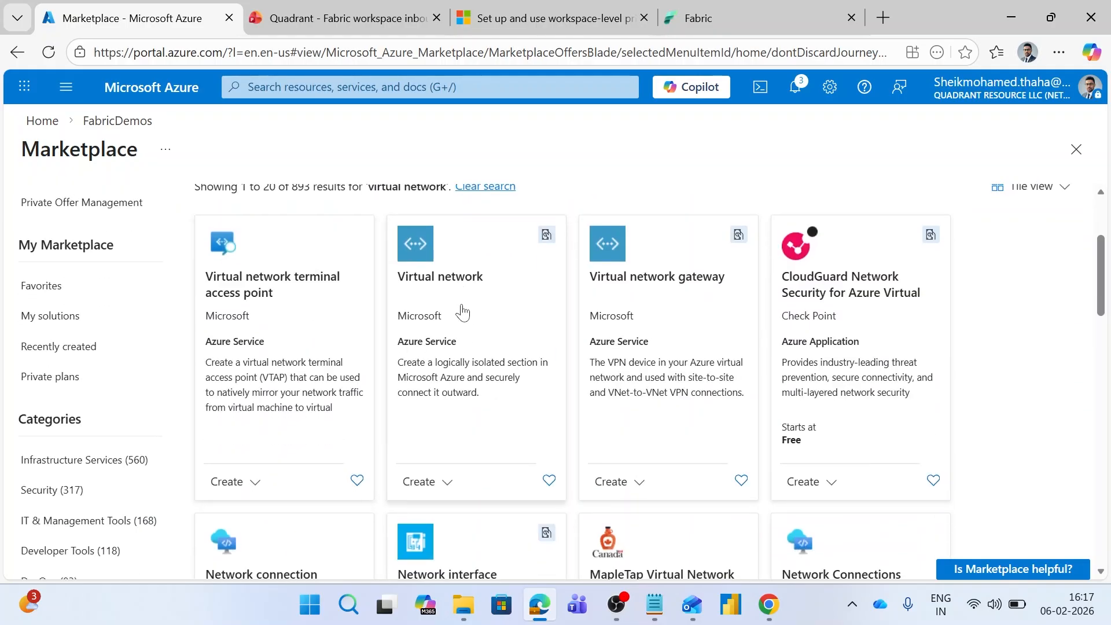
{"action": "mouse_move", "coordinate": [386, 222]}
{"action": "left_mouse_down"}
{"action": "mouse_move", "coordinate": [523, 476]}
{"action": "mouse_move", "coordinate": [577, 501]}
{"action": "left_mouse_up"}
{"action": "mouse_move", "coordinate": [241, 76]}
{"action": "left_mouse_down"}
{"action": "mouse_move", "coordinate": [410, 99]}
{"action": "mouse_move", "coordinate": [586, 104]}
{"action": "left_mouse_up"}
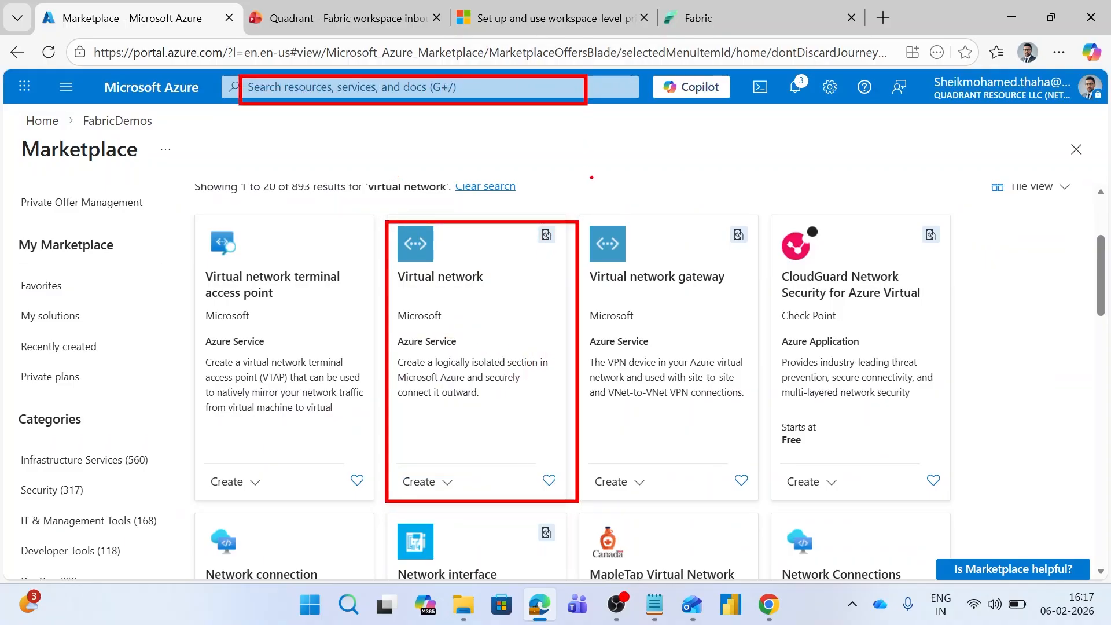
{"action": "key", "text": "Escape"}
{"action": "left_click", "coordinate": [440, 483]}
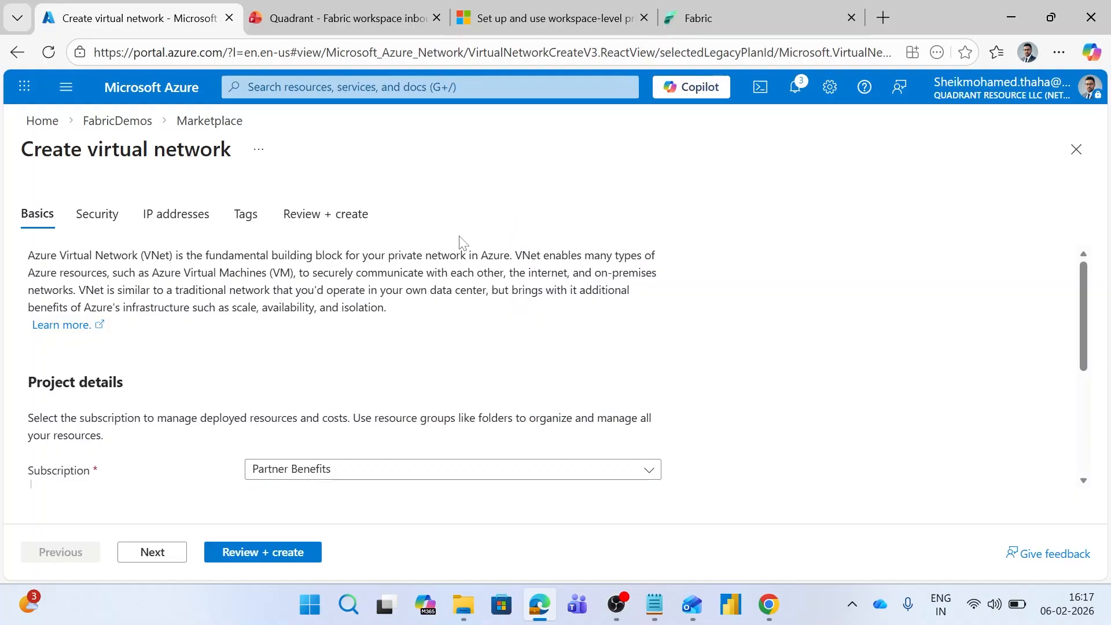
Examine the instance details and the IP address settings of the new virtual network.
{"action": "scroll", "coordinate": [713, 293], "scroll_direction": "down", "scroll_amount": 3}
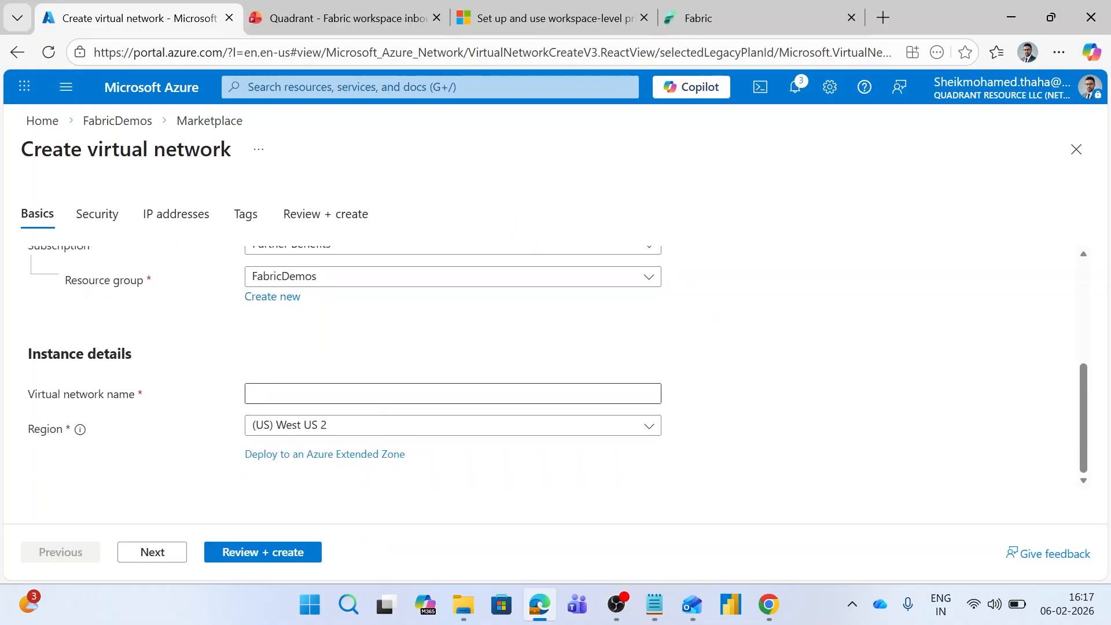
{"action": "left_click", "coordinate": [452, 393]}
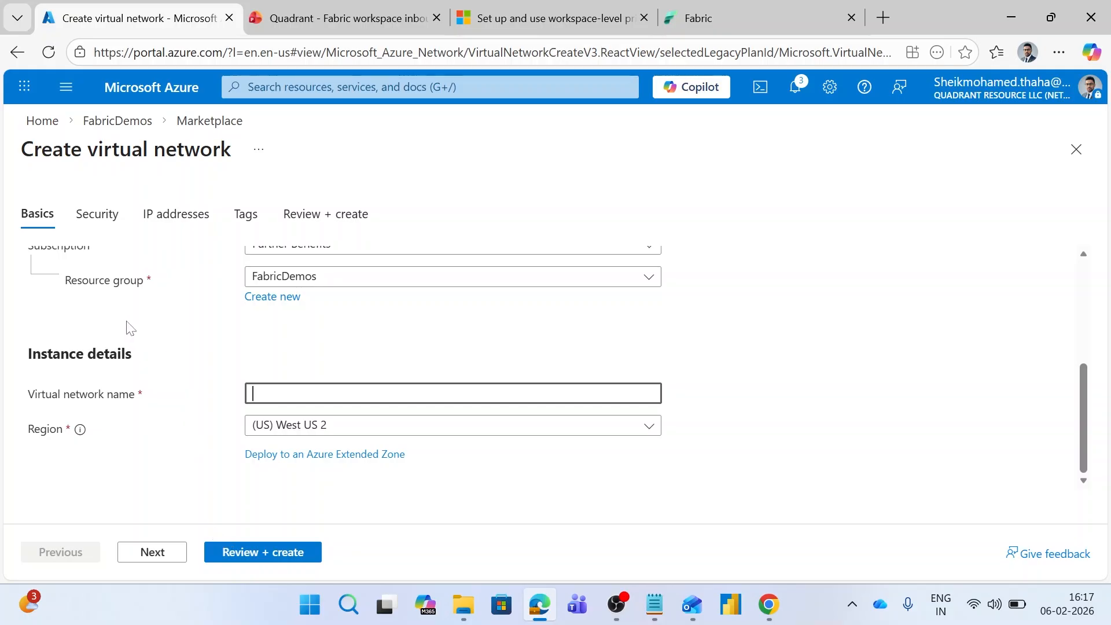
{"action": "left_click", "coordinate": [94, 220]}
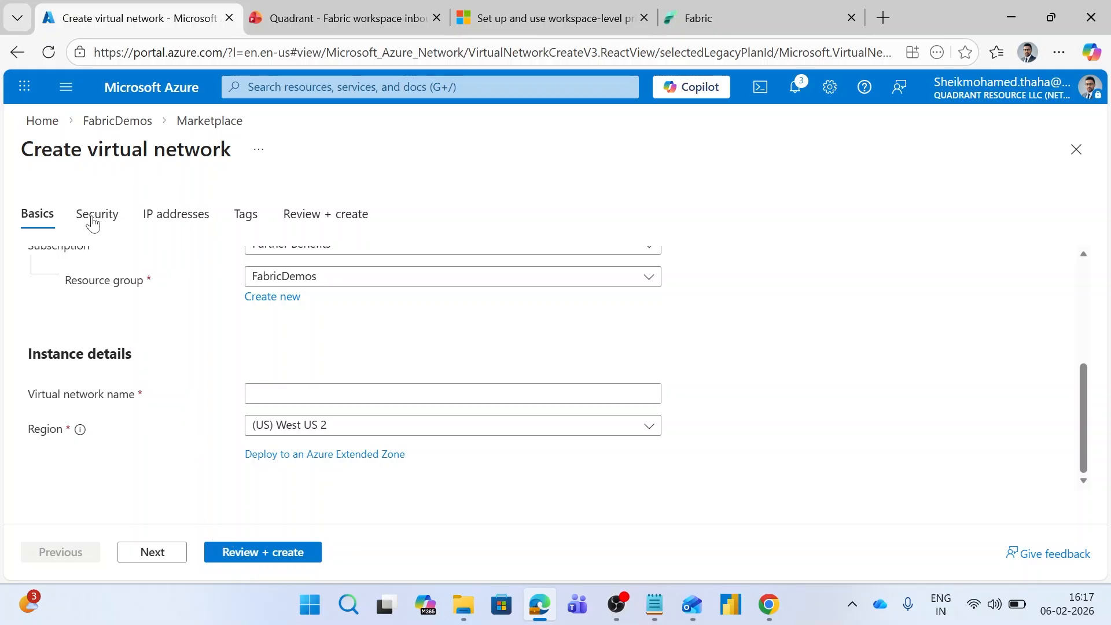
{"action": "left_click", "coordinate": [169, 227]}
{"action": "scroll", "coordinate": [476, 334], "scroll_direction": "down", "scroll_amount": 1}
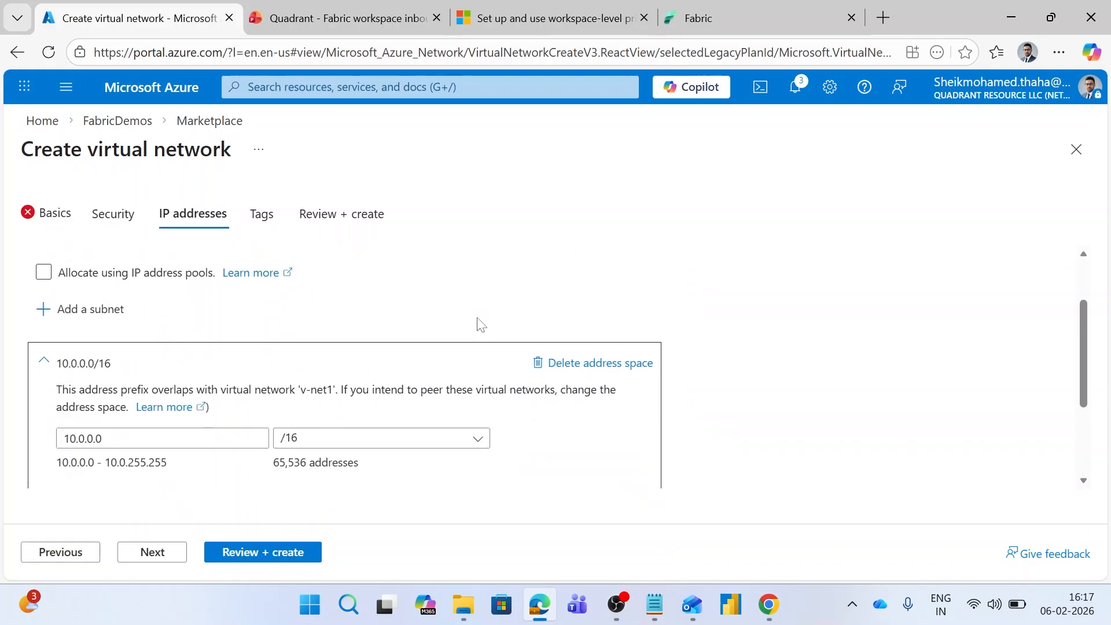
{"action": "scroll", "coordinate": [350, 376], "scroll_direction": "down", "scroll_amount": 1}
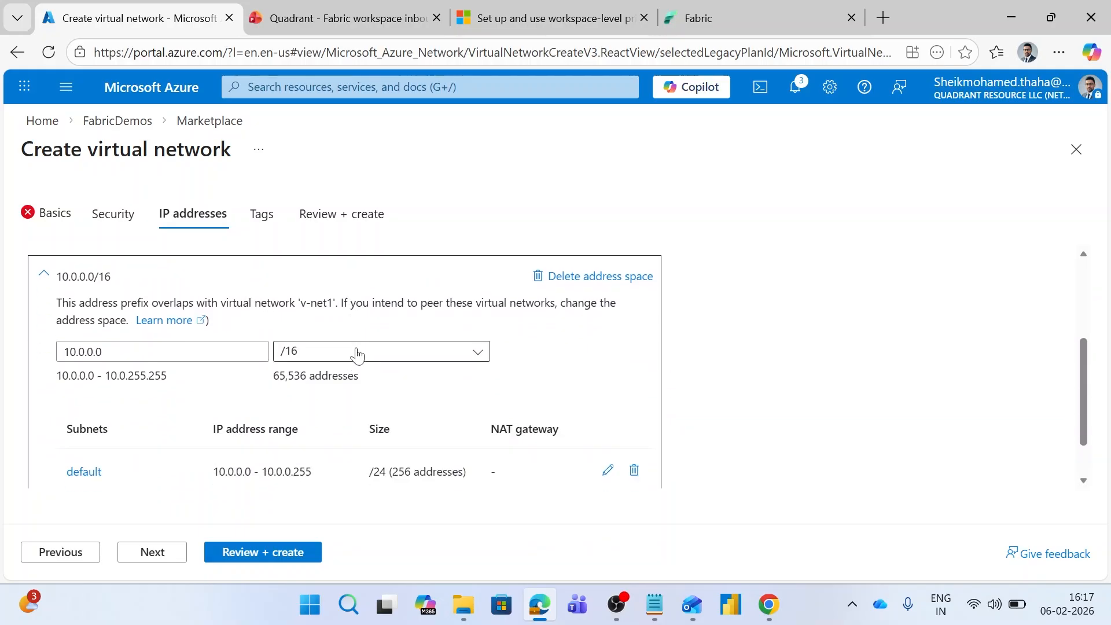
Try the sizes /20 and /24 for the new virtual network's 10.0.0.0 address space.
{"action": "left_click", "coordinate": [357, 354]}
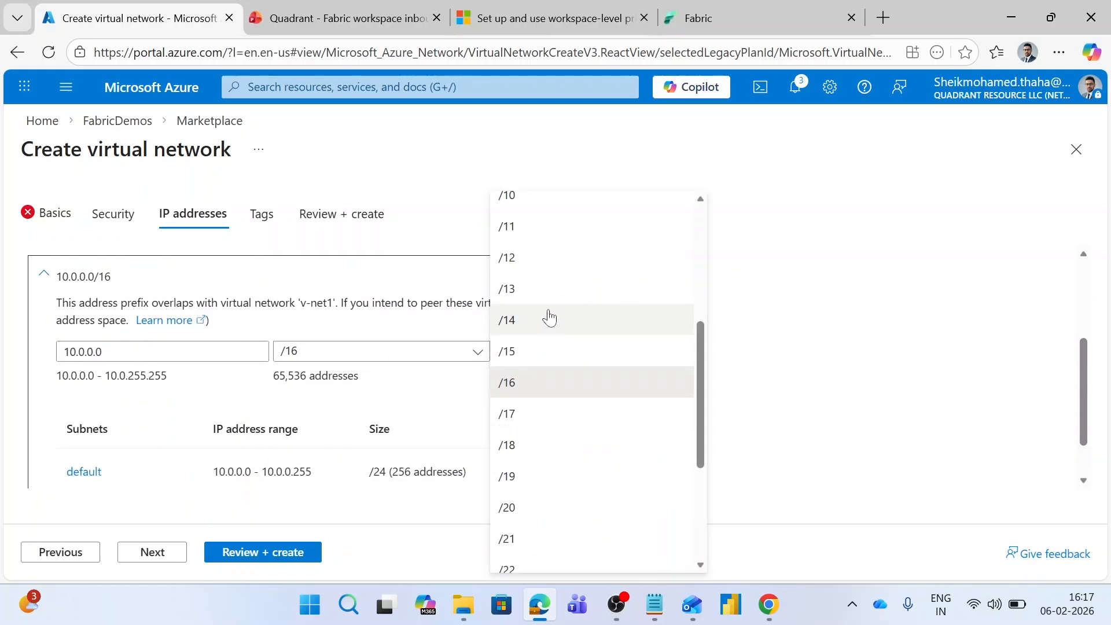
{"action": "left_click", "coordinate": [522, 507]}
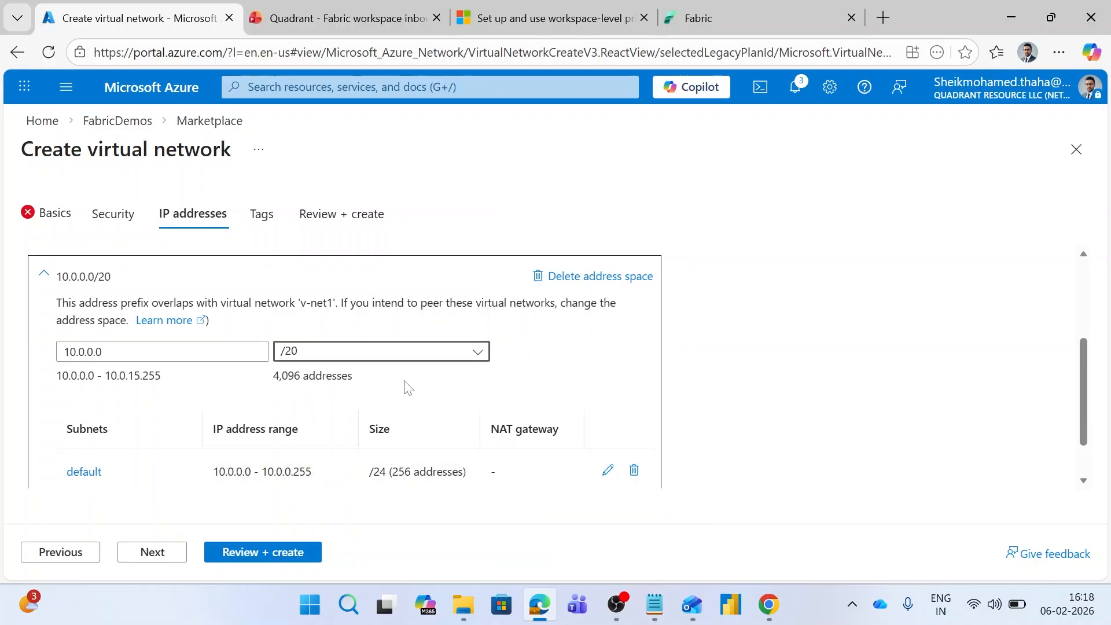
{"action": "left_click", "coordinate": [384, 353]}
{"action": "scroll", "coordinate": [578, 436], "scroll_direction": "down", "scroll_amount": 2}
{"action": "left_click", "coordinate": [535, 431]}
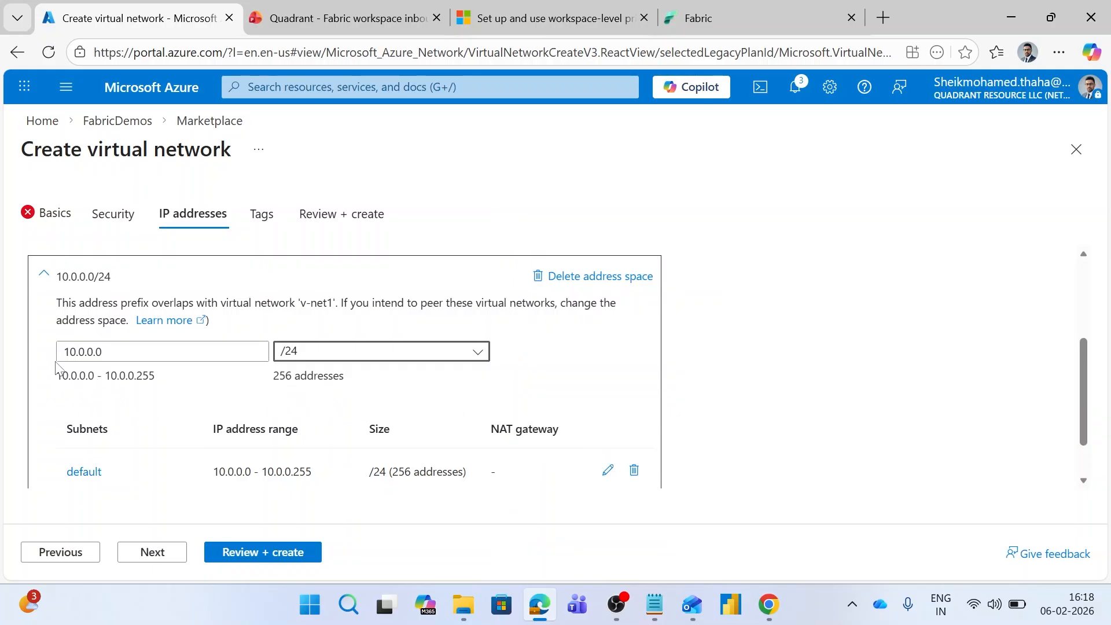
Examine the address range and the default subnet of the 10.0.0.0/24 address space.
{"action": "left_click_drag", "start_coordinate": [45, 361], "coordinate": [211, 396]}
{"action": "key", "text": "Escape"}
{"action": "scroll", "coordinate": [497, 344], "scroll_direction": "down", "scroll_amount": 1}
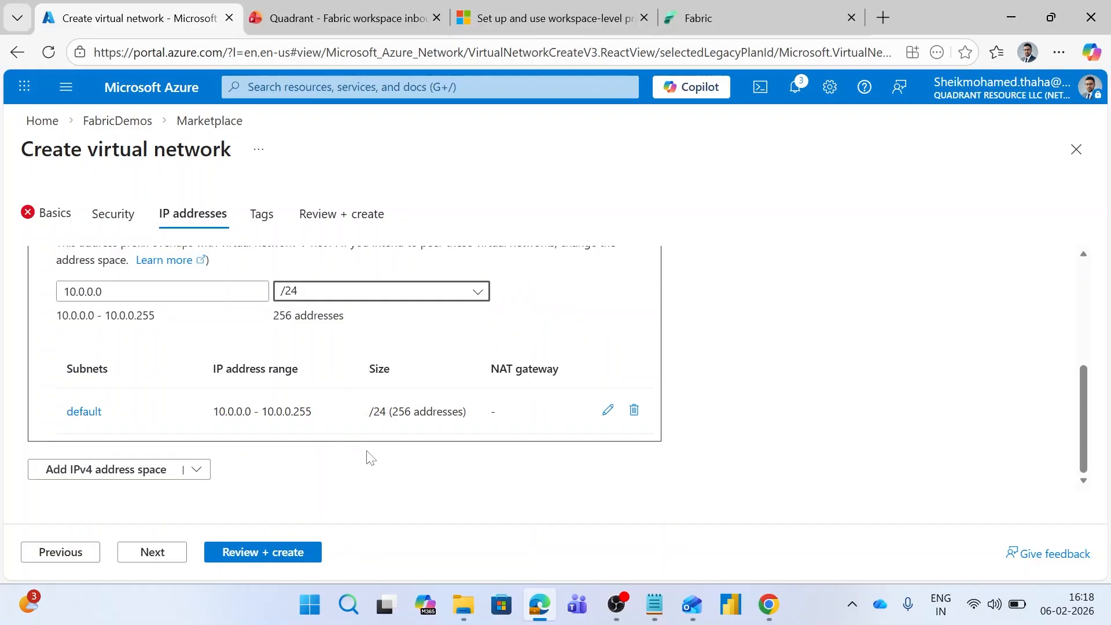
{"action": "mouse_move", "coordinate": [57, 356]}
{"action": "left_mouse_down"}
{"action": "mouse_move", "coordinate": [606, 448]}
{"action": "mouse_move", "coordinate": [679, 445]}
{"action": "left_mouse_up"}
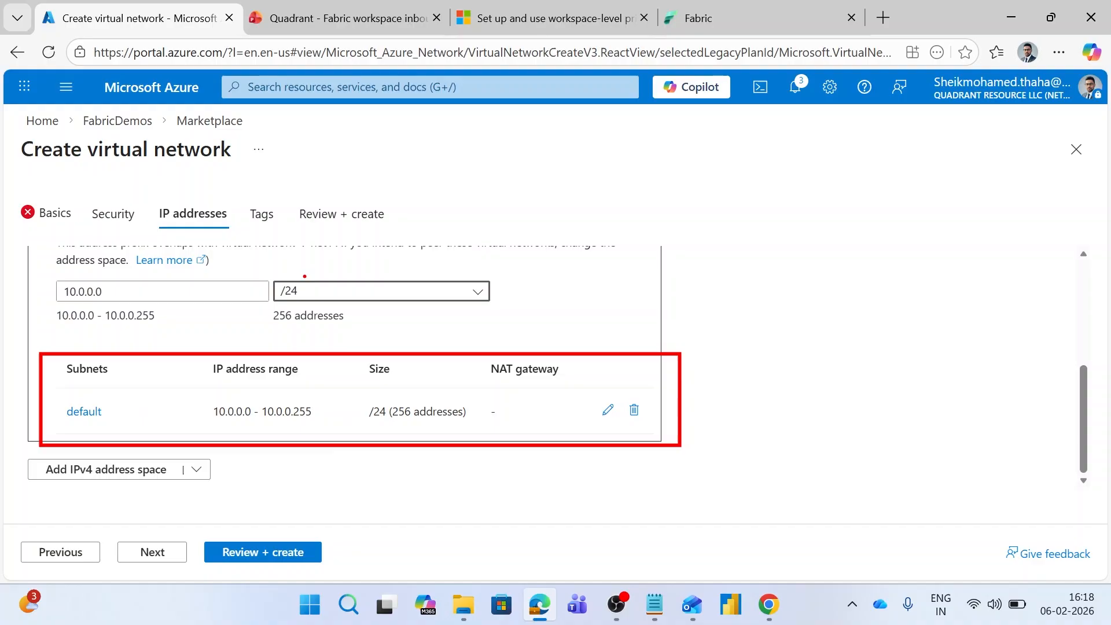
{"action": "key", "text": "Escape"}
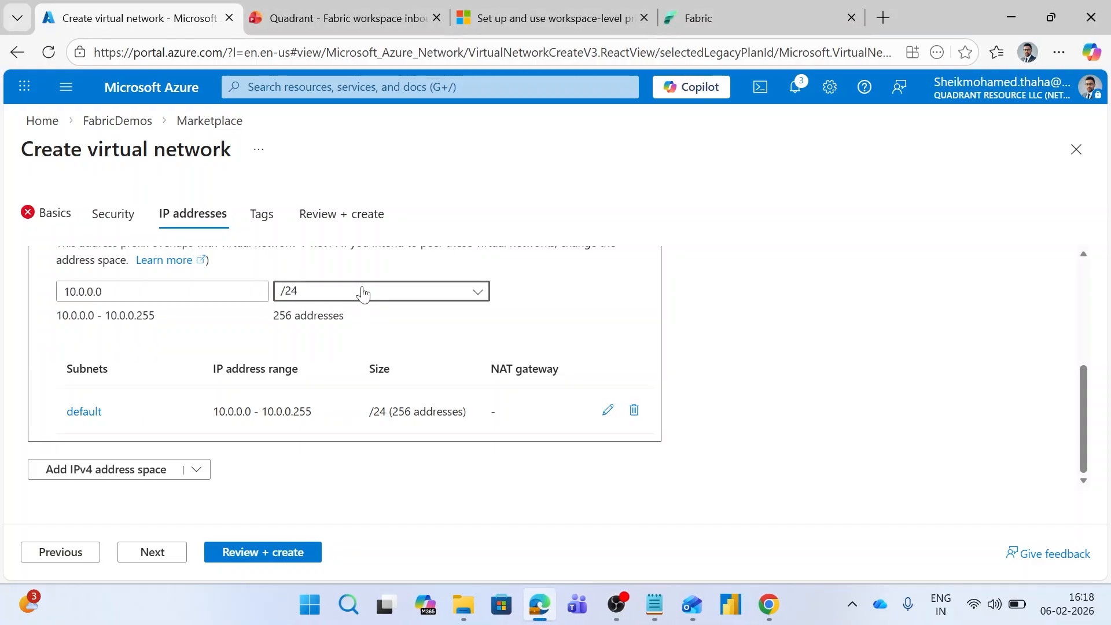
Try the sizes /25 and /22 for the 10.0.0.0 address space.
{"action": "left_click", "coordinate": [362, 294]}
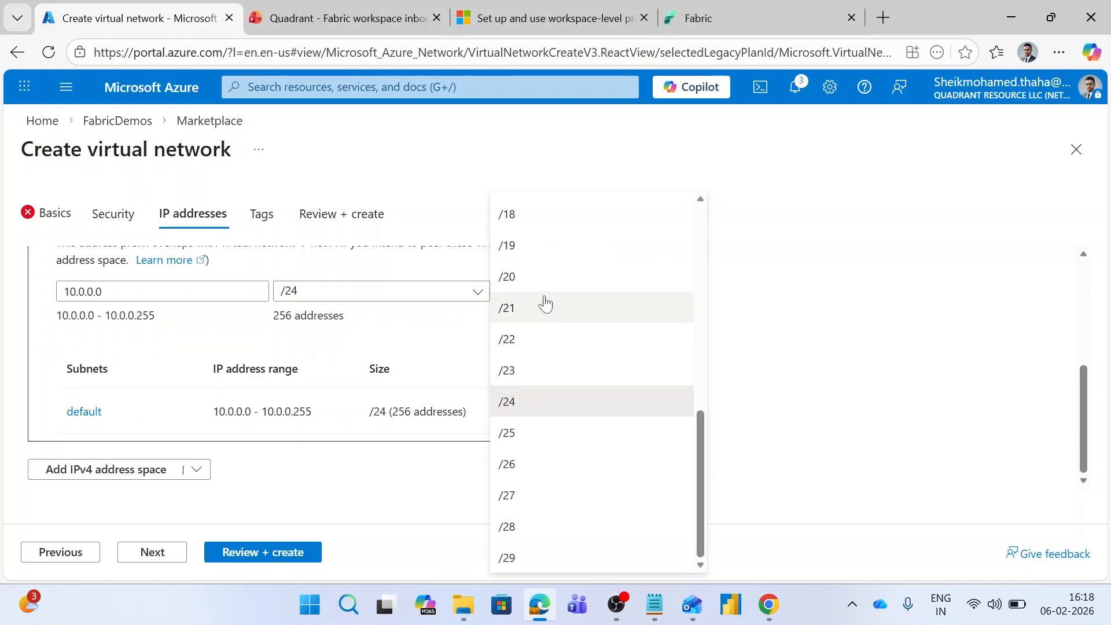
{"action": "left_click", "coordinate": [508, 434]}
{"action": "left_click", "coordinate": [417, 296]}
{"action": "left_click", "coordinate": [416, 298]}
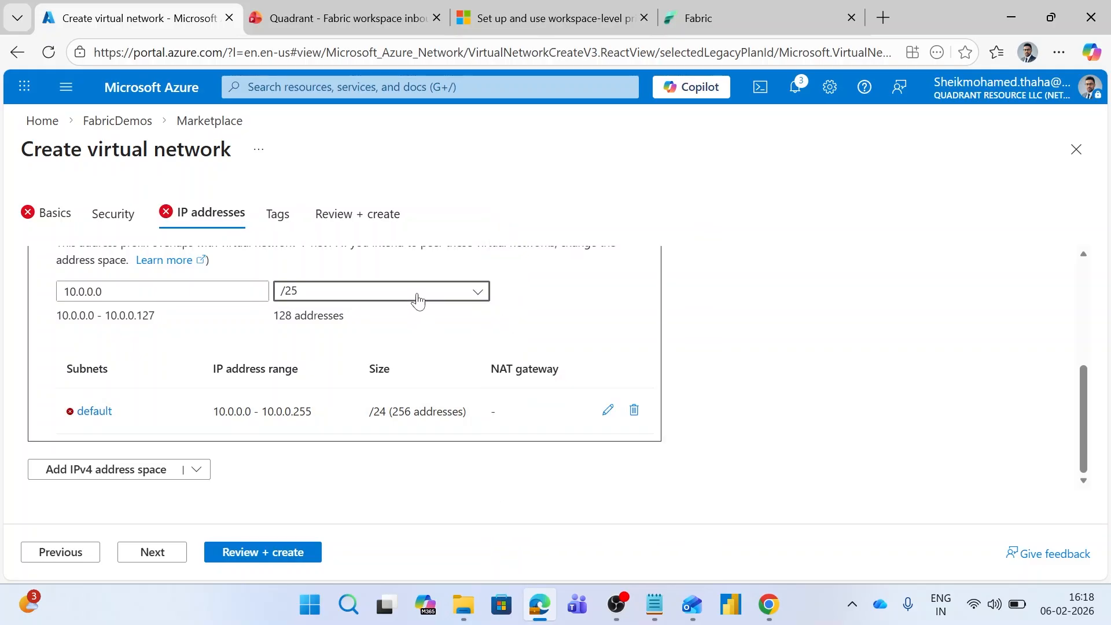
{"action": "left_click", "coordinate": [416, 299]}
{"action": "left_click", "coordinate": [538, 348]}
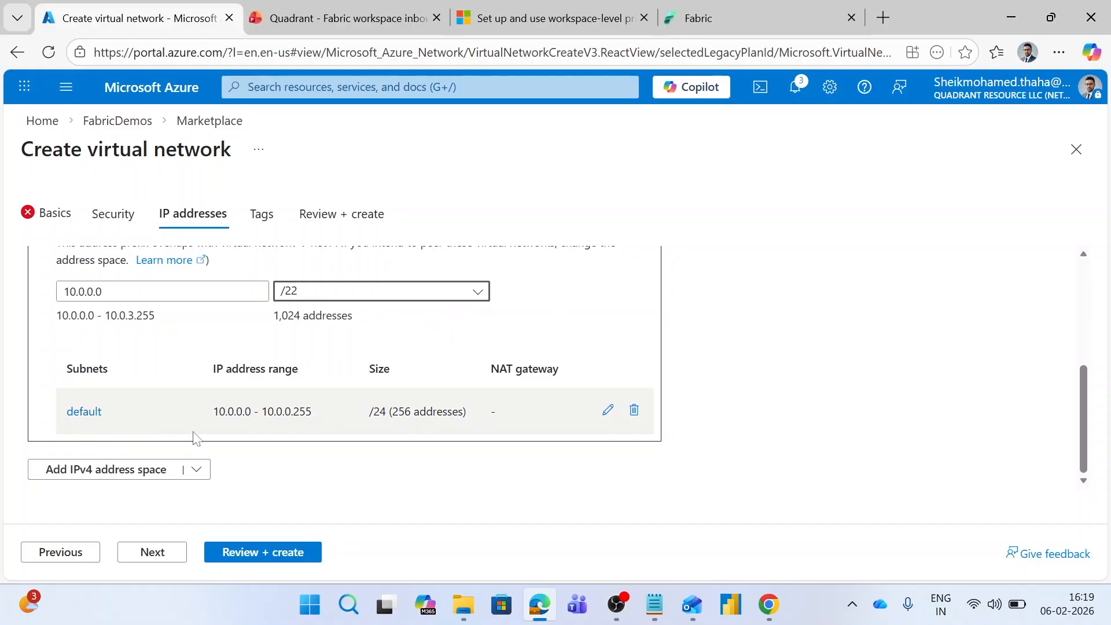
Open the default subnet for editing, check its size setting and cancel without saving.
{"action": "left_click", "coordinate": [608, 409]}
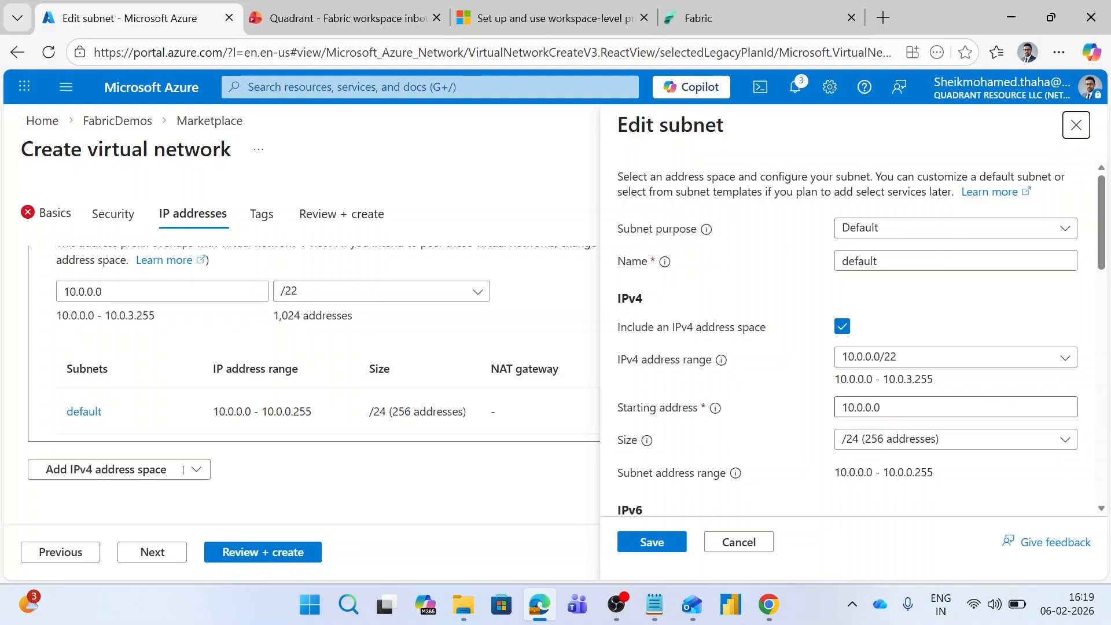
{"action": "left_click", "coordinate": [976, 437]}
{"action": "left_click", "coordinate": [975, 438]}
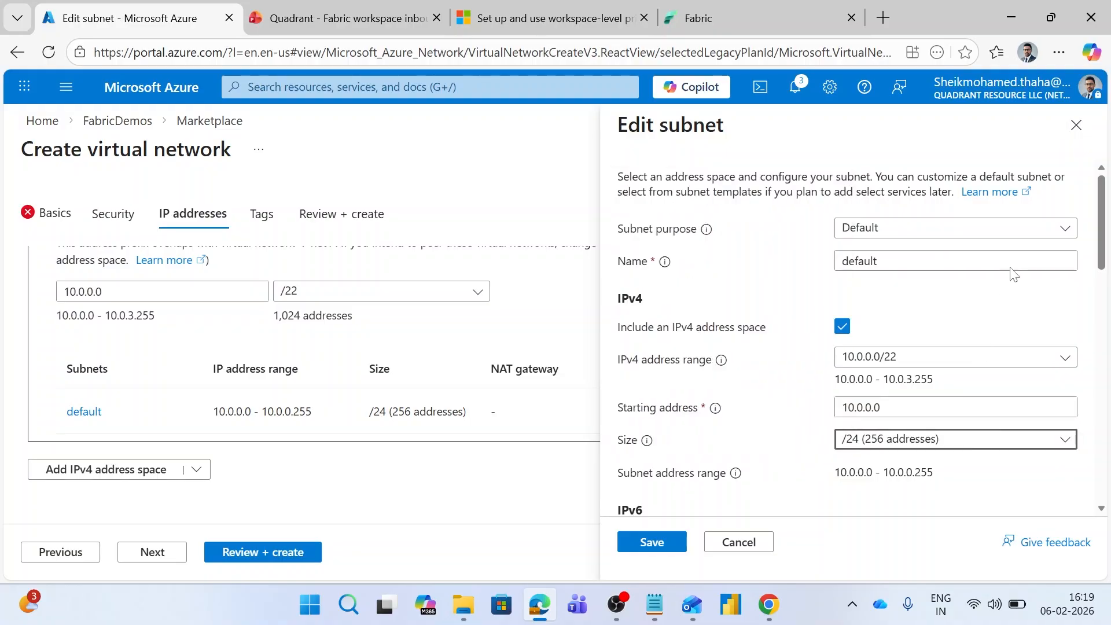
{"action": "left_click", "coordinate": [759, 546]}
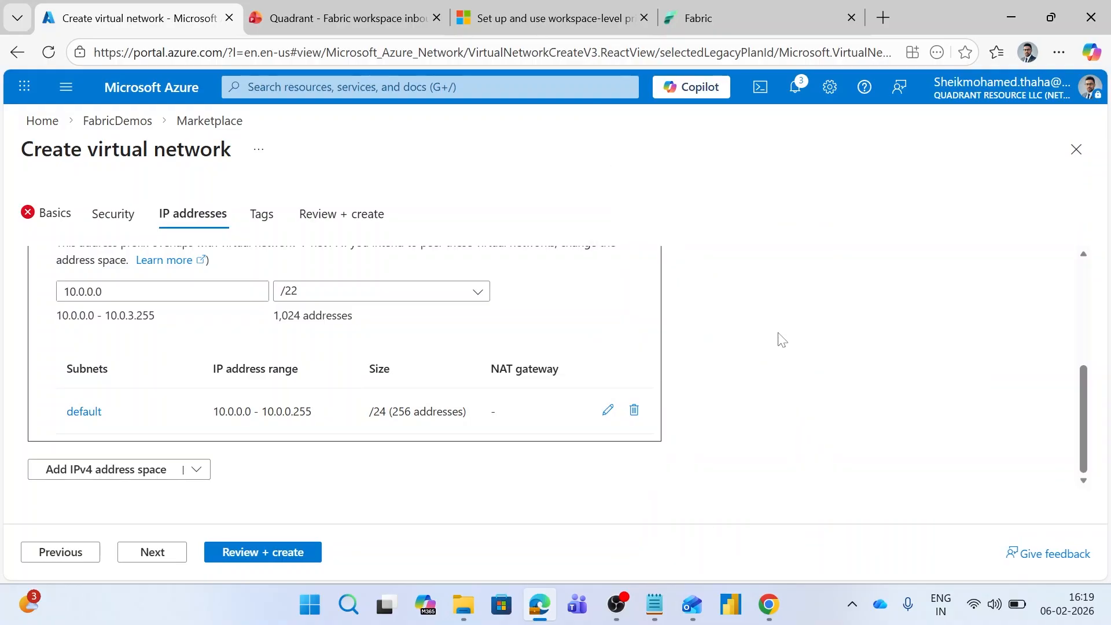
Abandon the virtual network creation and return to the FabricDemos resource group.
{"action": "scroll", "coordinate": [730, 373], "scroll_direction": "up", "scroll_amount": 1}
{"action": "scroll", "coordinate": [730, 373], "scroll_direction": "up", "scroll_amount": 3}
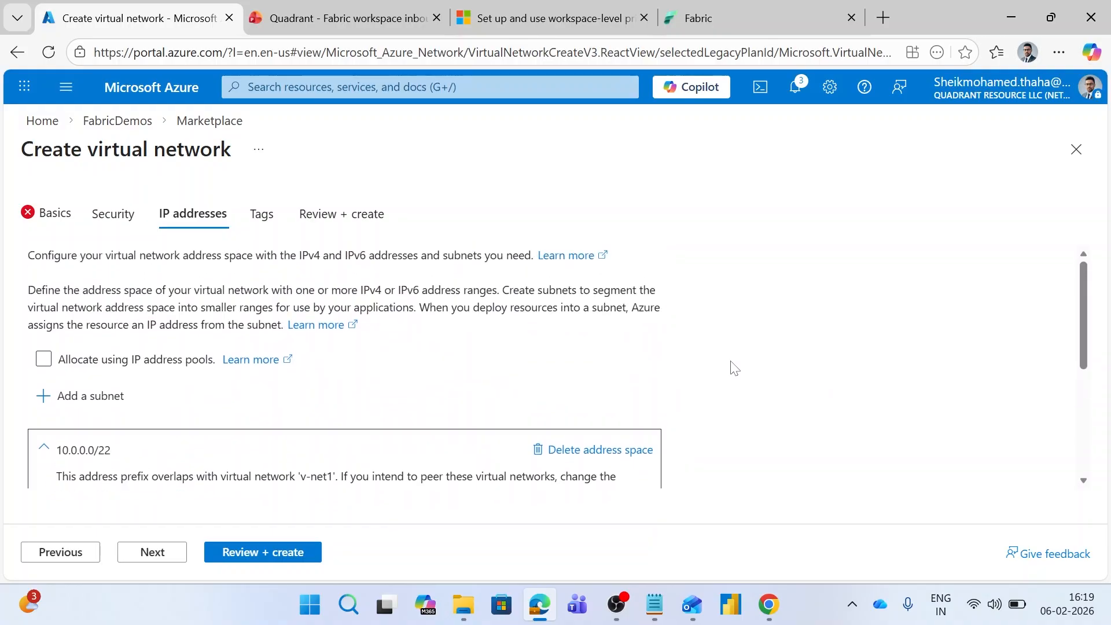
{"action": "left_click", "coordinate": [1075, 151]}
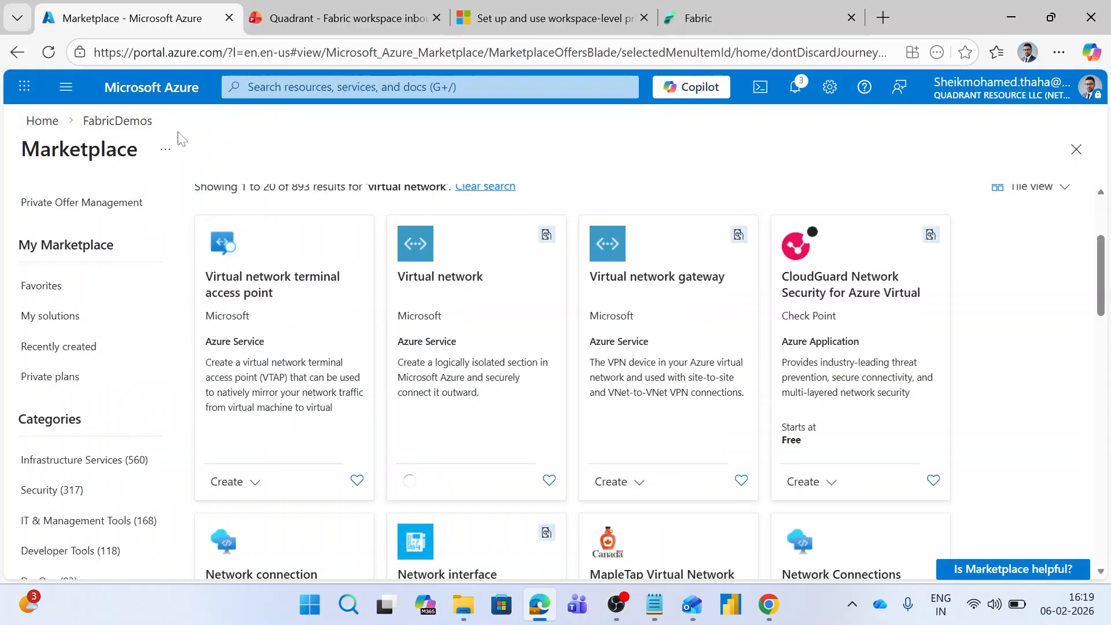
{"action": "left_click", "coordinate": [92, 122]}
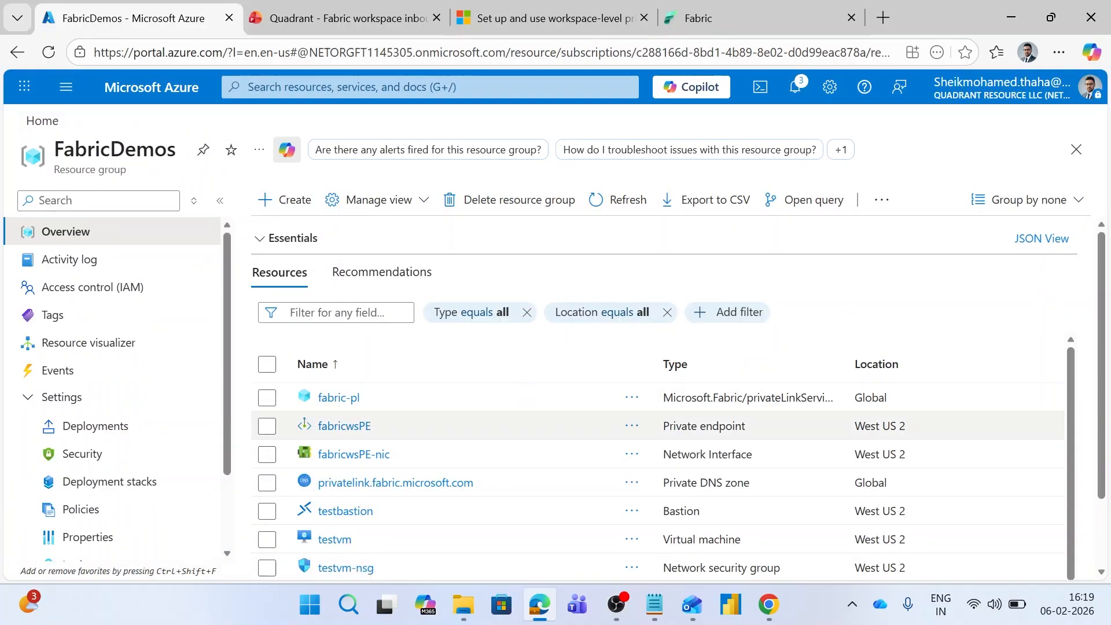
Open the existing virtual network v-net1 from the second page of FabricDemos resources.
{"action": "scroll", "coordinate": [578, 422], "scroll_direction": "down", "scroll_amount": 1}
{"action": "scroll", "coordinate": [579, 416], "scroll_direction": "down", "scroll_amount": 3}
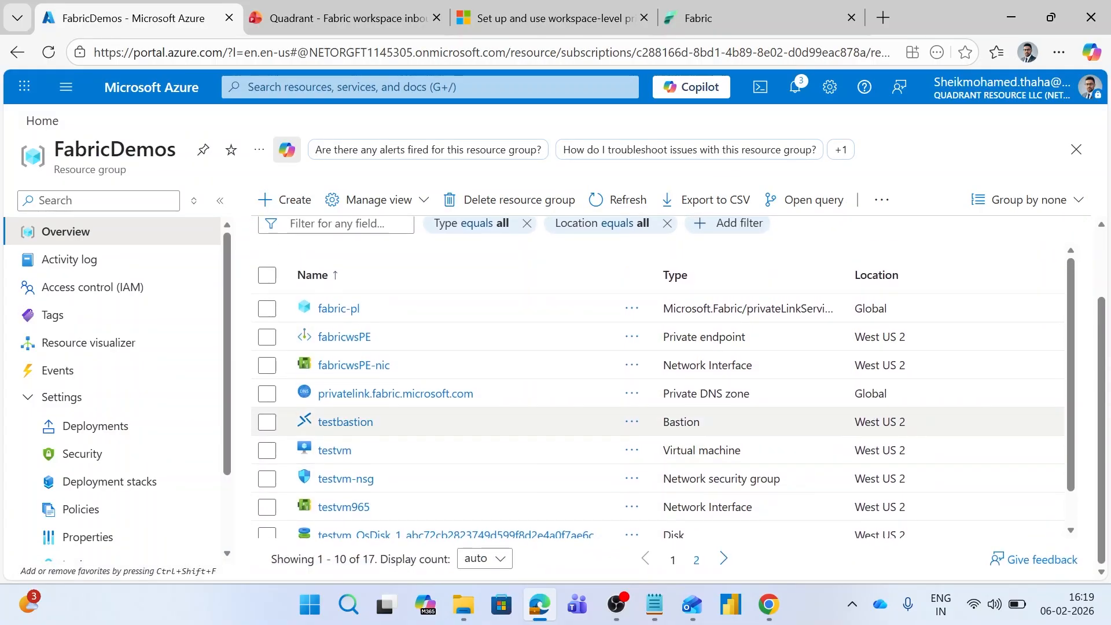
{"action": "scroll", "coordinate": [636, 422], "scroll_direction": "down", "scroll_amount": 1}
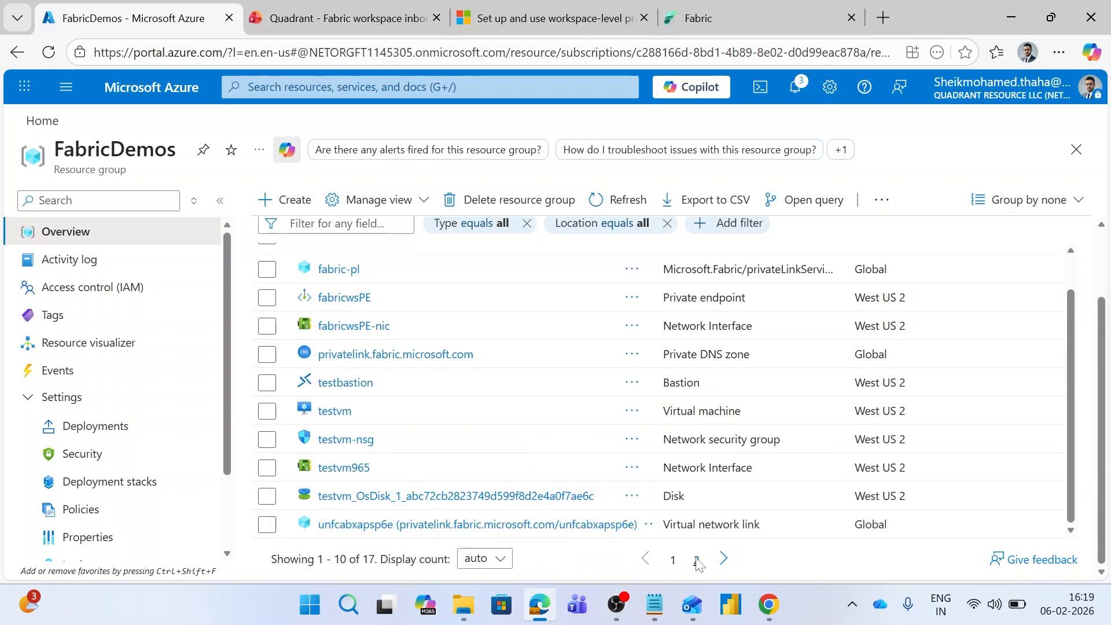
{"action": "left_click", "coordinate": [702, 560]}
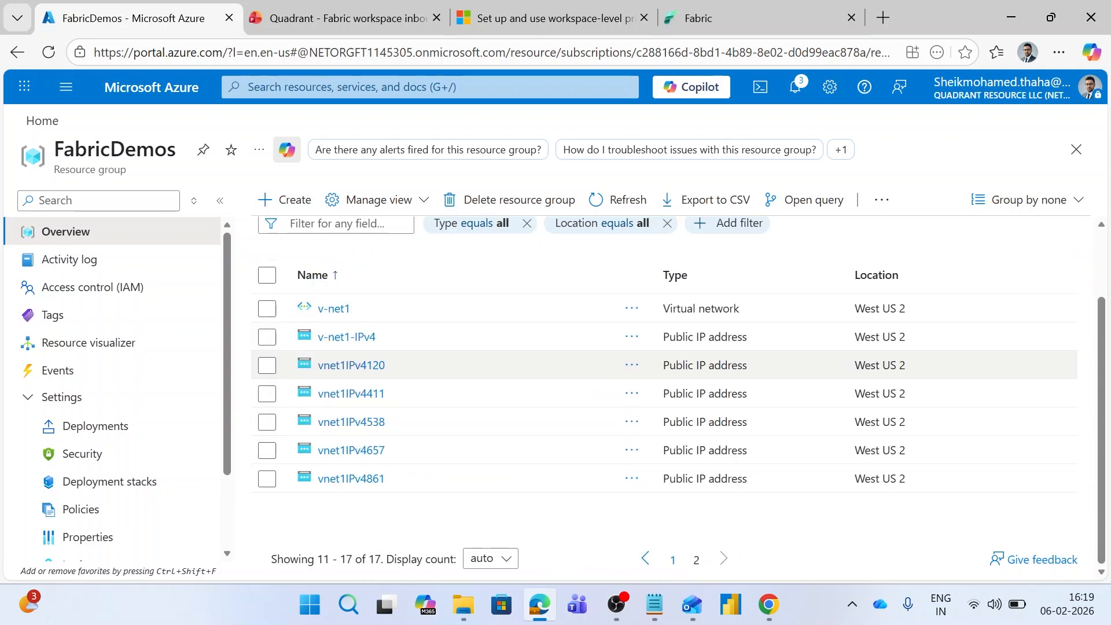
{"action": "left_click", "coordinate": [334, 309]}
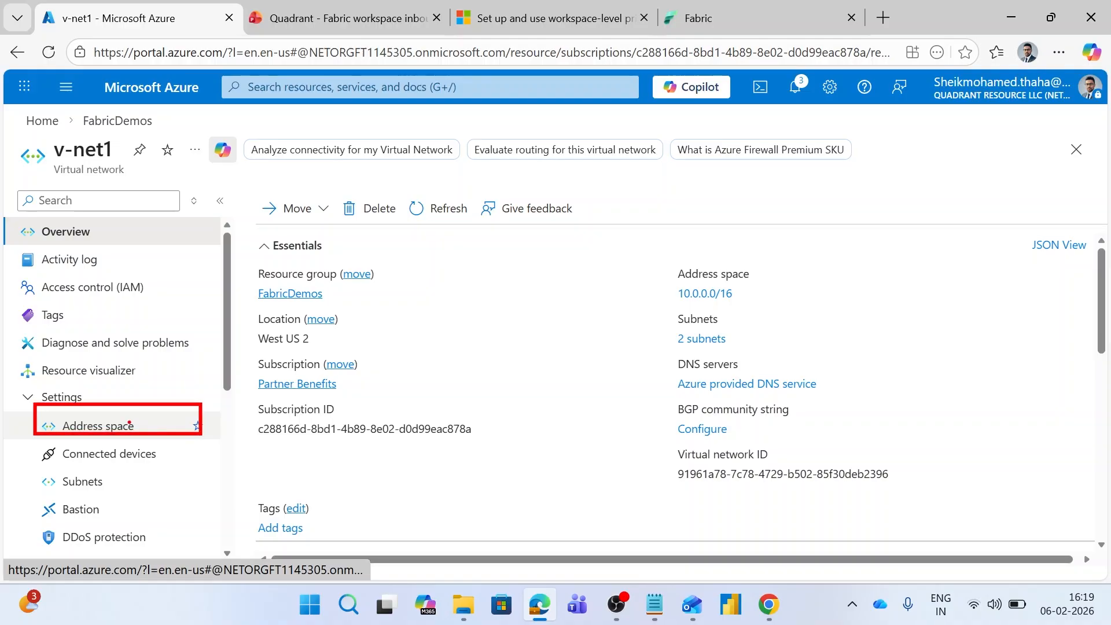
Examine v-net1's address space and its subnets, including AzureBastionSubnet, and return to the FabricDemos resource group.
{"action": "left_click", "coordinate": [123, 428]}
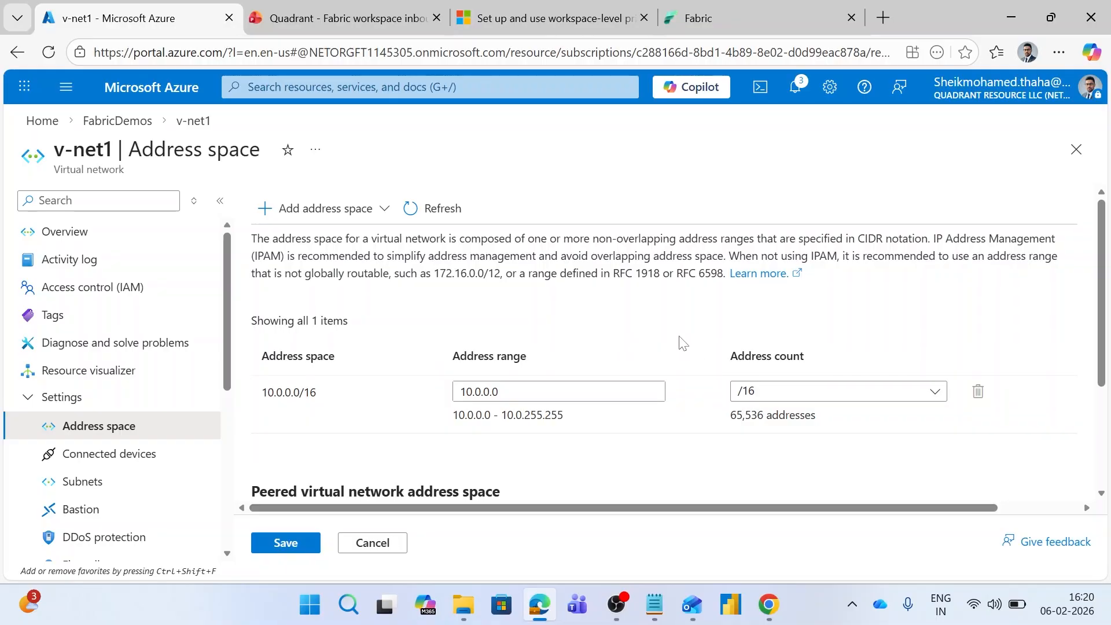
{"action": "scroll", "coordinate": [596, 330], "scroll_direction": "down", "scroll_amount": 3}
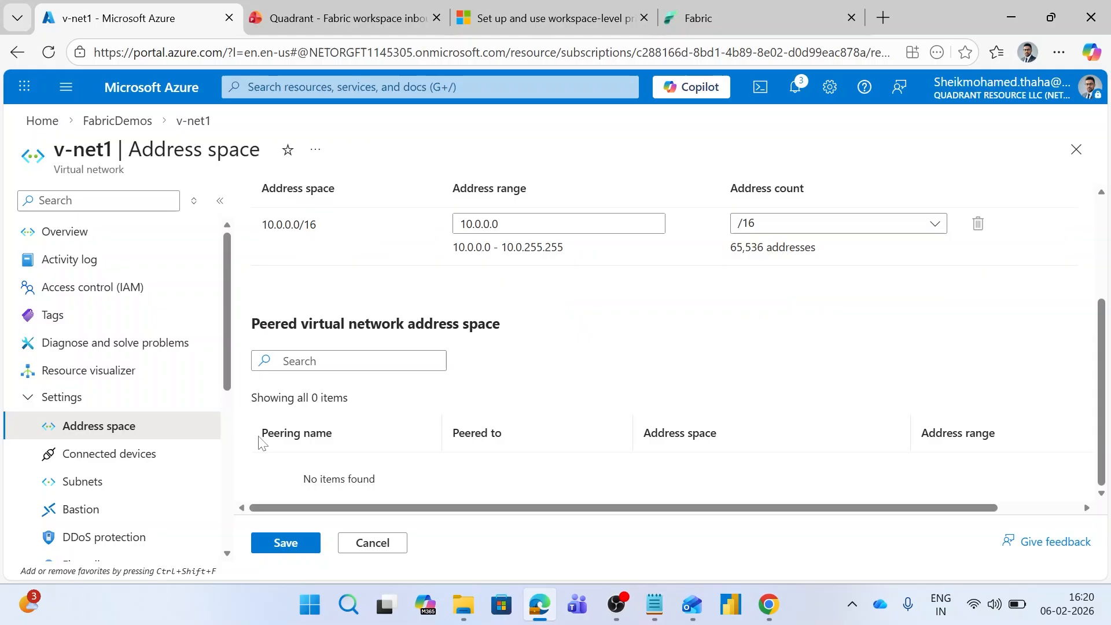
{"action": "left_click", "coordinate": [105, 482]}
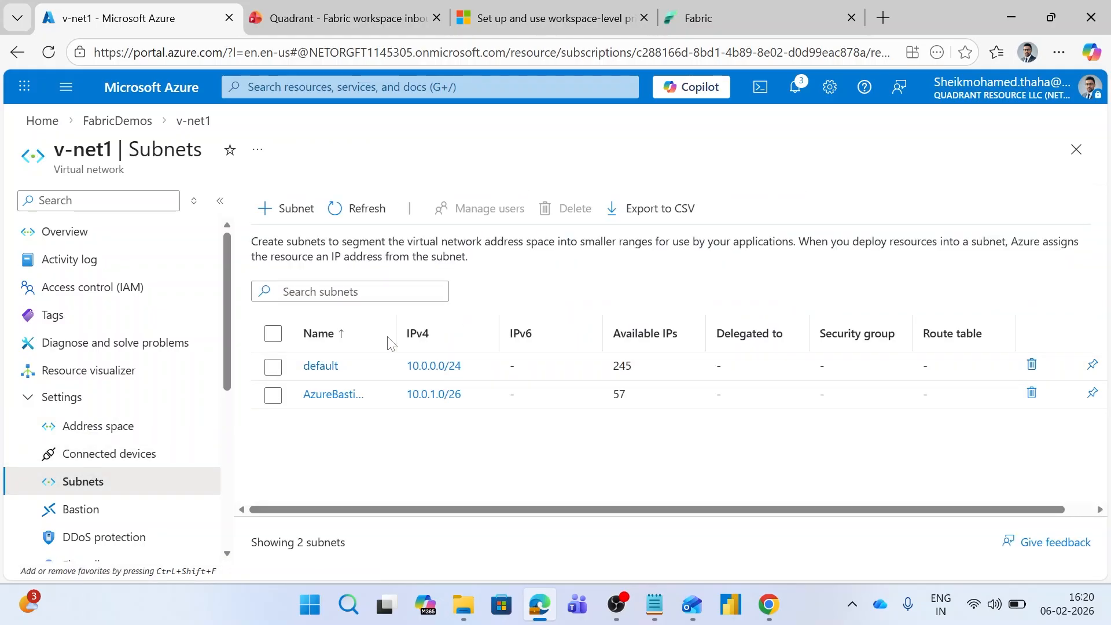
{"action": "left_click_drag", "start_coordinate": [391, 328], "coordinate": [524, 328]}
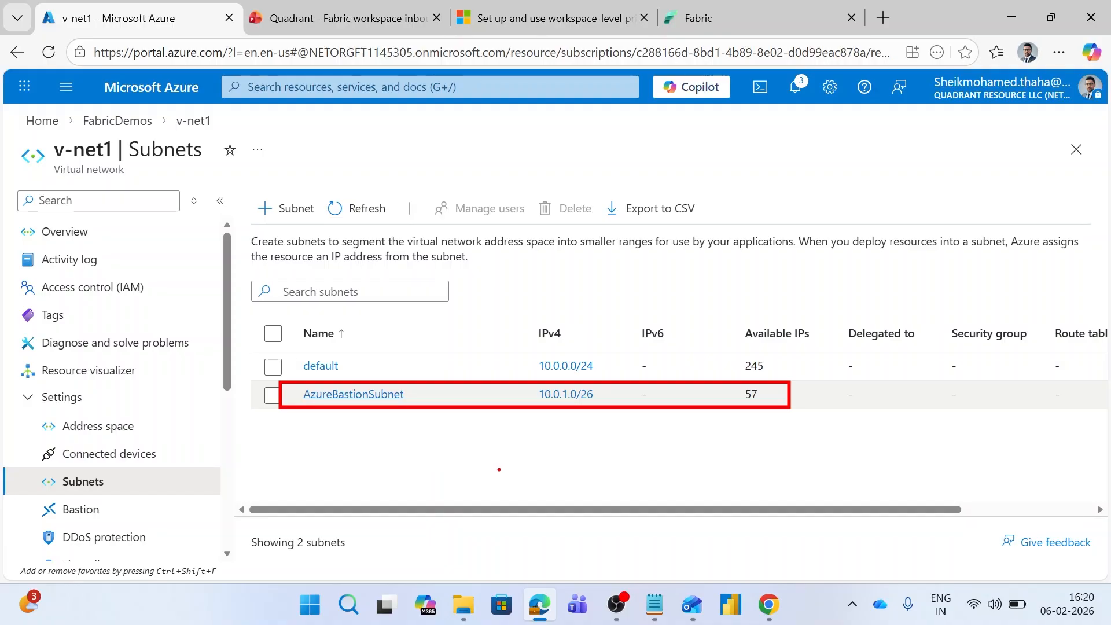
{"action": "key", "text": "Escape"}
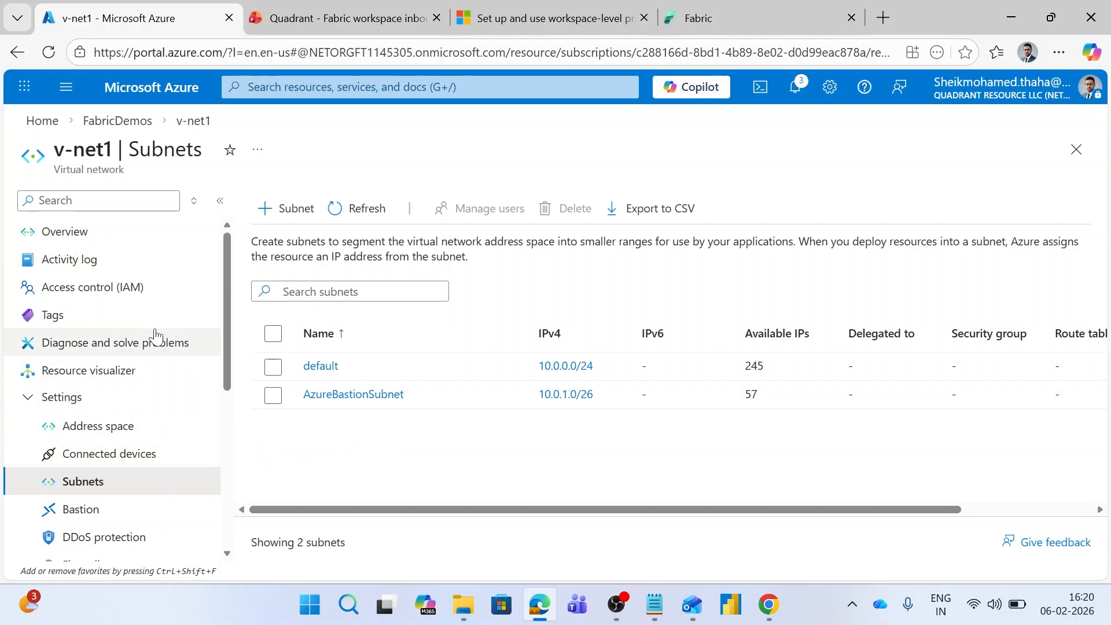
{"action": "left_click", "coordinate": [124, 125]}
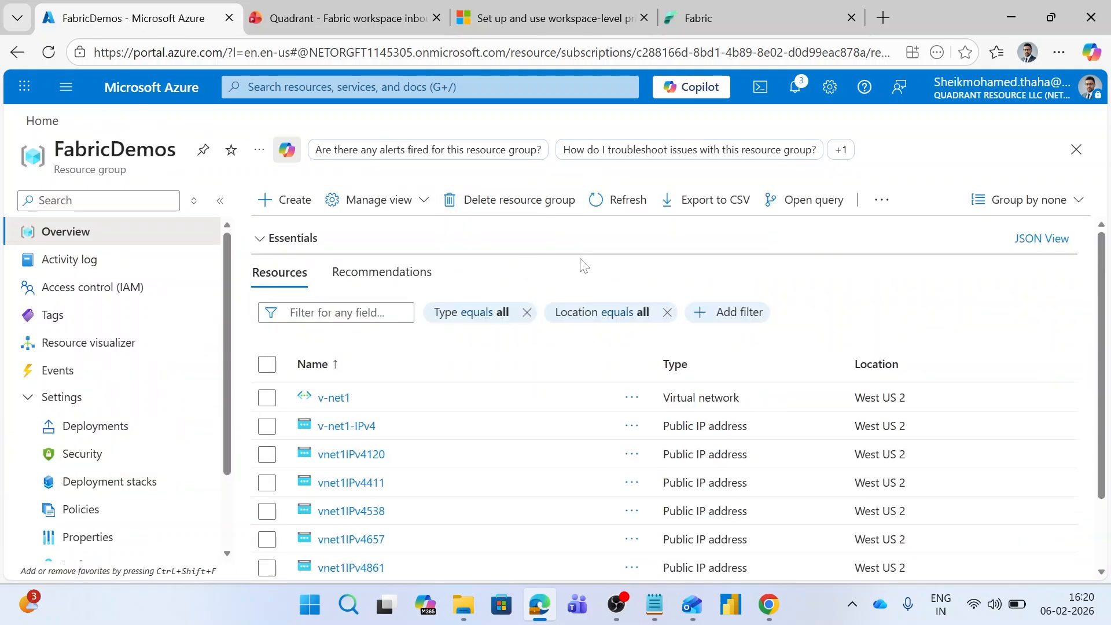
Search the Marketplace for "virtual machine" from FabricDemos and start creating a Microsoft Virtual machine.
{"action": "left_click", "coordinate": [299, 202]}
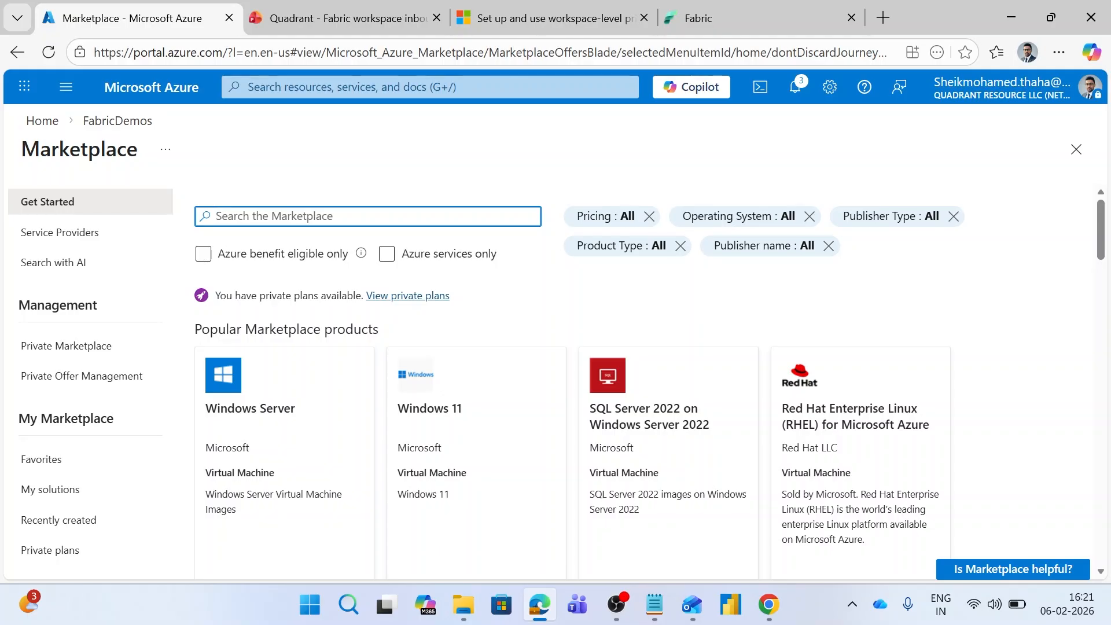
{"action": "type", "text": "virtual machin"}
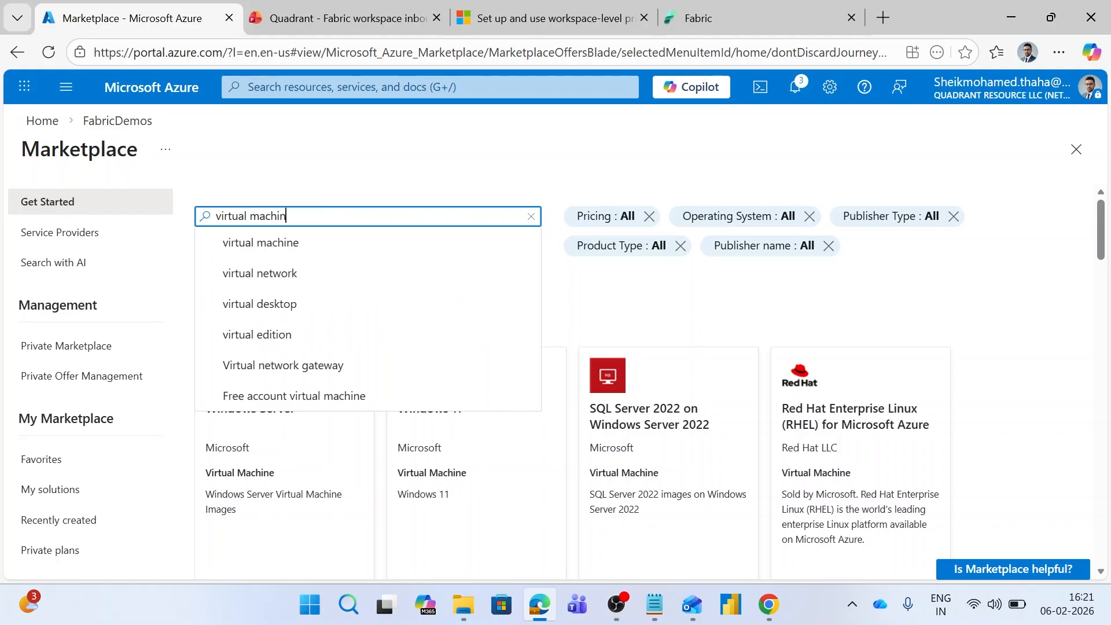
{"action": "type", "text": "e"}
{"action": "left_click", "coordinate": [261, 243]}
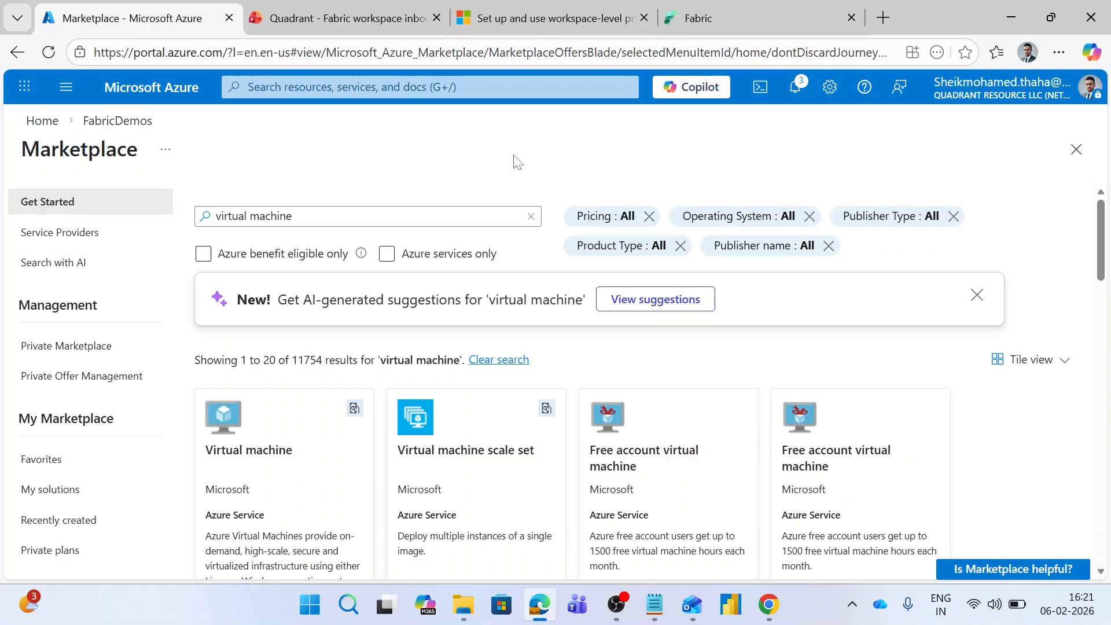
{"action": "scroll", "coordinate": [367, 397], "scroll_direction": "down", "scroll_amount": 3}
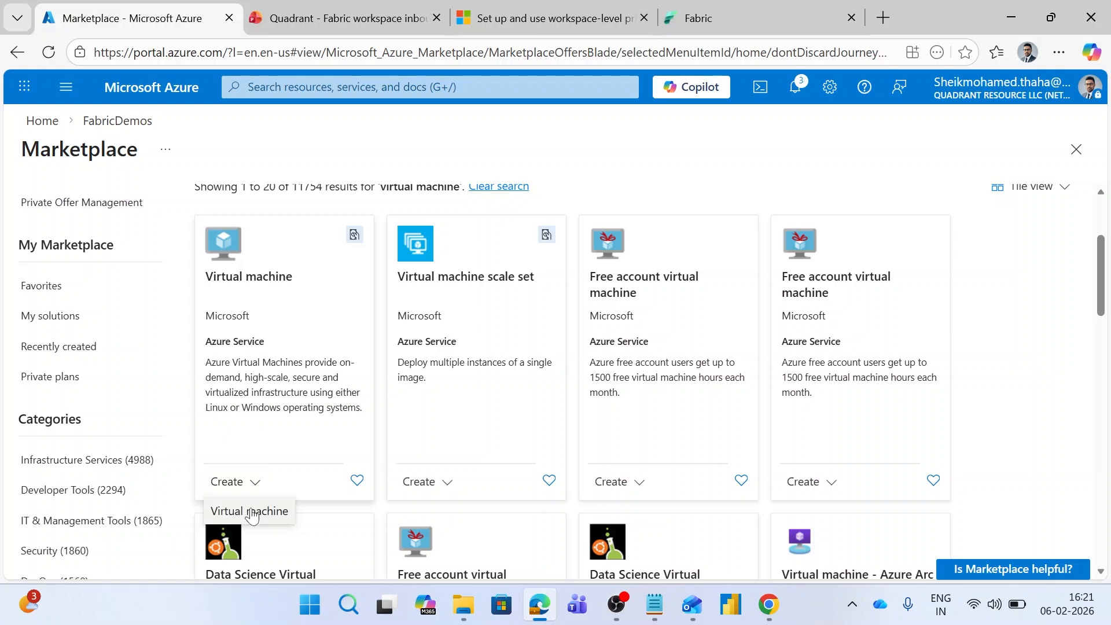
{"action": "left_click", "coordinate": [255, 483]}
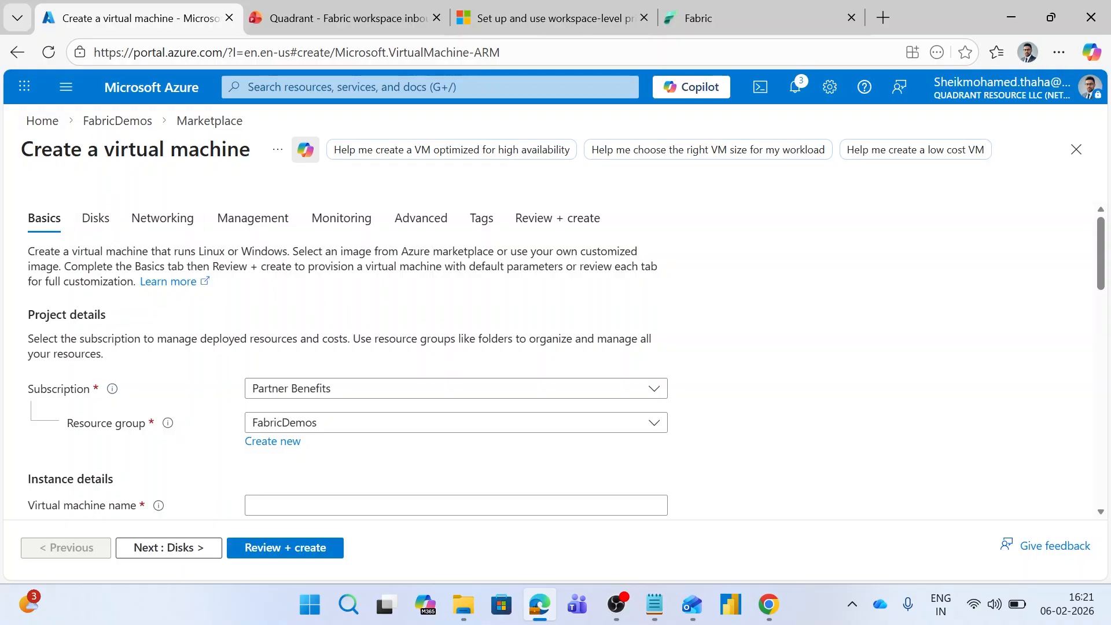
Examine the new virtual machine's basic settings, including availability options, image, size, administrator account and inbound port rules.
{"action": "scroll", "coordinate": [364, 292], "scroll_direction": "down", "scroll_amount": 4}
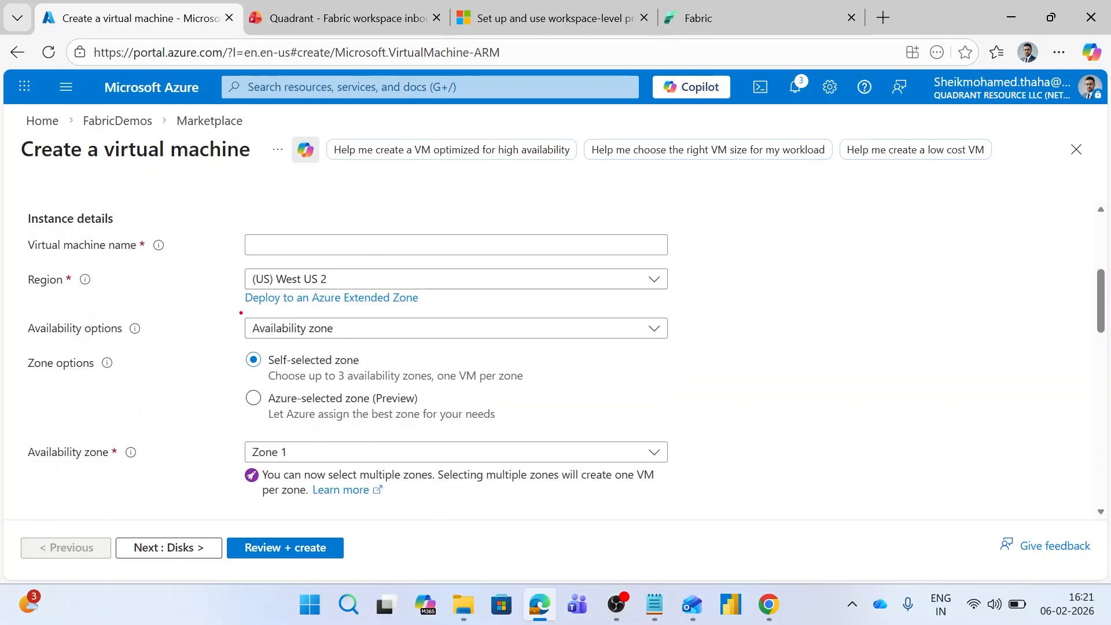
{"action": "left_click", "coordinate": [654, 330]}
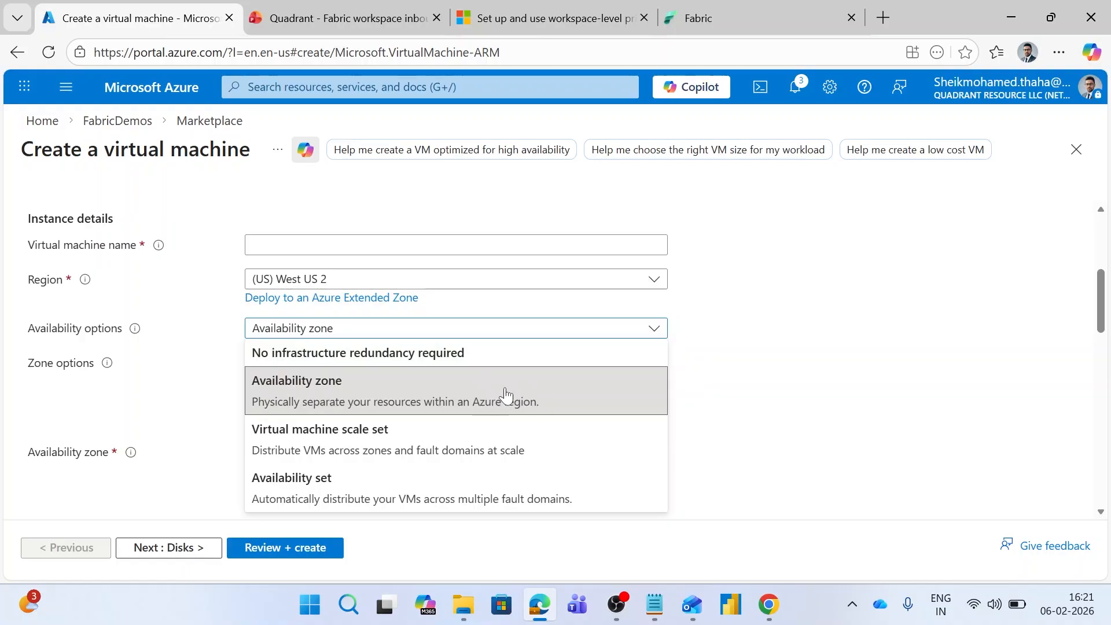
{"action": "left_click", "coordinate": [812, 341]}
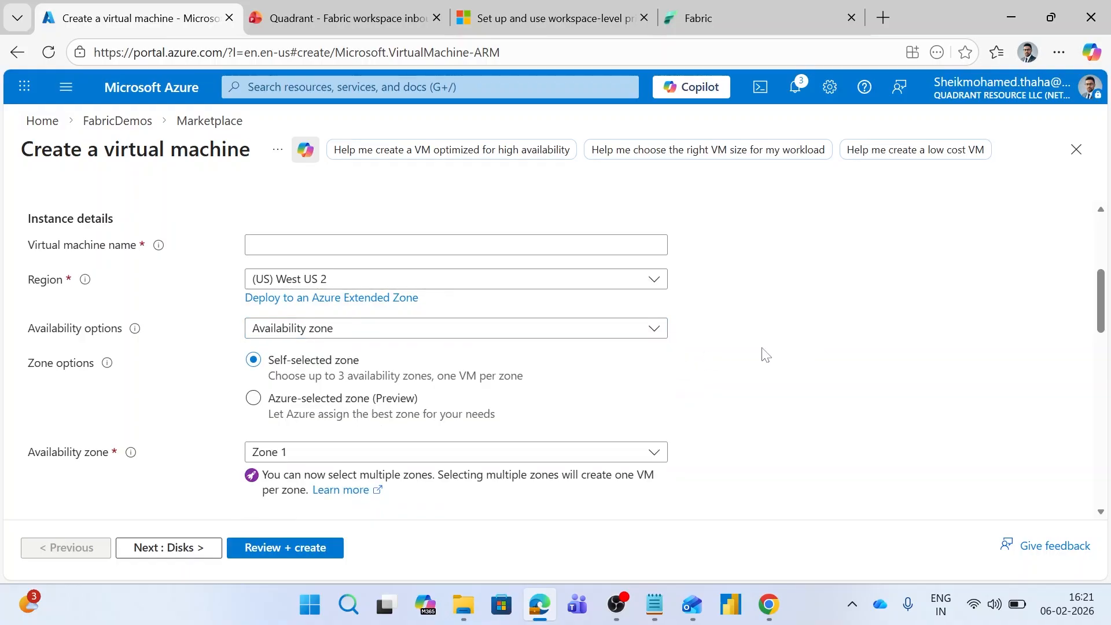
{"action": "scroll", "coordinate": [571, 403], "scroll_direction": "down", "scroll_amount": 2}
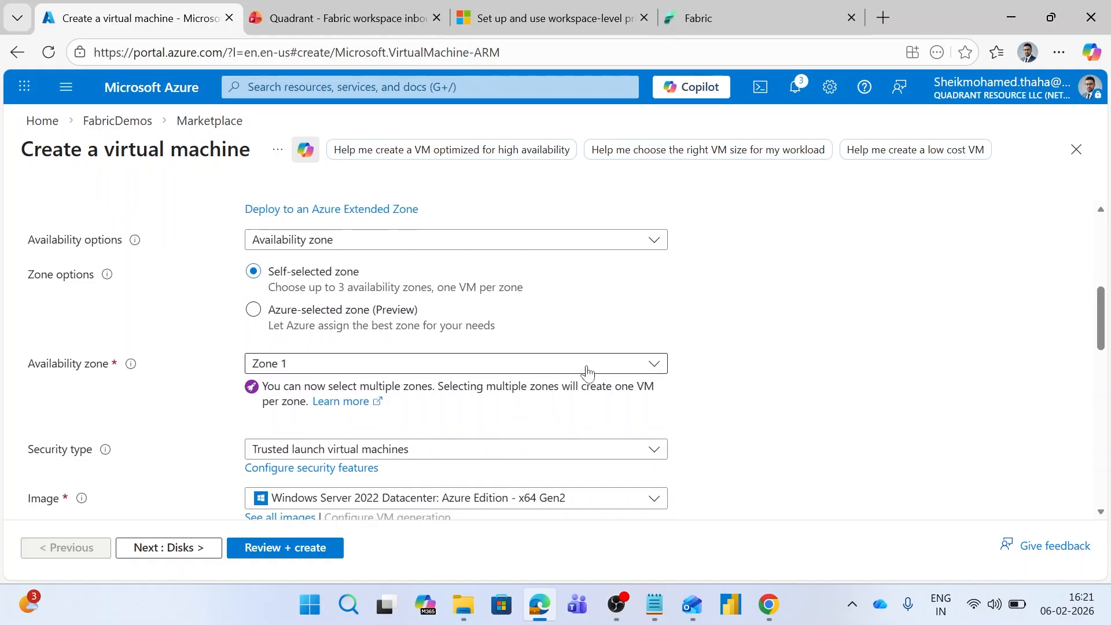
{"action": "scroll", "coordinate": [585, 362], "scroll_direction": "down", "scroll_amount": 3}
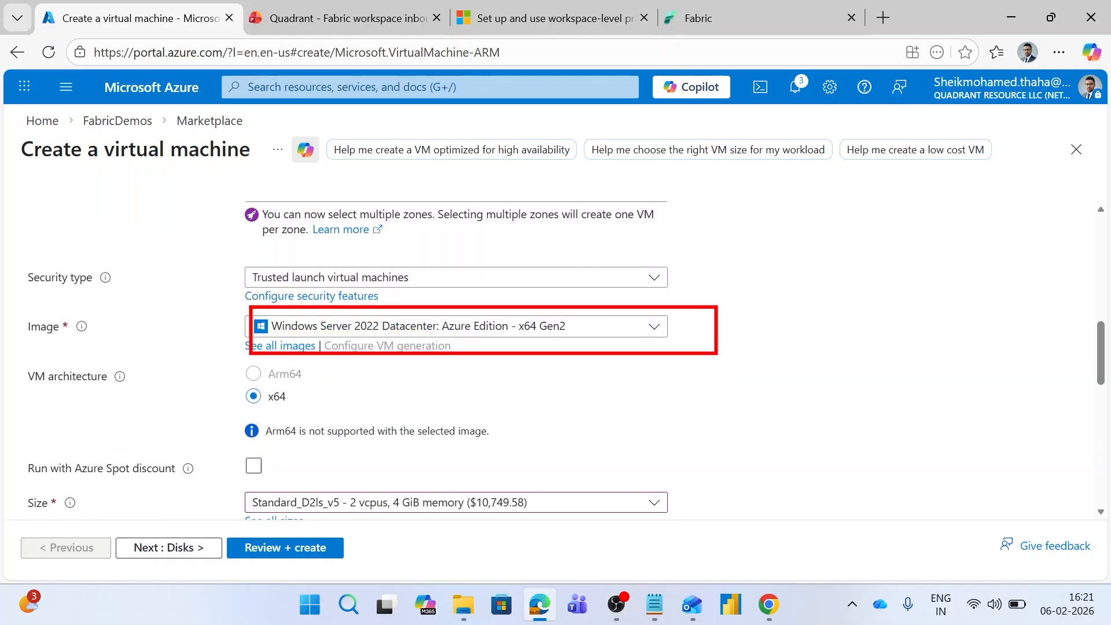
{"action": "scroll", "coordinate": [691, 365], "scroll_direction": "down", "scroll_amount": 3}
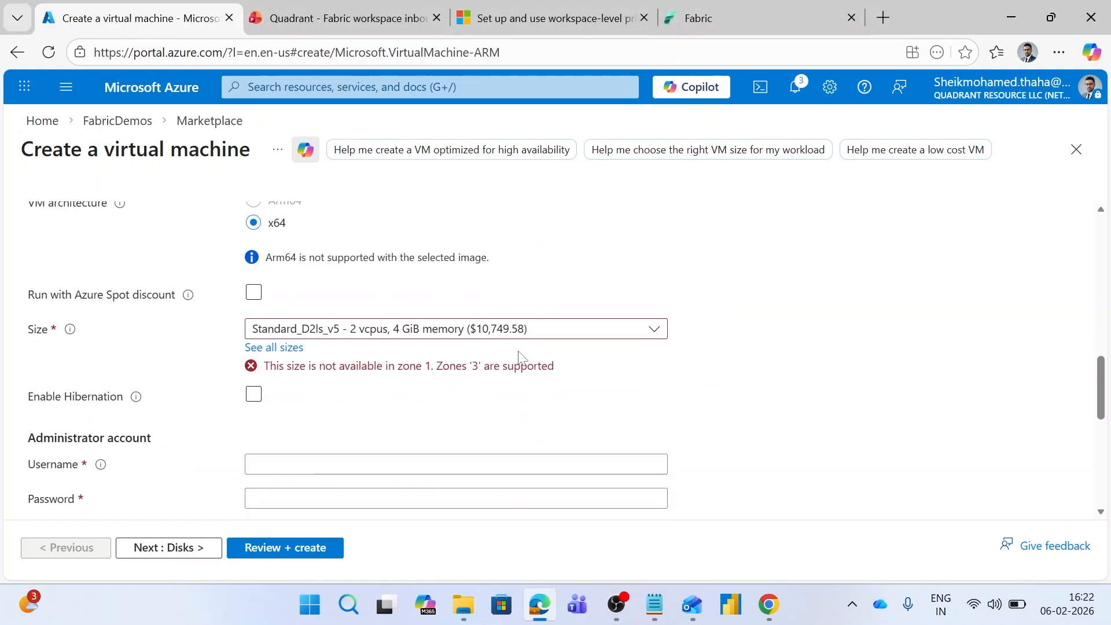
{"action": "scroll", "coordinate": [375, 398], "scroll_direction": "down", "scroll_amount": 3}
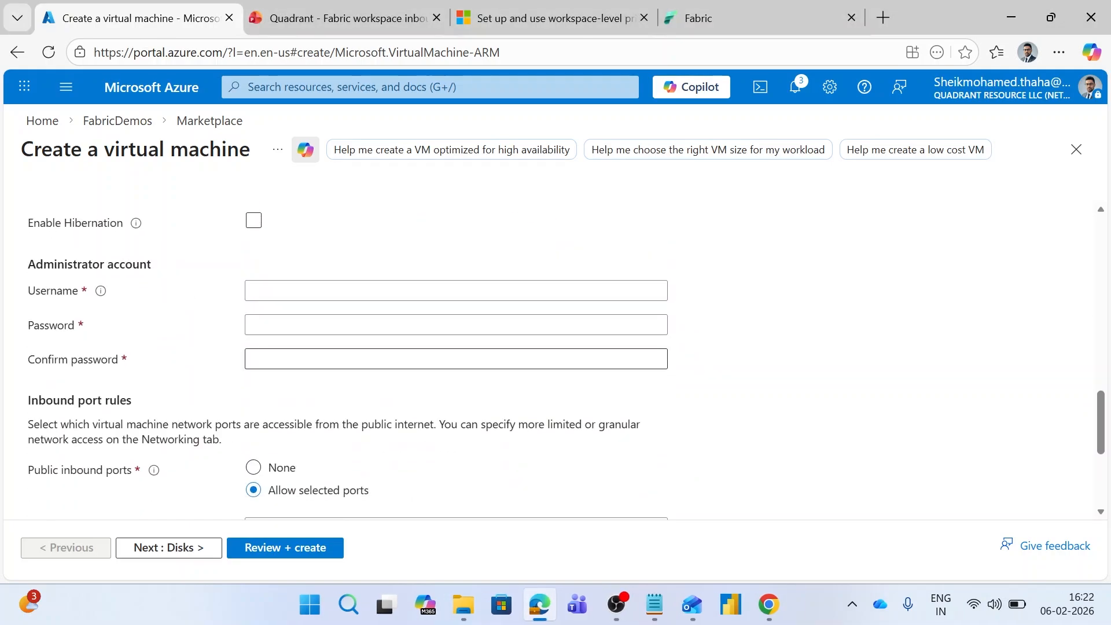
{"action": "scroll", "coordinate": [578, 359], "scroll_direction": "up", "scroll_amount": 15}
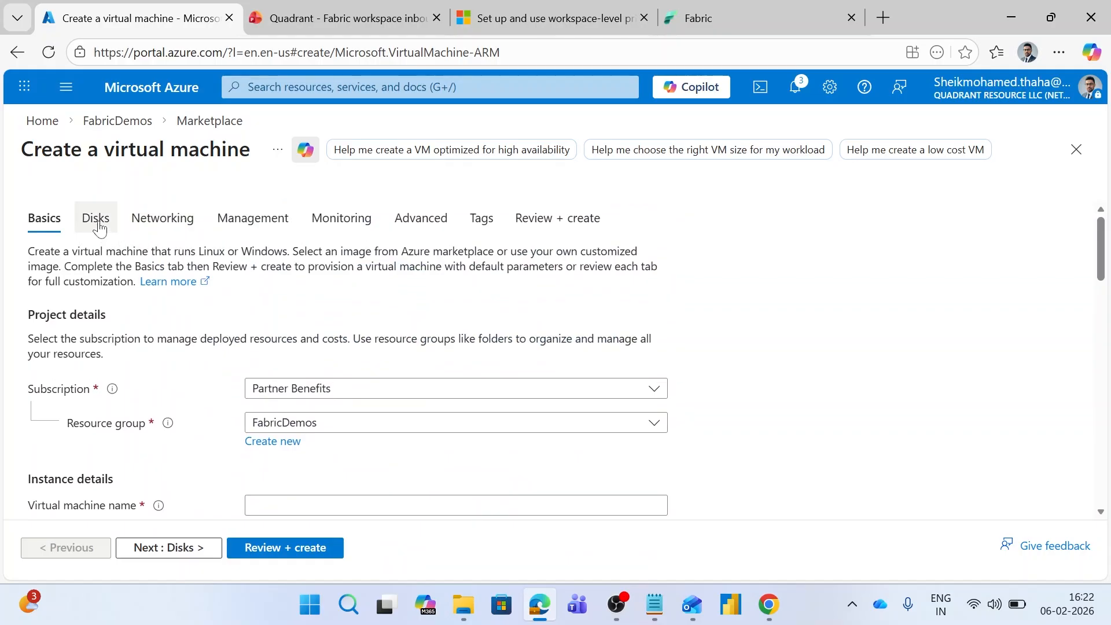
Ignore the deployment recommendations and choose v-net1 (FabricDemos) as the virtual network in the new virtual machine's networking settings.
{"action": "left_click", "coordinate": [176, 230]}
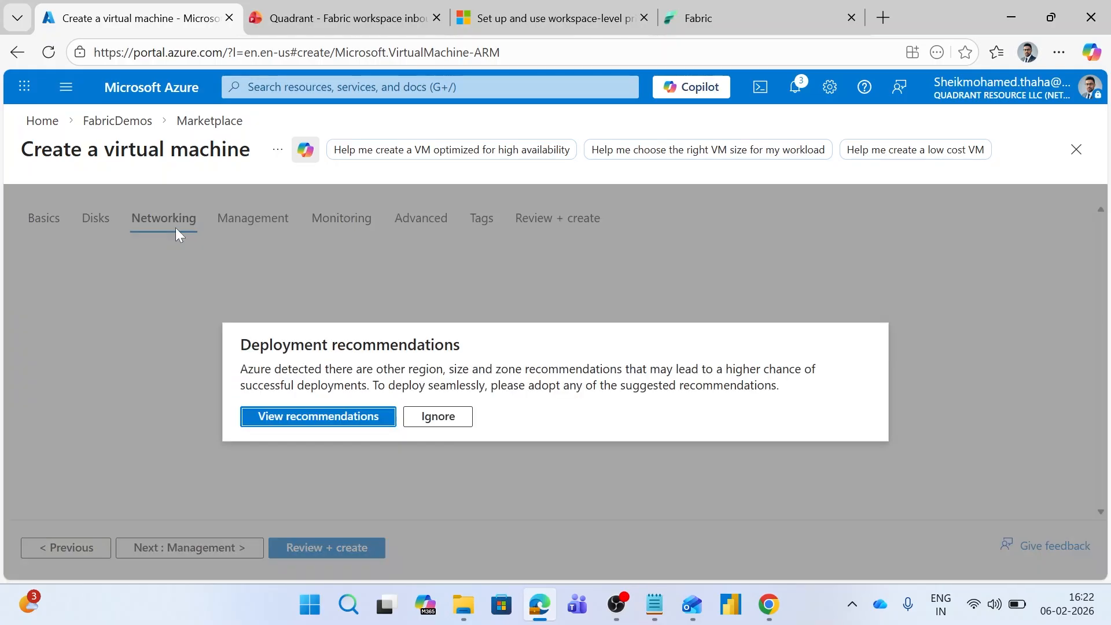
{"action": "left_click", "coordinate": [437, 416]}
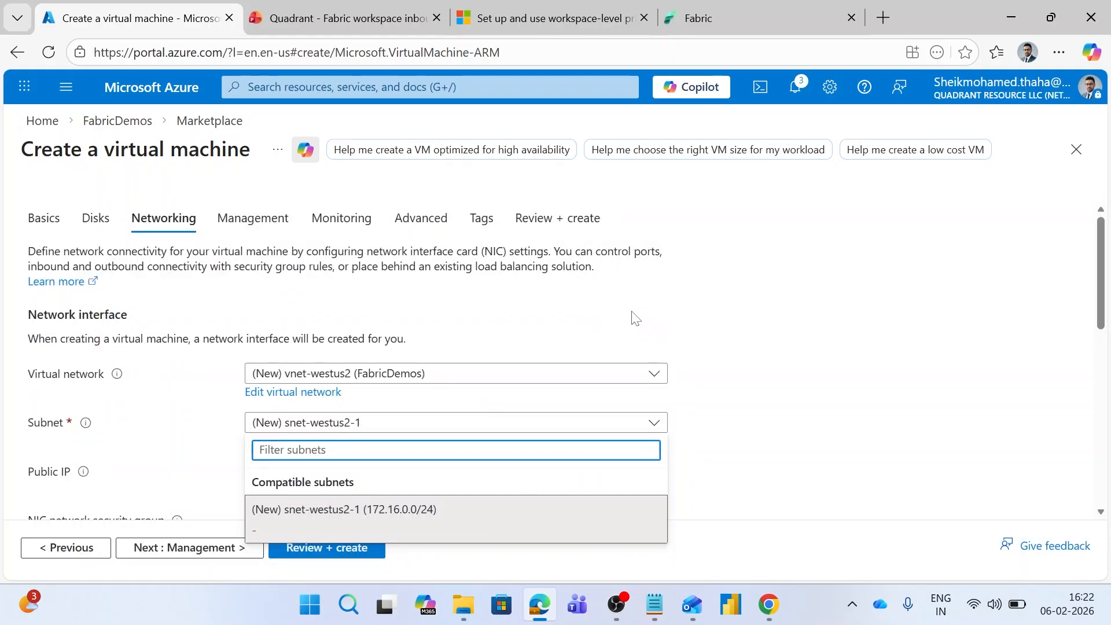
{"action": "scroll", "coordinate": [564, 305], "scroll_direction": "down", "scroll_amount": 1}
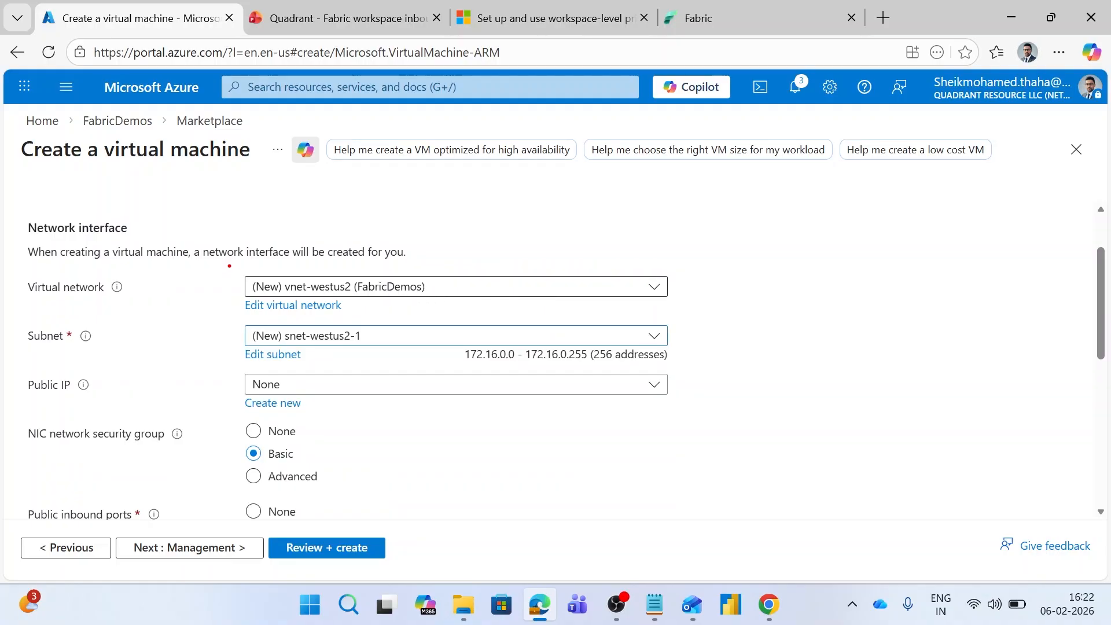
{"action": "mouse_move", "coordinate": [229, 265]}
{"action": "left_mouse_down"}
{"action": "mouse_move", "coordinate": [634, 334]}
{"action": "mouse_move", "coordinate": [709, 365]}
{"action": "left_mouse_up"}
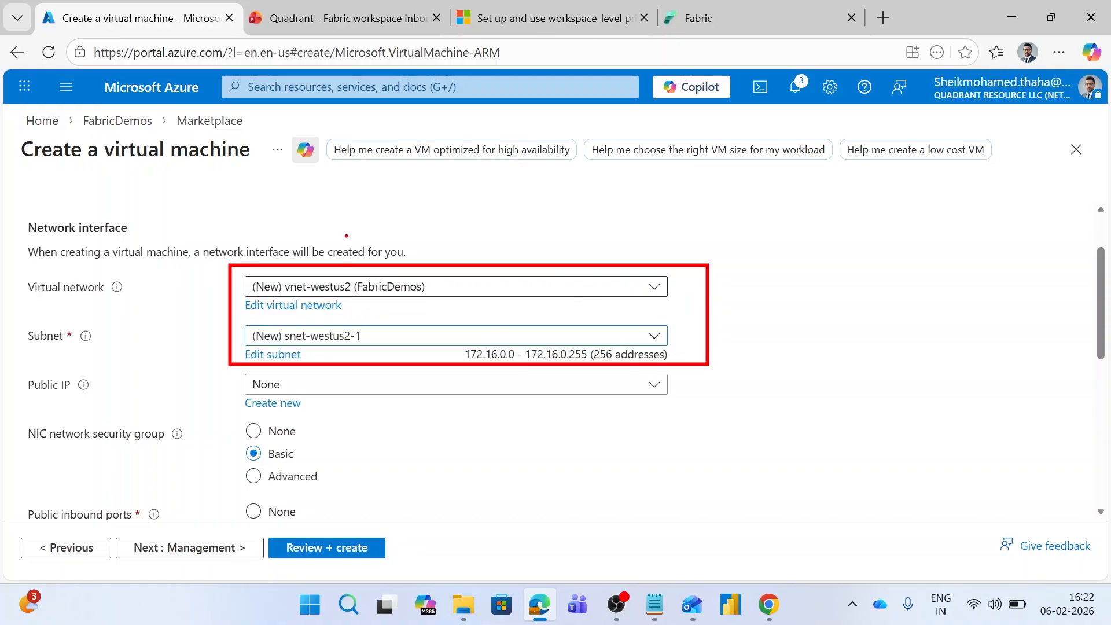
{"action": "left_click", "coordinate": [386, 287]}
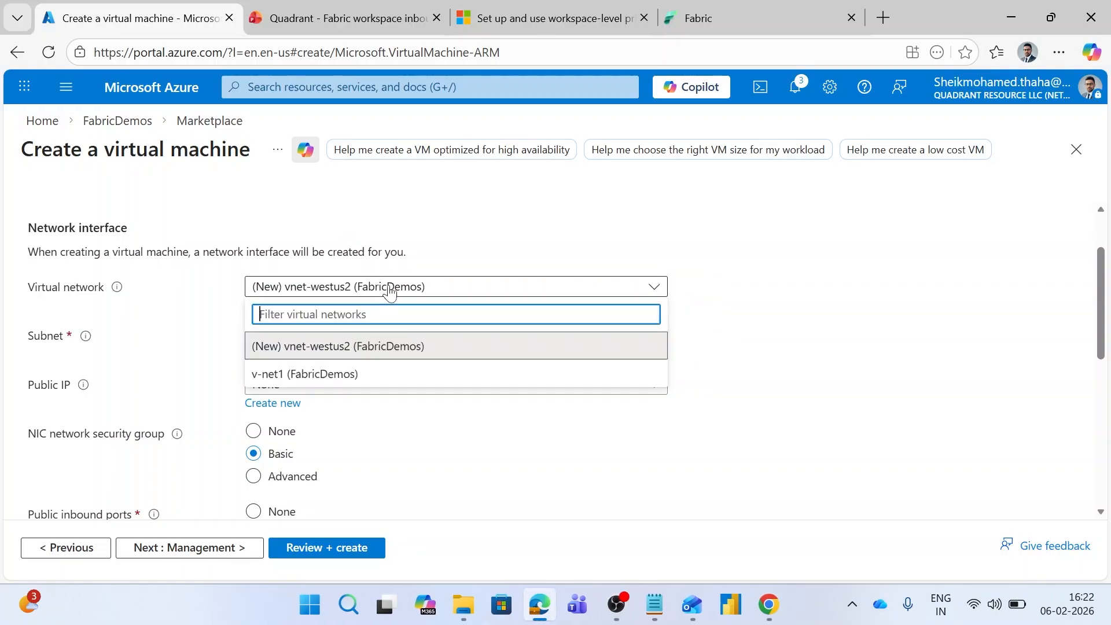
{"action": "left_click", "coordinate": [322, 376]}
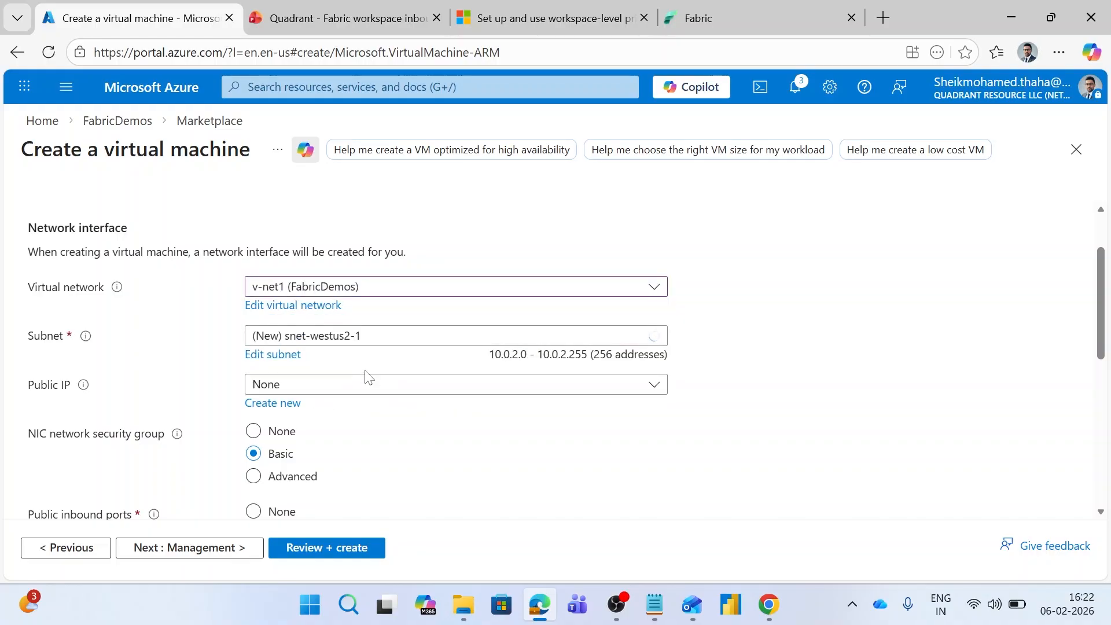
Select the default subnet of v-net1 for the virtual machine and check its address range.
{"action": "left_click", "coordinate": [365, 339]}
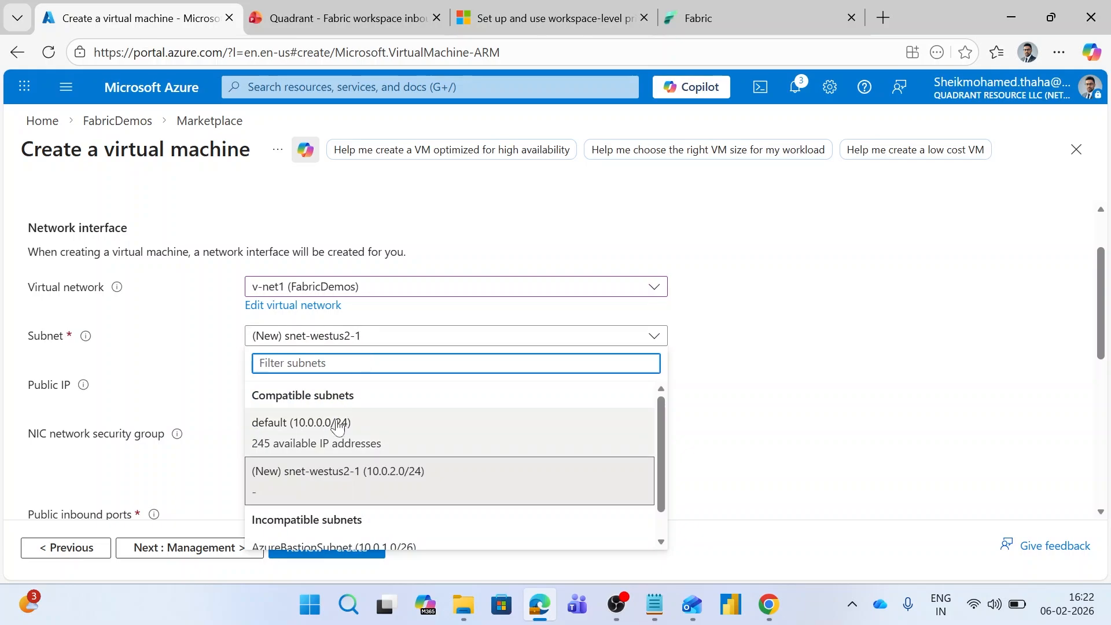
{"action": "left_click", "coordinate": [324, 435]}
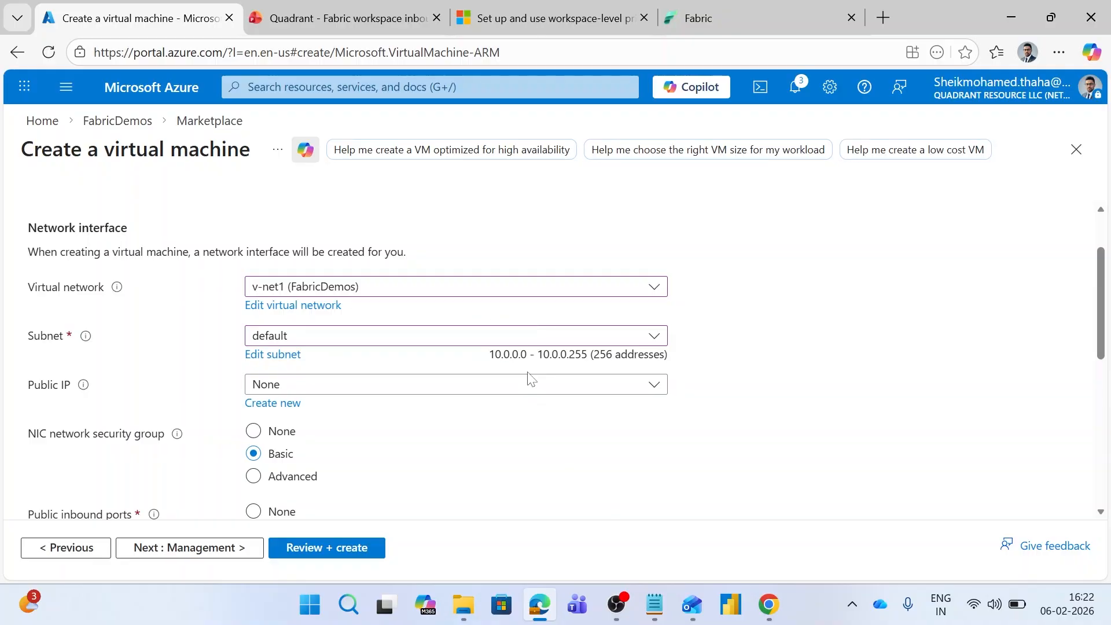
{"action": "mouse_move", "coordinate": [478, 343]}
{"action": "left_mouse_down"}
{"action": "mouse_move", "coordinate": [564, 367]}
{"action": "mouse_move", "coordinate": [699, 365]}
{"action": "left_mouse_up"}
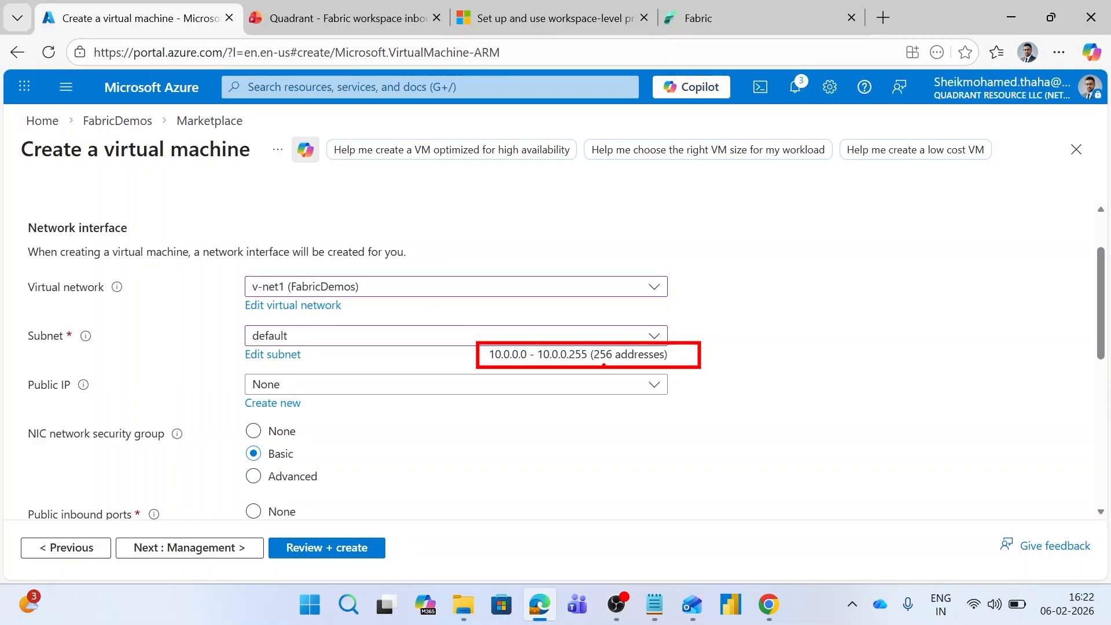
{"action": "left_click_drag", "start_coordinate": [237, 323], "coordinate": [322, 356]}
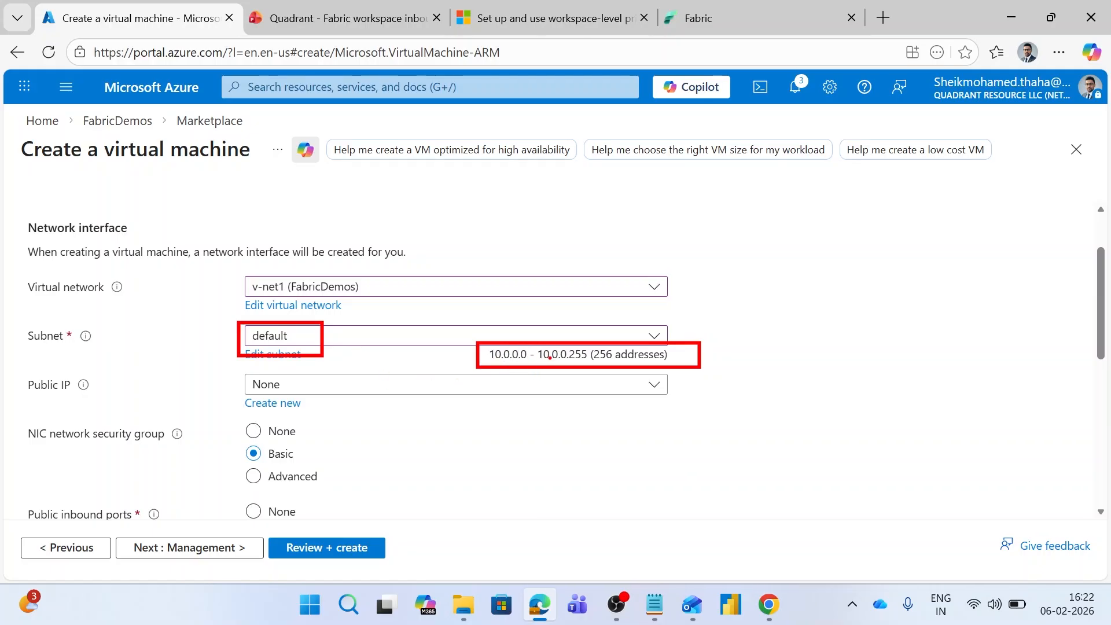
{"action": "key", "text": "Escape"}
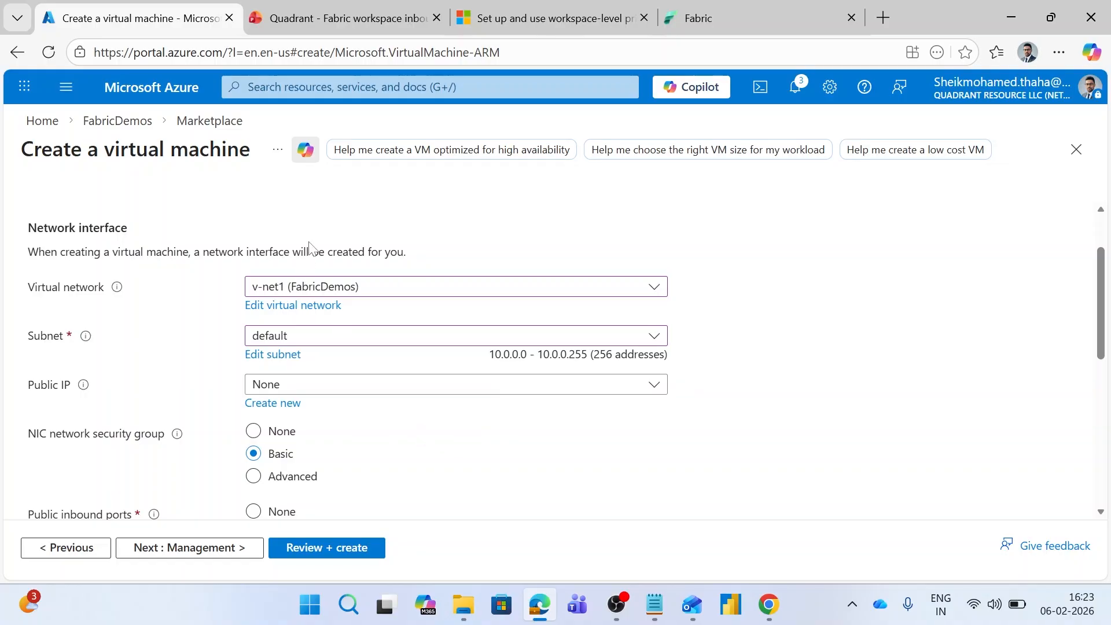
Discard the virtual machine creation and open the existing virtual machine testvm from the first page of FabricDemos resources.
{"action": "left_click", "coordinate": [143, 124]}
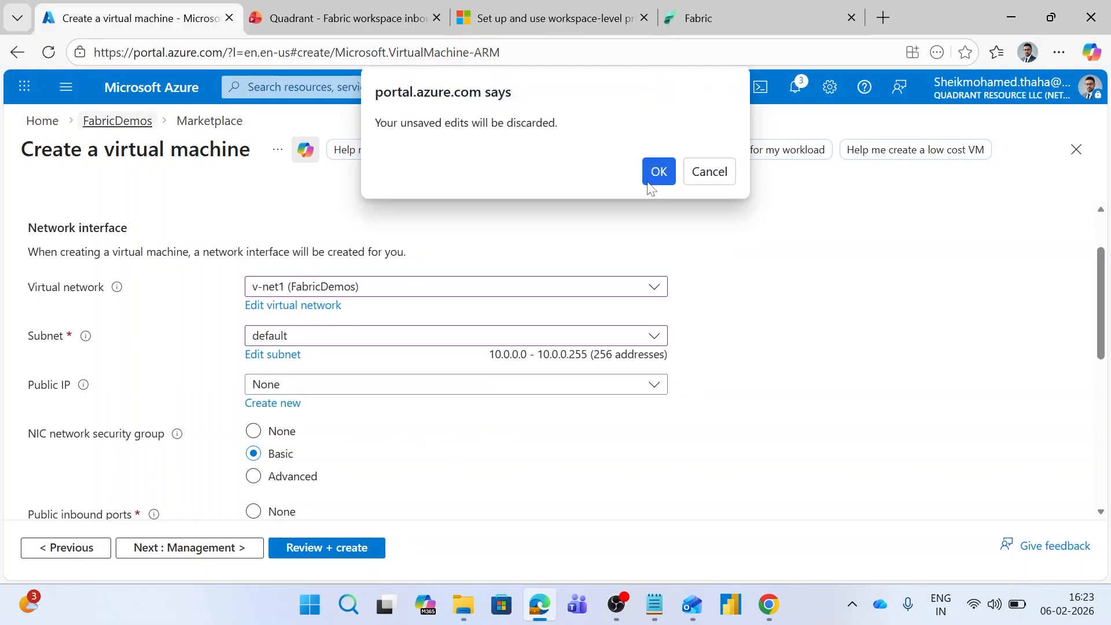
{"action": "left_click", "coordinate": [657, 168]}
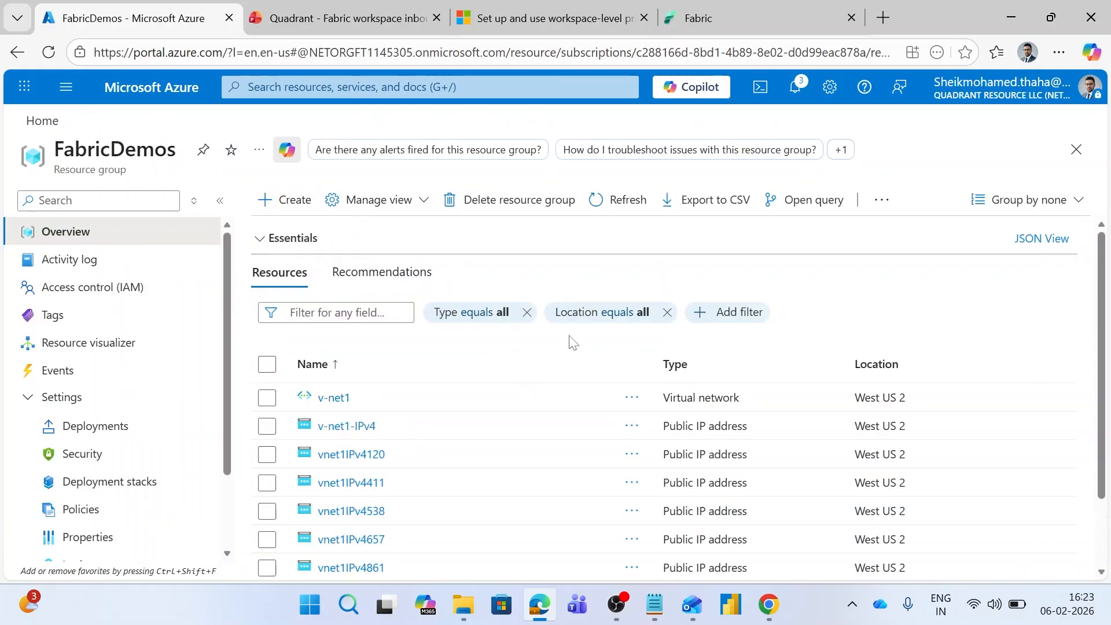
{"action": "scroll", "coordinate": [362, 372], "scroll_direction": "down", "scroll_amount": 2}
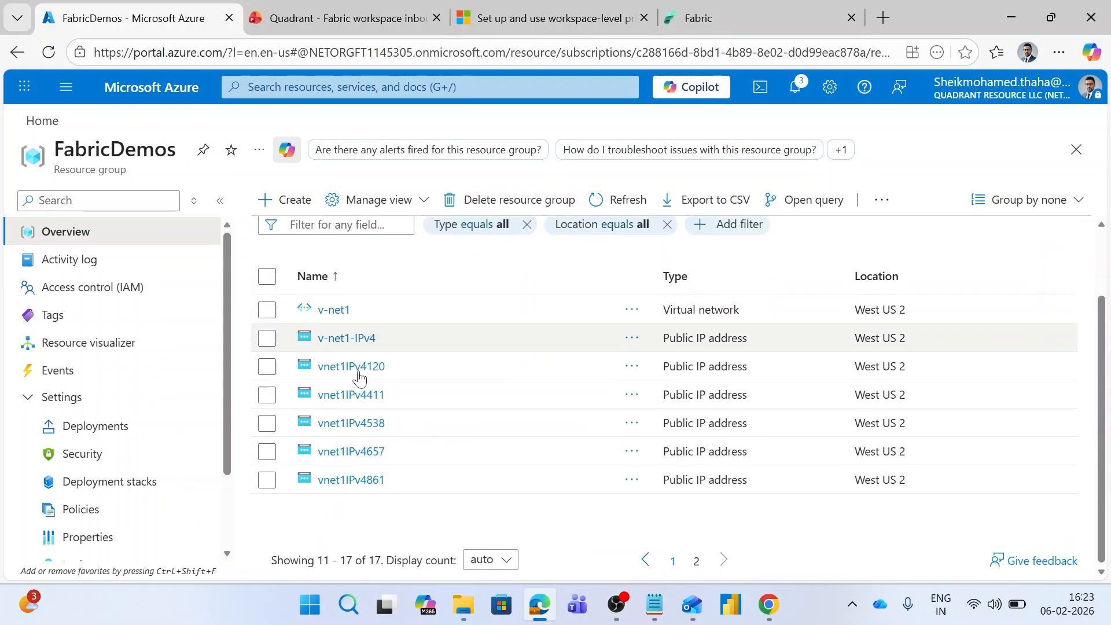
{"action": "left_click", "coordinate": [673, 559]}
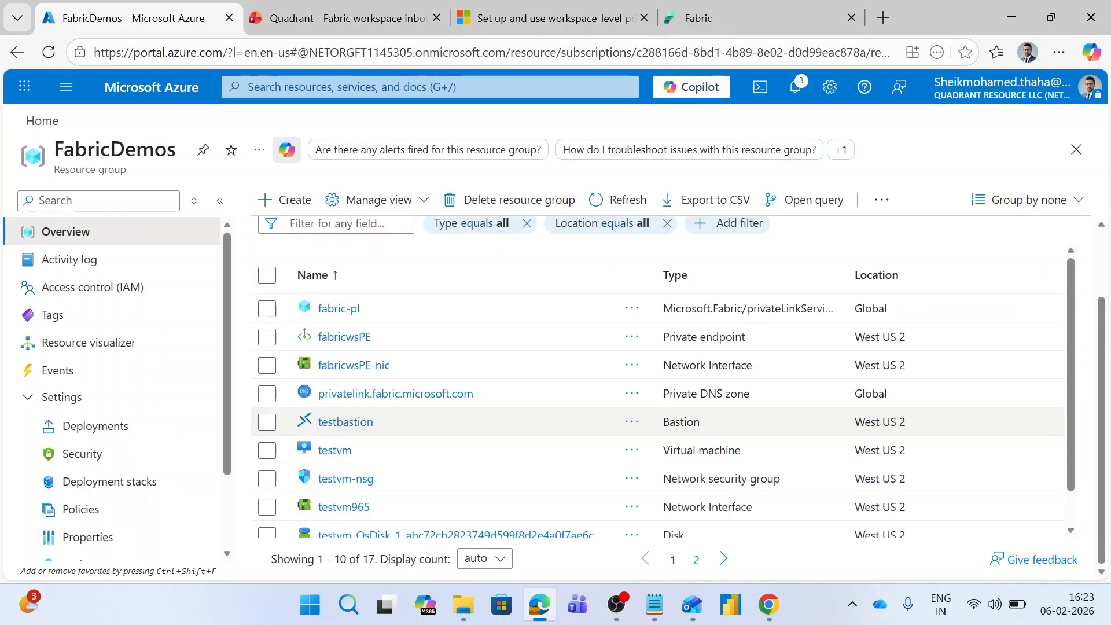
{"action": "left_click", "coordinate": [333, 450]}
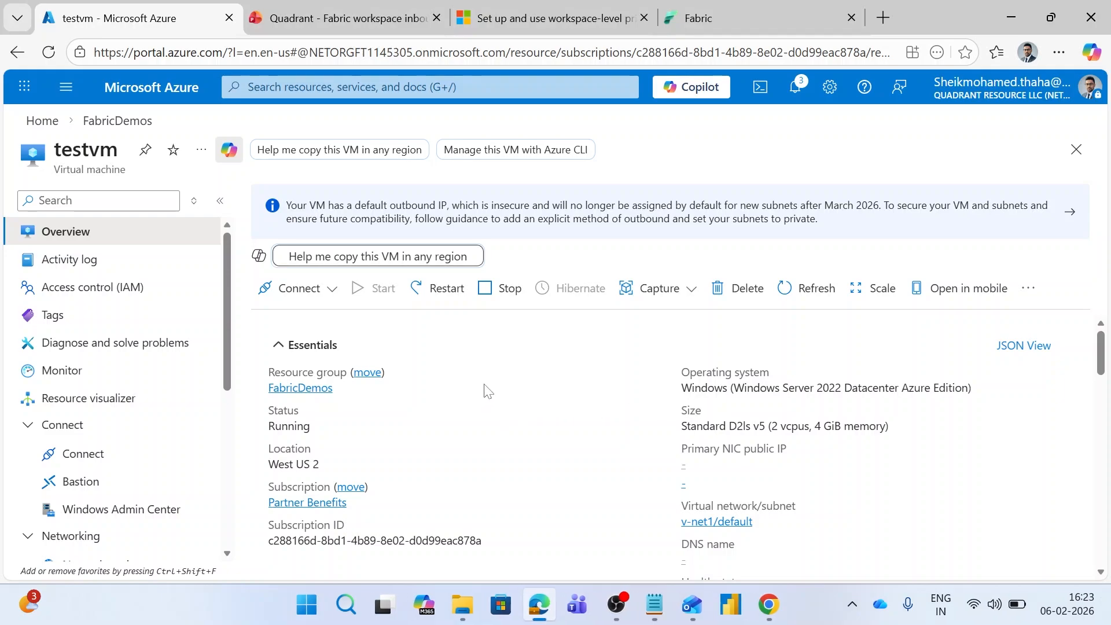
Examine testvm's location, virtual network/subnet and networking properties, including the private IP address, and its connection options.
{"action": "scroll", "coordinate": [344, 387], "scroll_direction": "down", "scroll_amount": 1}
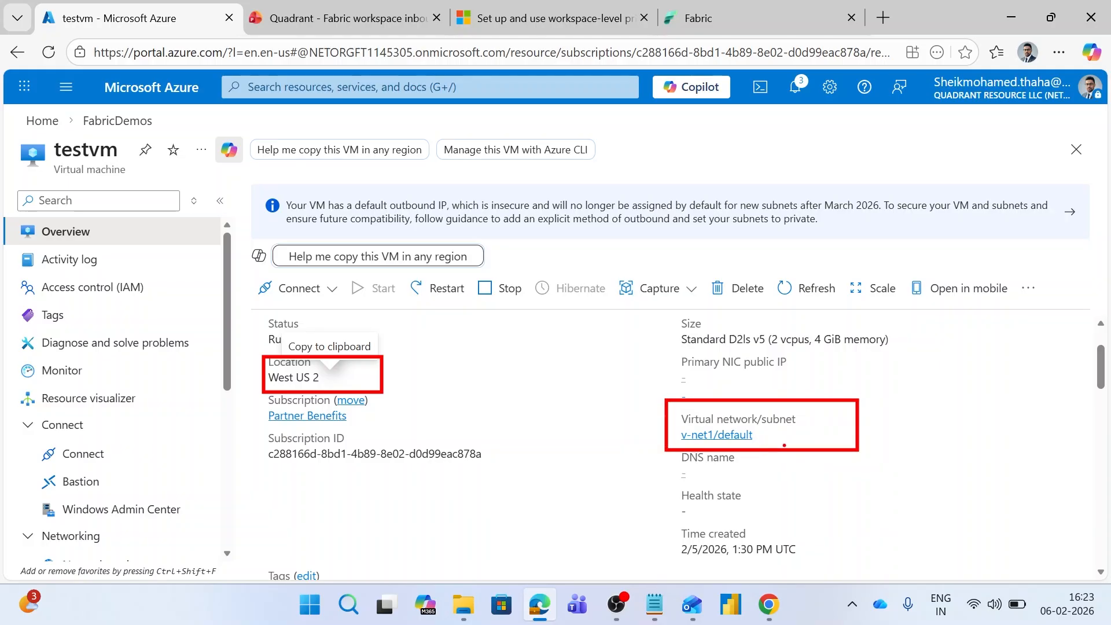
{"action": "scroll", "coordinate": [647, 416], "scroll_direction": "down", "scroll_amount": 5}
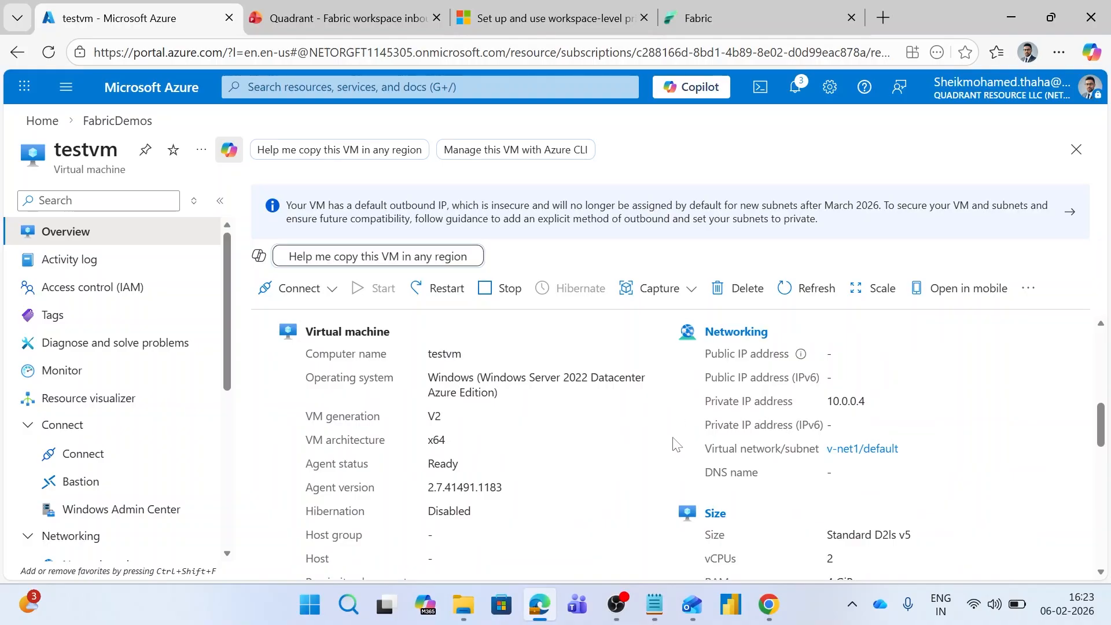
{"action": "scroll", "coordinate": [644, 421], "scroll_direction": "down", "scroll_amount": 2}
{"action": "scroll", "coordinate": [637, 428], "scroll_direction": "up", "scroll_amount": 4}
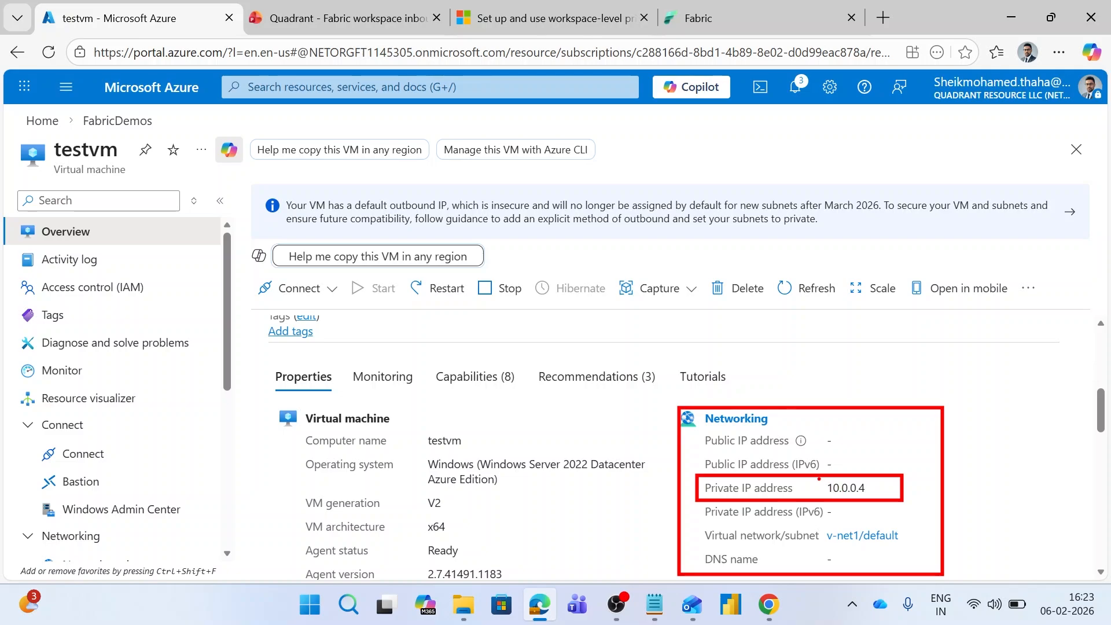
{"action": "key", "text": "Escape"}
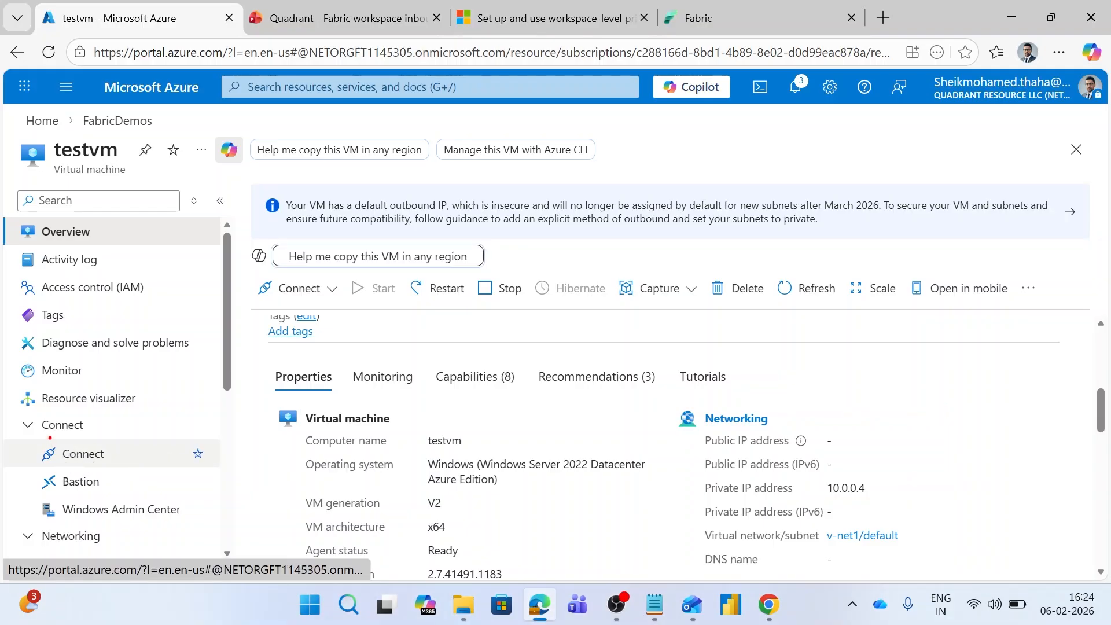
{"action": "left_click_drag", "start_coordinate": [33, 445], "coordinate": [215, 525]}
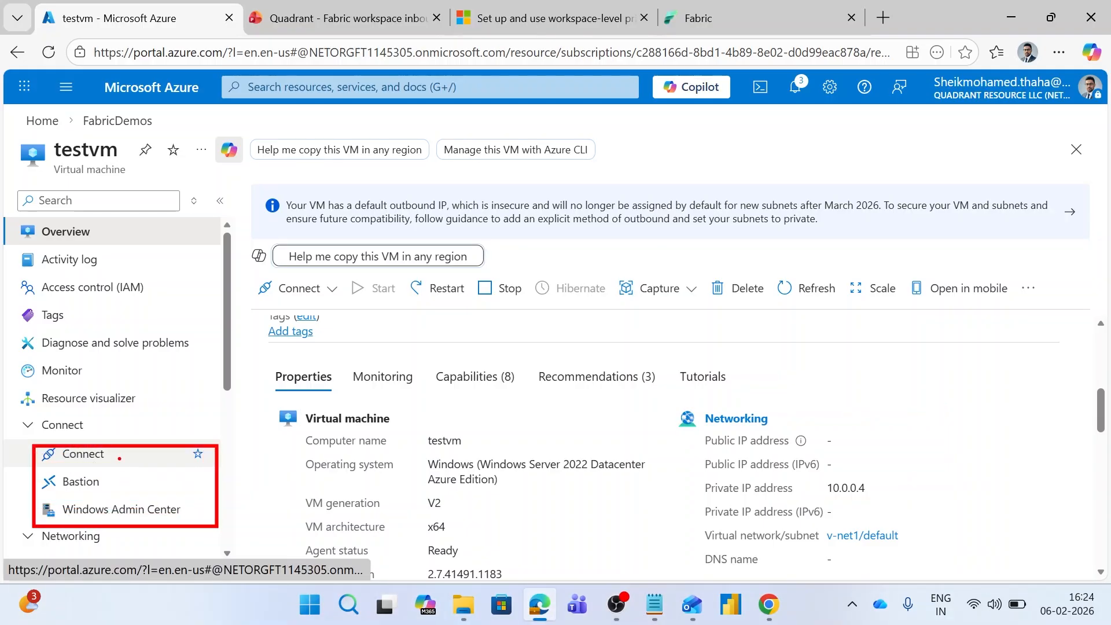
{"action": "key", "text": "Escape"}
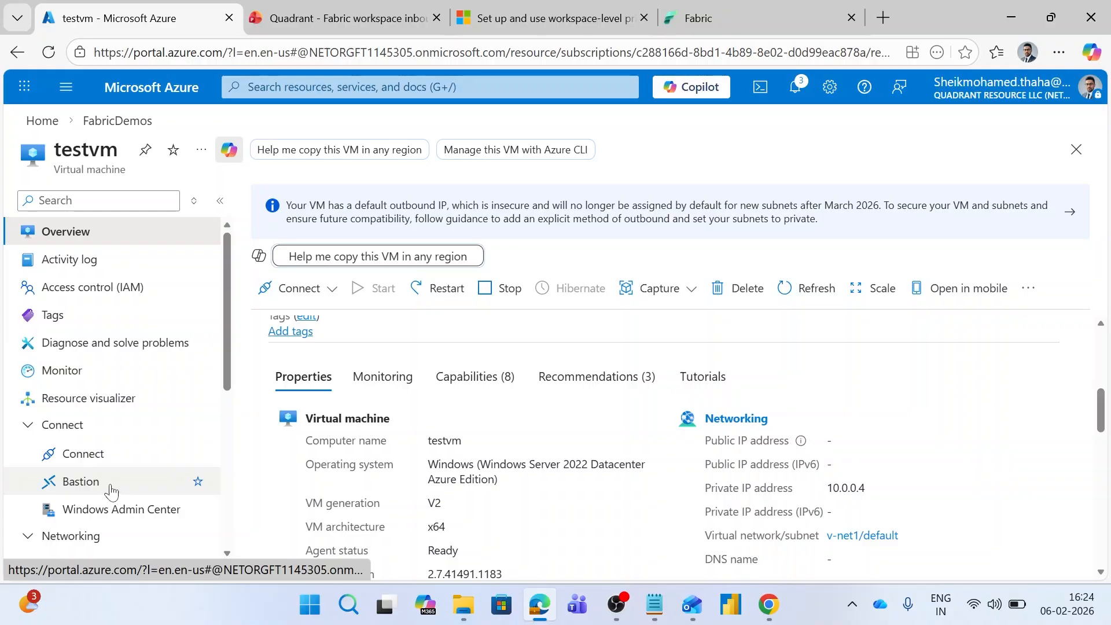
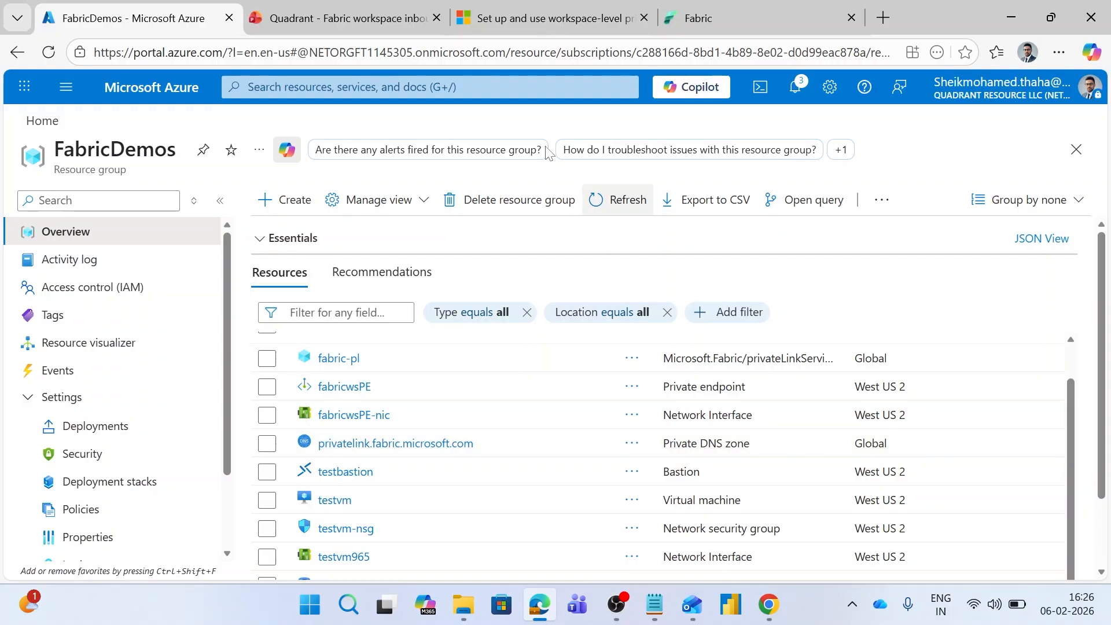
Switch to the Microsoft Learn documentation, open About workspace-level private links, and enlarge the overview diagram to examine the private link service for Workspace 1.
{"action": "left_click", "coordinate": [552, 18]}
{"action": "scroll", "coordinate": [215, 302], "scroll_direction": "up", "scroll_amount": 5}
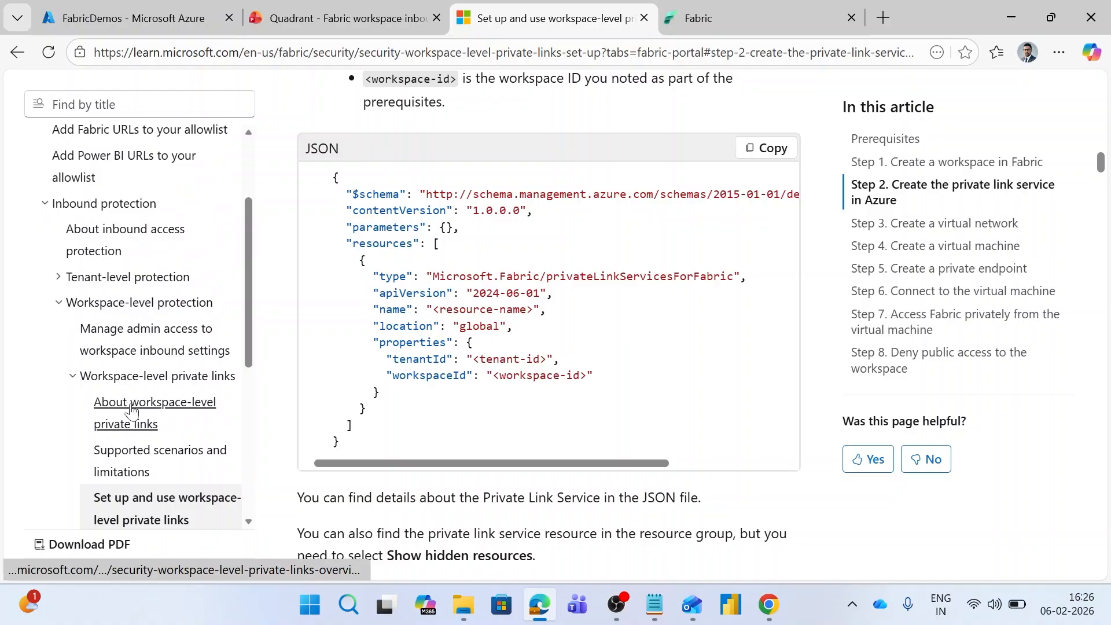
{"action": "left_click", "coordinate": [132, 412]}
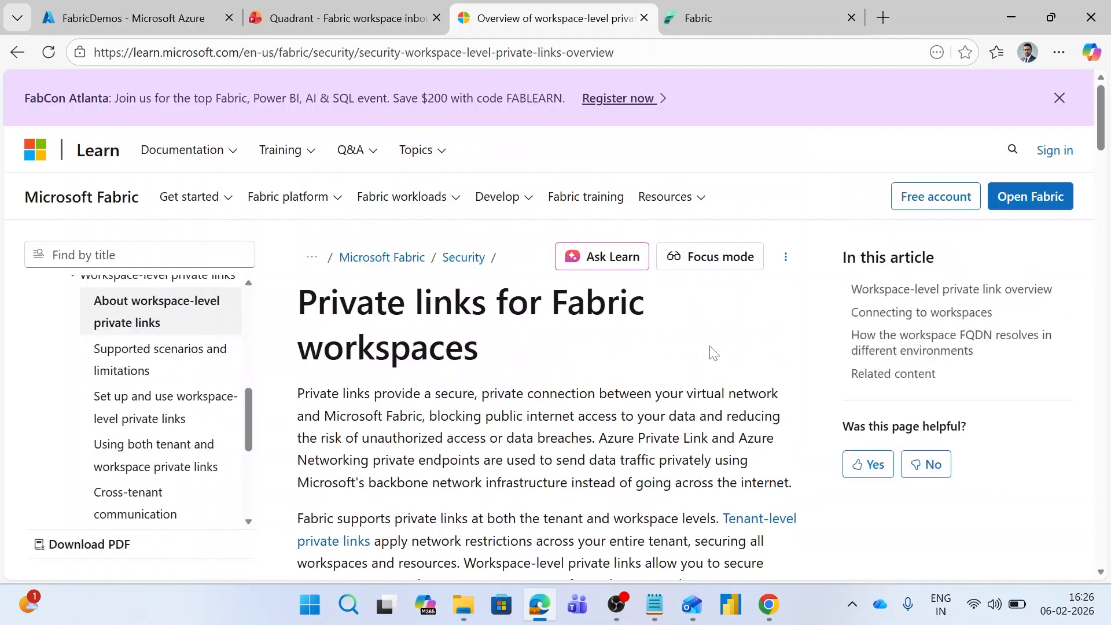
{"action": "scroll", "coordinate": [694, 342], "scroll_direction": "down", "scroll_amount": 8}
{"action": "left_click", "coordinate": [692, 333]}
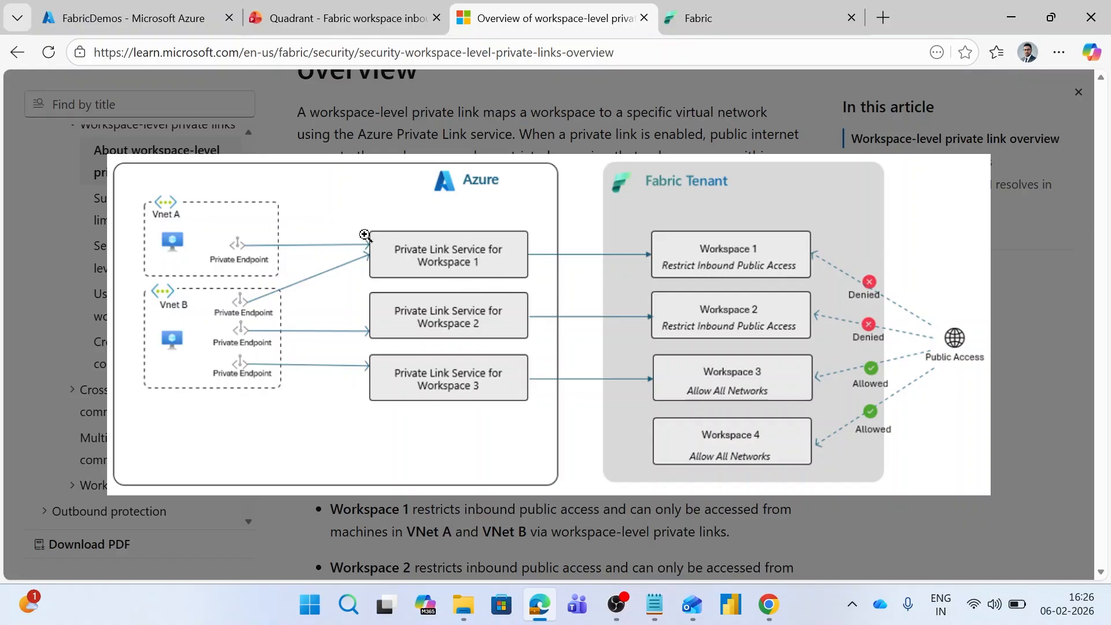
{"action": "key", "text": "ctrl+2"}
{"action": "left_click_drag", "start_coordinate": [370, 224], "coordinate": [550, 285]}
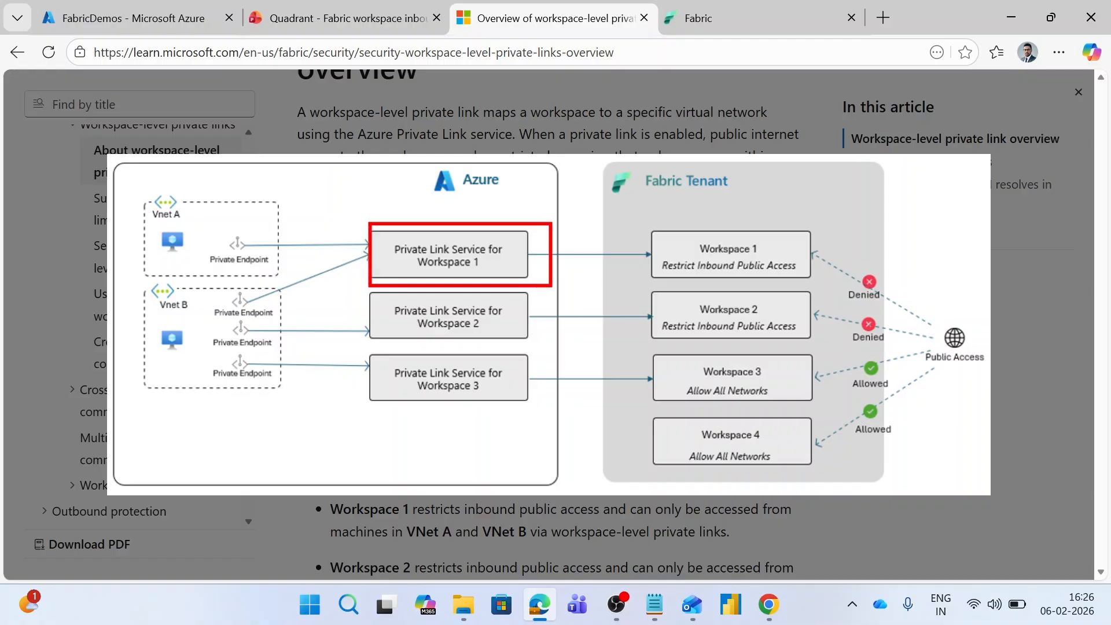
Examine Vnet A's virtual machine and its private endpoint connection to the private link service in the overview diagram.
{"action": "key", "text": "Escape"}
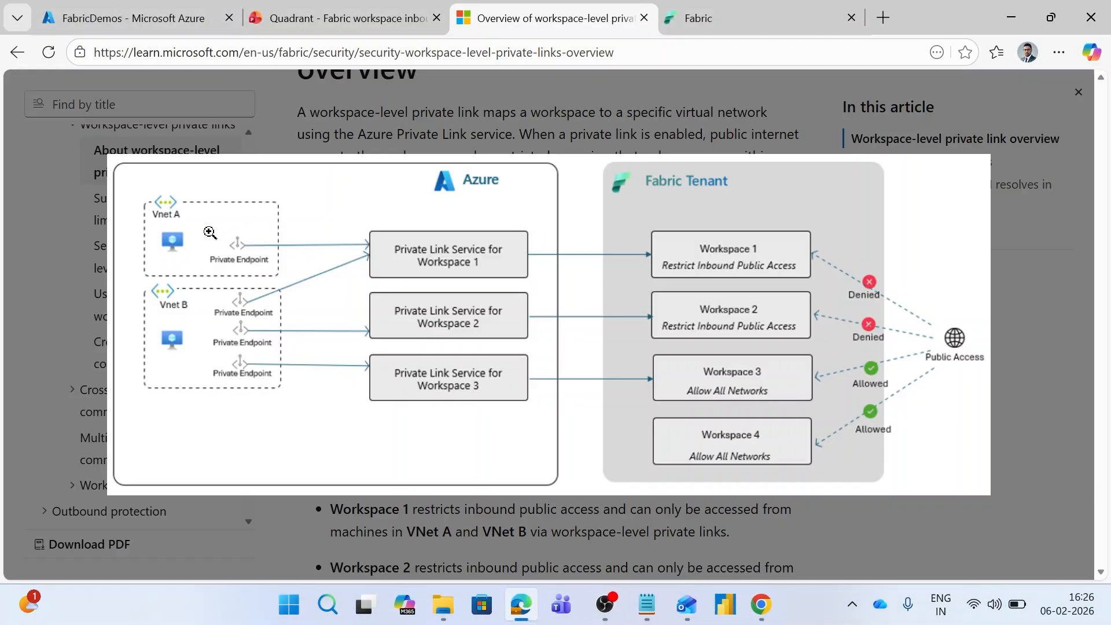
{"action": "key", "text": "ctrl+2"}
{"action": "mouse_move", "coordinate": [142, 194]}
{"action": "left_mouse_down"}
{"action": "mouse_move", "coordinate": [184, 215]}
{"action": "mouse_move", "coordinate": [191, 272]}
{"action": "mouse_move", "coordinate": [207, 285]}
{"action": "left_mouse_up"}
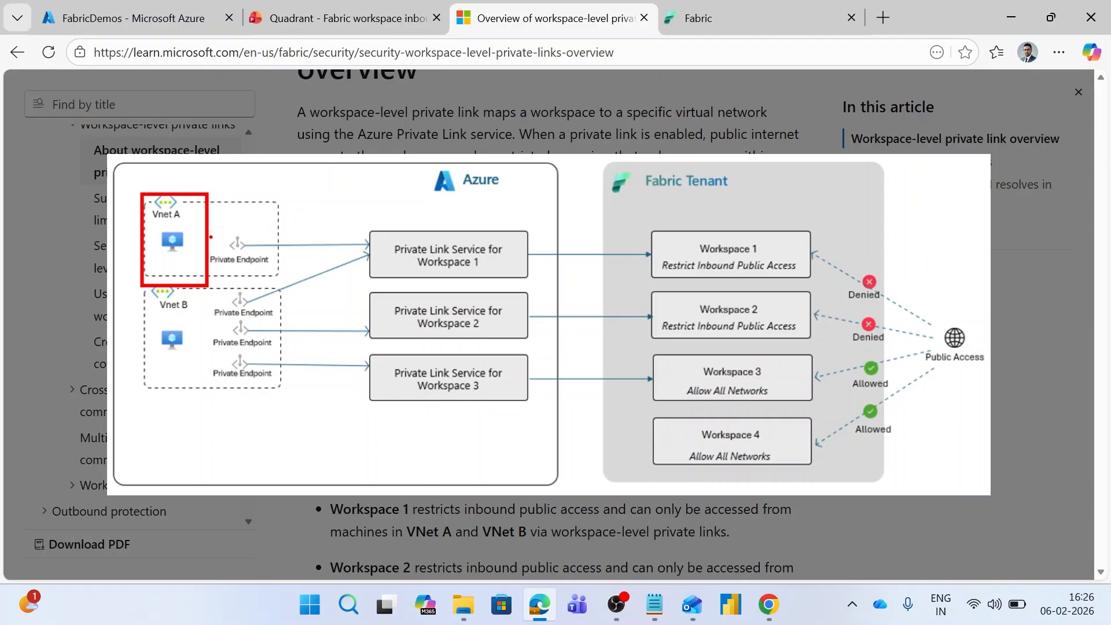
{"action": "left_click_drag", "start_coordinate": [211, 237], "coordinate": [317, 275]}
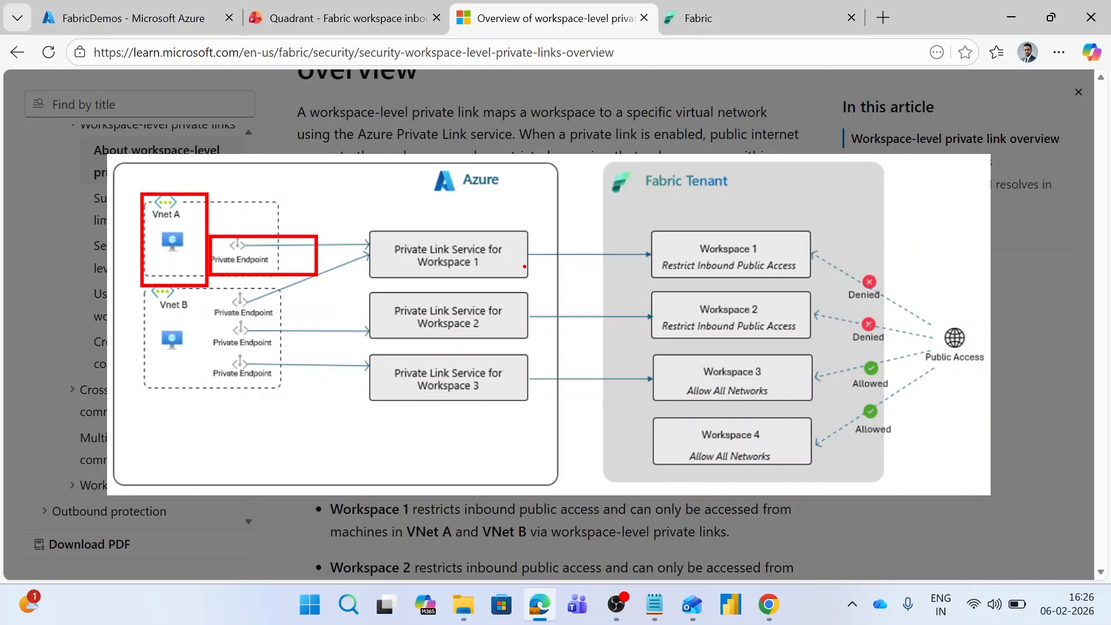
{"action": "key", "text": "Escape"}
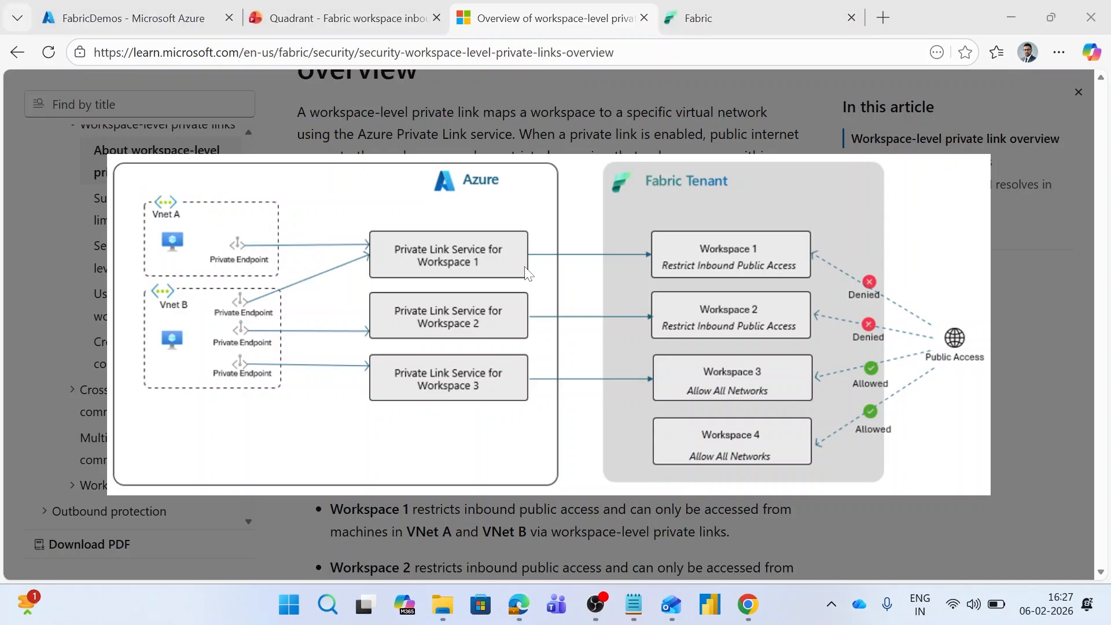
Switch to the Azure portal, search for "private endpoint", open the Private endpoints service and start creating a new private endpoint.
{"action": "left_click", "coordinate": [149, 26]}
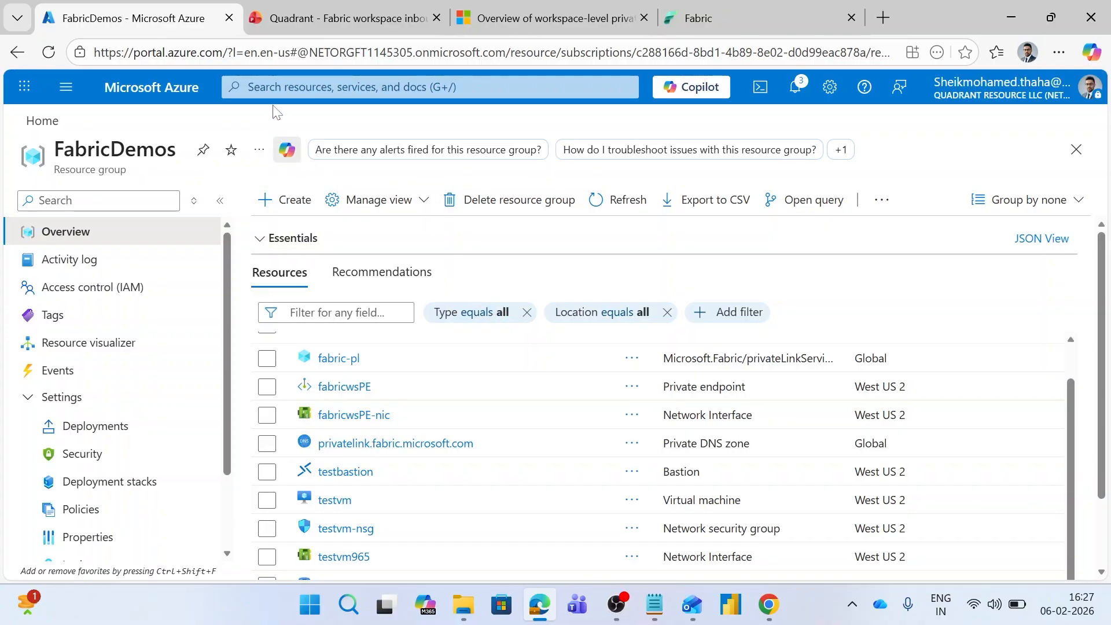
{"action": "left_click", "coordinate": [276, 87]}
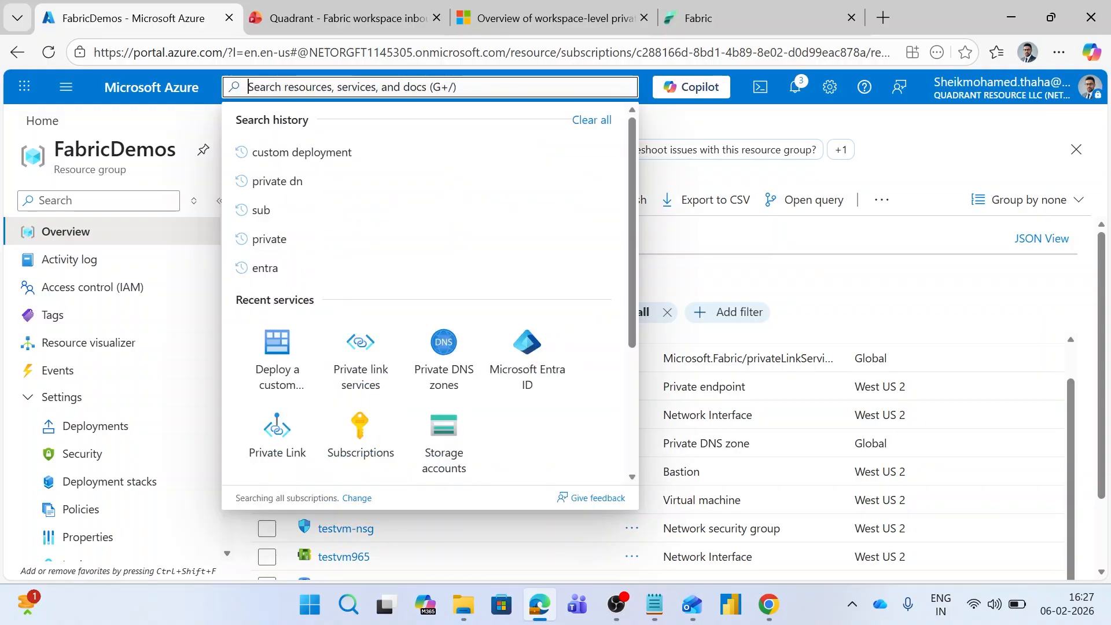
{"action": "type", "text": "private end"}
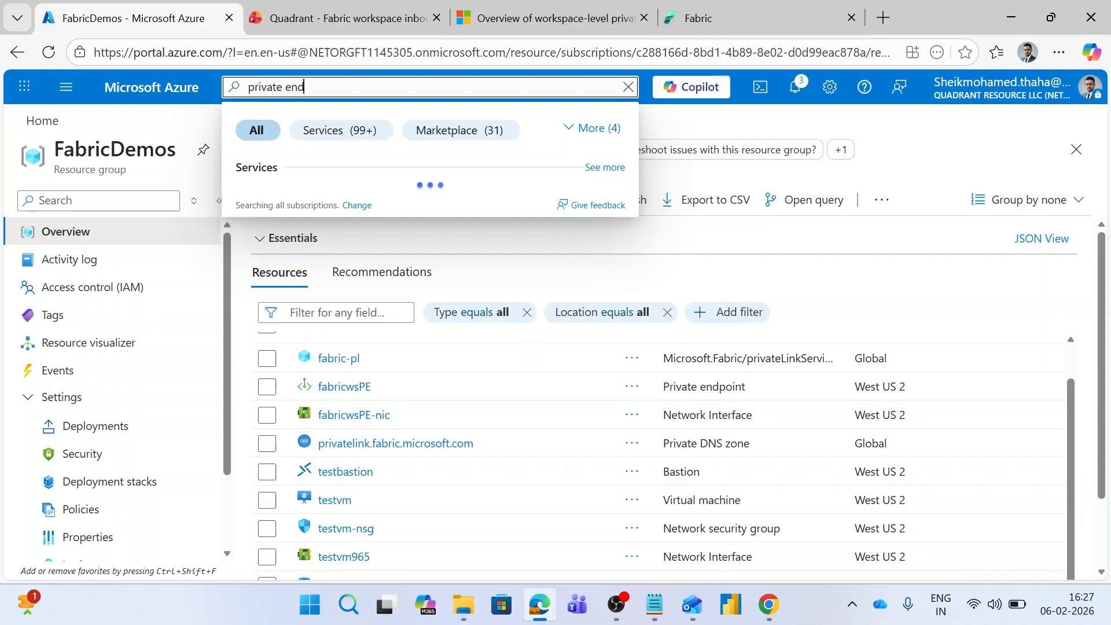
{"action": "type", "text": "p"}
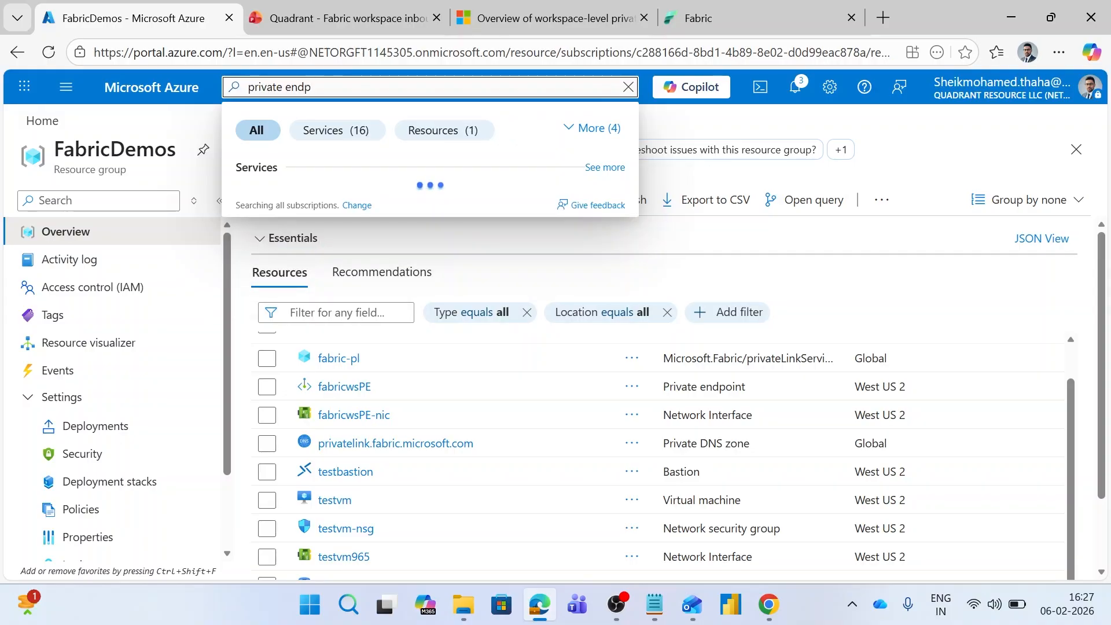
{"action": "type", "text": "oint"}
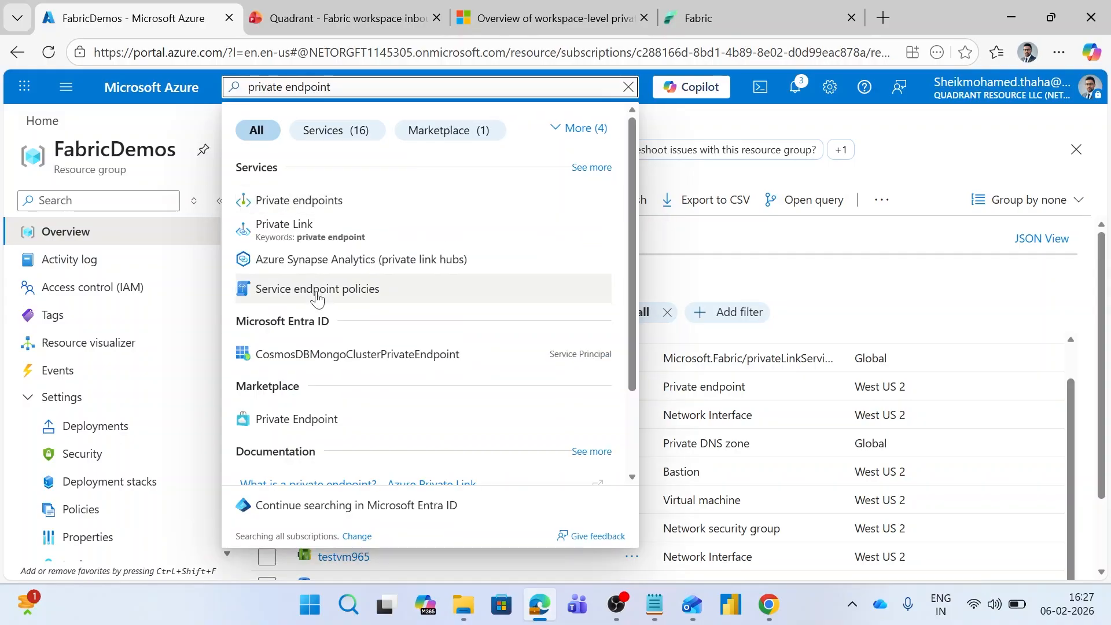
{"action": "left_click", "coordinate": [300, 201]}
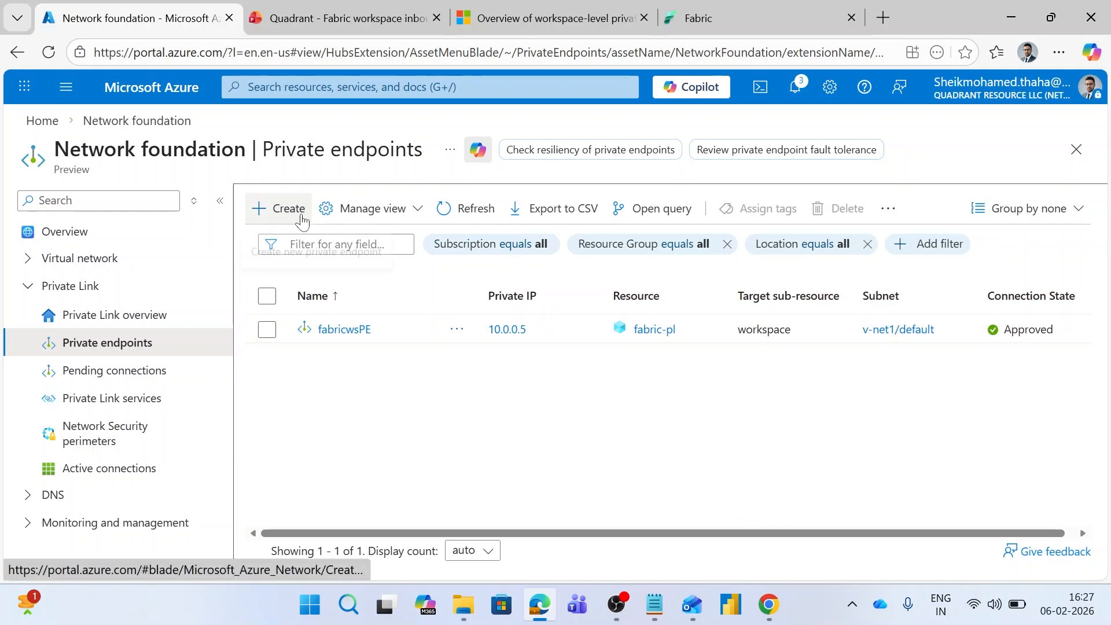
{"action": "left_click", "coordinate": [276, 208]}
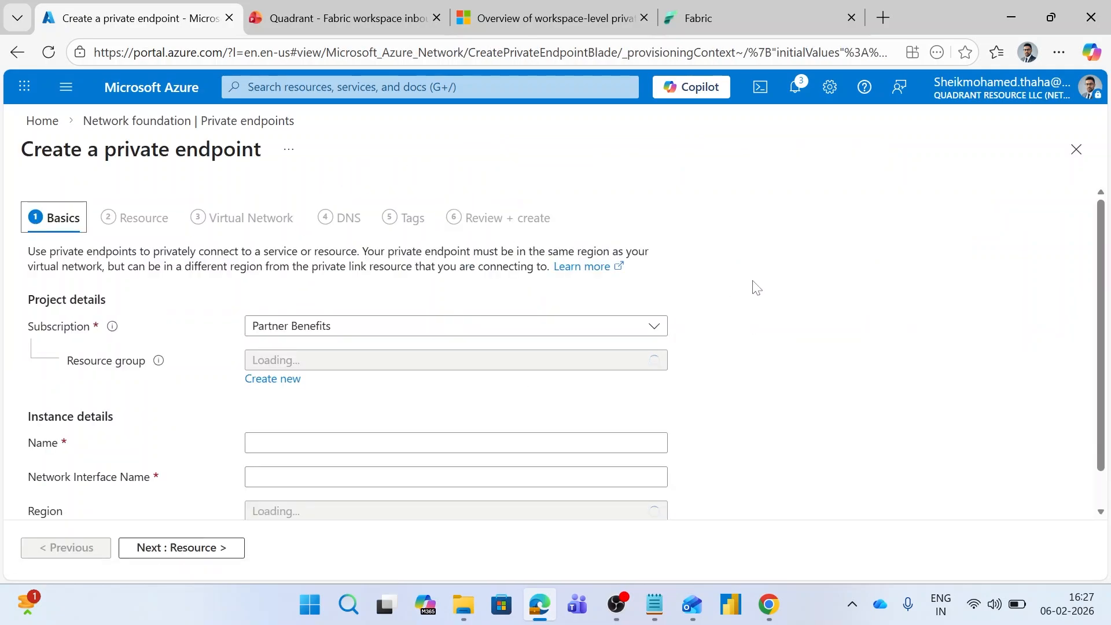
Name the private endpoint testPE in resource group FabricDemos, keep region West US 2, and continue to the resource settings.
{"action": "scroll", "coordinate": [792, 303], "scroll_direction": "down", "scroll_amount": 1}
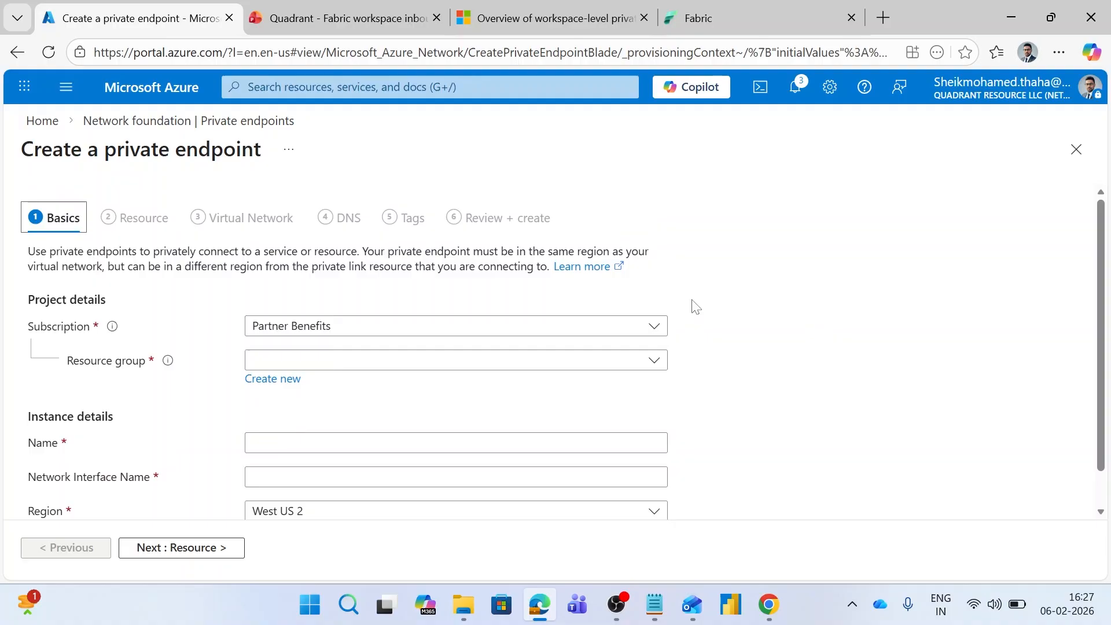
{"action": "scroll", "coordinate": [683, 333], "scroll_direction": "down", "scroll_amount": 1}
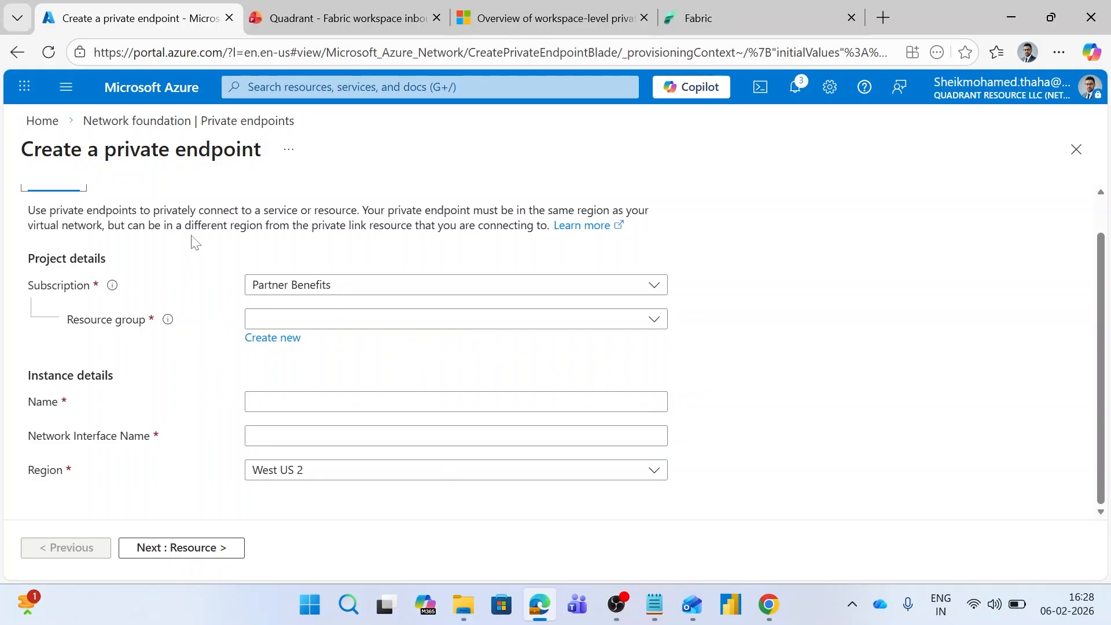
{"action": "scroll", "coordinate": [555, 347], "scroll_direction": "up", "scroll_amount": 1}
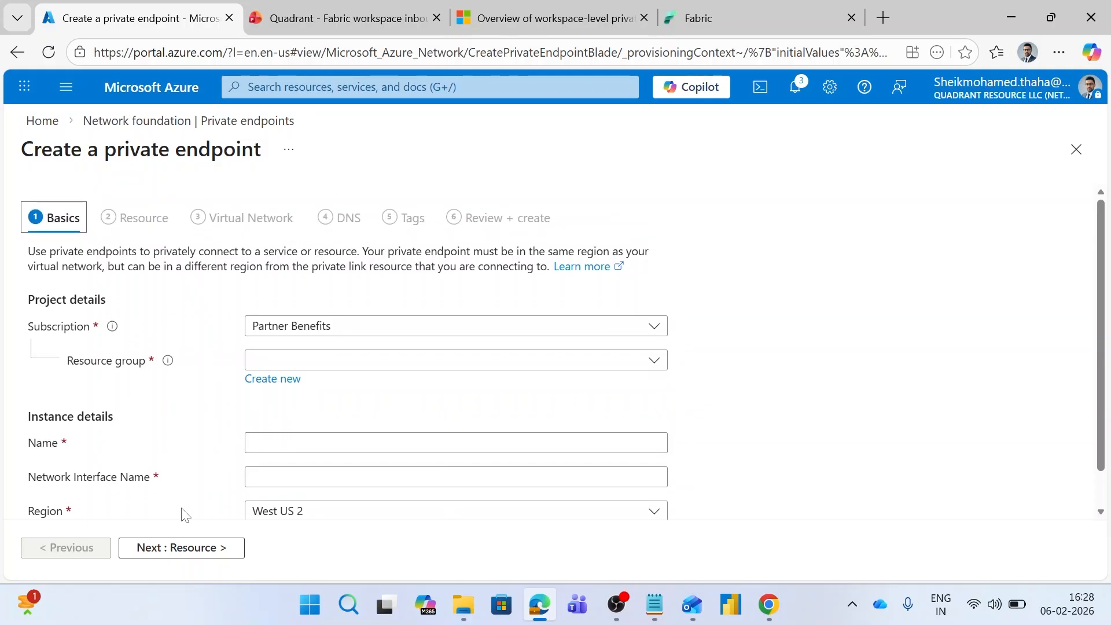
{"action": "scroll", "coordinate": [211, 440], "scroll_direction": "down", "scroll_amount": 1}
{"action": "left_click", "coordinate": [313, 401]}
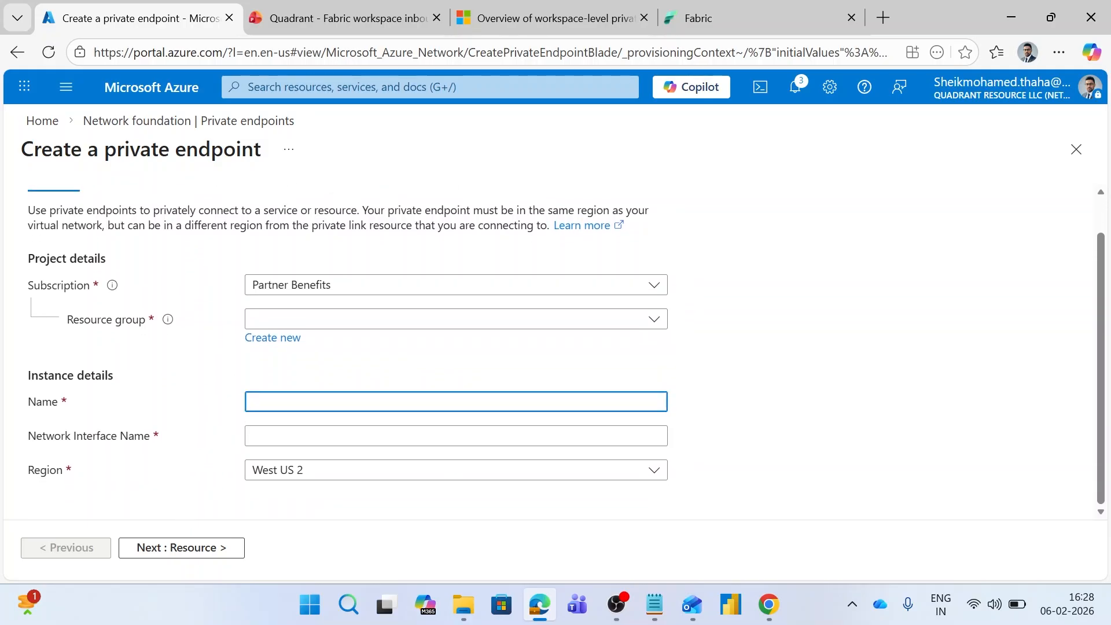
{"action": "type", "text": "testPE"}
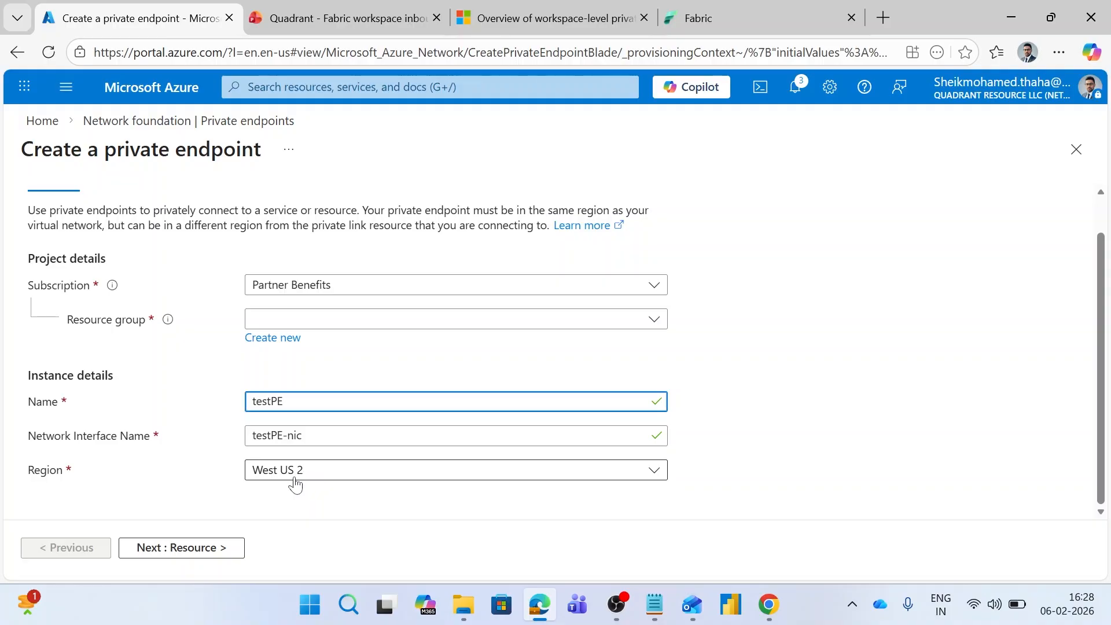
{"action": "left_click", "coordinate": [190, 552]}
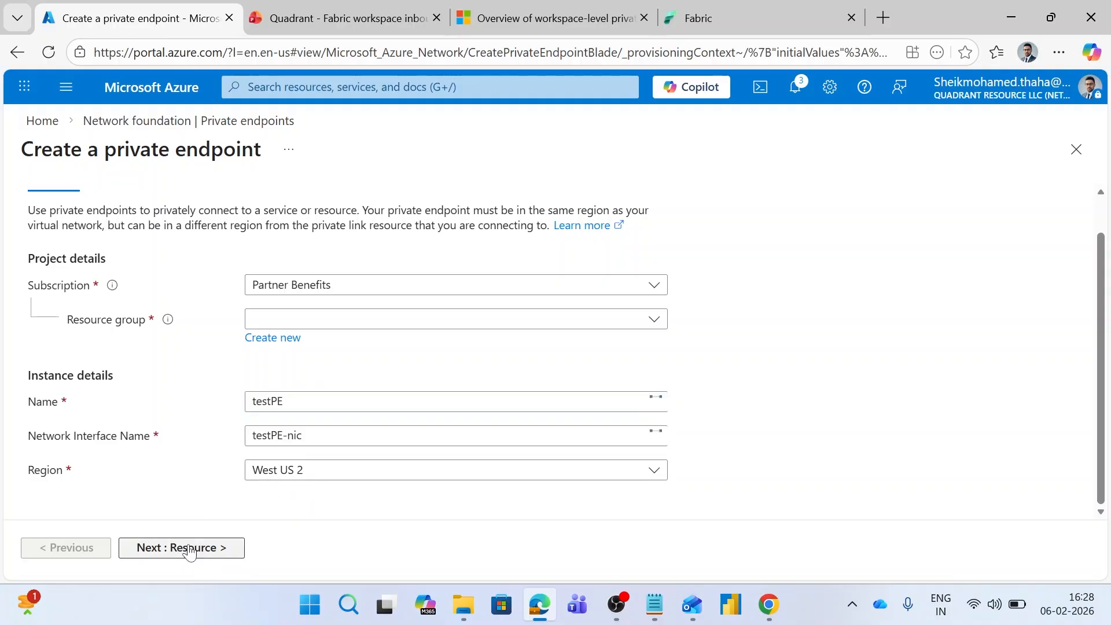
{"action": "left_click", "coordinate": [317, 319]}
{"action": "left_click", "coordinate": [314, 386]}
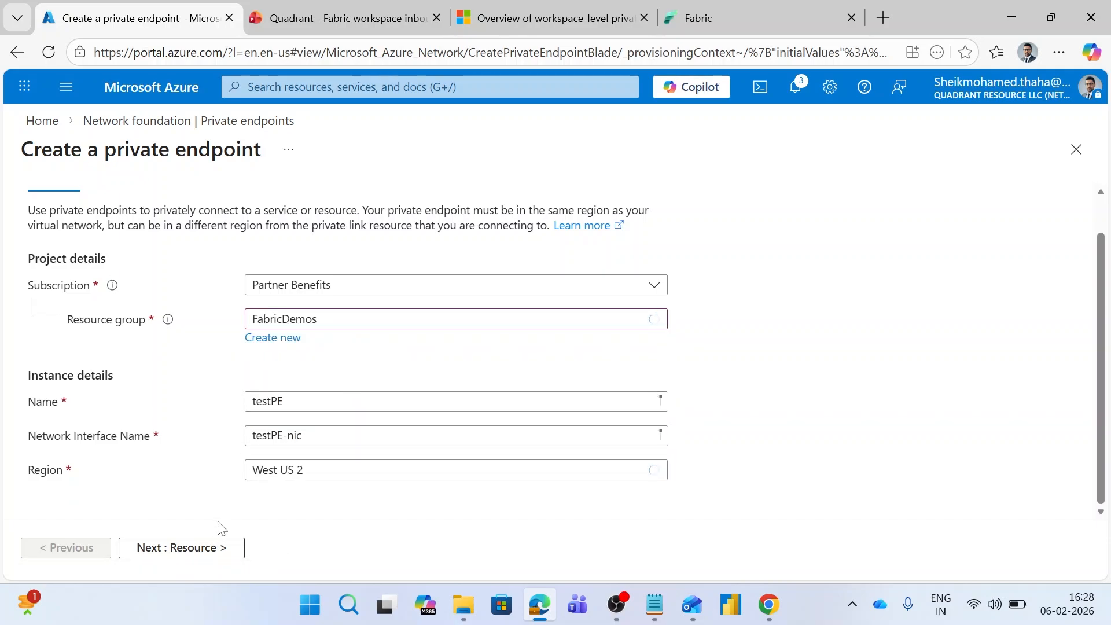
{"action": "left_click", "coordinate": [225, 549]}
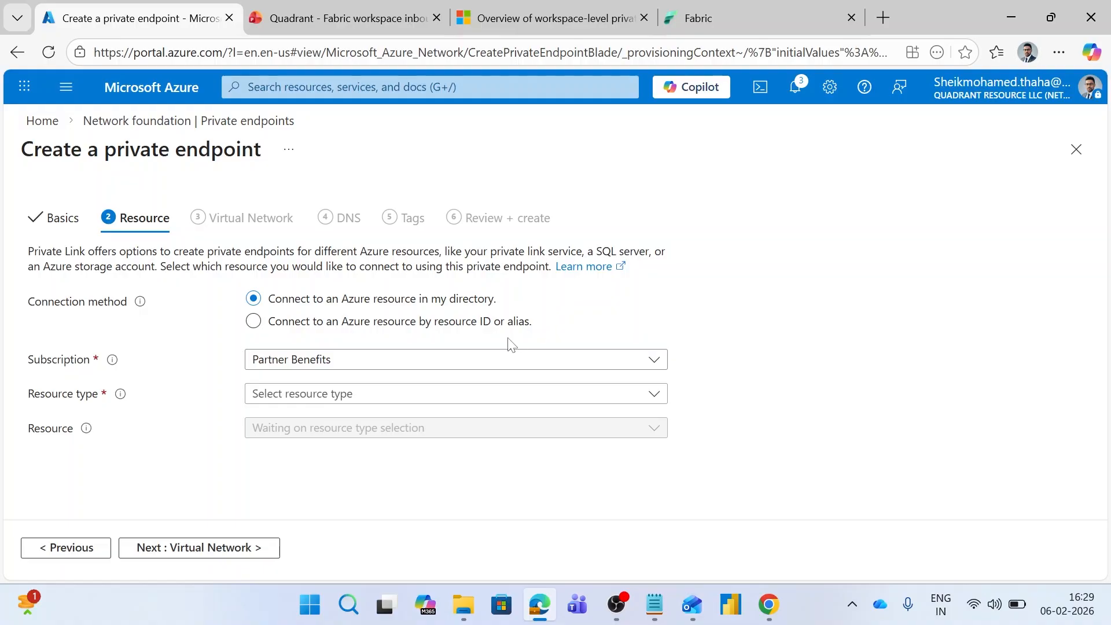
Set the resource type to Microsoft.Fabric/privateLinkServicesForFabric and choose fabric-pl as the private link resource.
{"action": "left_click", "coordinate": [403, 399]}
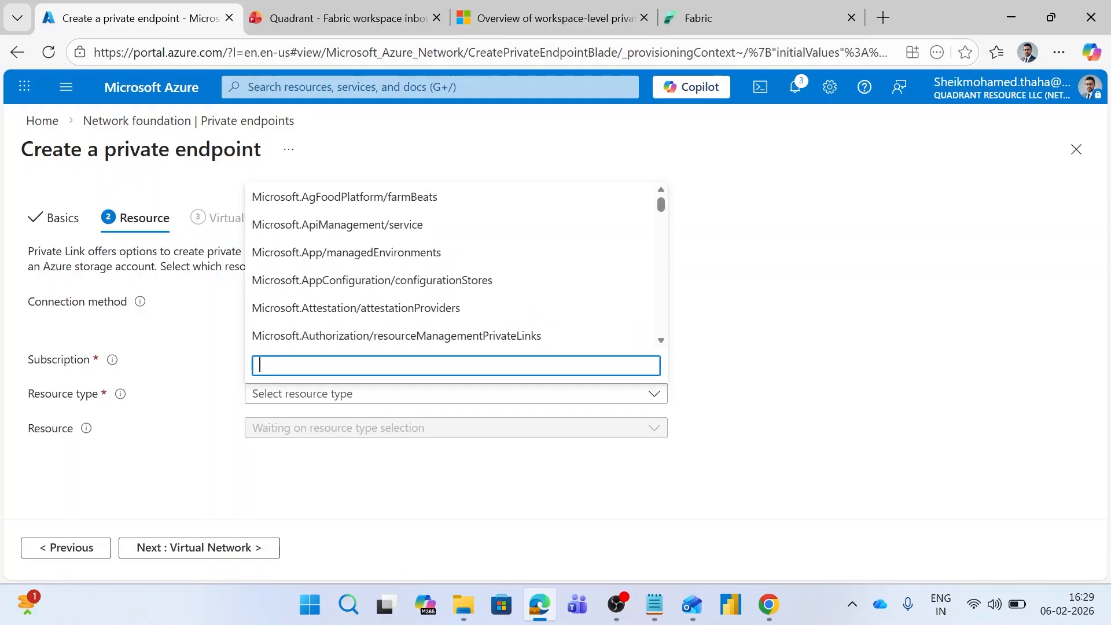
{"action": "type", "text": "fabric"}
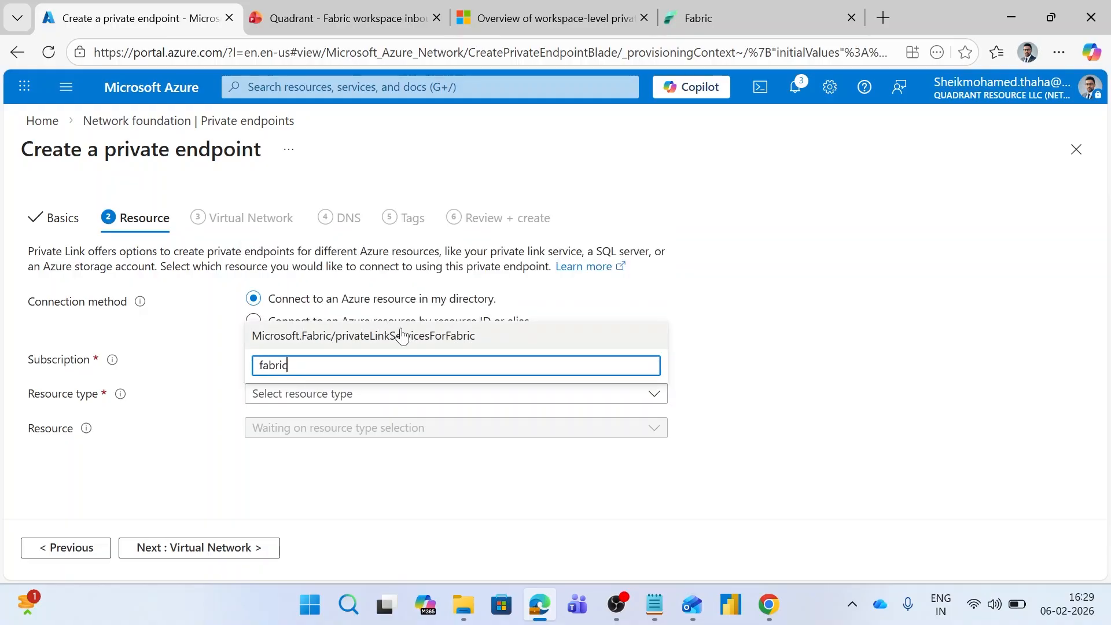
{"action": "mouse_move", "coordinate": [241, 325]}
{"action": "left_mouse_down"}
{"action": "mouse_move", "coordinate": [355, 343]}
{"action": "mouse_move", "coordinate": [565, 348]}
{"action": "left_mouse_up"}
{"action": "left_click", "coordinate": [454, 341]}
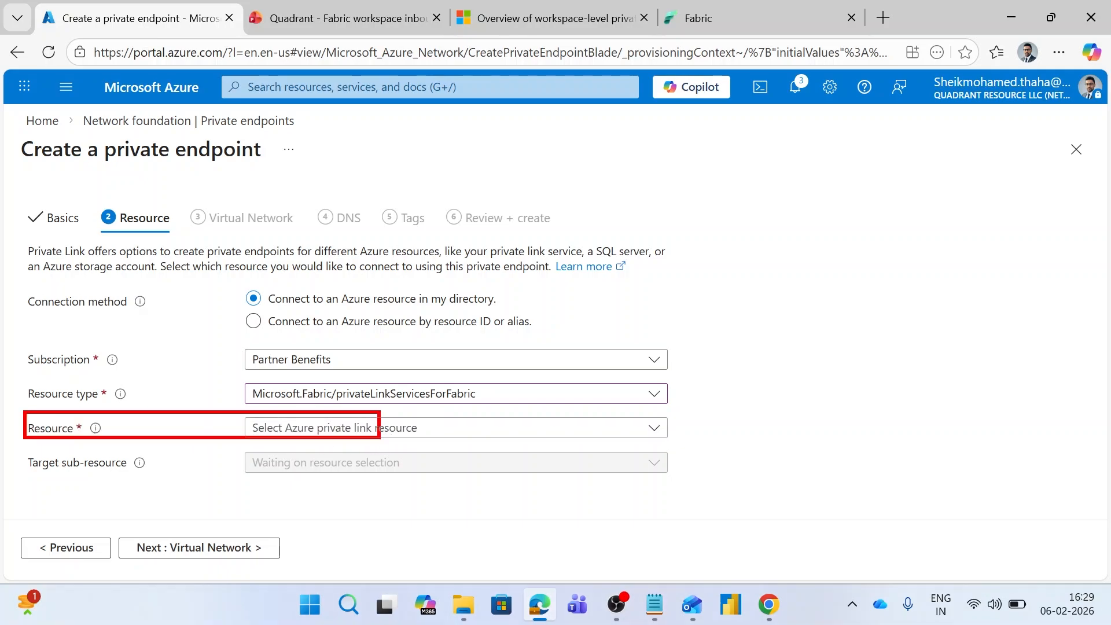
{"action": "left_click", "coordinate": [371, 429]}
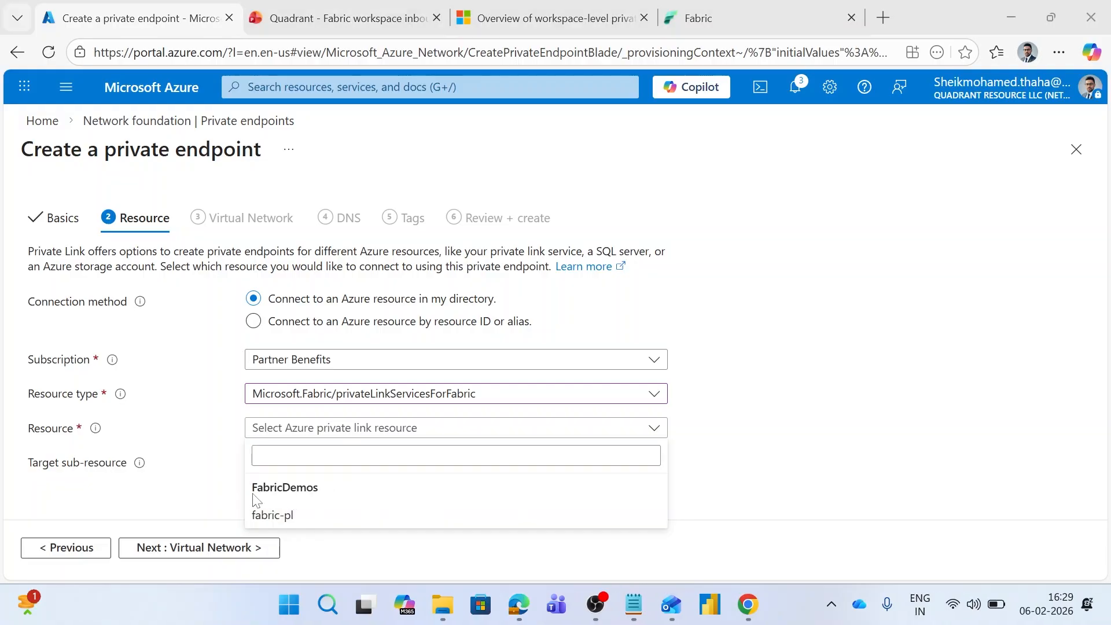
{"action": "left_click", "coordinate": [271, 516]}
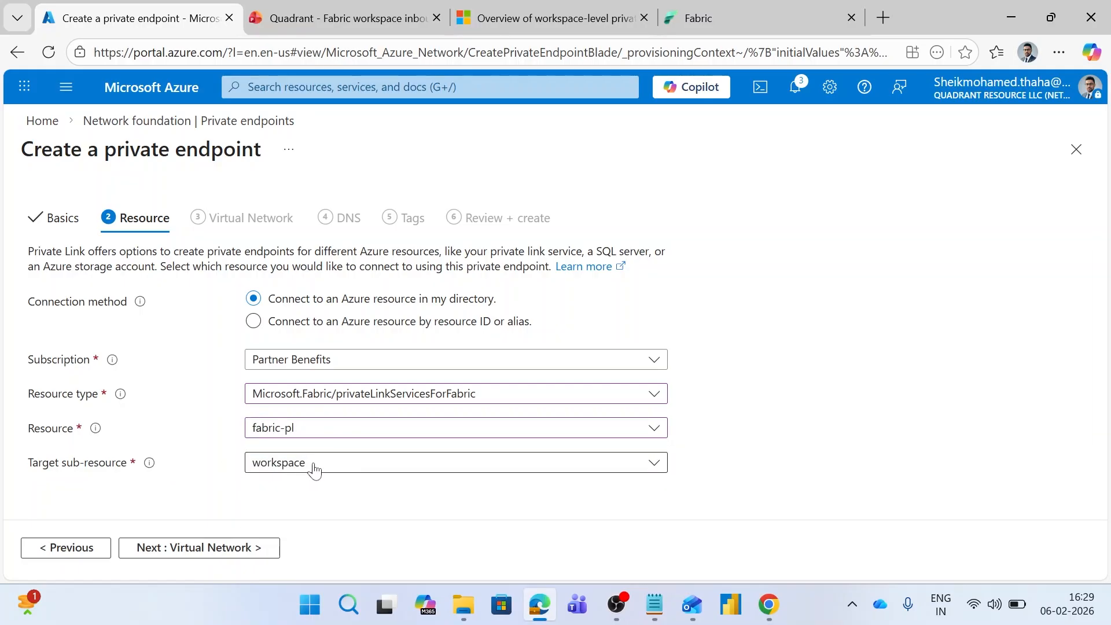
Keep workspace as the target sub-resource, review the resource selections, and continue to the virtual network settings.
{"action": "left_click", "coordinate": [314, 470]}
{"action": "left_click", "coordinate": [315, 470]}
{"action": "mouse_move", "coordinate": [34, 444]}
{"action": "left_mouse_down"}
{"action": "mouse_move", "coordinate": [697, 488]}
{"action": "mouse_move", "coordinate": [688, 484]}
{"action": "left_mouse_up"}
{"action": "key", "text": "Escape"}
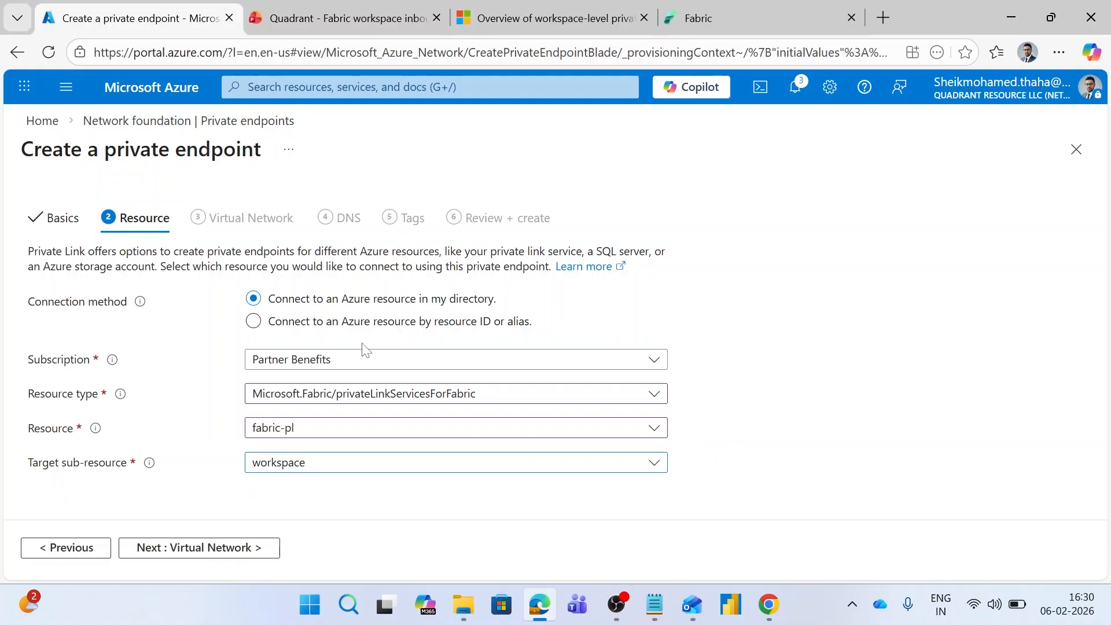
{"action": "key", "text": "ctrl+2"}
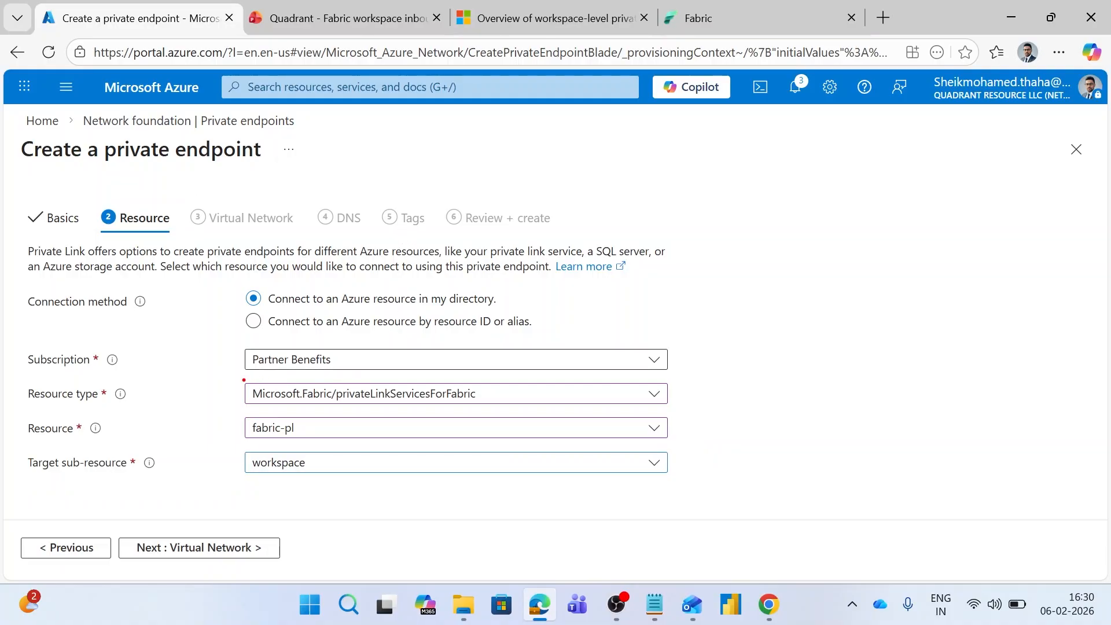
{"action": "mouse_move", "coordinate": [243, 380]}
{"action": "left_mouse_down"}
{"action": "mouse_move", "coordinate": [542, 412]}
{"action": "mouse_move", "coordinate": [727, 464]}
{"action": "mouse_move", "coordinate": [726, 490]}
{"action": "mouse_move", "coordinate": [669, 497]}
{"action": "left_mouse_up"}
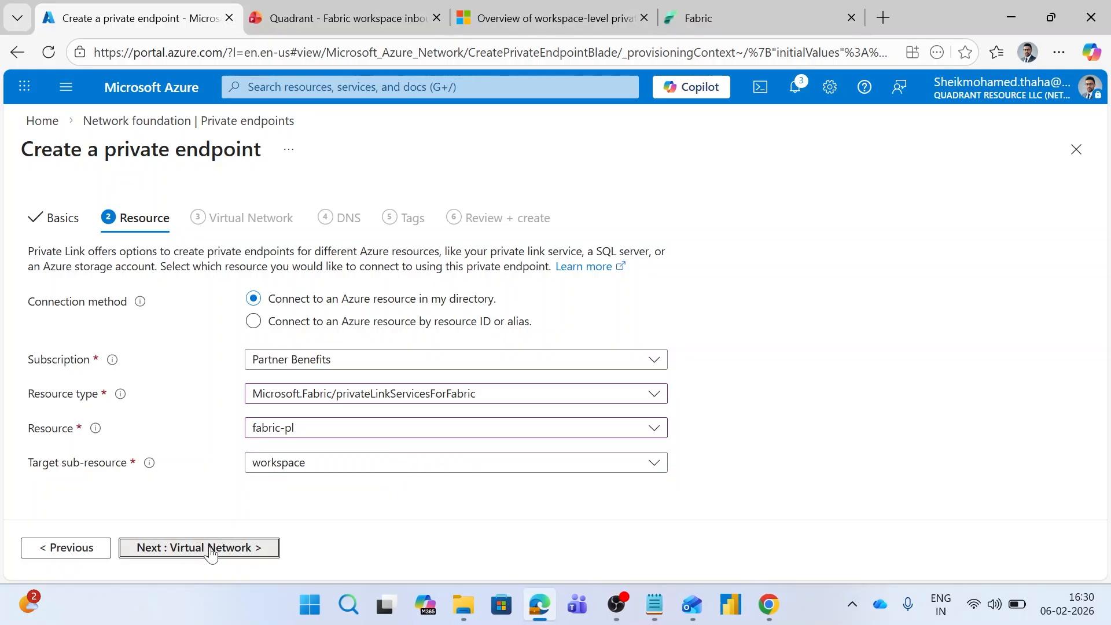
{"action": "left_click", "coordinate": [193, 546]}
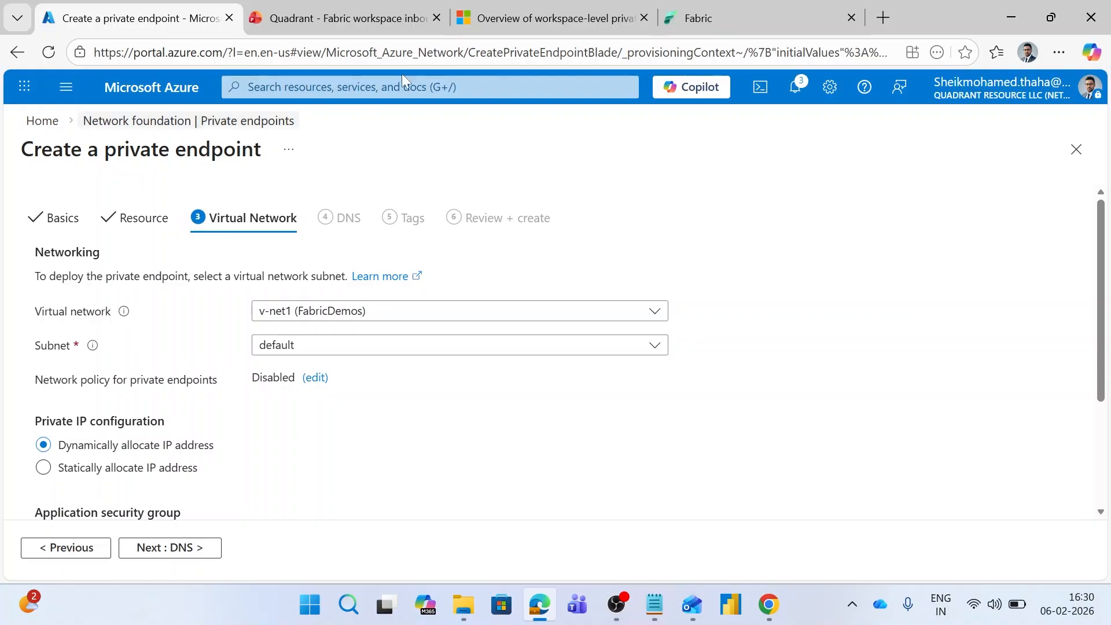
Switch to the Microsoft Learn overview diagram and check where the private endpoint sits inside Vnet A.
{"action": "left_click", "coordinate": [509, 28]}
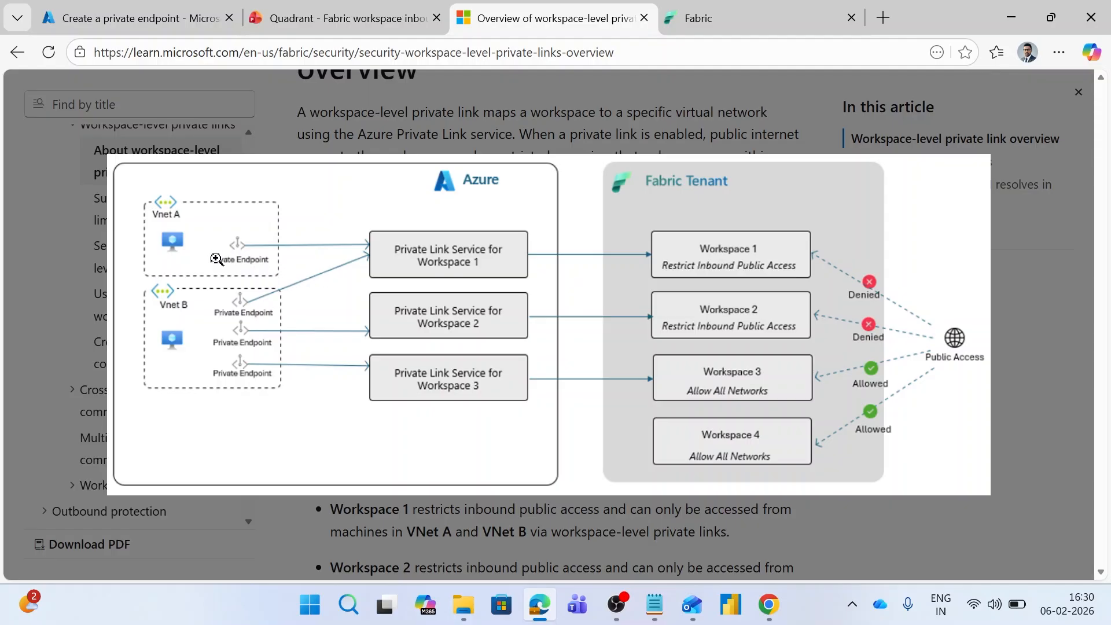
{"action": "left_click_drag", "start_coordinate": [209, 223], "coordinate": [296, 276]}
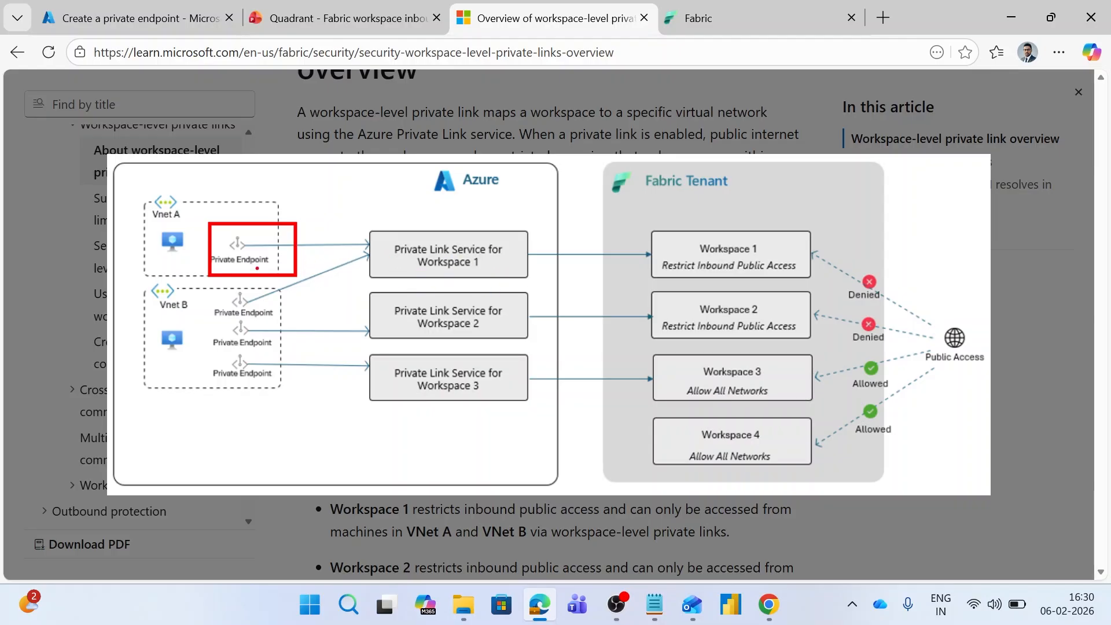
{"action": "key", "text": "Escape"}
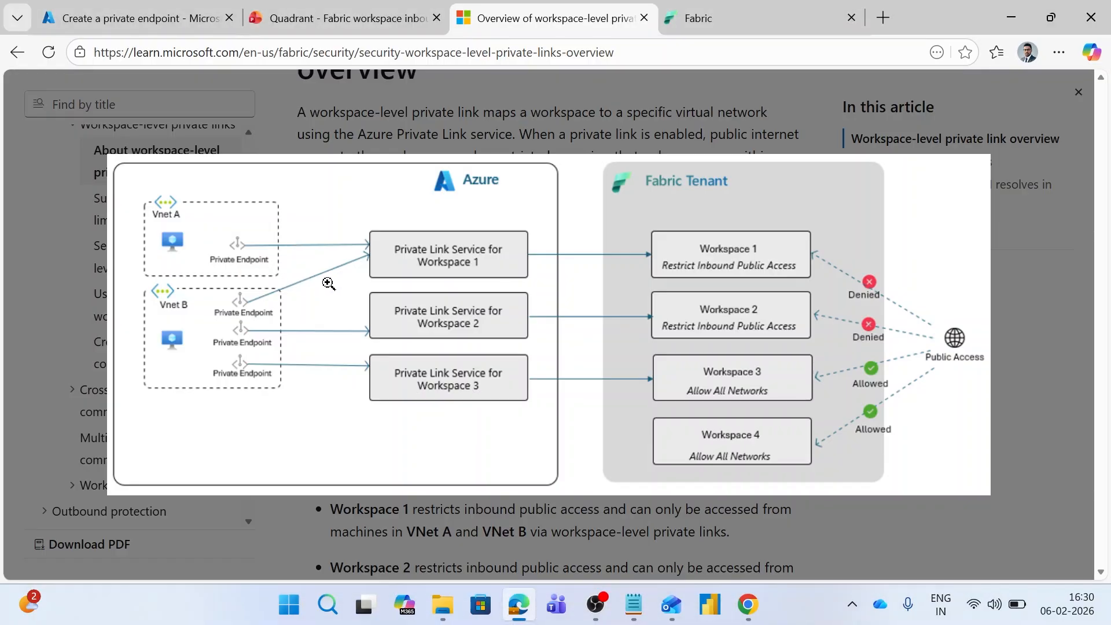
Back in the Azure portal, keep v-net1 (FabricDemos) with the default subnet, then on the DNS settings widen the Configuration name column.
{"action": "left_click", "coordinate": [155, 24]}
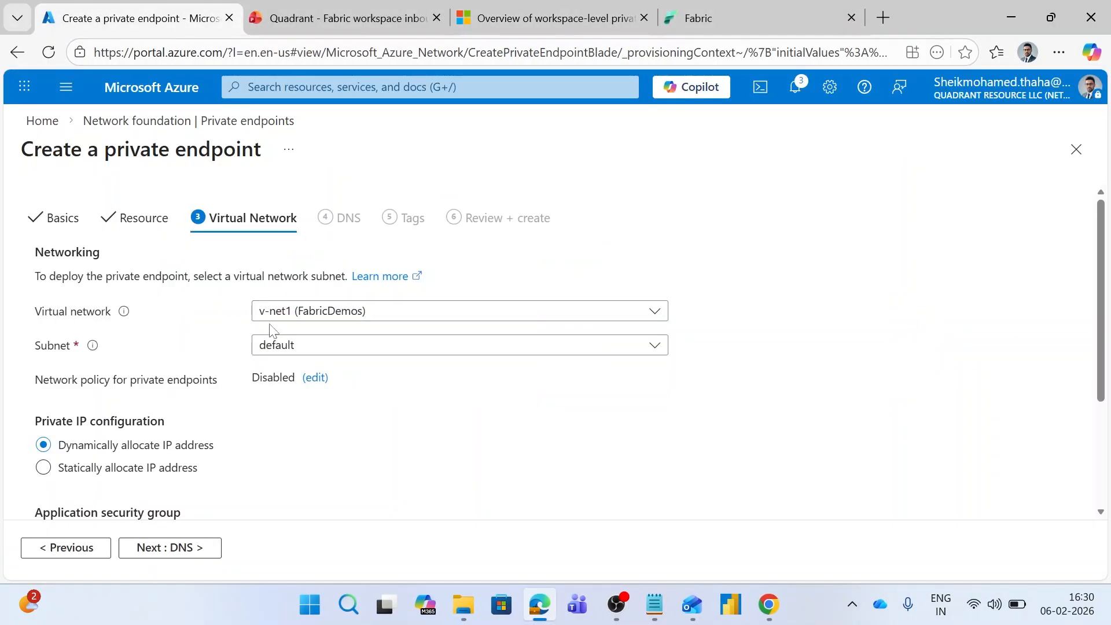
{"action": "scroll", "coordinate": [289, 327], "scroll_direction": "down", "scroll_amount": 3}
{"action": "scroll", "coordinate": [313, 342], "scroll_direction": "up", "scroll_amount": 3}
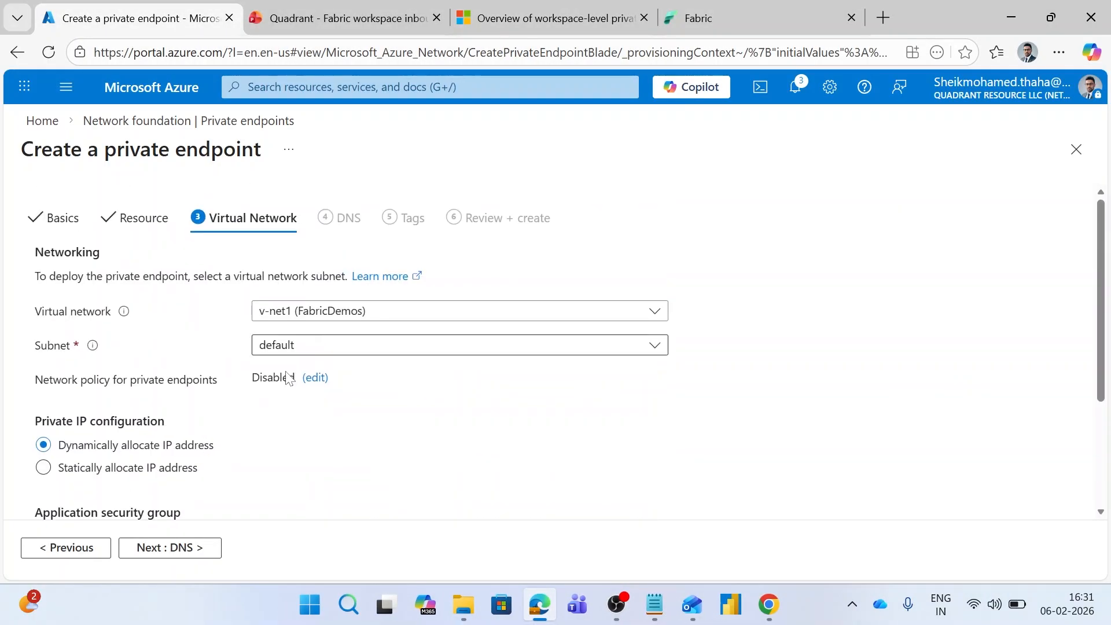
{"action": "left_click", "coordinate": [180, 557]}
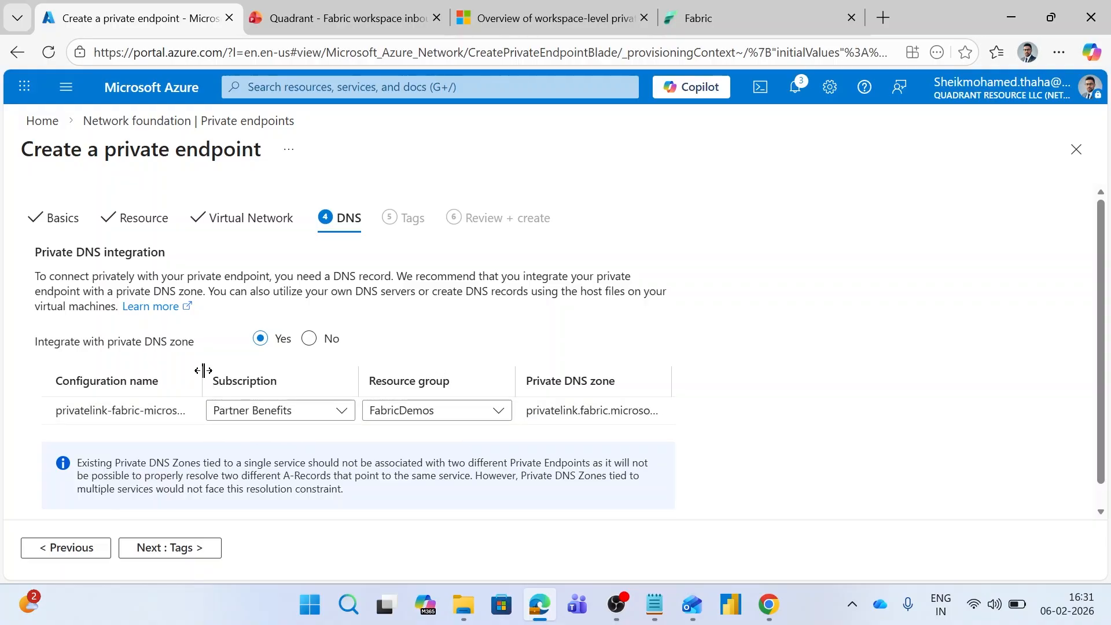
{"action": "left_click_drag", "start_coordinate": [204, 373], "coordinate": [282, 395]}
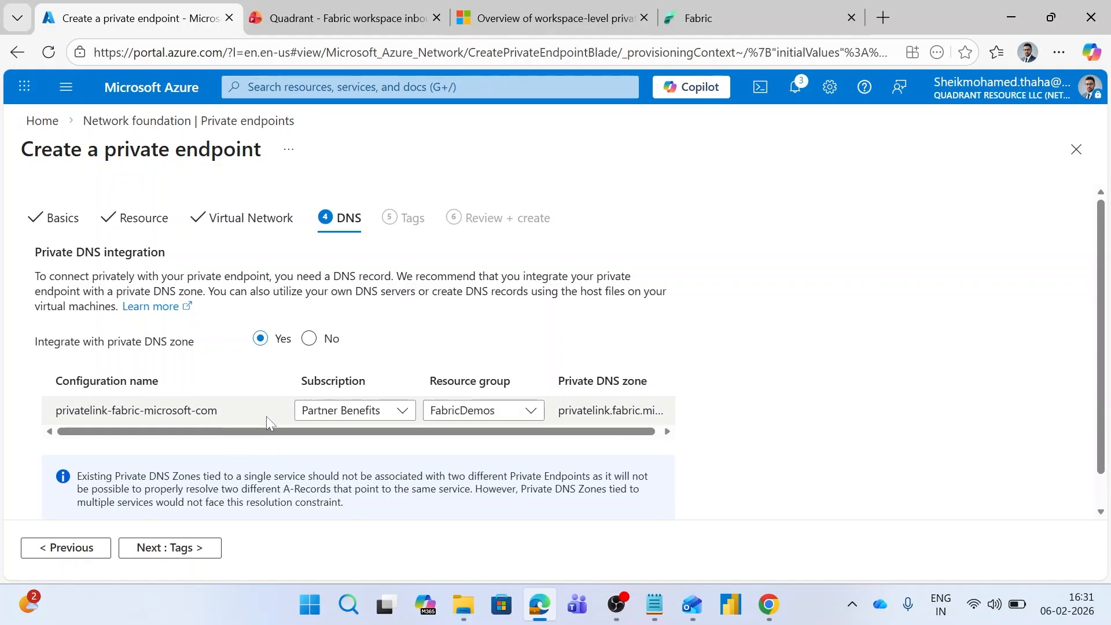
Review the private DNS integration row through to the Private DNS zone column, along with the note on existing zones.
{"action": "left_click_drag", "start_coordinate": [352, 432], "coordinate": [513, 446]}
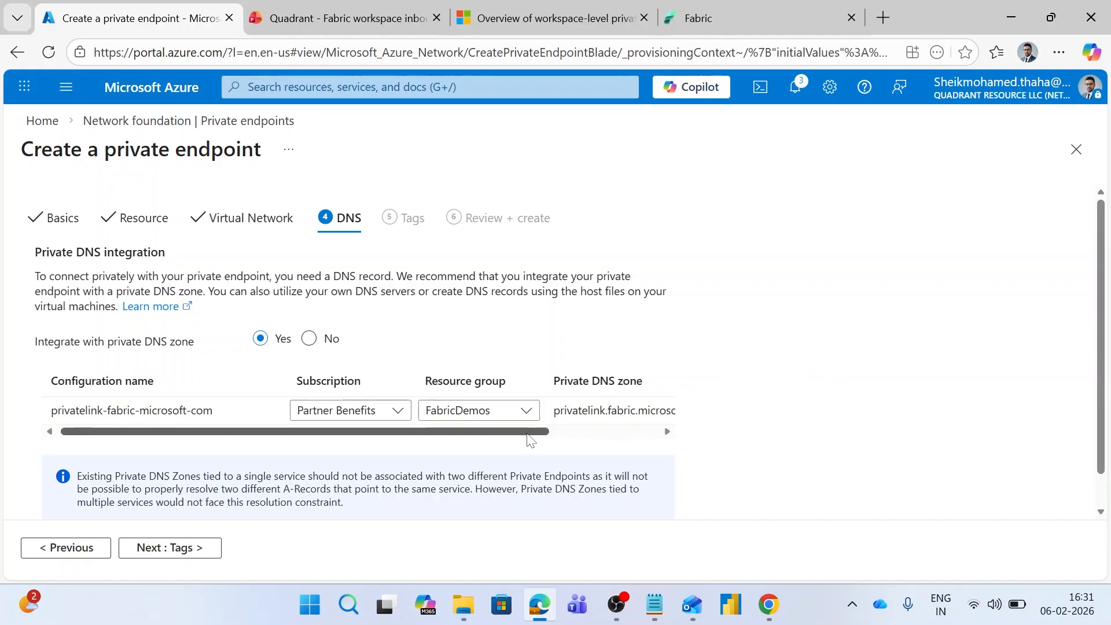
{"action": "left_click_drag", "start_coordinate": [528, 432], "coordinate": [637, 452]}
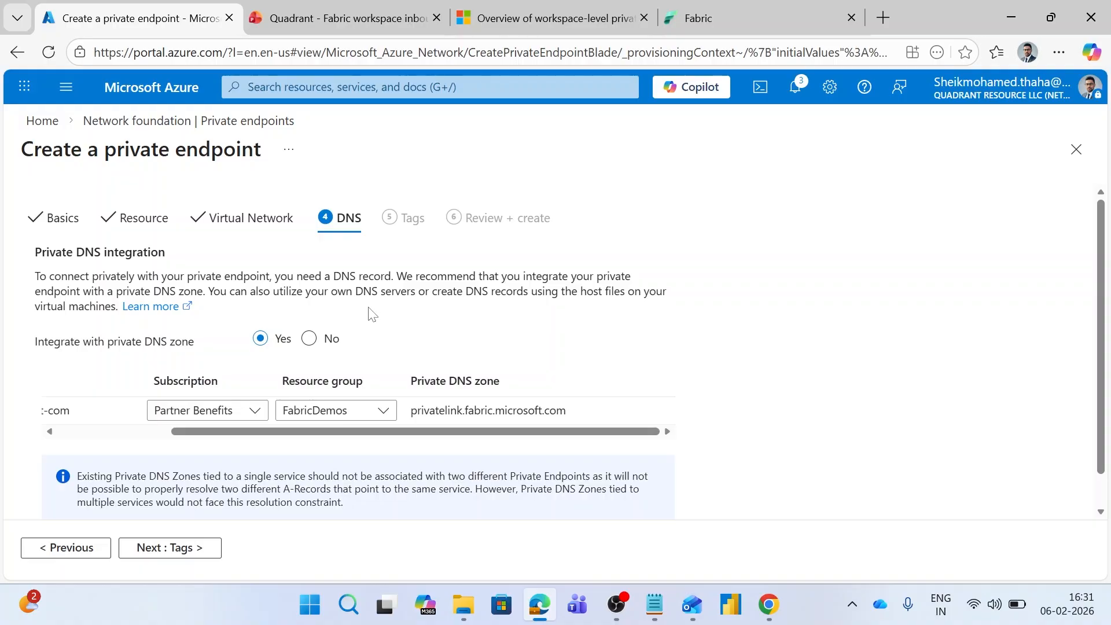
{"action": "scroll", "coordinate": [416, 339], "scroll_direction": "down", "scroll_amount": 1}
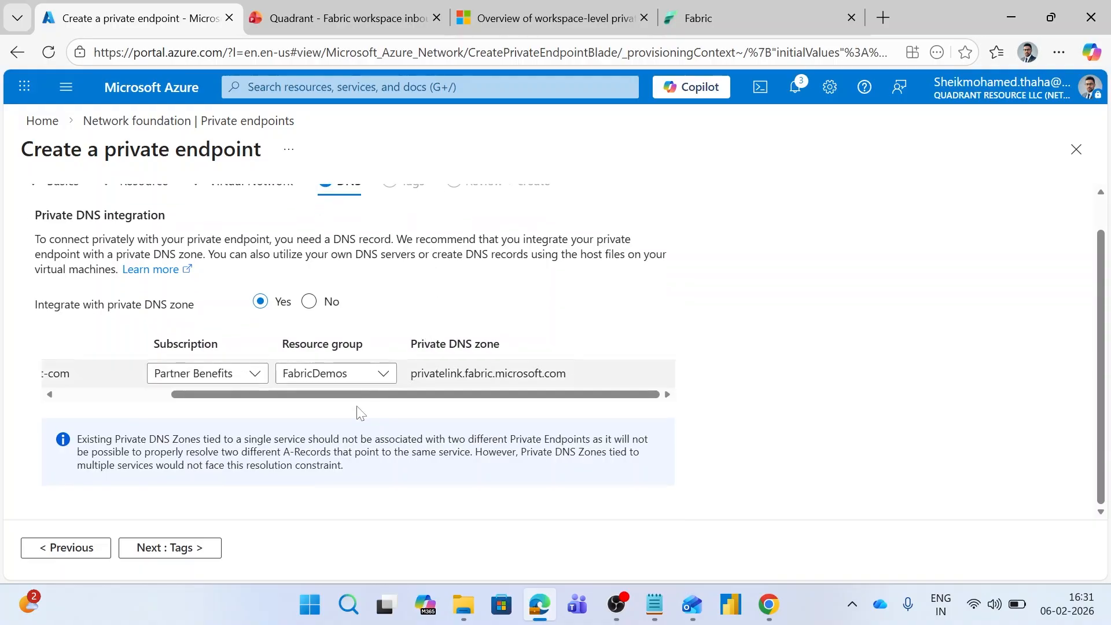
{"action": "scroll", "coordinate": [354, 411], "scroll_direction": "up", "scroll_amount": 1}
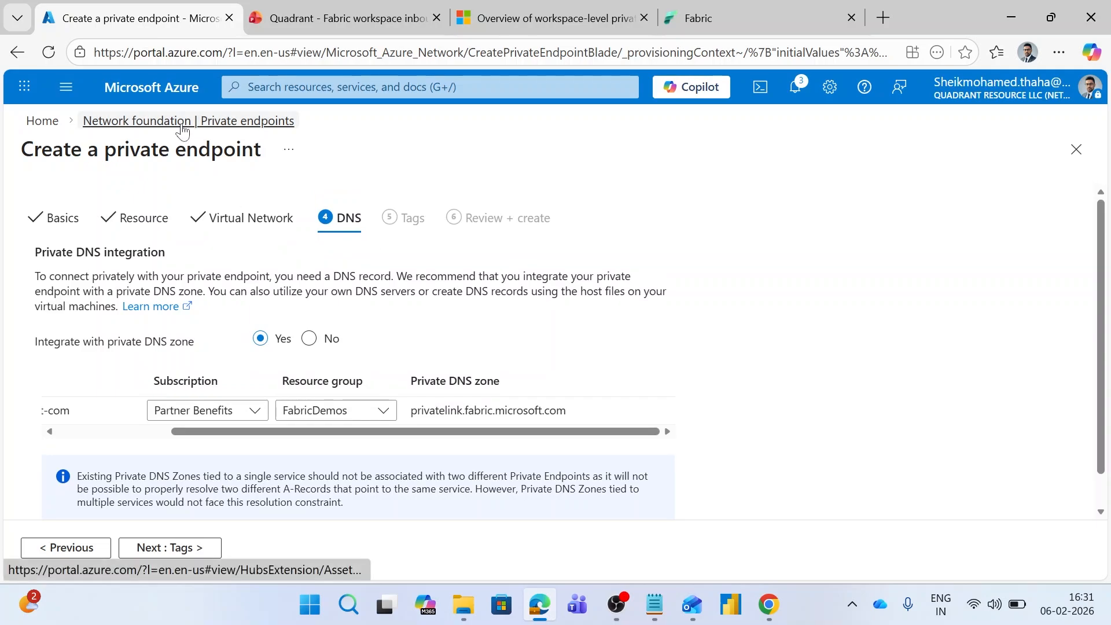
Leave the wizard, open the existing fabricwsPE private endpoint from the FabricDemos resource group, and review its virtual network, private link resource and target sub-resource.
{"action": "left_click", "coordinate": [43, 121]}
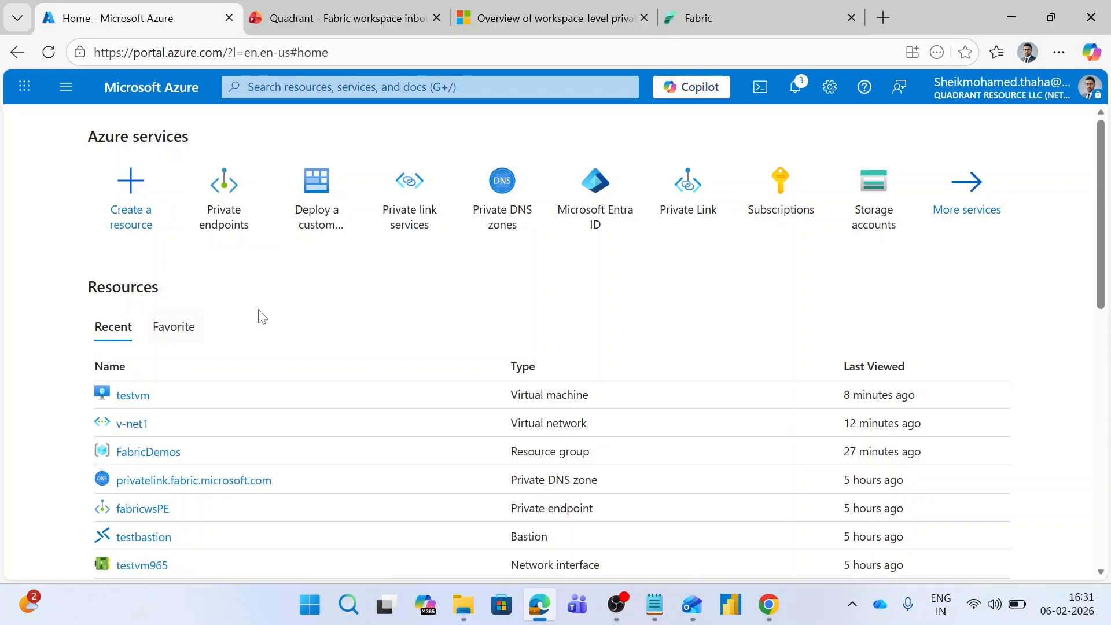
{"action": "left_click", "coordinate": [145, 453]}
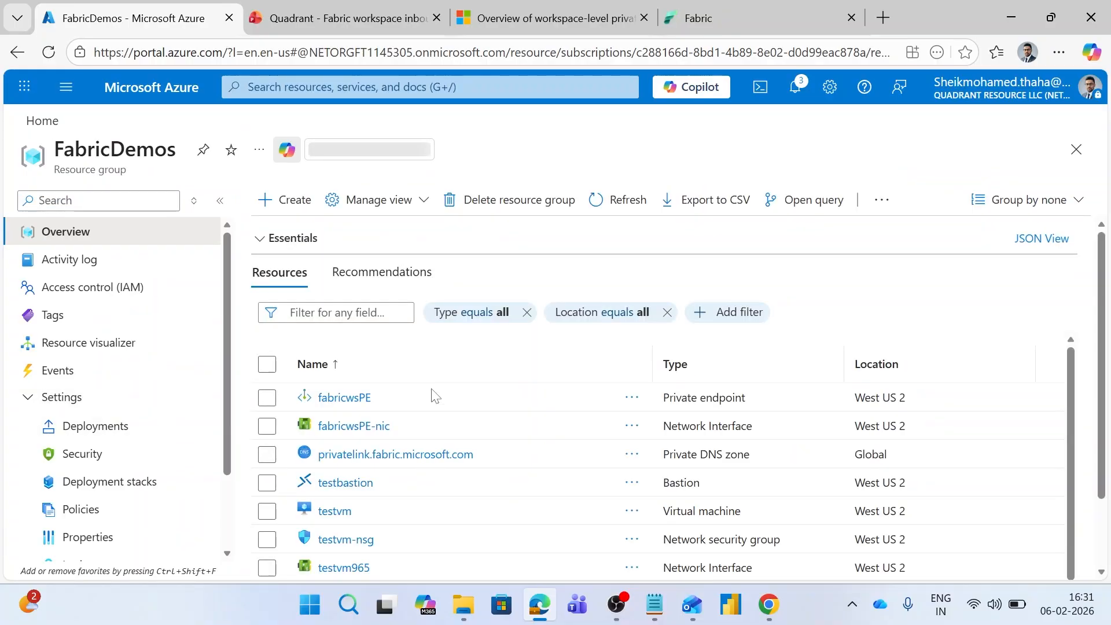
{"action": "left_click", "coordinate": [342, 398]}
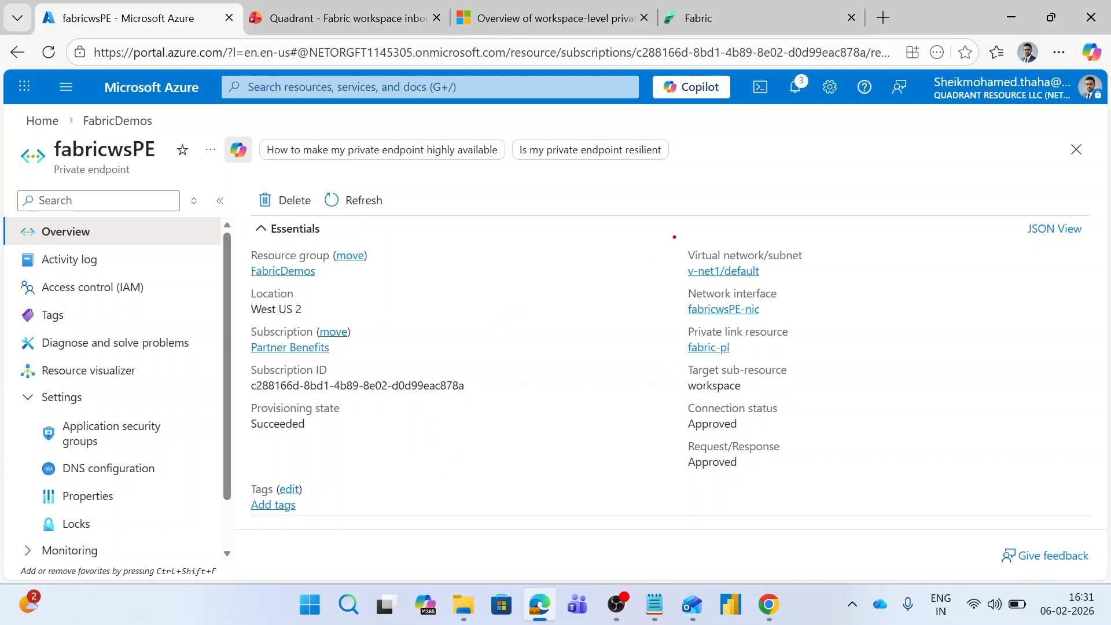
{"action": "mouse_move", "coordinate": [673, 236]}
{"action": "left_mouse_down"}
{"action": "mouse_move", "coordinate": [737, 267]}
{"action": "mouse_move", "coordinate": [827, 285]}
{"action": "mouse_move", "coordinate": [816, 321]}
{"action": "mouse_move", "coordinate": [828, 399]}
{"action": "left_mouse_up"}
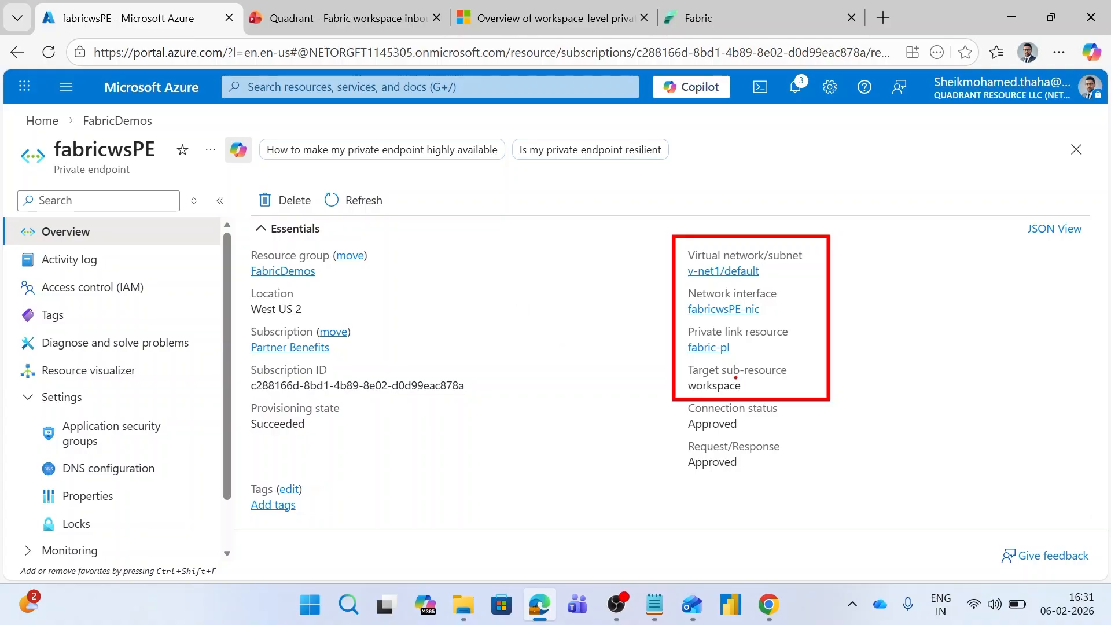
{"action": "left_click_drag", "start_coordinate": [678, 320], "coordinate": [816, 359]}
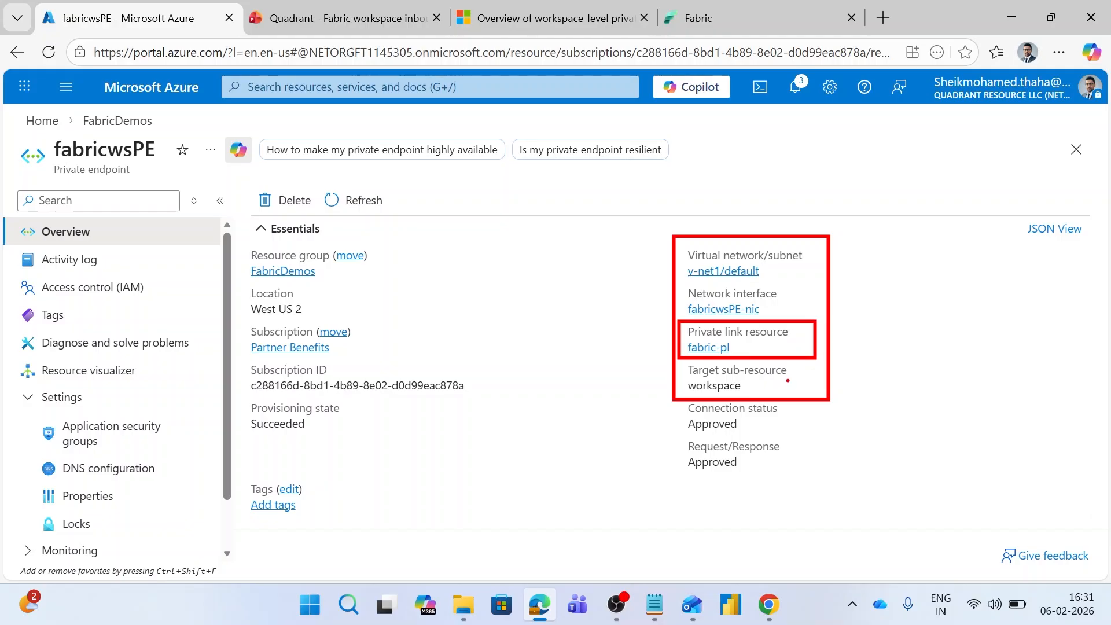
{"action": "key", "text": "Escape"}
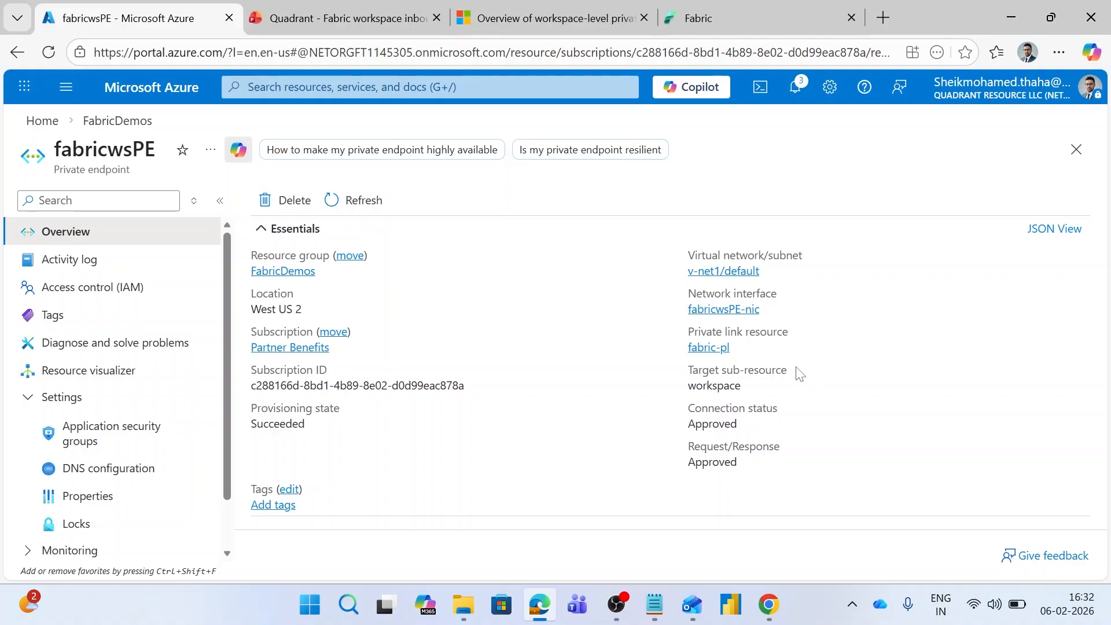
{"action": "left_click", "coordinate": [547, 18]}
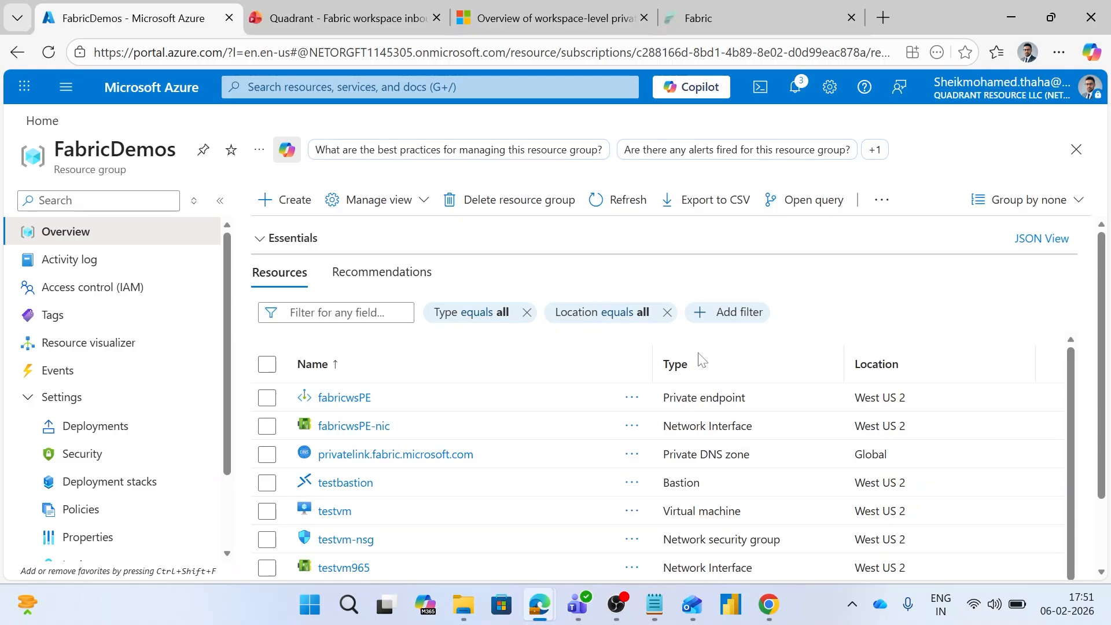
{"action": "left_click", "coordinate": [345, 400]}
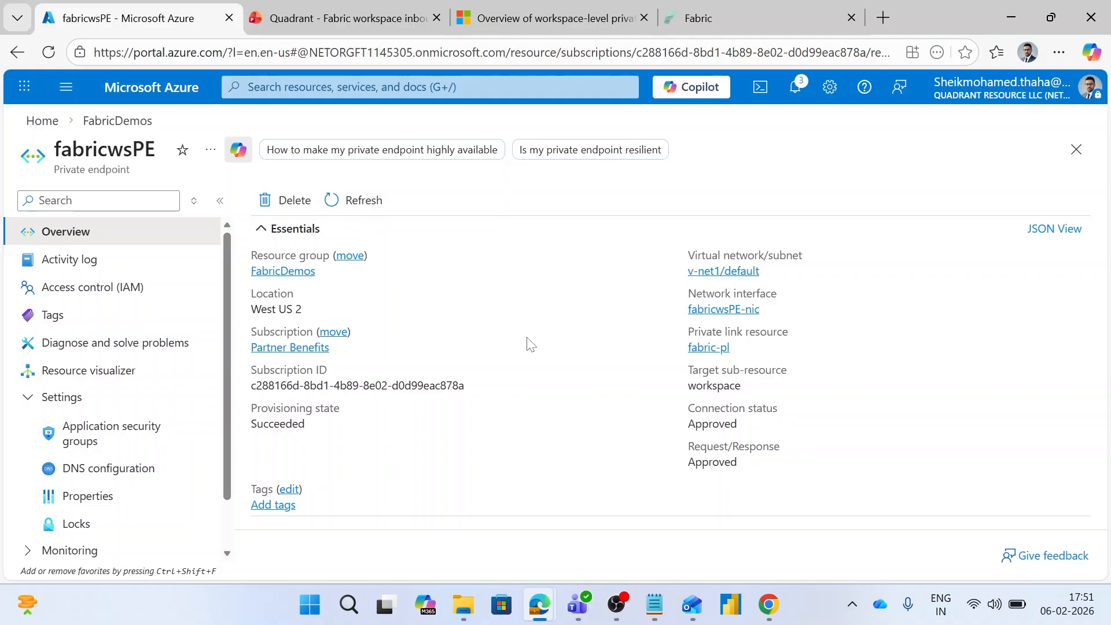
Switch to the Microsoft Learn article and examine the workspace FQDN formats and data warehouse connection string under Connecting to workspaces.
{"action": "left_click", "coordinate": [544, 19]}
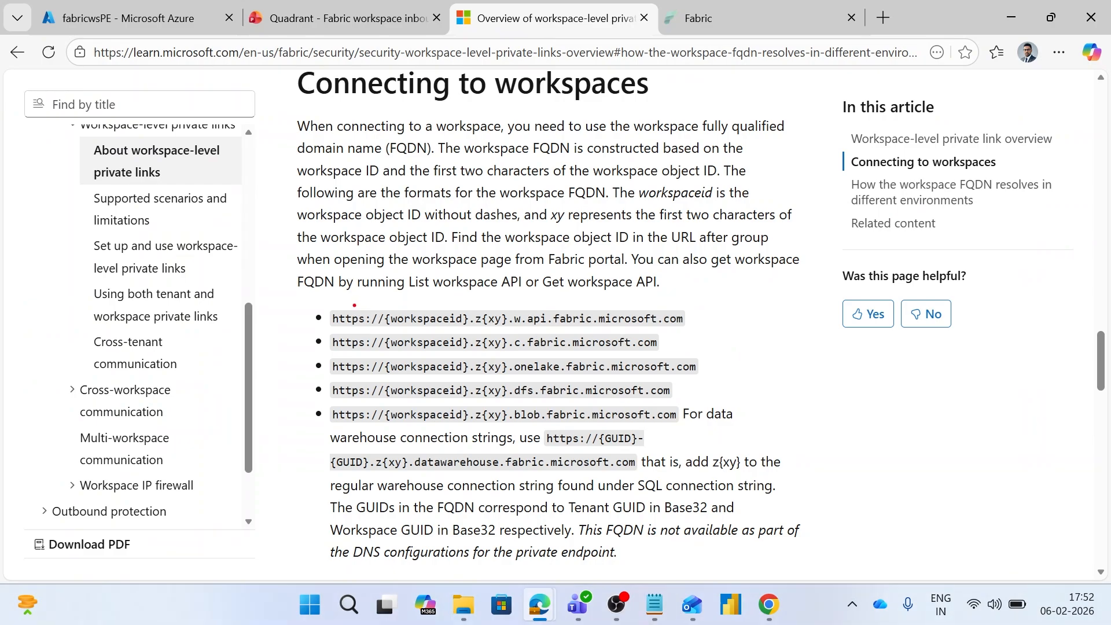
{"action": "mouse_move", "coordinate": [301, 303]}
{"action": "left_mouse_down"}
{"action": "mouse_move", "coordinate": [689, 376]}
{"action": "mouse_move", "coordinate": [767, 451]}
{"action": "left_mouse_up"}
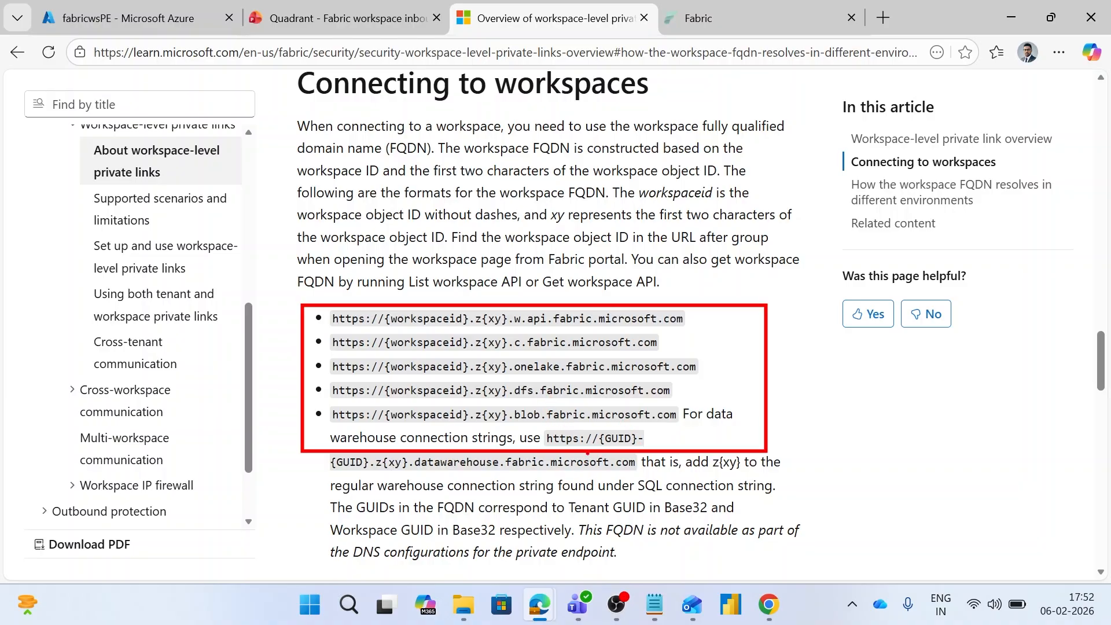
{"action": "key", "text": "Escape"}
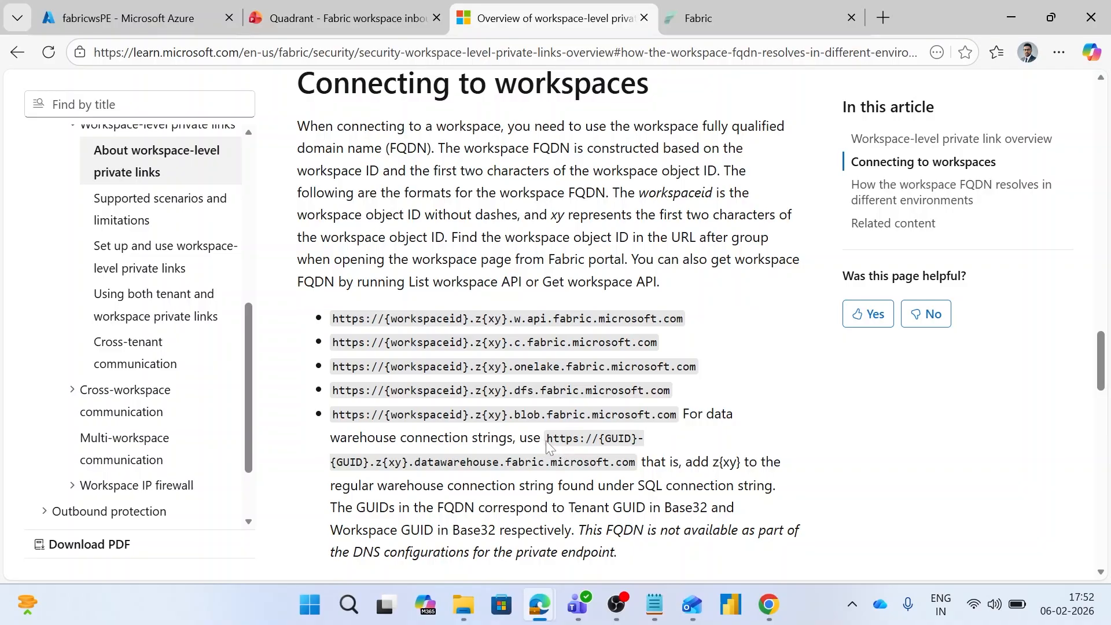
{"action": "key", "text": "ctrl+2"}
{"action": "mouse_move", "coordinate": [323, 424]}
{"action": "left_mouse_down"}
{"action": "mouse_move", "coordinate": [640, 453]}
{"action": "mouse_move", "coordinate": [677, 479]}
{"action": "mouse_move", "coordinate": [652, 480]}
{"action": "left_mouse_up"}
{"action": "key", "text": "Escape"}
Back in the Azure portal, recheck the network and resource details of fabricwsPE and open its DNS configuration.
{"action": "left_click", "coordinate": [176, 20]}
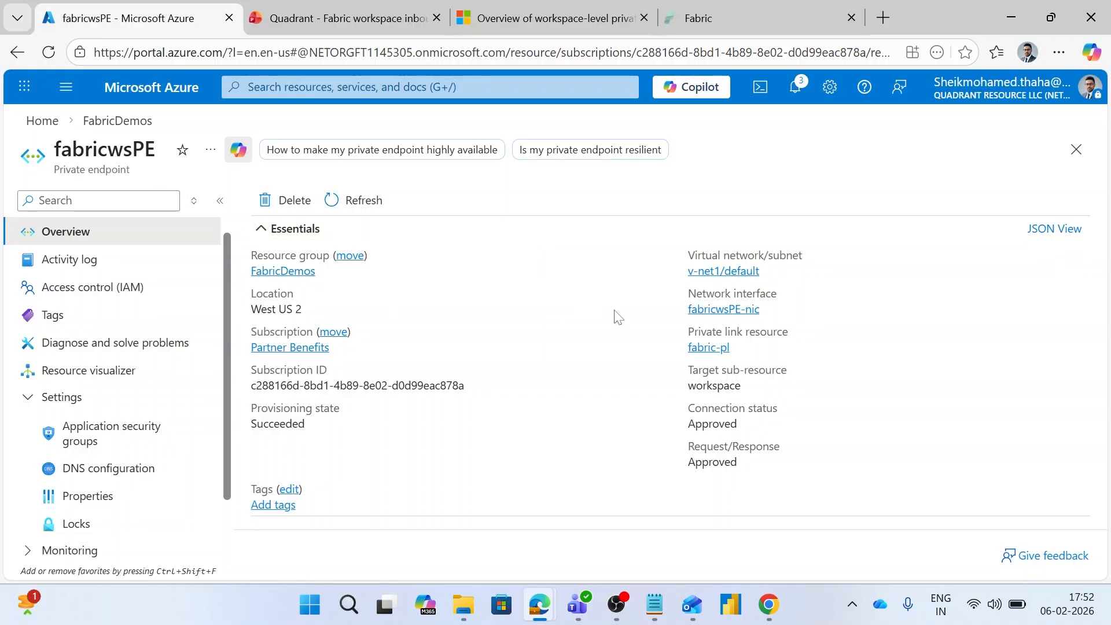
{"action": "mouse_move", "coordinate": [680, 237]}
{"action": "left_mouse_down"}
{"action": "mouse_move", "coordinate": [795, 330]}
{"action": "mouse_move", "coordinate": [827, 398]}
{"action": "left_mouse_up"}
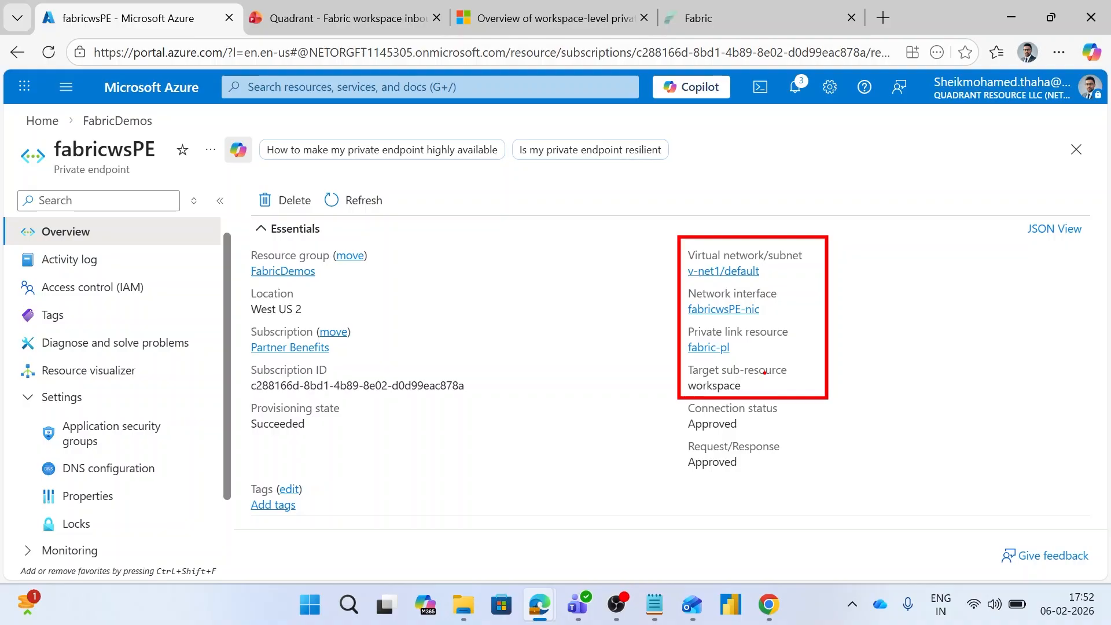
{"action": "key", "text": "Escape"}
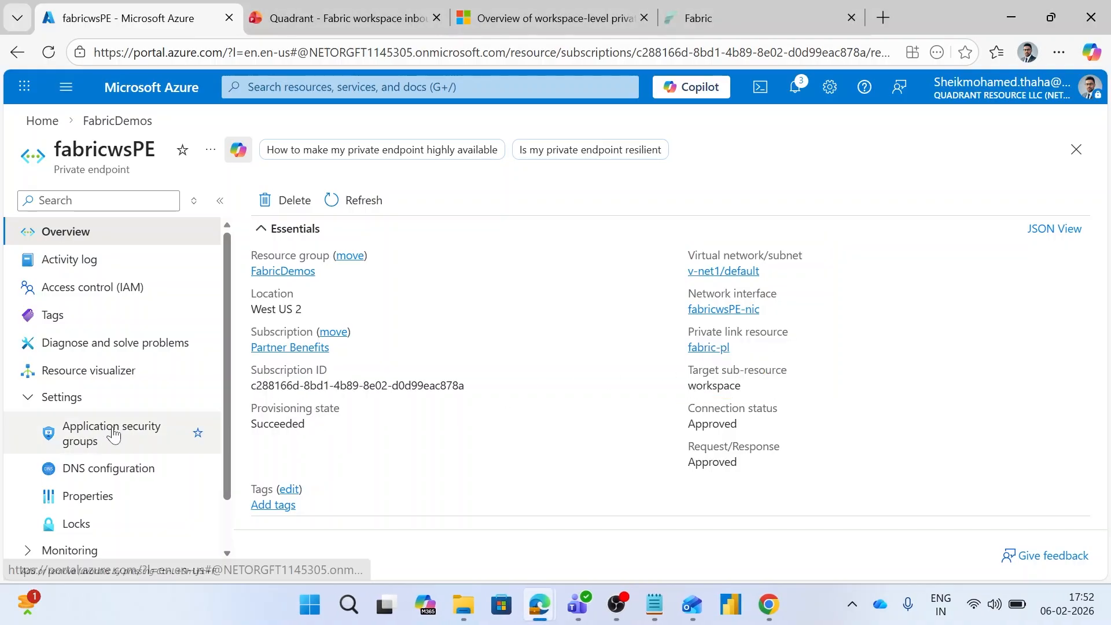
{"action": "left_click_drag", "start_coordinate": [25, 451], "coordinate": [219, 489]}
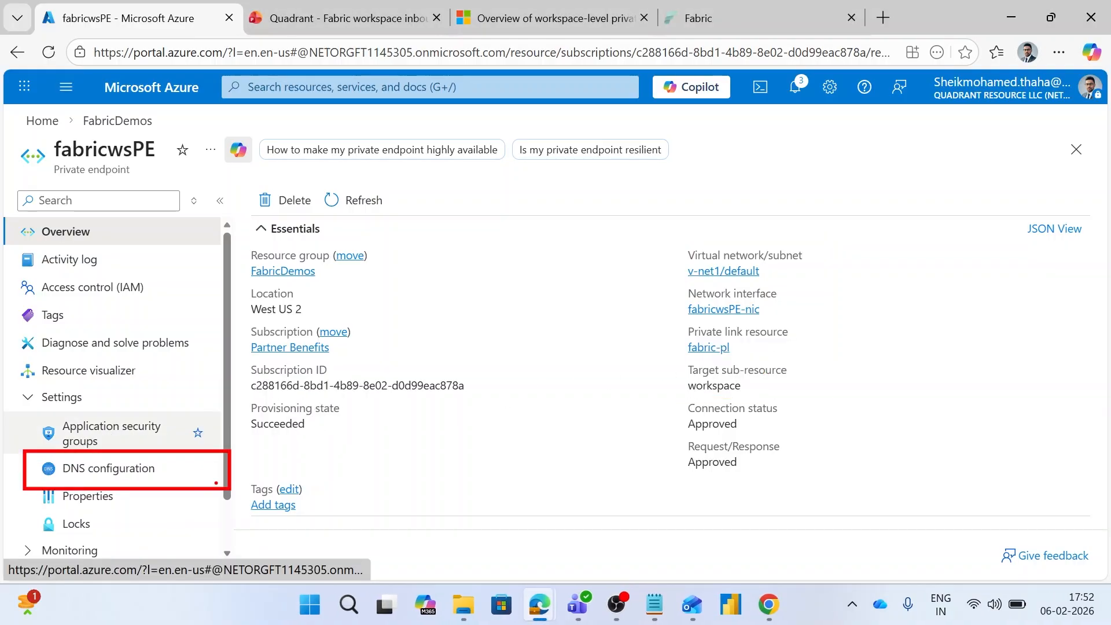
{"action": "key", "text": "Escape"}
{"action": "left_click", "coordinate": [140, 472]}
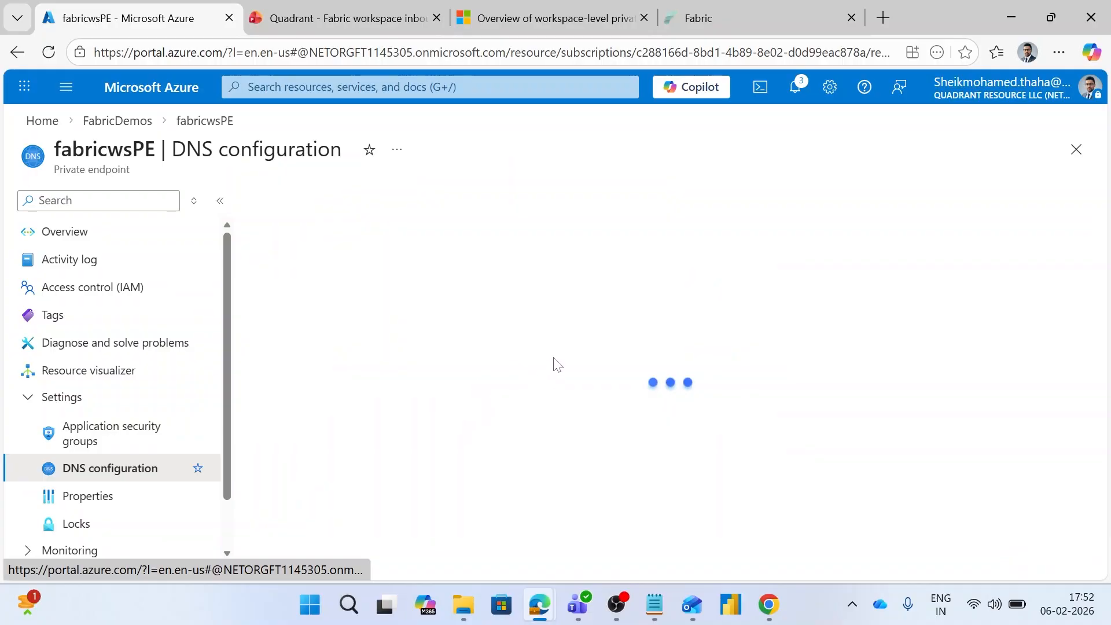
Examine the IP addresses and FQDNs listed for fabricwsPE-nic and compare them with the FQDN formats in the Microsoft Learn article.
{"action": "scroll", "coordinate": [560, 318], "scroll_direction": "down", "scroll_amount": 5}
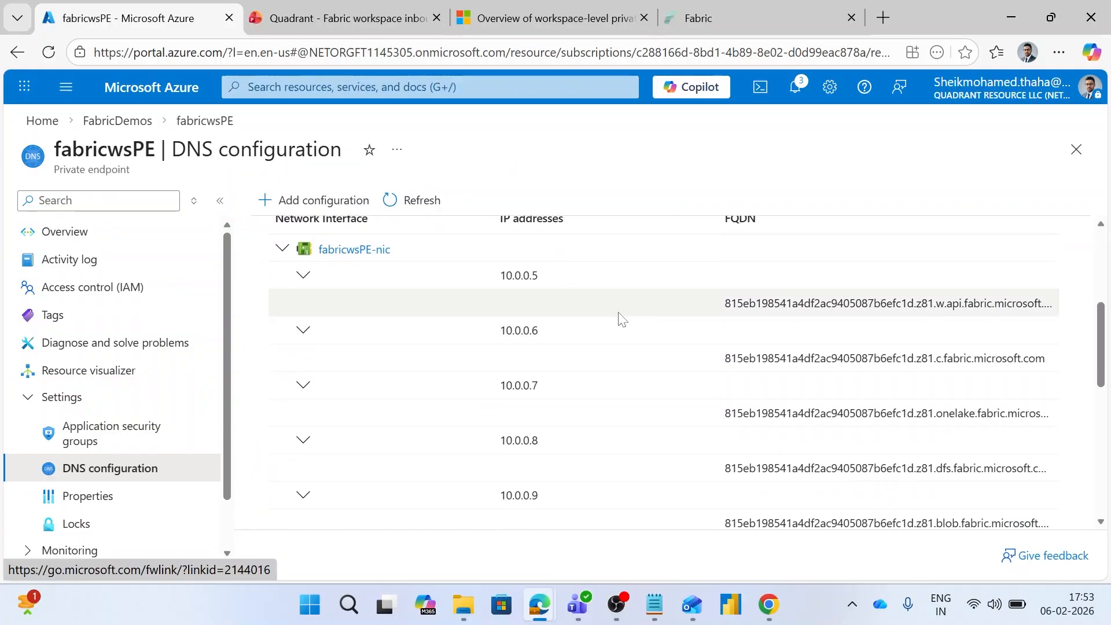
{"action": "key", "text": "ctrl+2"}
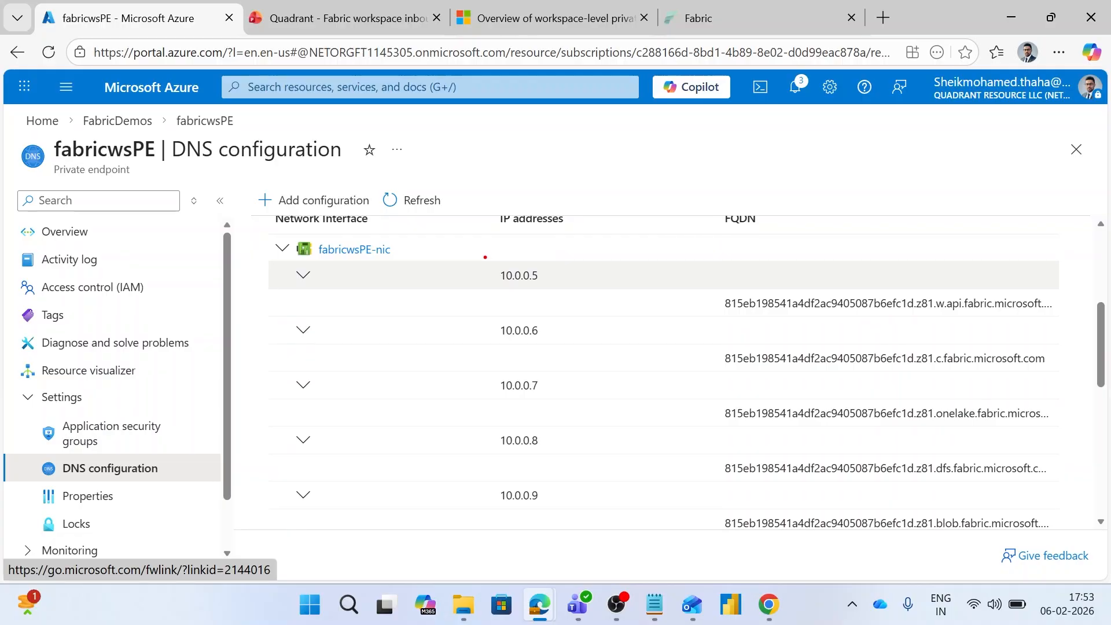
{"action": "mouse_move", "coordinate": [485, 257]}
{"action": "left_mouse_down"}
{"action": "mouse_move", "coordinate": [569, 368]}
{"action": "mouse_move", "coordinate": [590, 531]}
{"action": "left_mouse_up"}
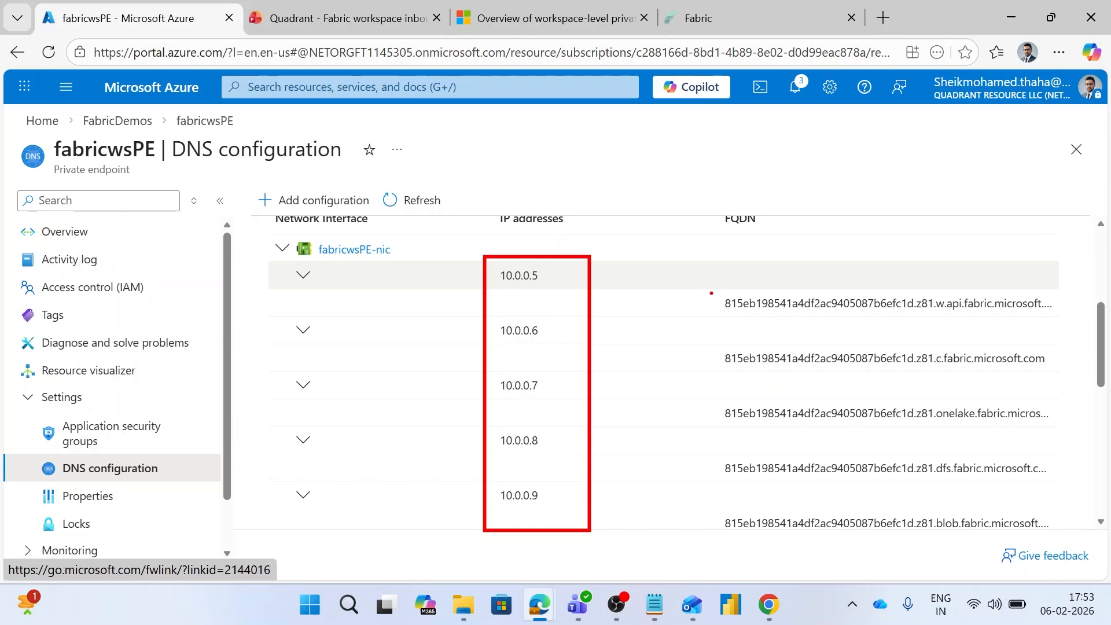
{"action": "left_click_drag", "start_coordinate": [711, 293], "coordinate": [1079, 317]}
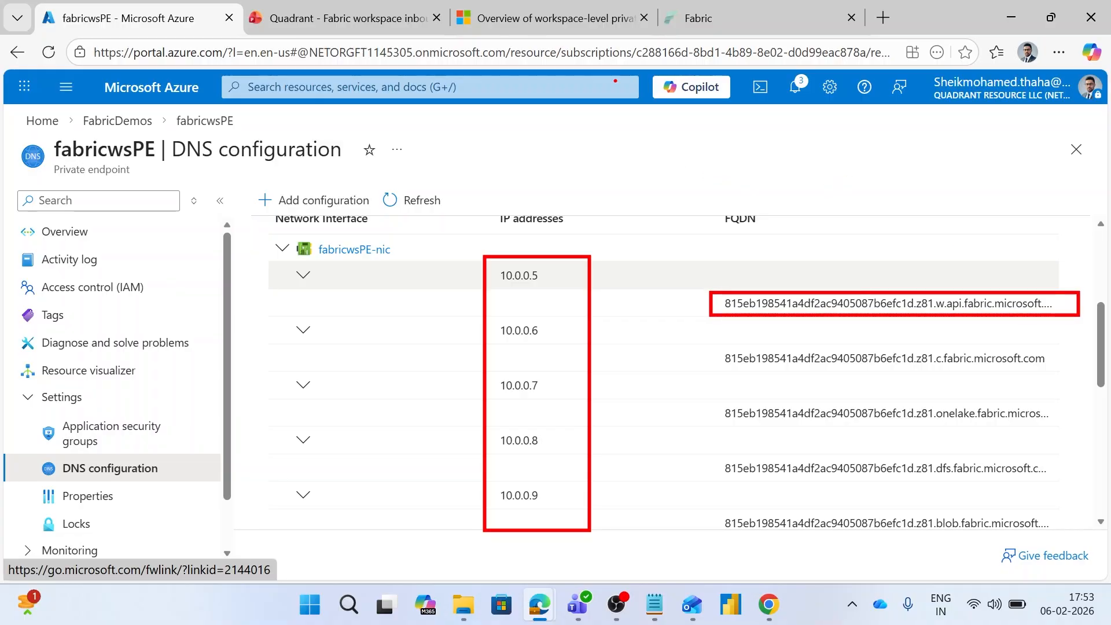
{"action": "left_click", "coordinate": [569, 26]}
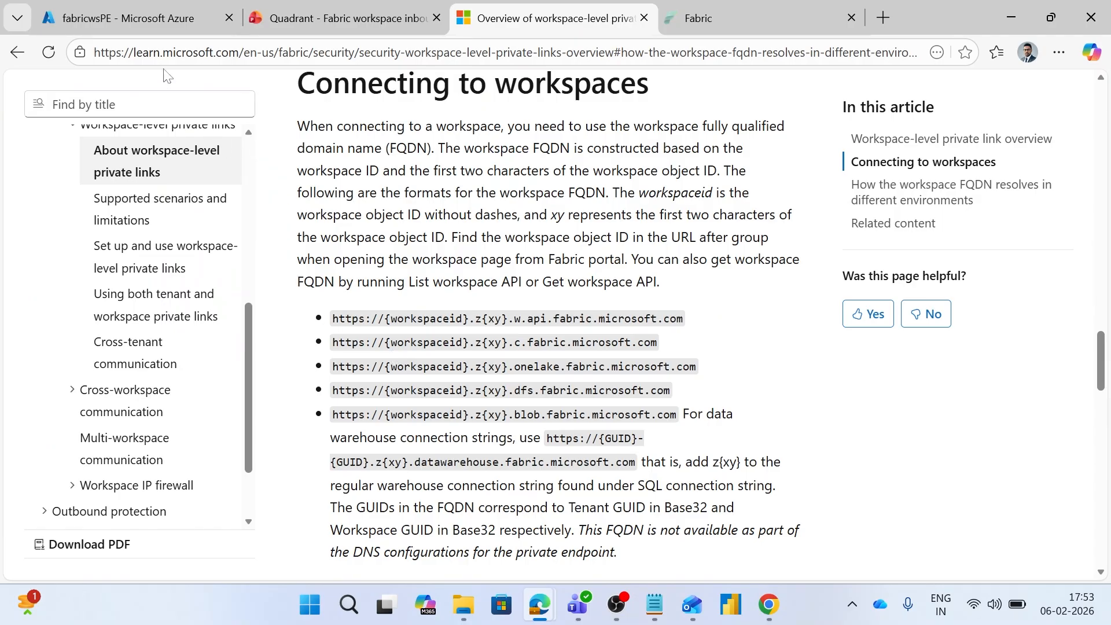
{"action": "left_click", "coordinate": [127, 25]}
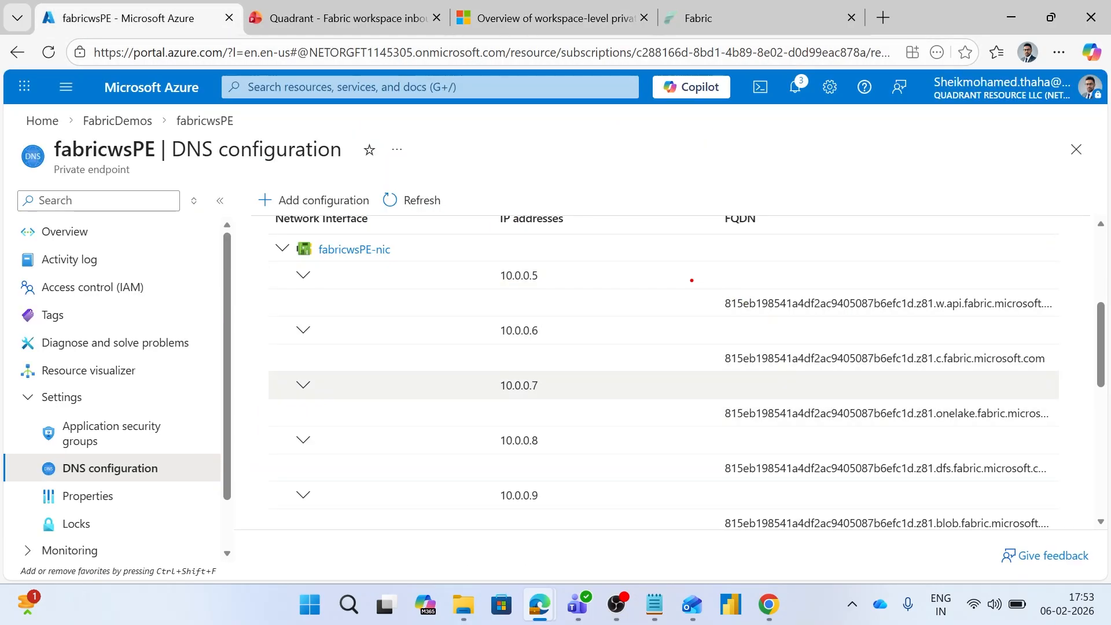
{"action": "mouse_move", "coordinate": [701, 283]}
{"action": "left_mouse_down"}
{"action": "mouse_move", "coordinate": [1004, 462]}
{"action": "mouse_move", "coordinate": [1073, 538]}
{"action": "left_mouse_up"}
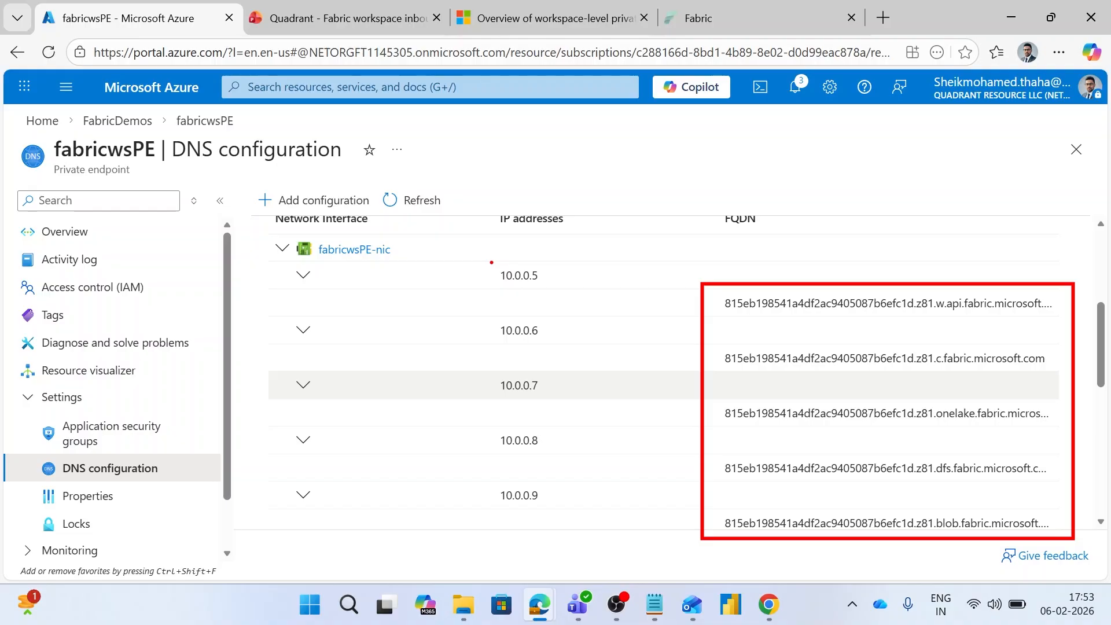
{"action": "key", "text": "Escape"}
Review the private DNS zone configuration of fabricwsPE and check which IP address belongs to the w.api.fabric.microsoft.com FQDN.
{"action": "scroll", "coordinate": [742, 391], "scroll_direction": "down", "scroll_amount": 3}
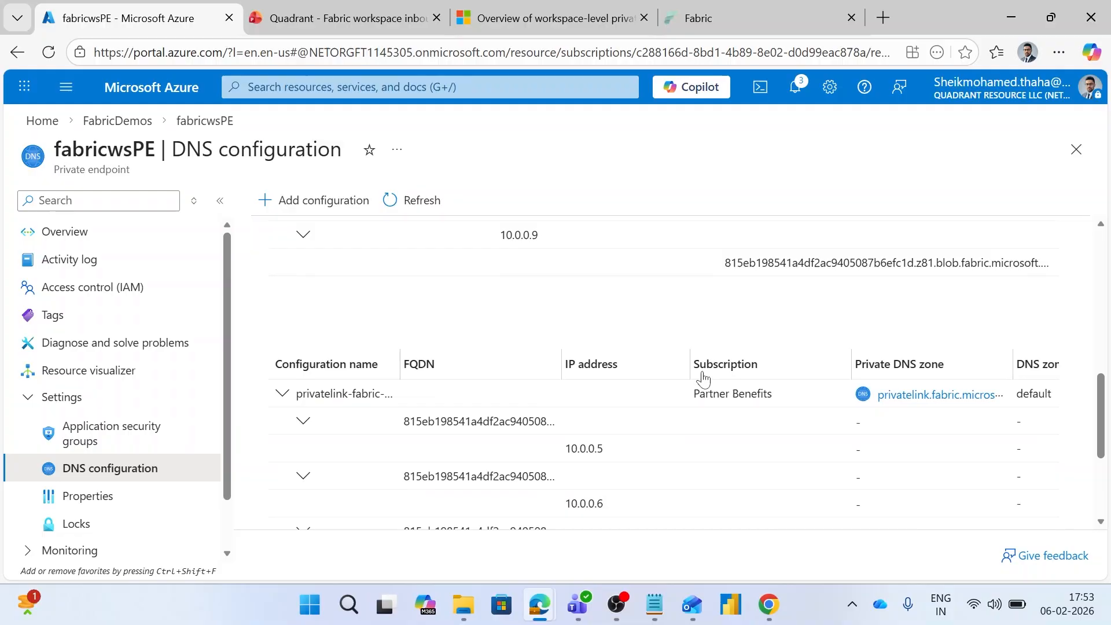
{"action": "scroll", "coordinate": [668, 355], "scroll_direction": "up", "scroll_amount": 2}
{"action": "scroll", "coordinate": [675, 364], "scroll_direction": "up", "scroll_amount": 5}
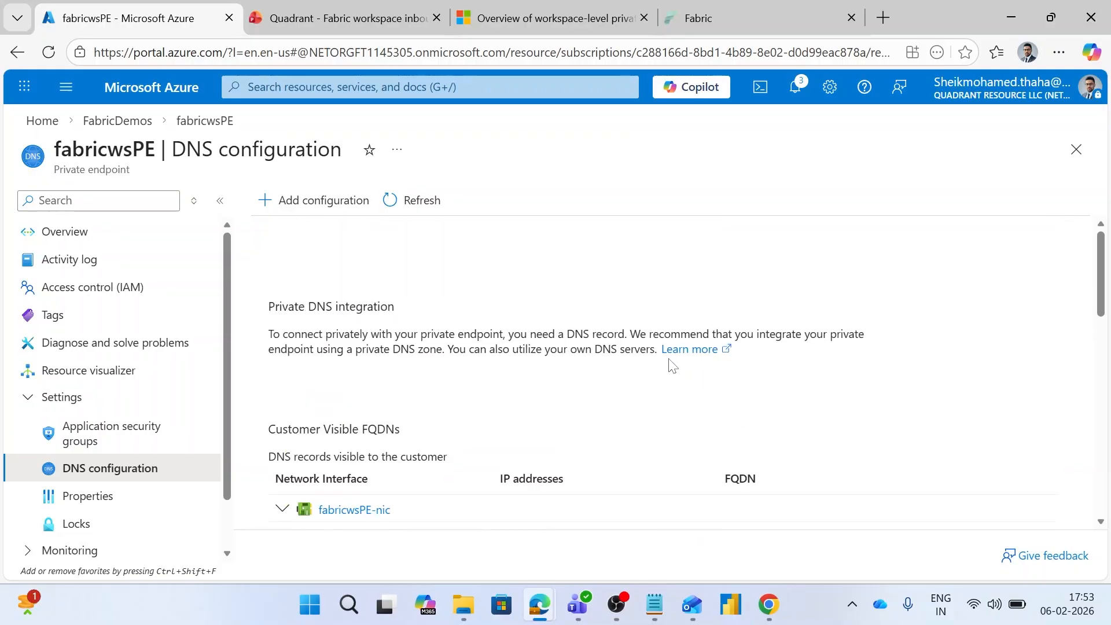
{"action": "scroll", "coordinate": [671, 376], "scroll_direction": "down", "scroll_amount": 4}
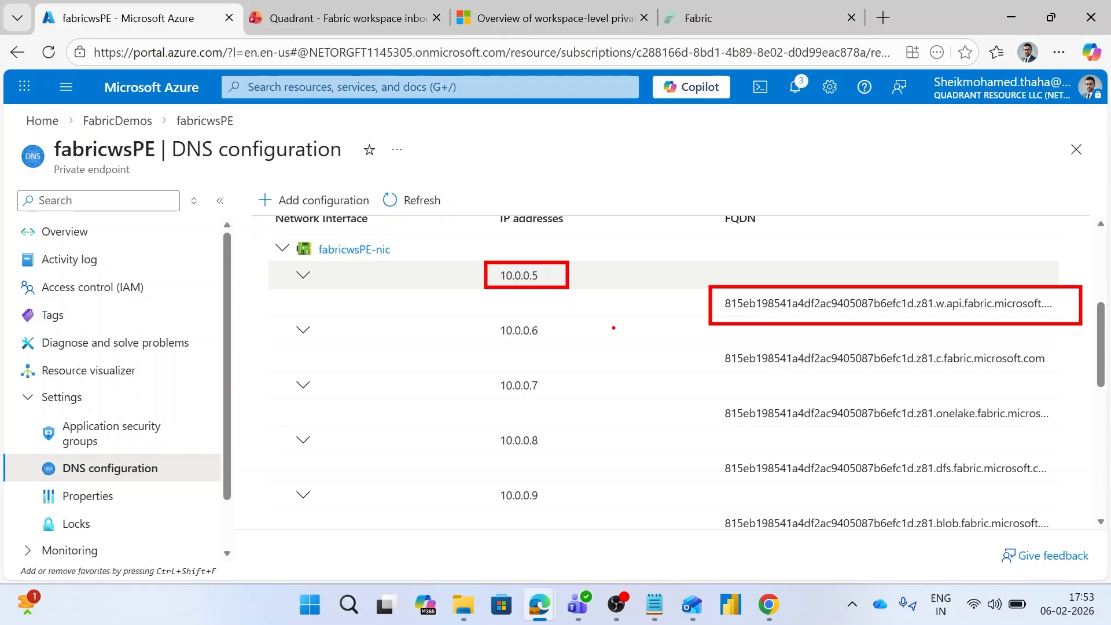
{"action": "key", "text": "Escape"}
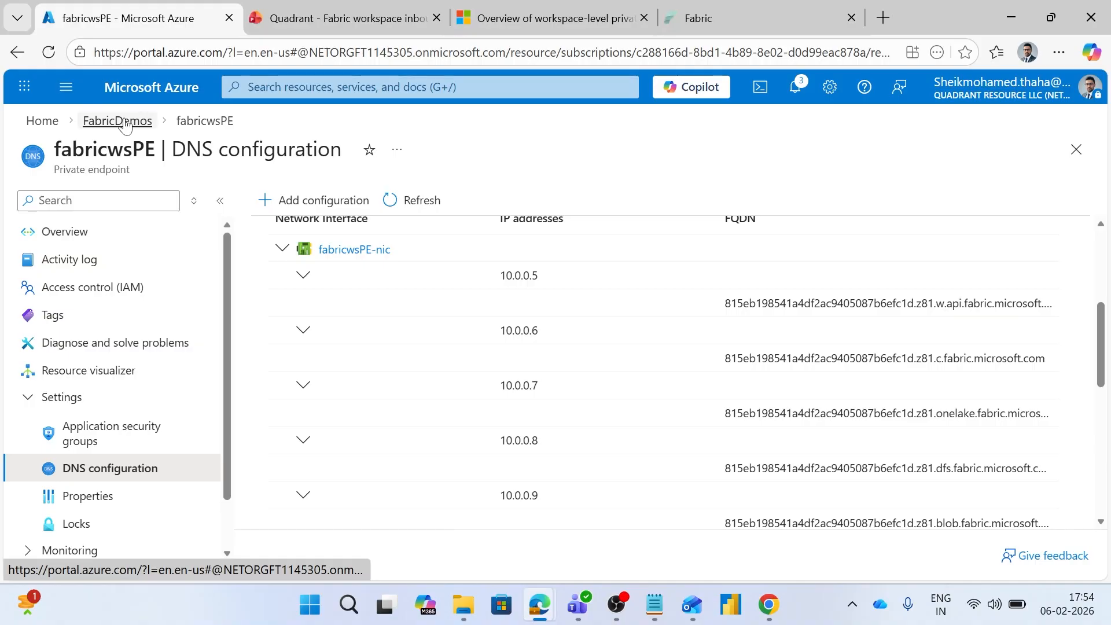
Switch to Microsoft Learn, open the About workspace-level private links page and view its overview diagram of virtual networks and workspaces.
{"action": "left_click", "coordinate": [523, 23]}
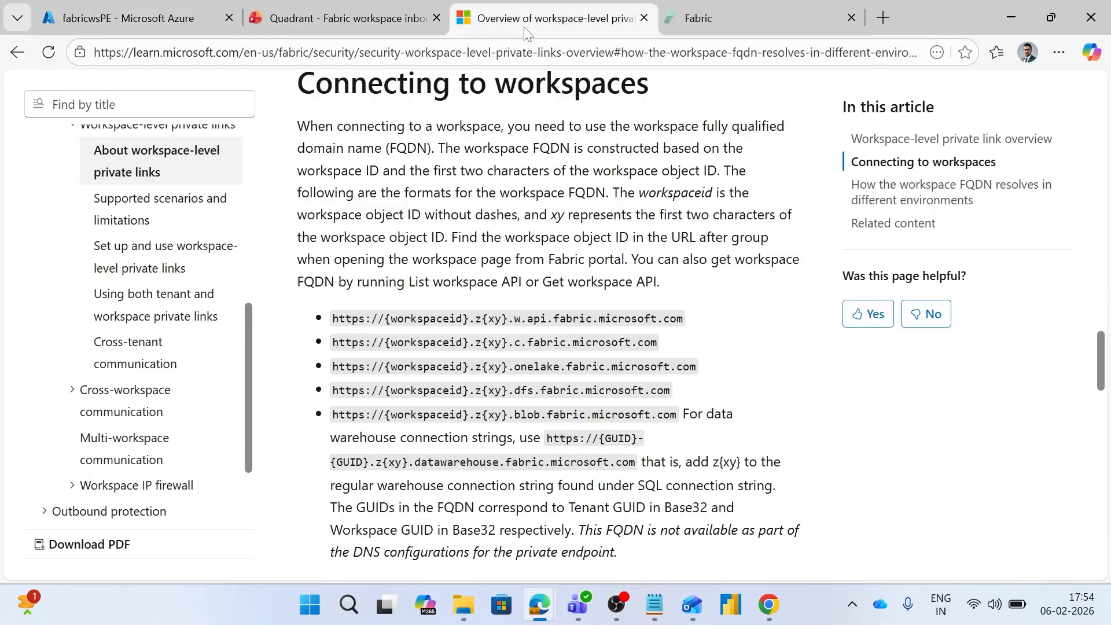
{"action": "scroll", "coordinate": [278, 237], "scroll_direction": "up", "scroll_amount": 3}
{"action": "scroll", "coordinate": [172, 224], "scroll_direction": "up", "scroll_amount": 2}
{"action": "scroll", "coordinate": [172, 224], "scroll_direction": "up", "scroll_amount": 1}
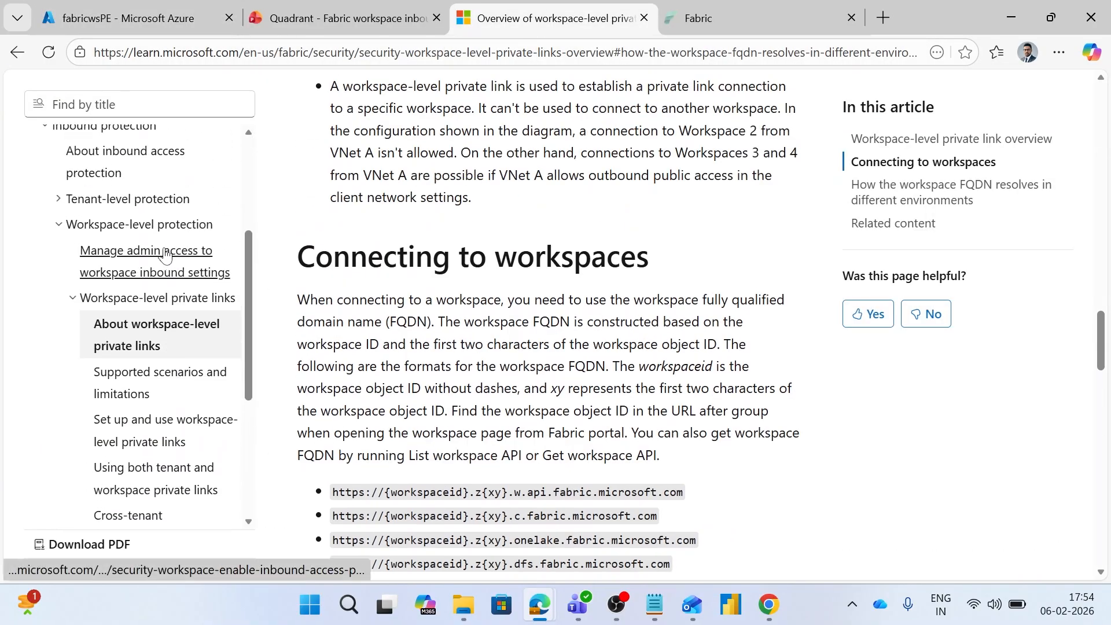
{"action": "left_click", "coordinate": [152, 340]}
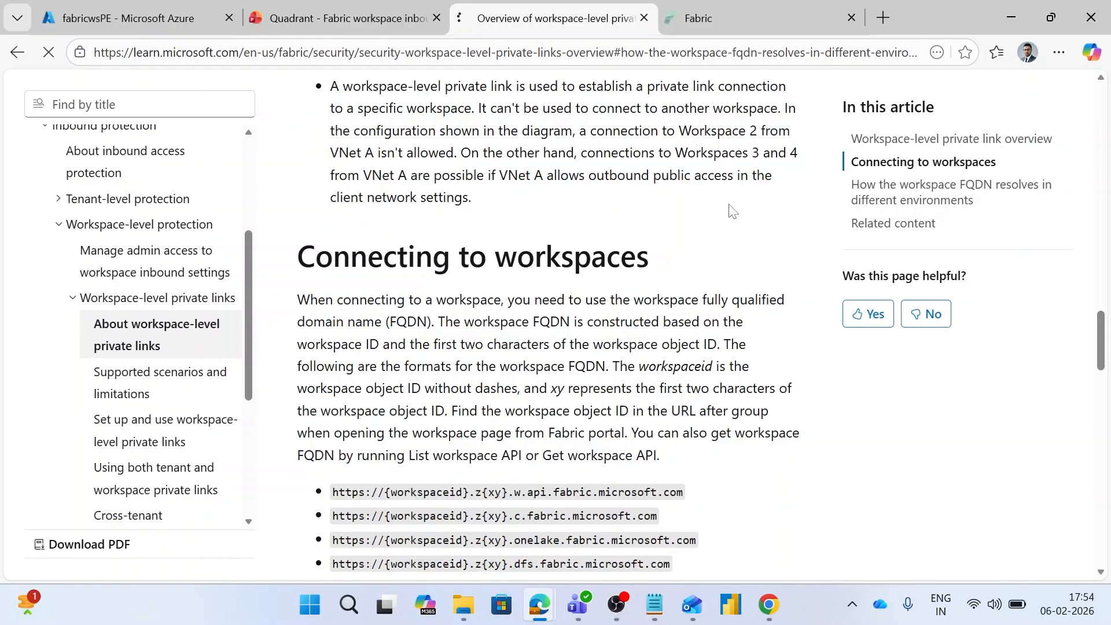
{"action": "scroll", "coordinate": [867, 145], "scroll_direction": "down", "scroll_amount": 8}
{"action": "scroll", "coordinate": [595, 322], "scroll_direction": "down", "scroll_amount": 3}
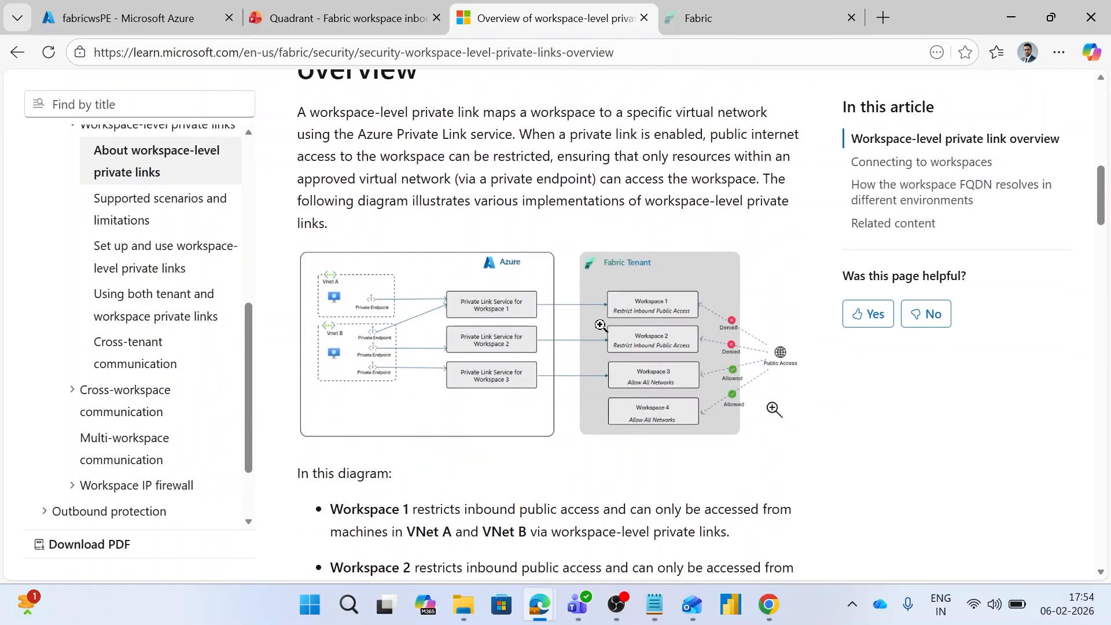
Enlarge the workspace-level private links diagram, check the Private_WS page in Fabric, and examine Vnet A's virtual machine and private endpoint in the diagram.
{"action": "left_click", "coordinate": [582, 322]}
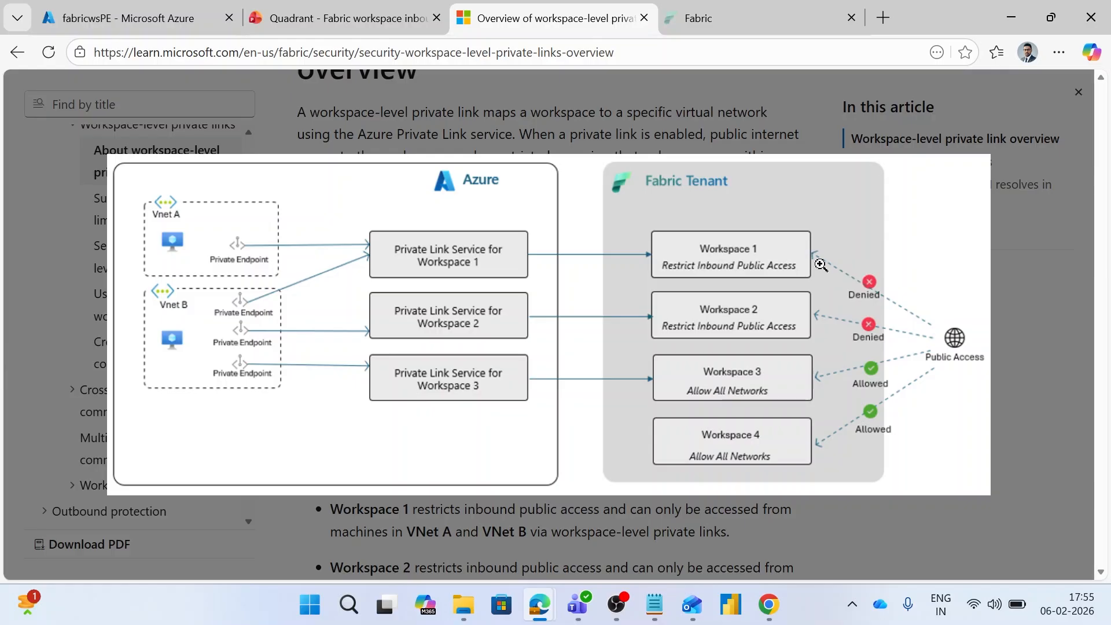
{"action": "left_click", "coordinate": [752, 20]}
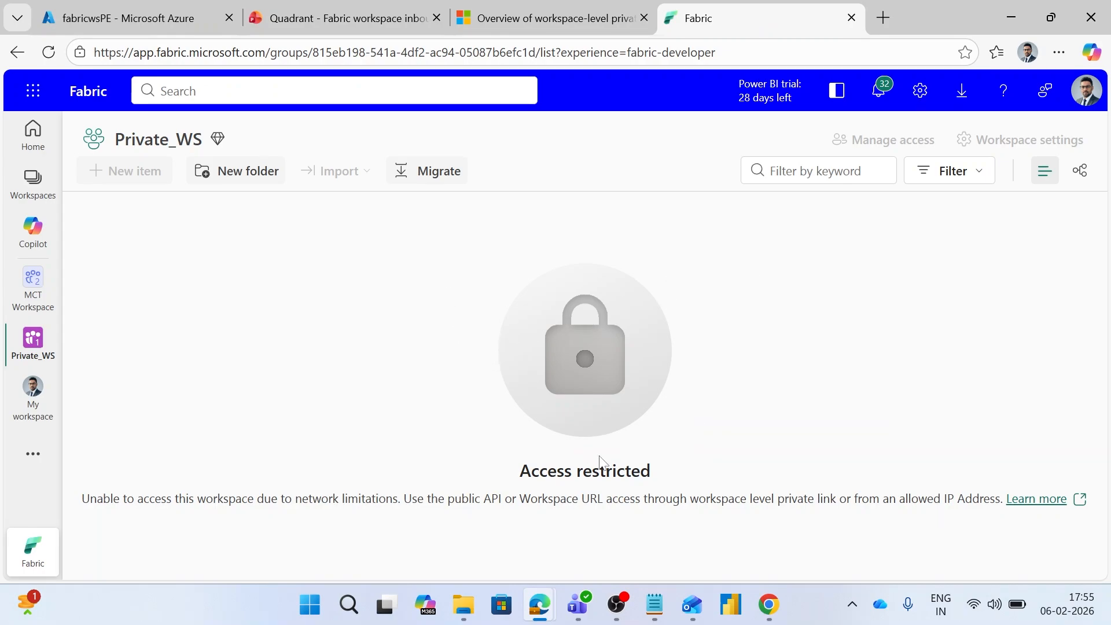
{"action": "left_click", "coordinate": [502, 22]}
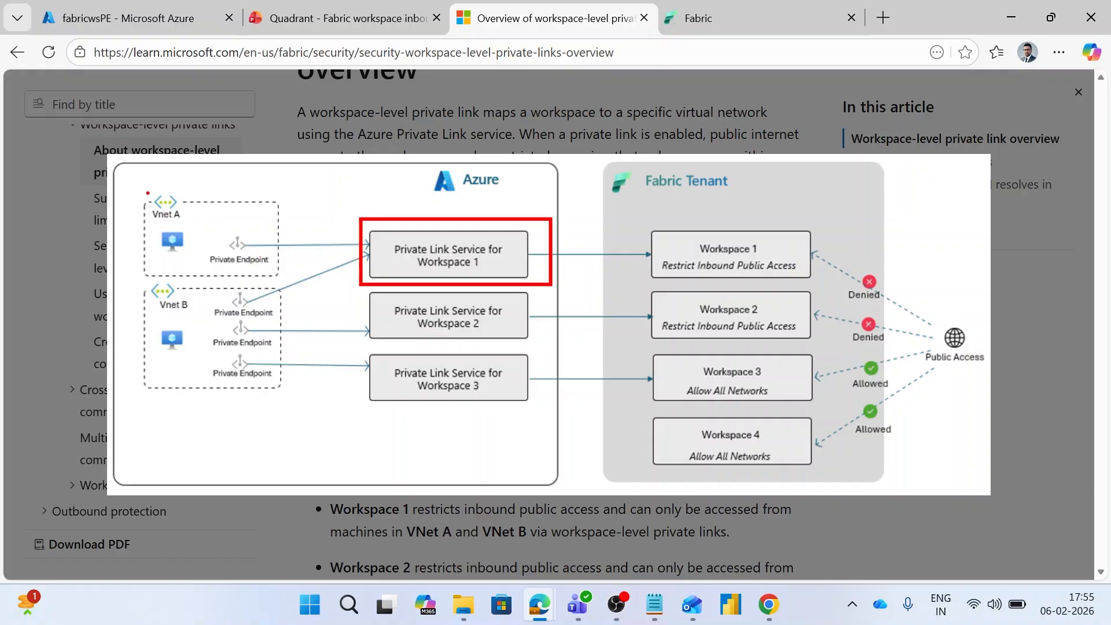
{"action": "mouse_move", "coordinate": [147, 193]}
{"action": "left_mouse_down"}
{"action": "mouse_move", "coordinate": [200, 239]}
{"action": "mouse_move", "coordinate": [200, 259]}
{"action": "left_mouse_up"}
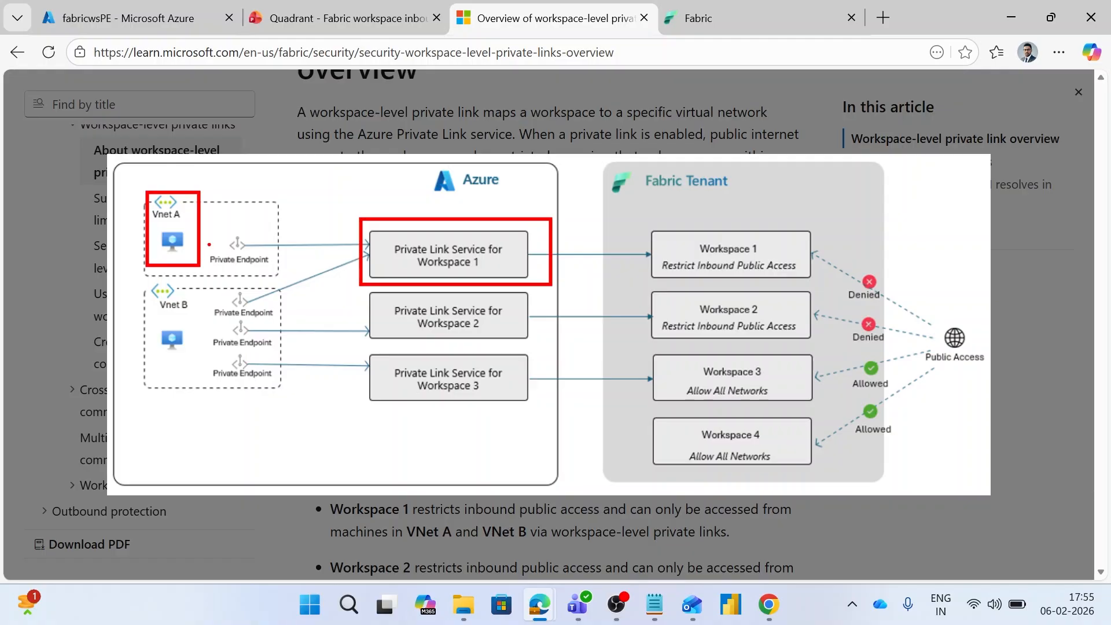
{"action": "left_click_drag", "start_coordinate": [215, 218], "coordinate": [278, 281]}
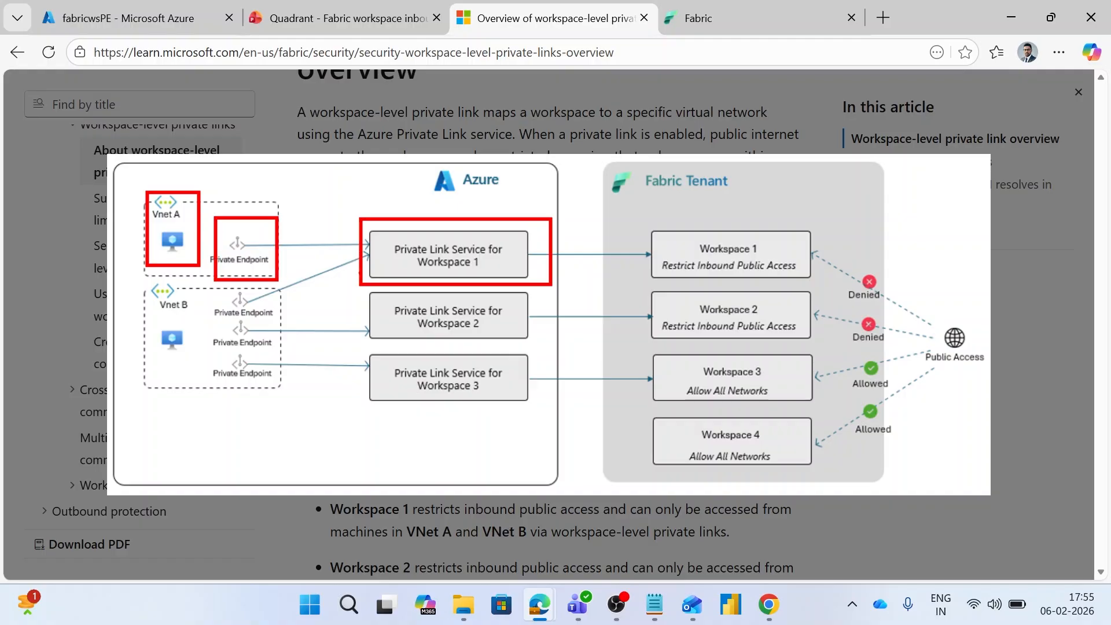
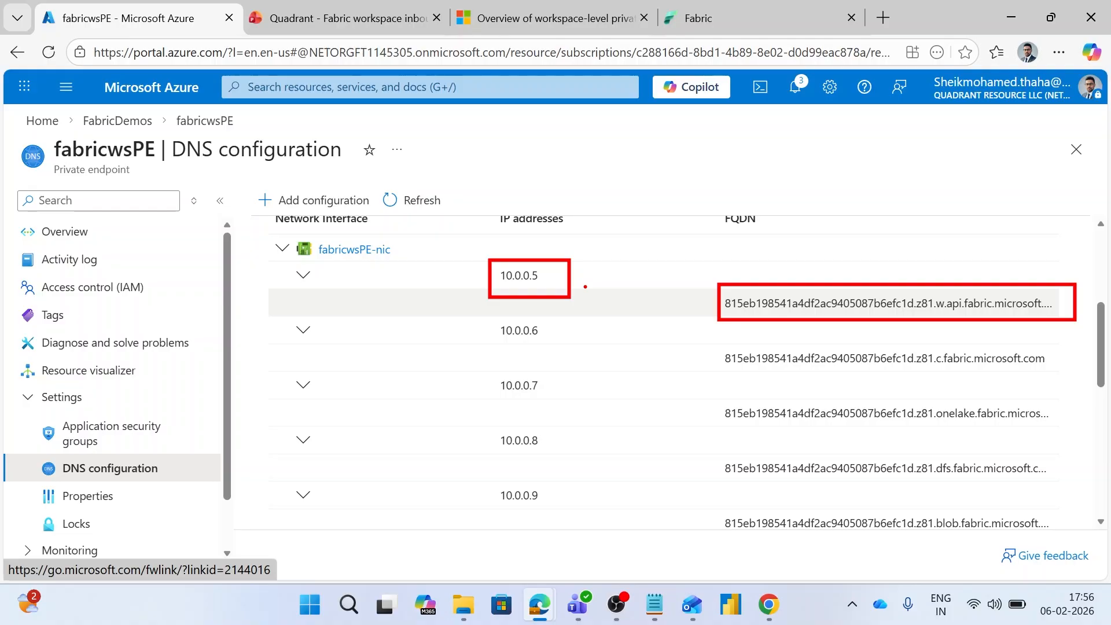
In the Azure portal, return to the FabricDemos resource group and open the testvm virtual machine's overview.
{"action": "key", "text": "Escape"}
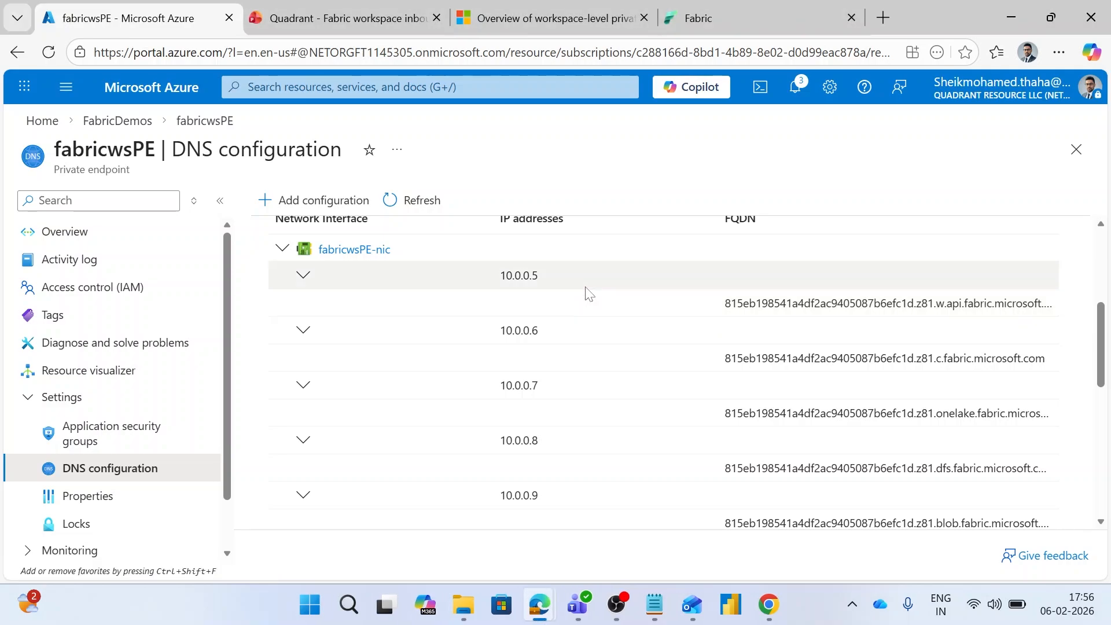
{"action": "left_click", "coordinate": [118, 120]}
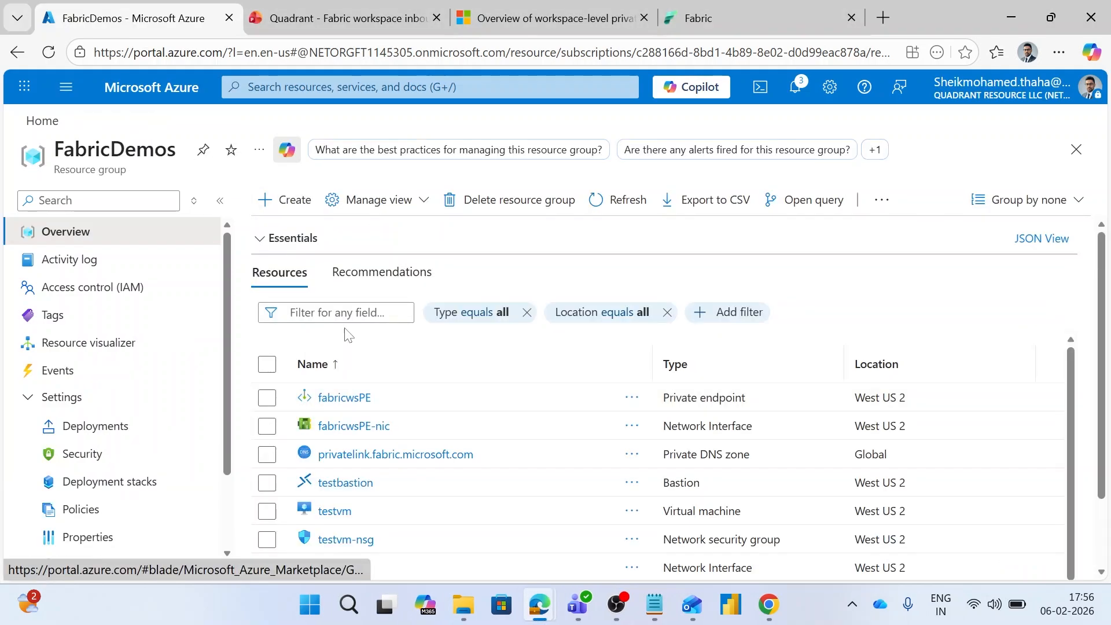
{"action": "scroll", "coordinate": [426, 453], "scroll_direction": "down", "scroll_amount": 1}
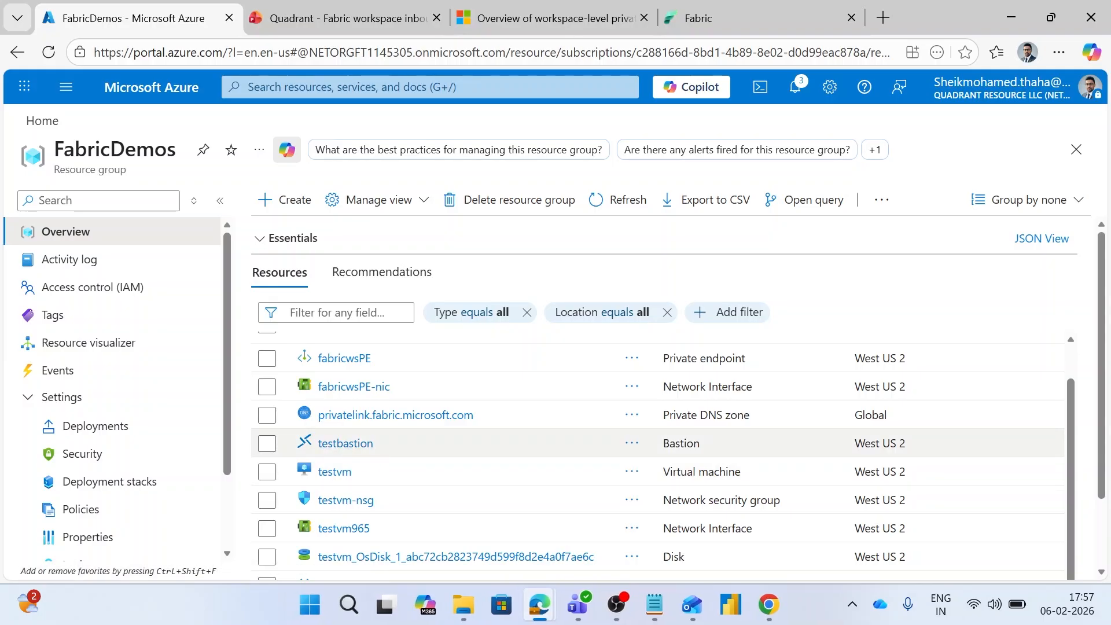
{"action": "left_click", "coordinate": [336, 472]}
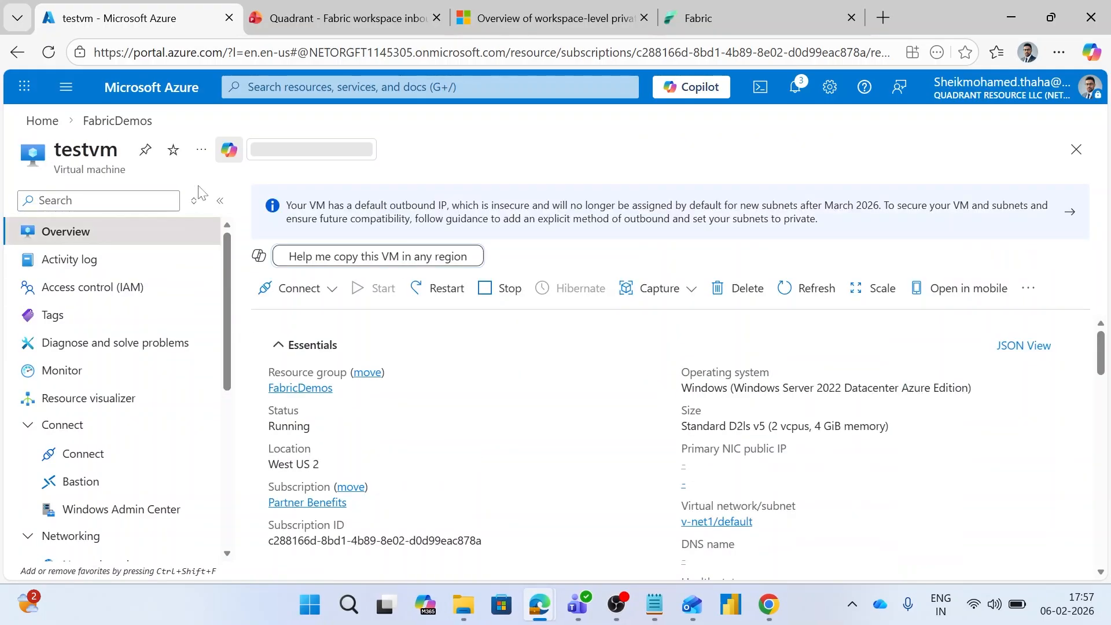
Go back to FabricDemos, open the subnets of the v-net1 virtual network, and check the AzureBastionSubnet entry and its IPv4 range.
{"action": "left_click", "coordinate": [94, 121]}
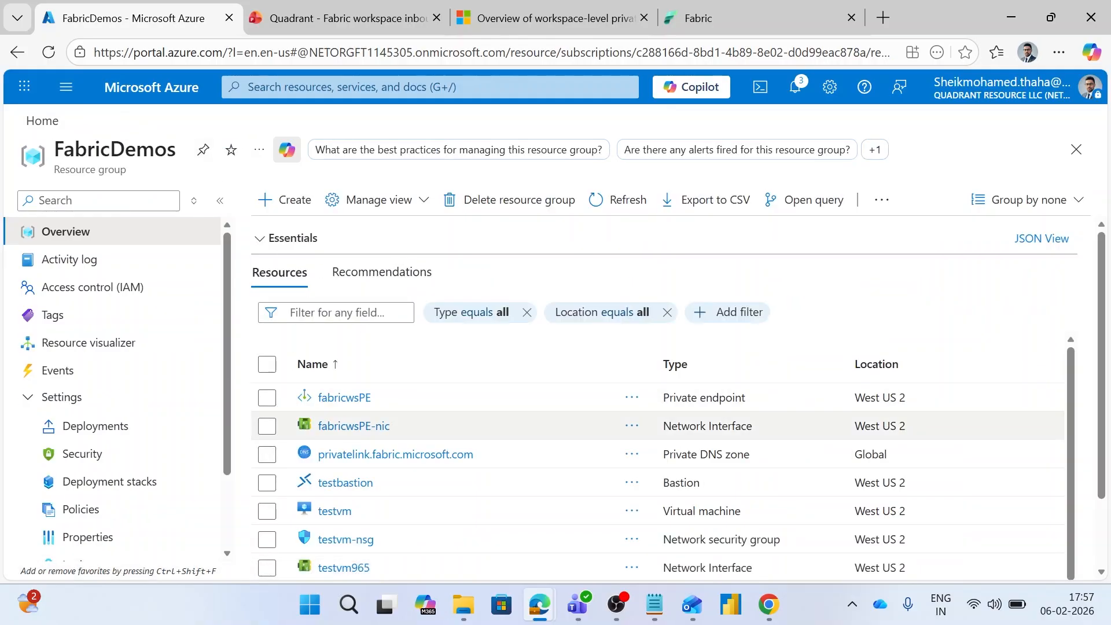
{"action": "scroll", "coordinate": [368, 513], "scroll_direction": "down", "scroll_amount": 2}
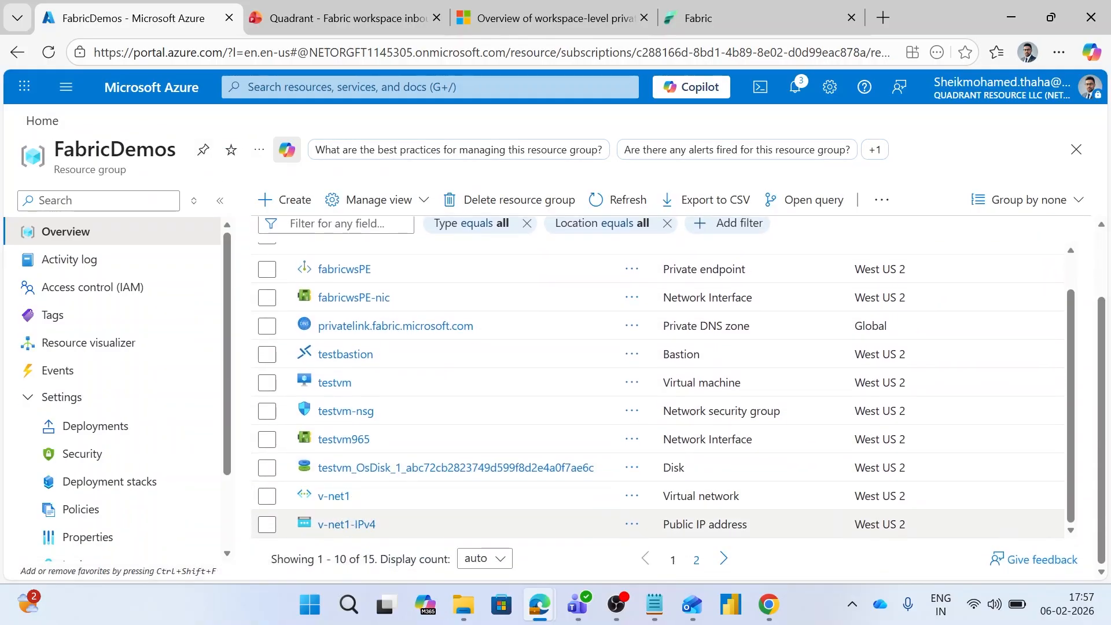
{"action": "left_click", "coordinate": [333, 495]}
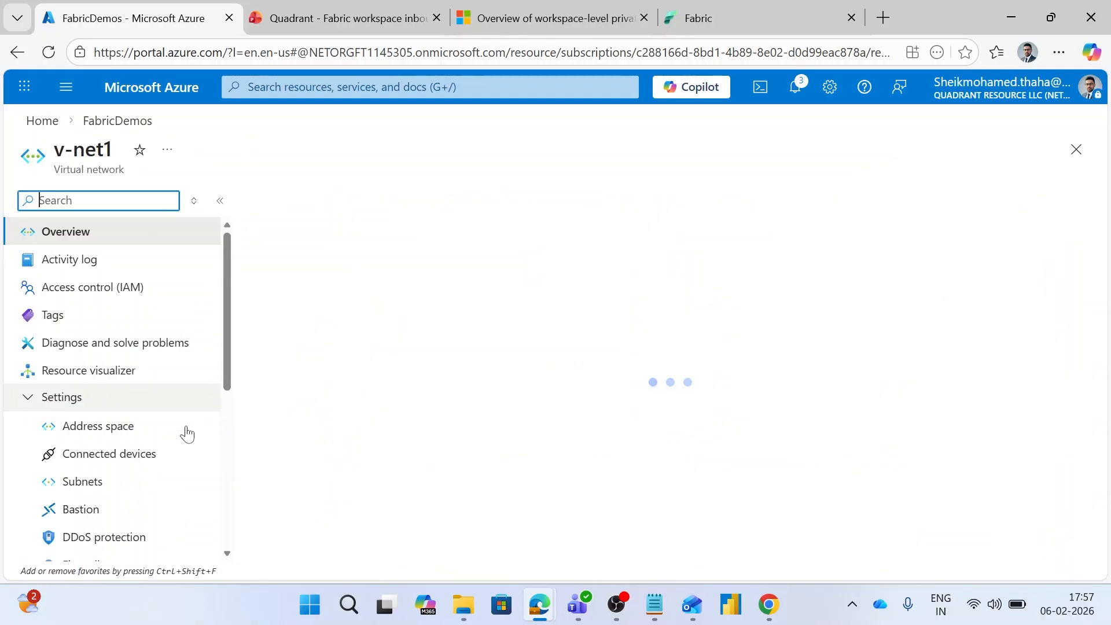
{"action": "left_click", "coordinate": [120, 480]}
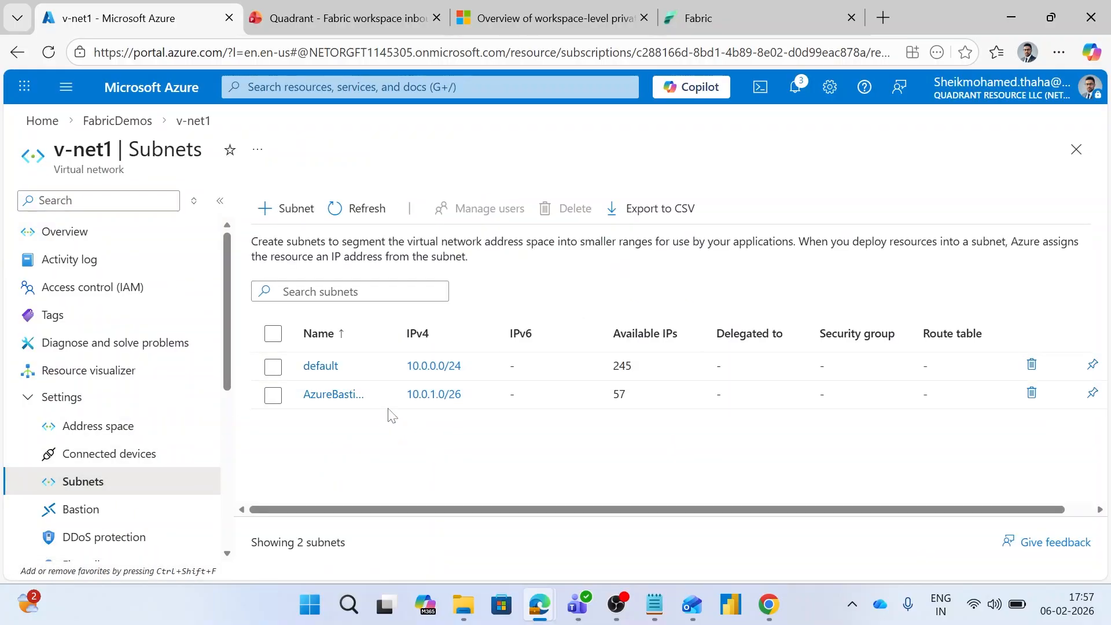
{"action": "left_click_drag", "start_coordinate": [399, 338], "coordinate": [561, 346]}
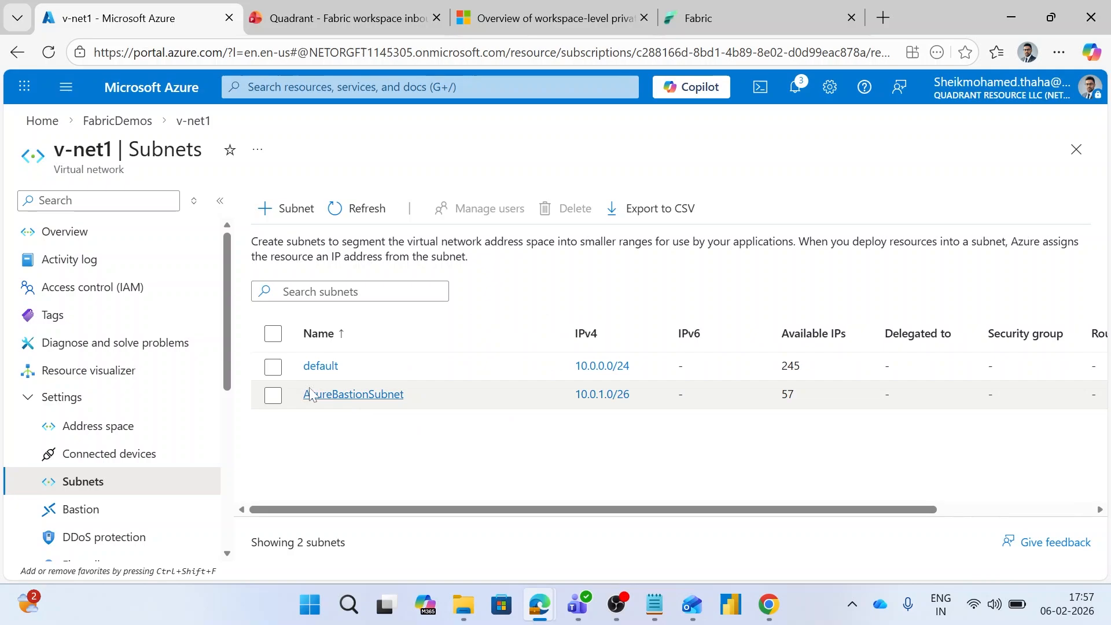
{"action": "key", "text": "ctrl+2"}
{"action": "mouse_move", "coordinate": [293, 382]}
{"action": "left_mouse_down"}
{"action": "mouse_move", "coordinate": [613, 393]}
{"action": "mouse_move", "coordinate": [739, 413]}
{"action": "left_mouse_up"}
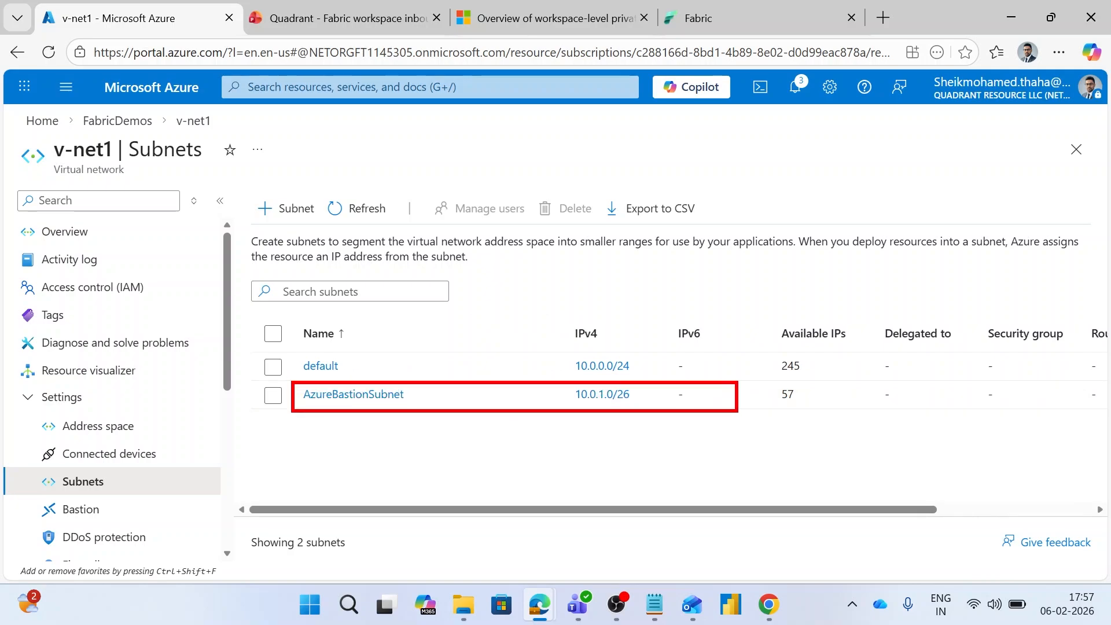
{"action": "key", "text": "Escape"}
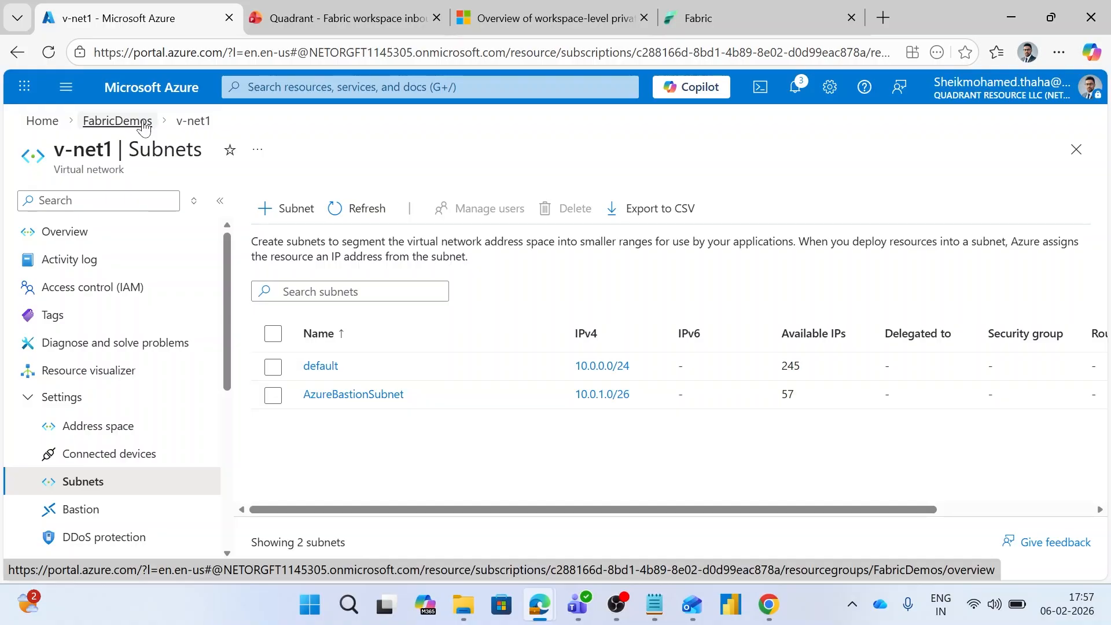
Open the Bastion connection page of testvm from the FabricDemos resource group and look through its connection and authentication settings.
{"action": "left_click", "coordinate": [117, 121]}
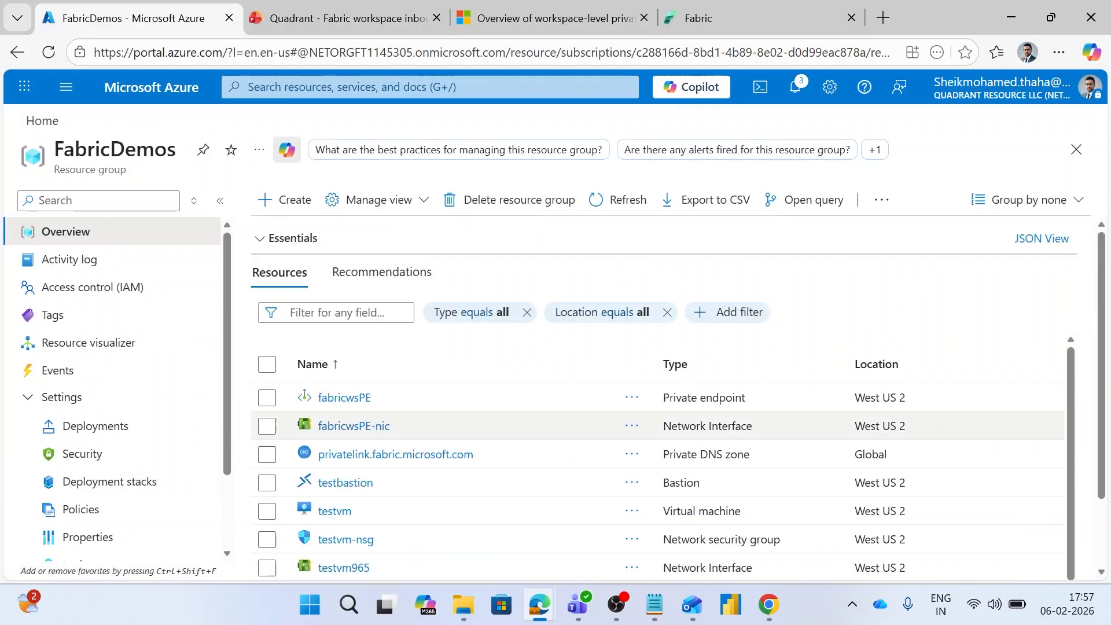
{"action": "scroll", "coordinate": [339, 468], "scroll_direction": "down", "scroll_amount": 1}
{"action": "left_click", "coordinate": [336, 471]}
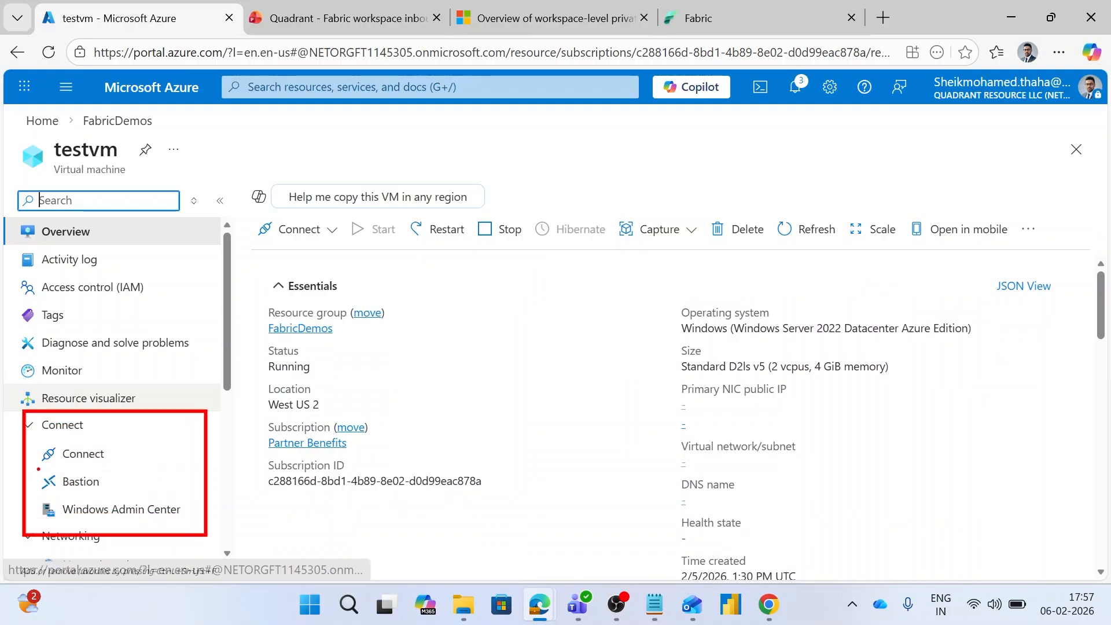
{"action": "left_click", "coordinate": [102, 489]}
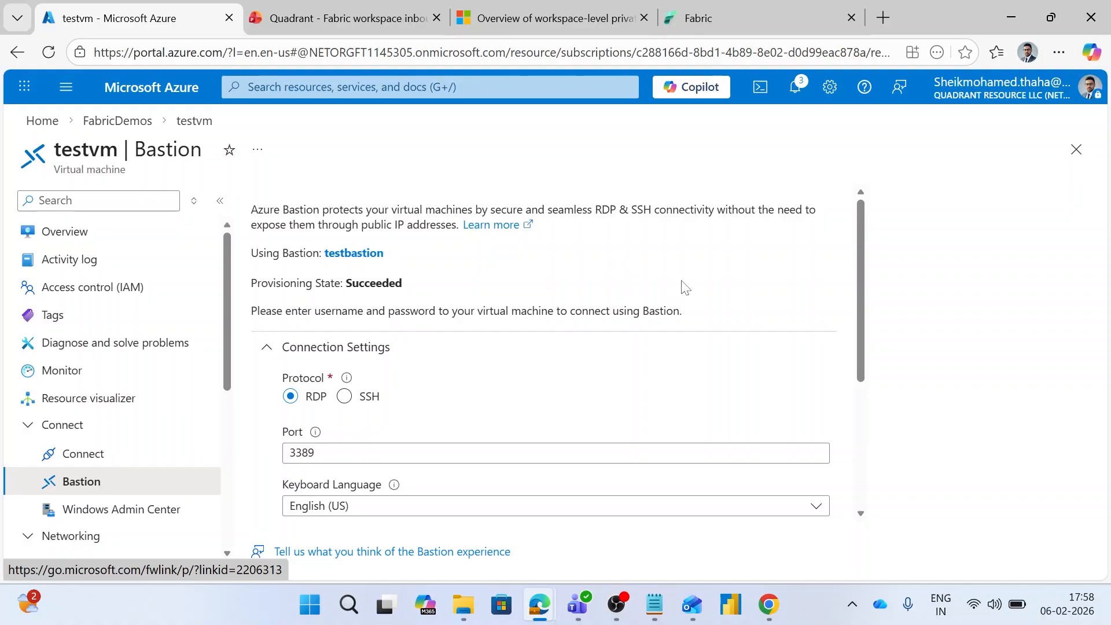
{"action": "scroll", "coordinate": [589, 351], "scroll_direction": "down", "scroll_amount": 3}
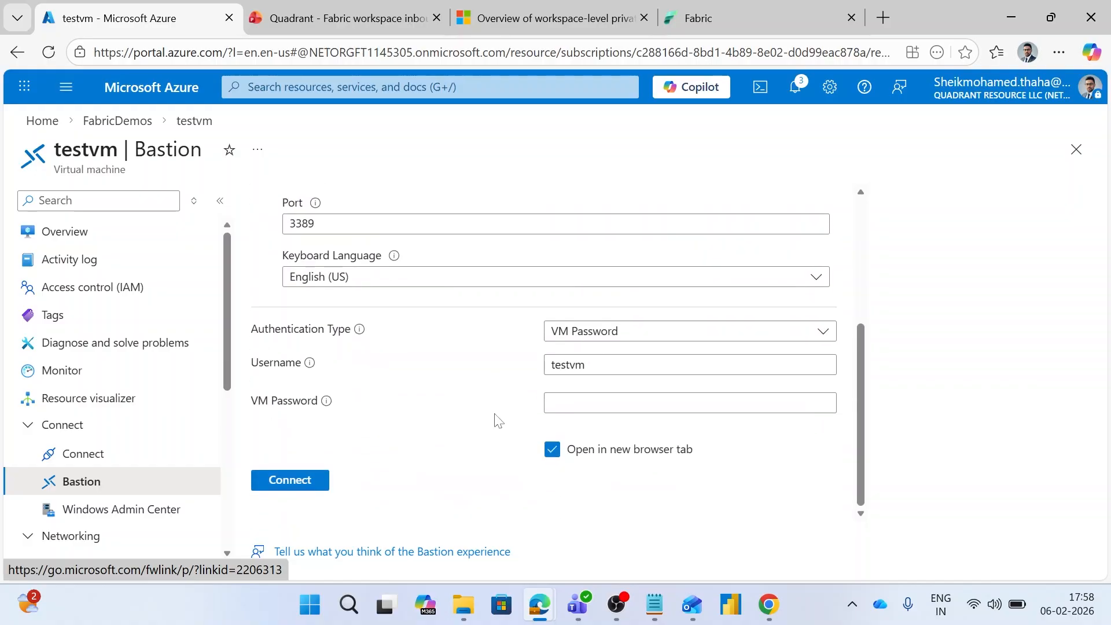
{"action": "scroll", "coordinate": [496, 416], "scroll_direction": "up", "scroll_amount": 3}
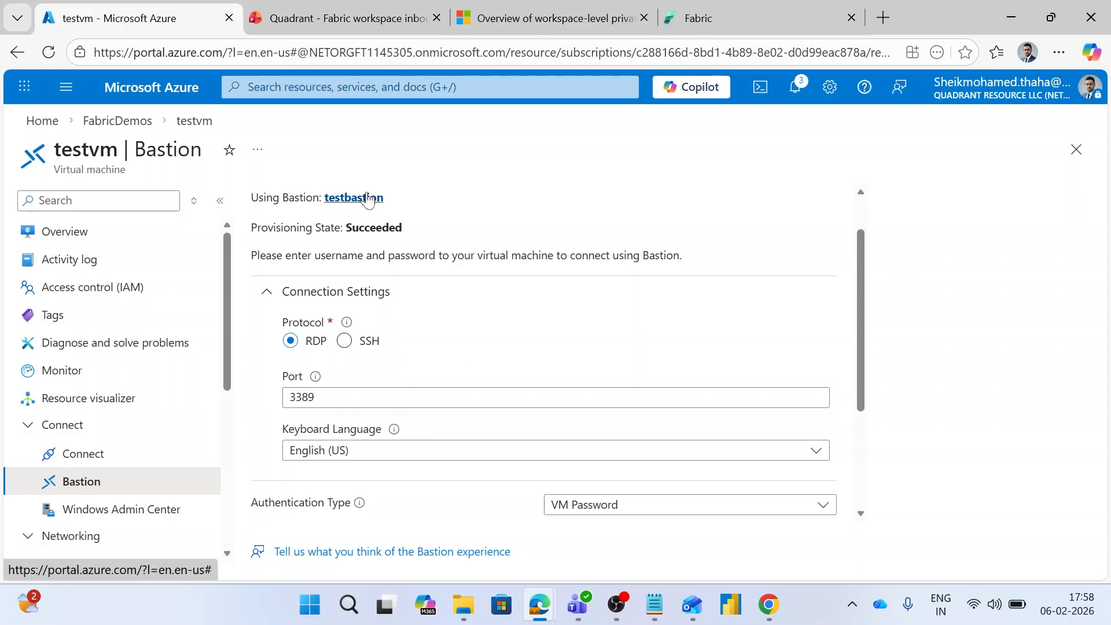
Open testbastion and check its virtual network/subnet, public IPv4 address and provisioning state.
{"action": "left_click", "coordinate": [367, 200]}
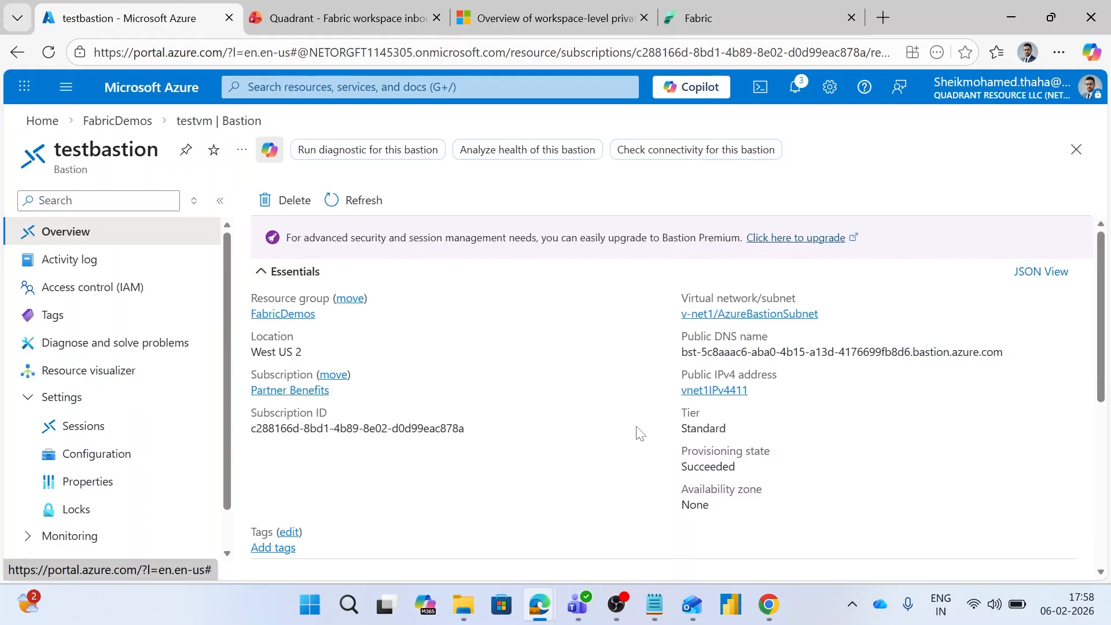
{"action": "mouse_move", "coordinate": [674, 279]}
{"action": "left_mouse_down"}
{"action": "mouse_move", "coordinate": [856, 338]}
{"action": "mouse_move", "coordinate": [848, 330]}
{"action": "left_mouse_up"}
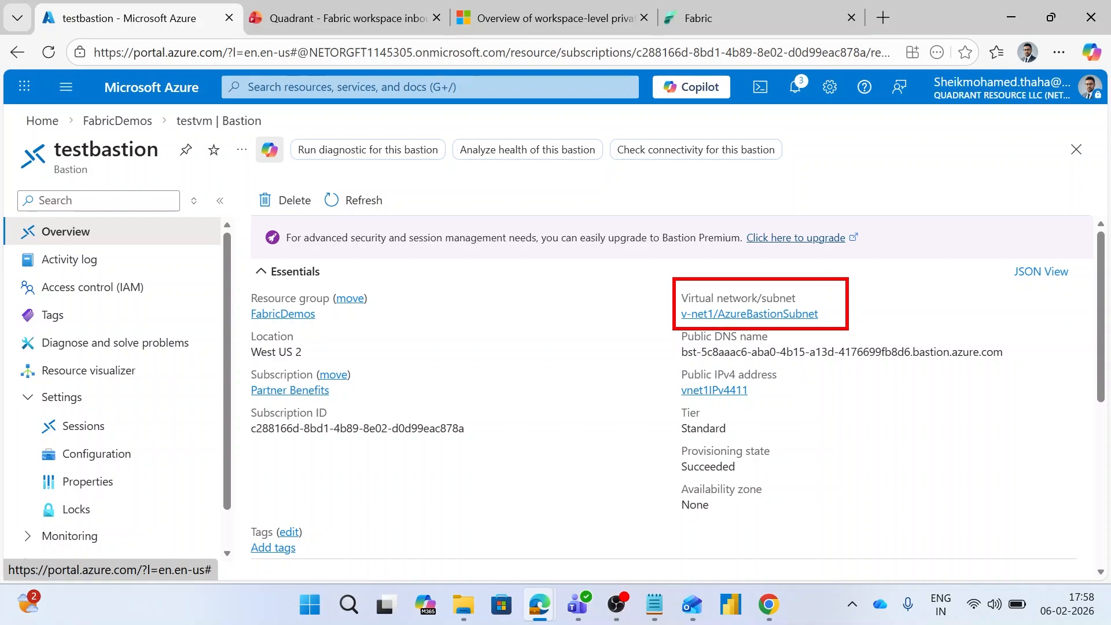
{"action": "left_click_drag", "start_coordinate": [714, 304], "coordinate": [837, 322]}
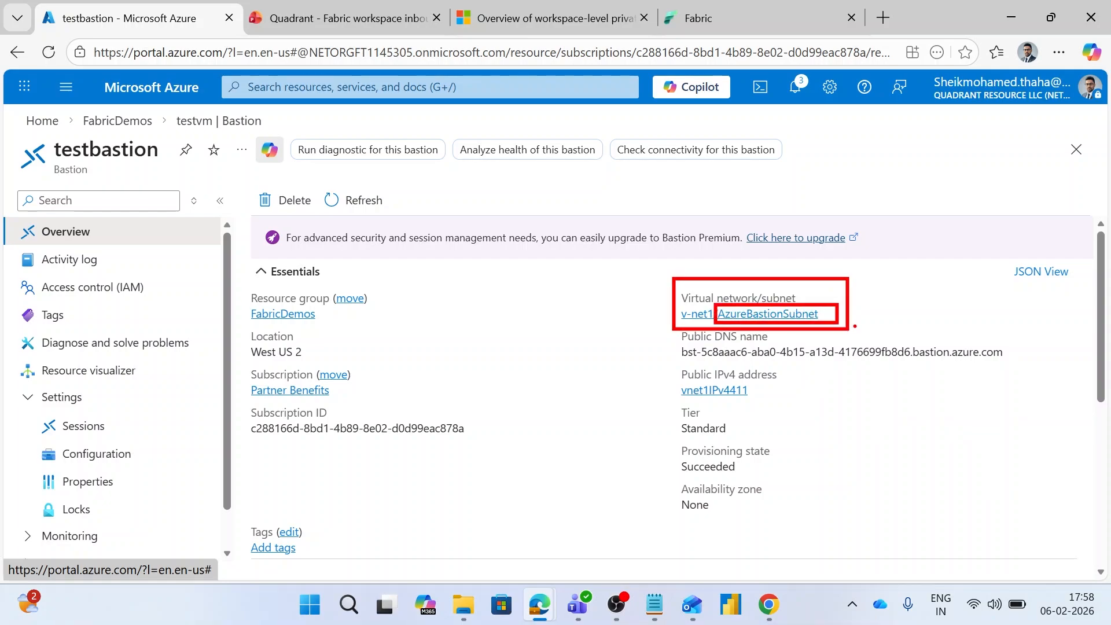
{"action": "key", "text": "Escape"}
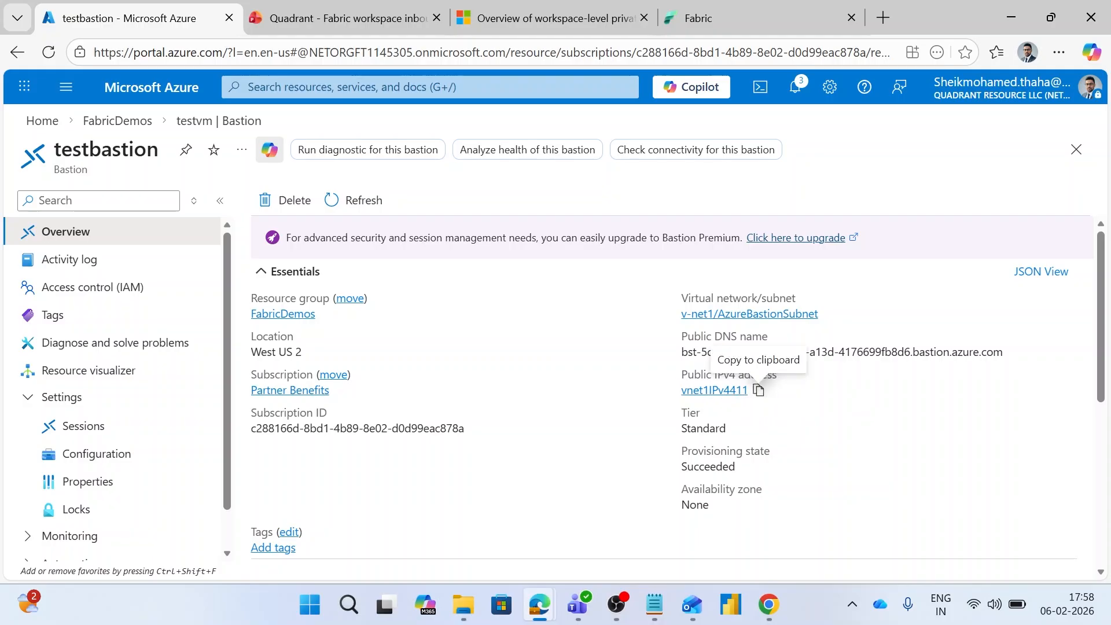
{"action": "left_click_drag", "start_coordinate": [668, 360], "coordinate": [802, 407]}
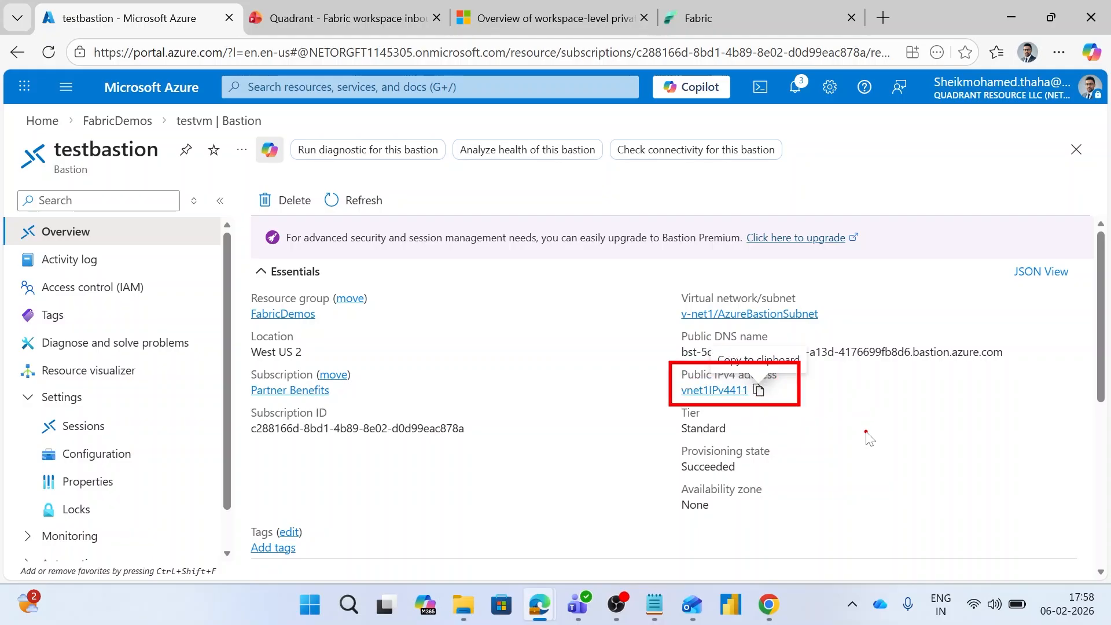
{"action": "key", "text": "Escape"}
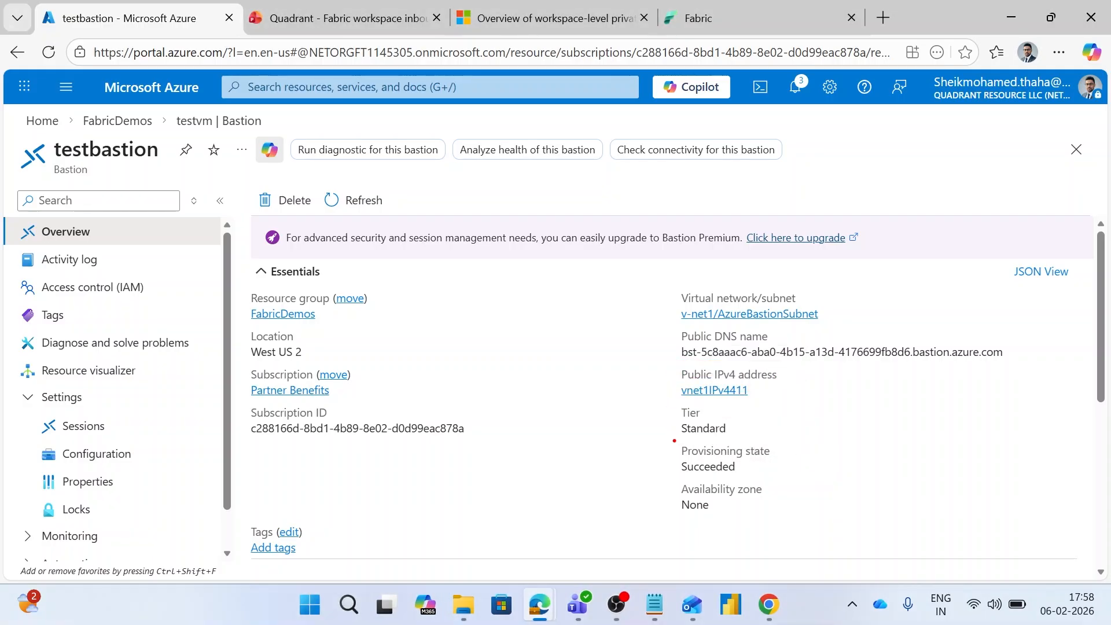
{"action": "left_click_drag", "start_coordinate": [674, 437], "coordinate": [832, 472]}
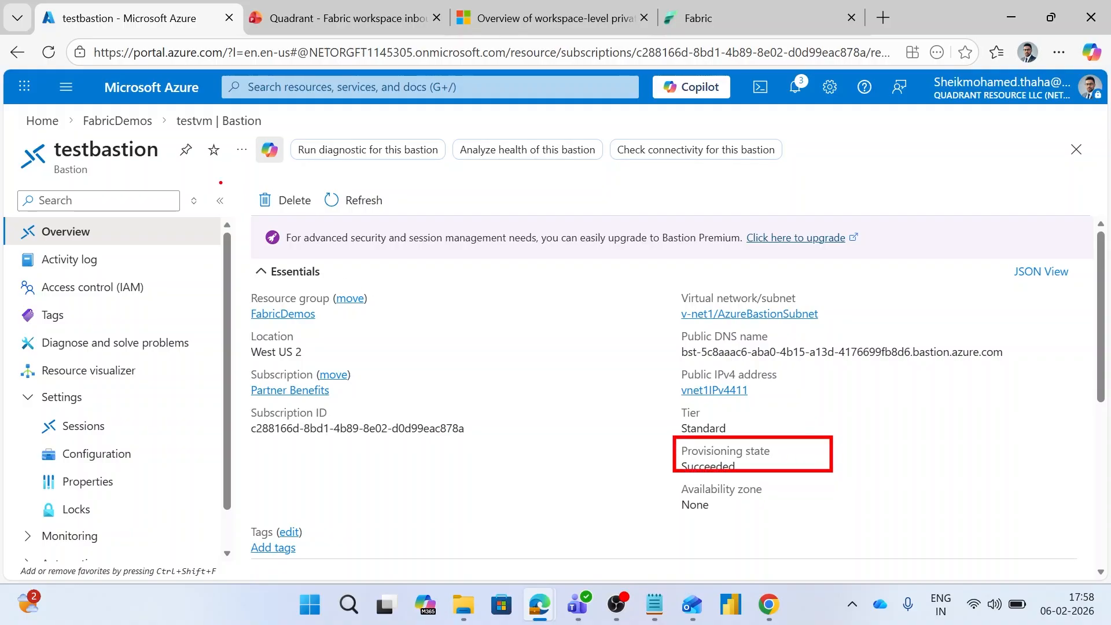
{"action": "key", "text": "Escape"}
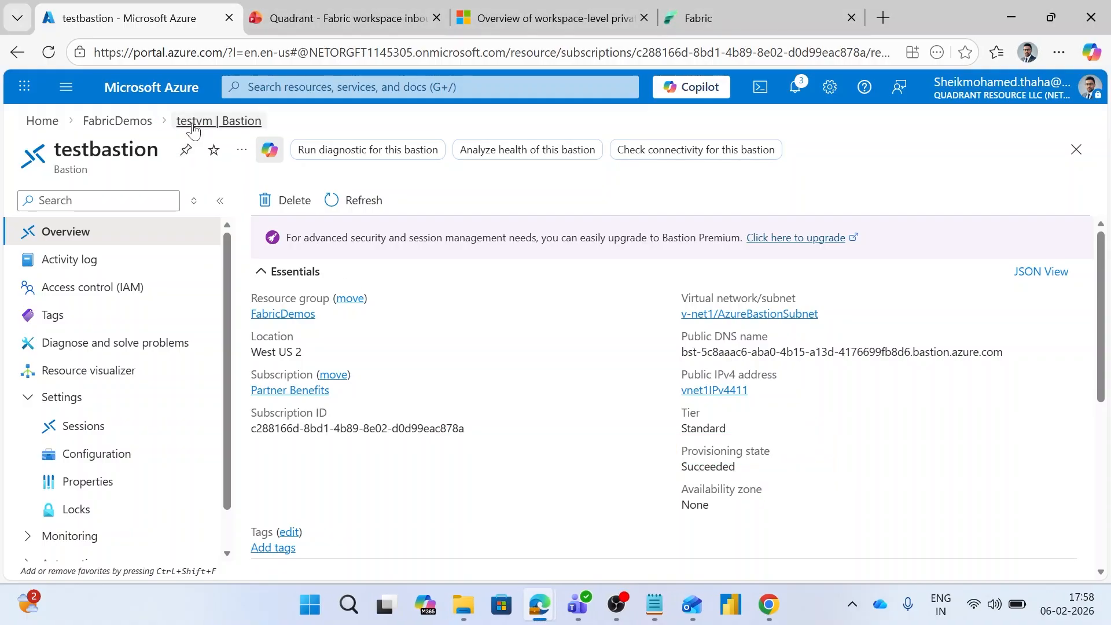
Return to testvm's Bastion page, enter the VM password for the username testvm, and connect over RDP in a new browser tab.
{"action": "left_click", "coordinate": [191, 120]}
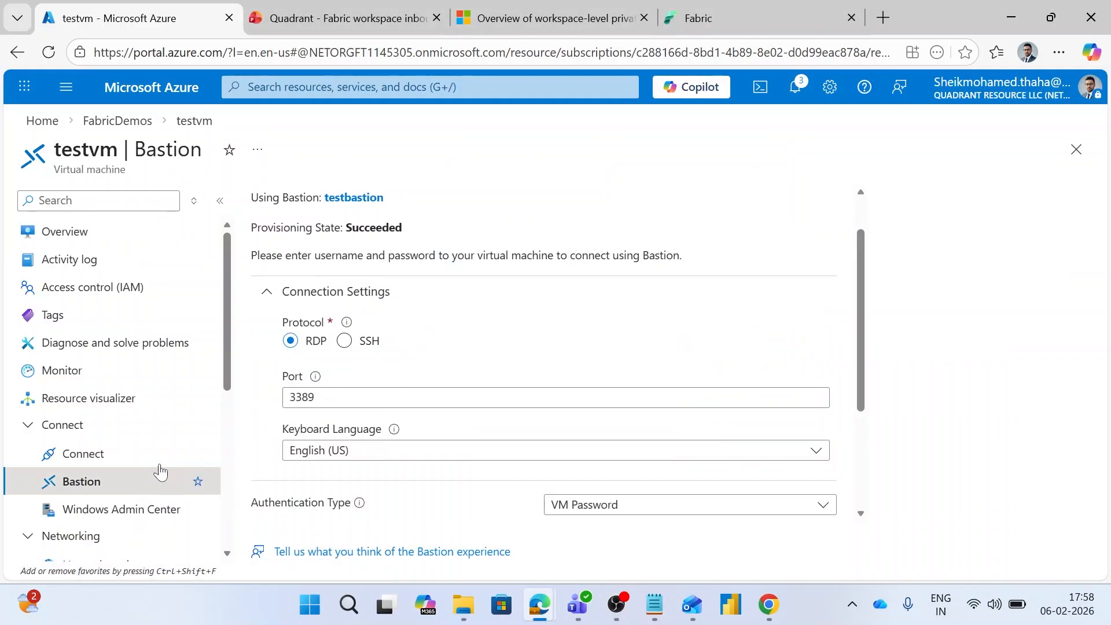
{"action": "scroll", "coordinate": [556, 350], "scroll_direction": "down", "scroll_amount": 2}
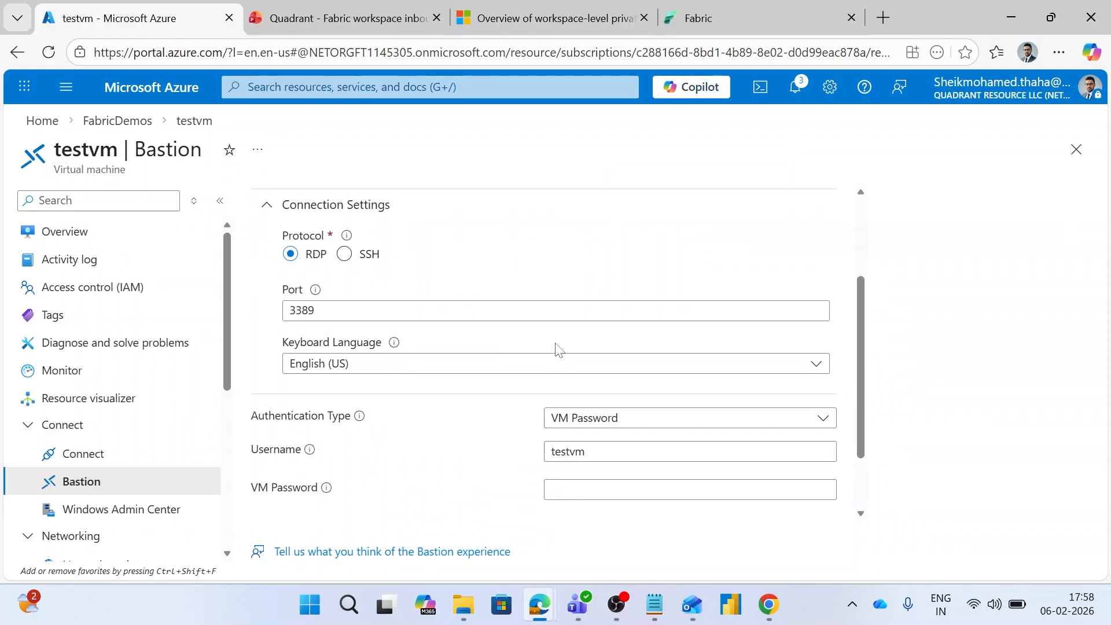
{"action": "mouse_move", "coordinate": [262, 216]}
{"action": "left_mouse_down"}
{"action": "mouse_move", "coordinate": [600, 370]}
{"action": "mouse_move", "coordinate": [766, 383]}
{"action": "left_mouse_up"}
{"action": "key", "text": "Escape"}
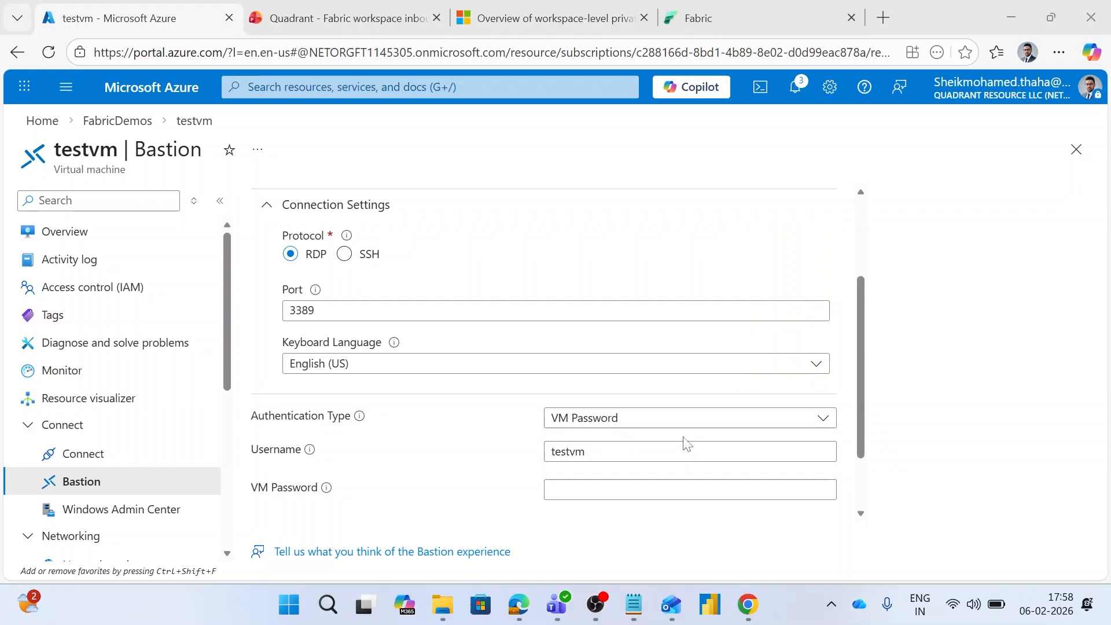
{"action": "scroll", "coordinate": [631, 438], "scroll_direction": "down", "scroll_amount": 1}
{"action": "scroll", "coordinate": [631, 438], "scroll_direction": "down", "scroll_amount": 1}
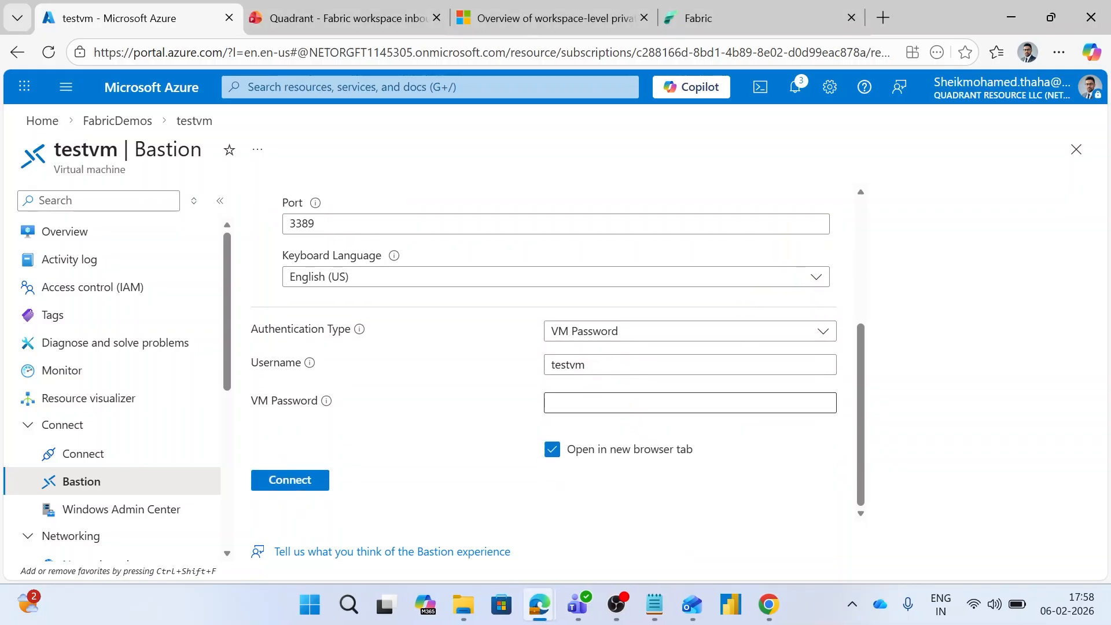
{"action": "left_click", "coordinate": [606, 404]}
{"action": "type", "text": "••••••"}
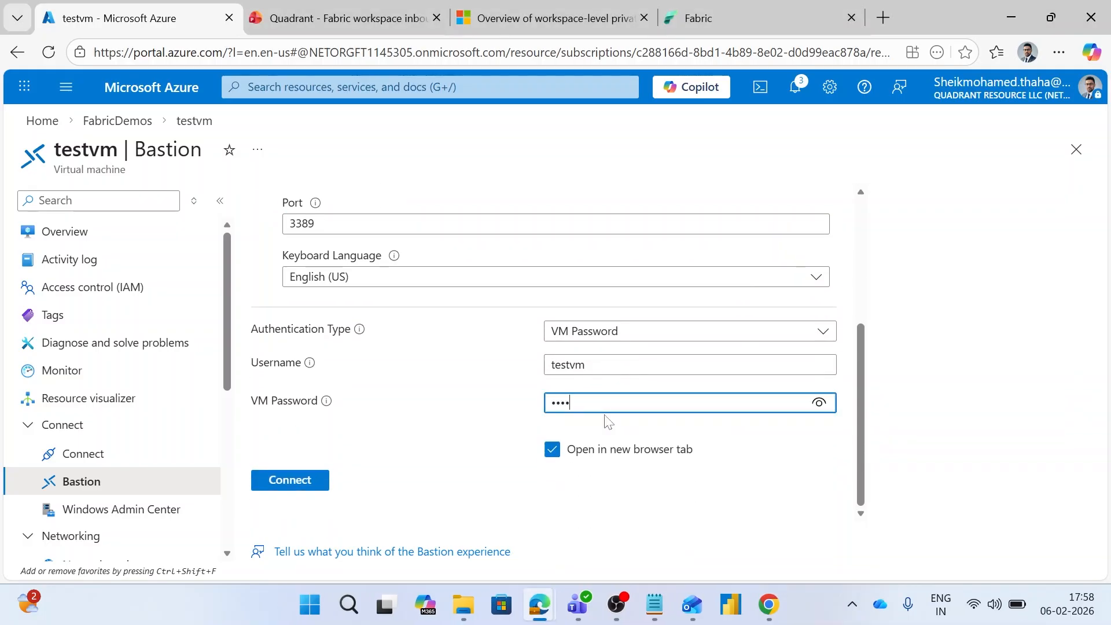
{"action": "type", "text": "•••••"}
{"action": "left_click", "coordinate": [303, 485]}
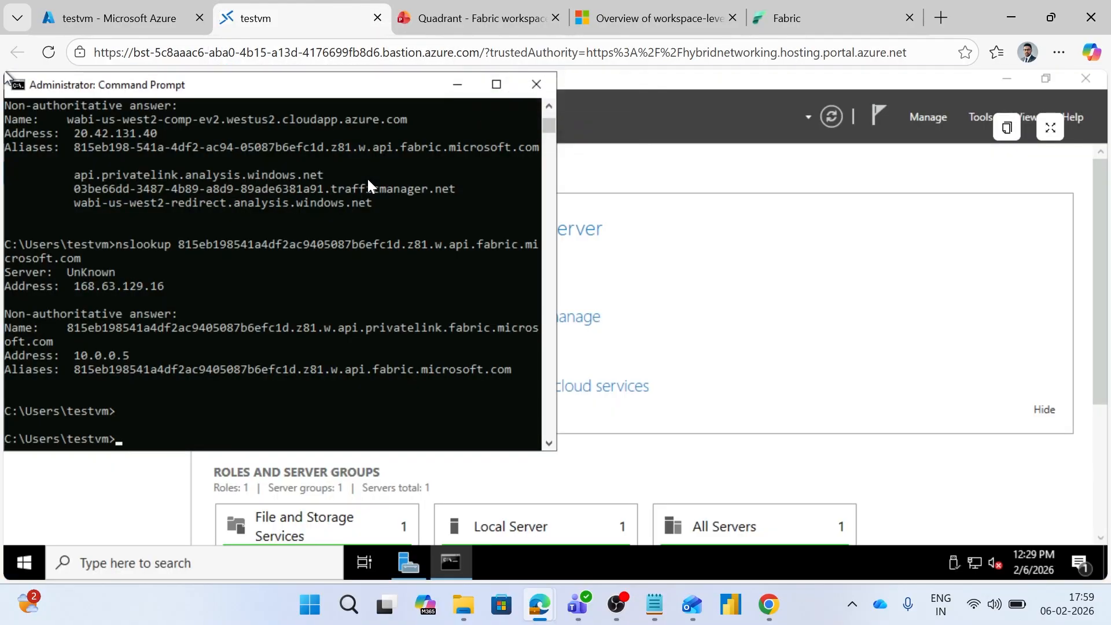
On the testvm desktop, close the old Command Prompt, minimize Server Manager, and open a new Command Prompt.
{"action": "left_click", "coordinate": [536, 84]}
{"action": "left_click", "coordinate": [1006, 78]}
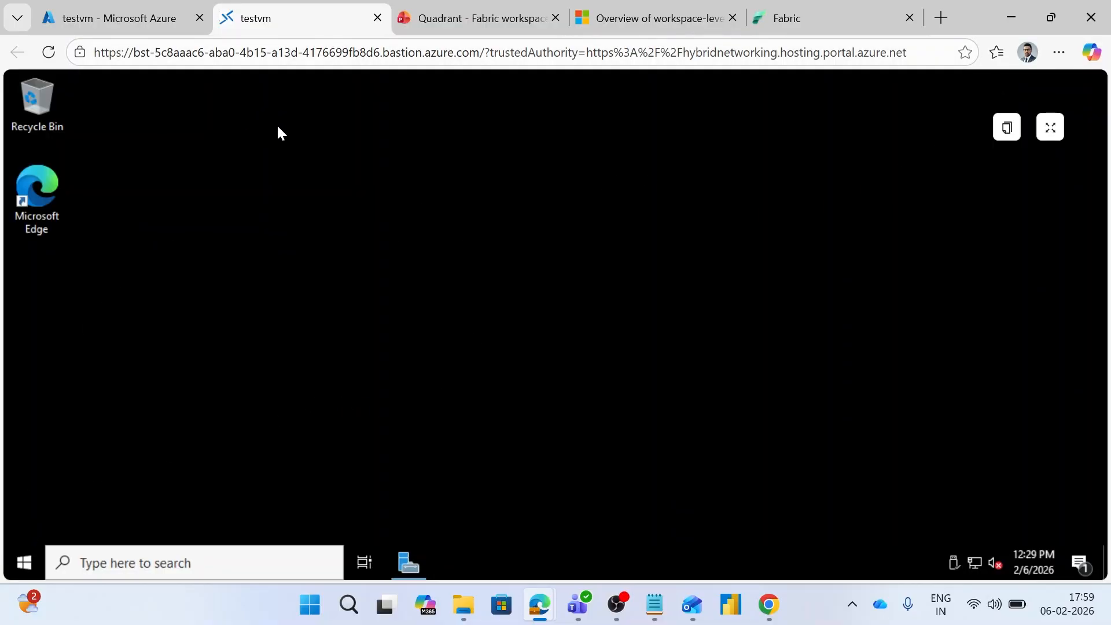
{"action": "mouse_move", "coordinate": [212, 2]}
{"action": "left_mouse_down"}
{"action": "mouse_move", "coordinate": [370, 104]}
{"action": "mouse_move", "coordinate": [411, 179]}
{"action": "mouse_move", "coordinate": [374, 148]}
{"action": "left_mouse_up"}
{"action": "key", "text": "Escape"}
{"action": "left_click", "coordinate": [143, 561]}
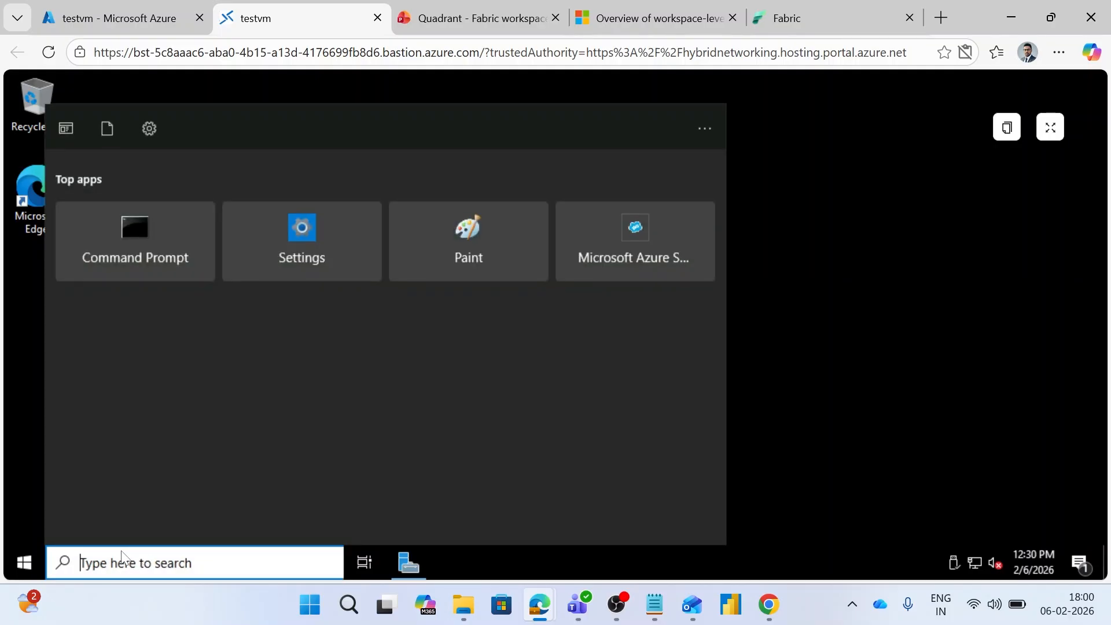
{"action": "left_click", "coordinate": [121, 261]}
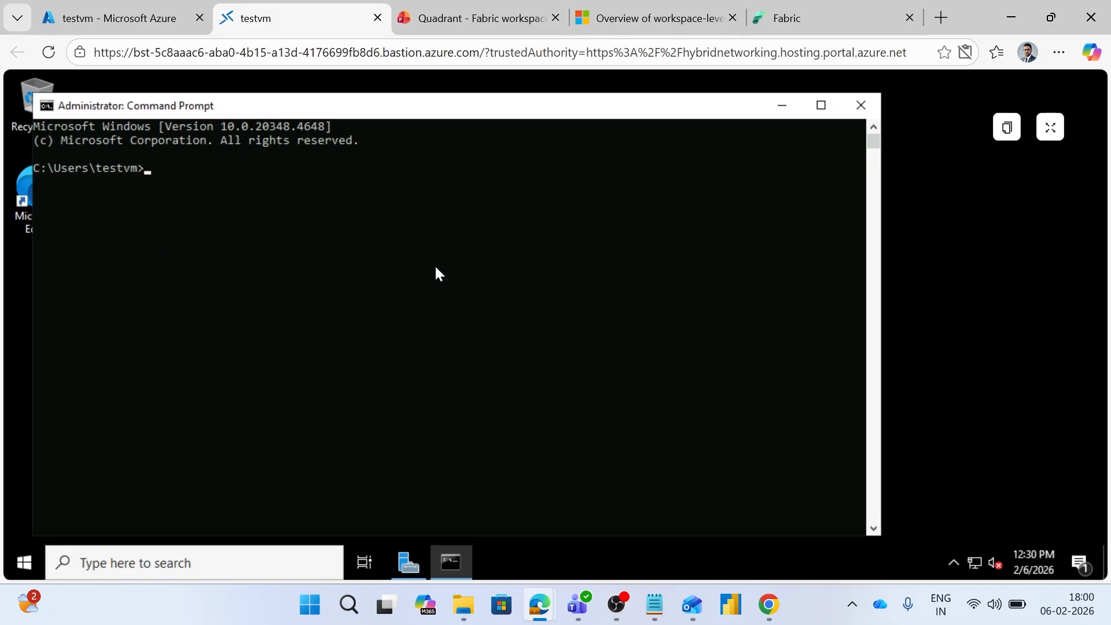
Check the prepared command in Notepad and put "nslookup 815eb198541a4df2ac9405087b6efc1d.z81.w.api.fabric.microsoft.com" into the Bastion clipboard of the testvm session.
{"action": "left_click", "coordinate": [652, 605]}
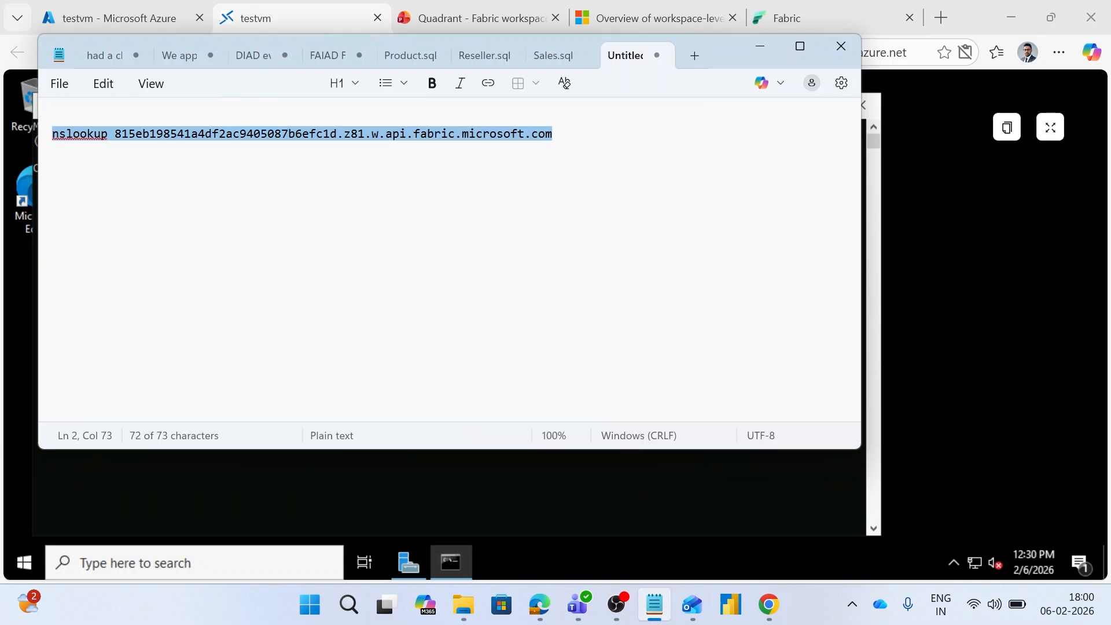
{"action": "left_click", "coordinate": [760, 46]}
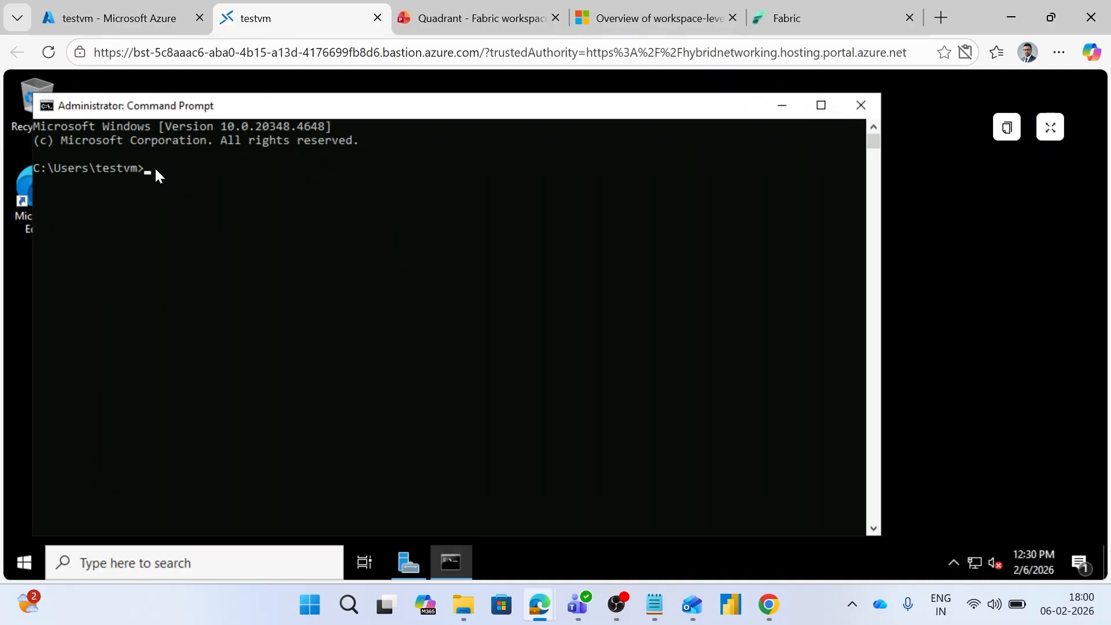
{"action": "left_click", "coordinate": [1006, 127]}
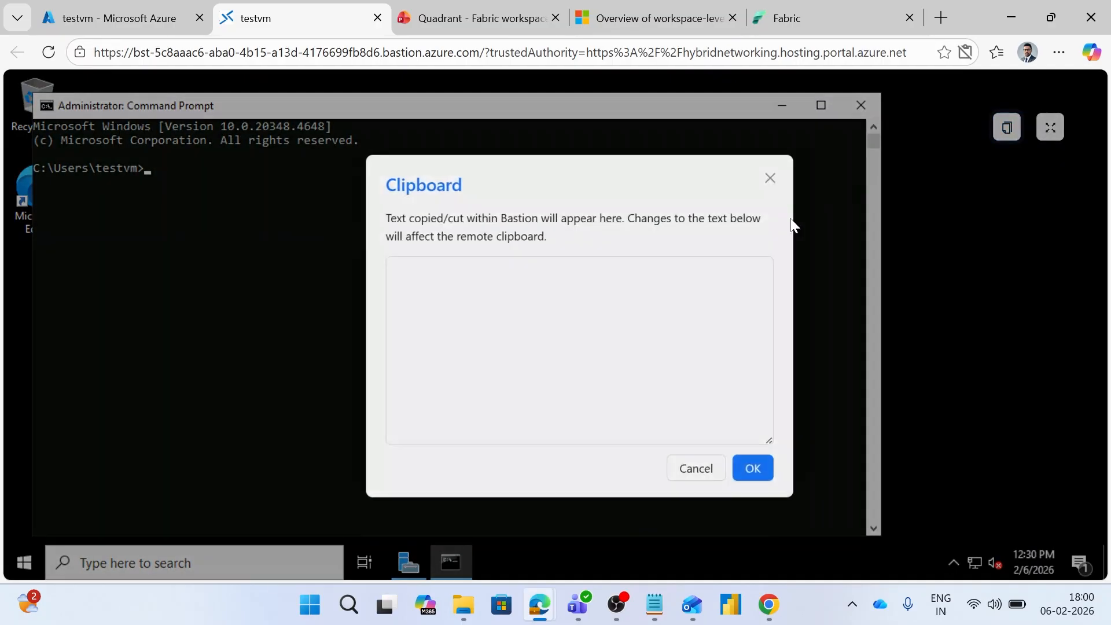
{"action": "type", "text": "nslookup 815eb198541a4df2ac9405087b6efc1d.z81.w.api.fabric.microsoft.com"}
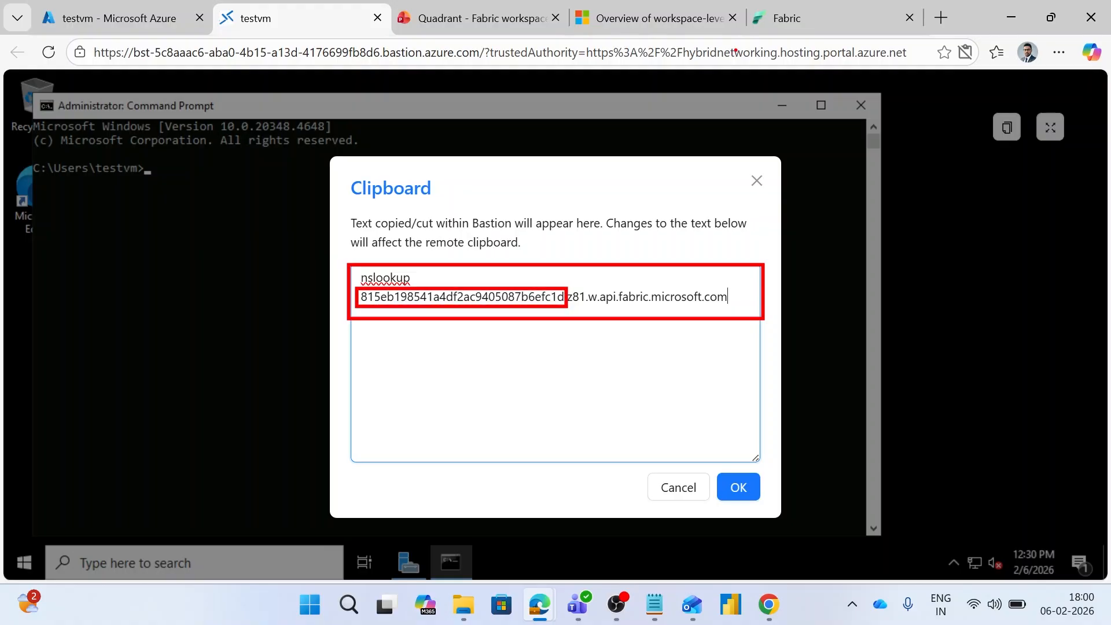
Compare the workspace ID in the Private_WS address in Fabric with the ID and z81 part of the host name in the Bastion clipboard.
{"action": "left_click", "coordinate": [783, 19]}
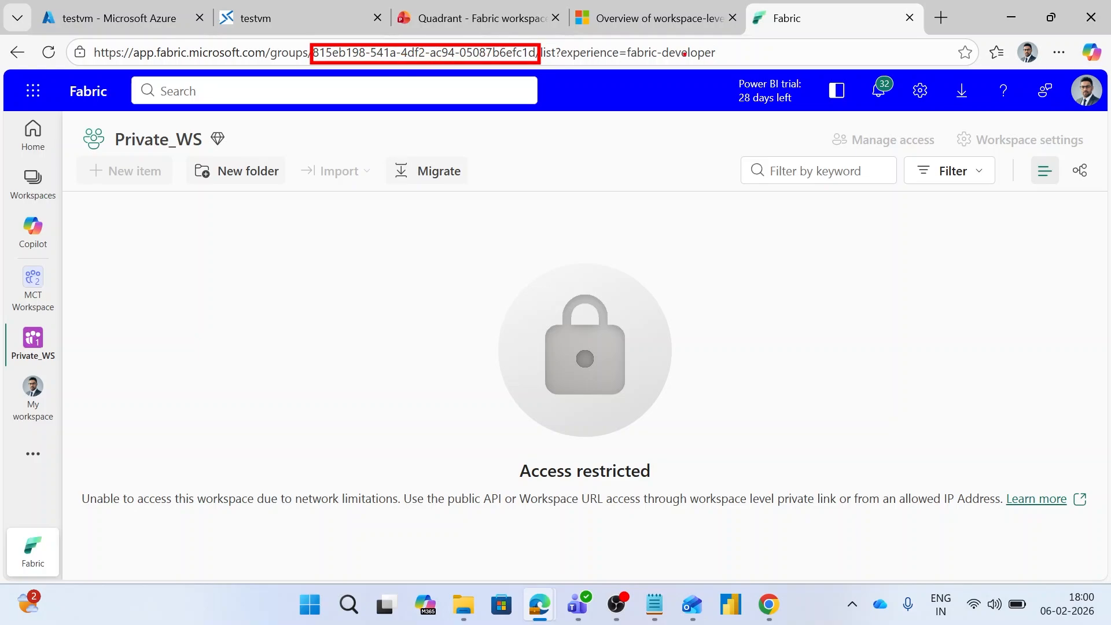
{"action": "left_click", "coordinate": [253, 18]}
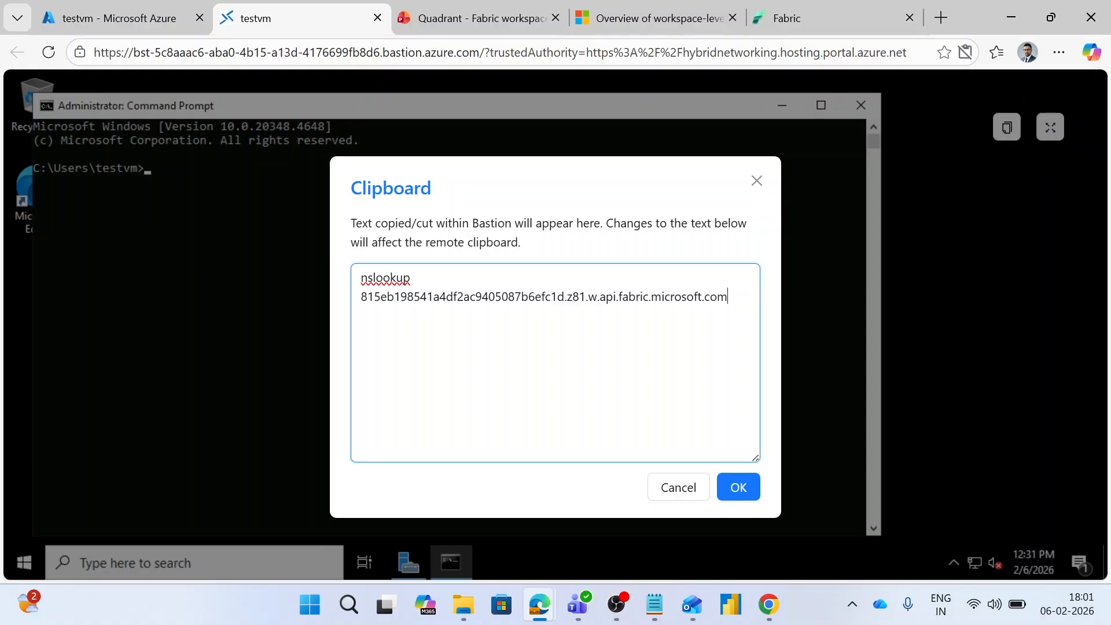
{"action": "left_click_drag", "start_coordinate": [557, 296], "coordinate": [469, 296]}
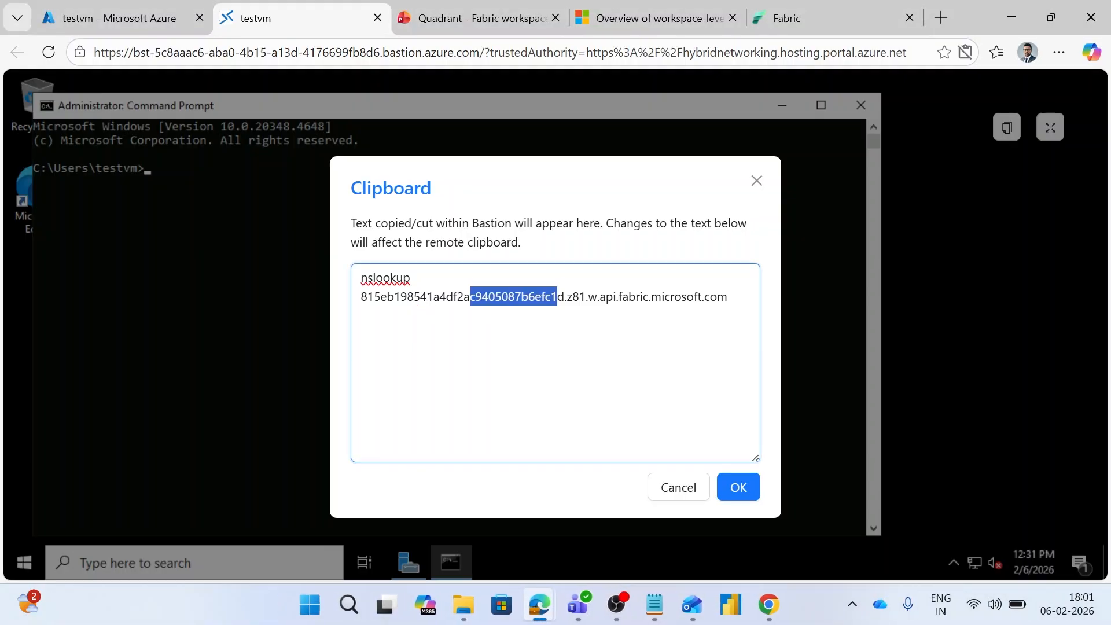
{"action": "left_click", "coordinate": [541, 297]}
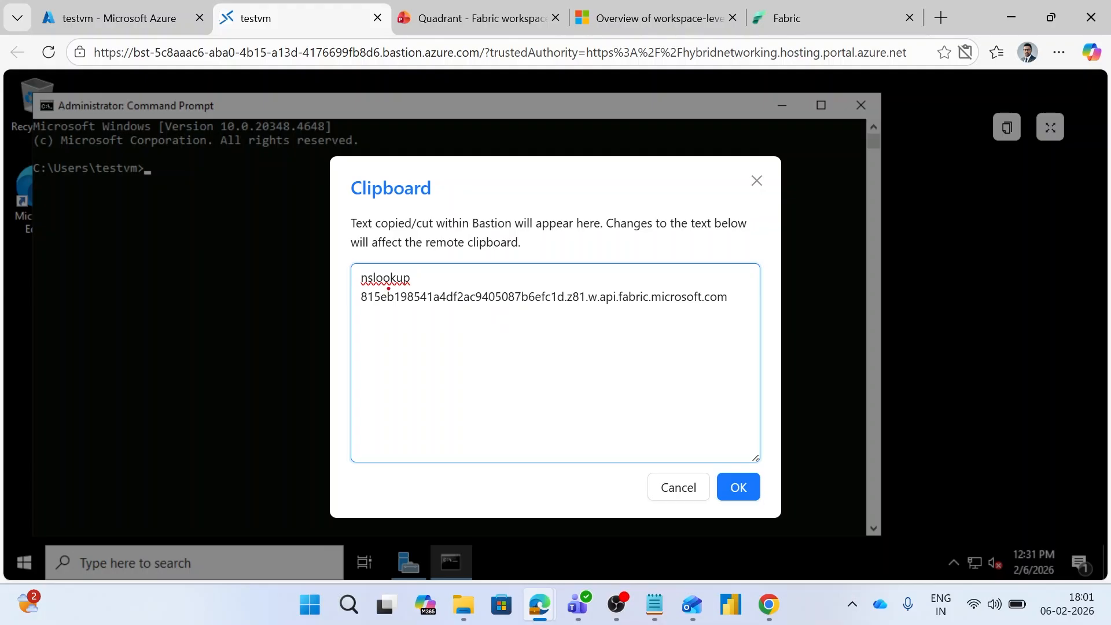
{"action": "left_click_drag", "start_coordinate": [359, 290], "coordinate": [572, 304]}
{"action": "key", "text": "Escape"}
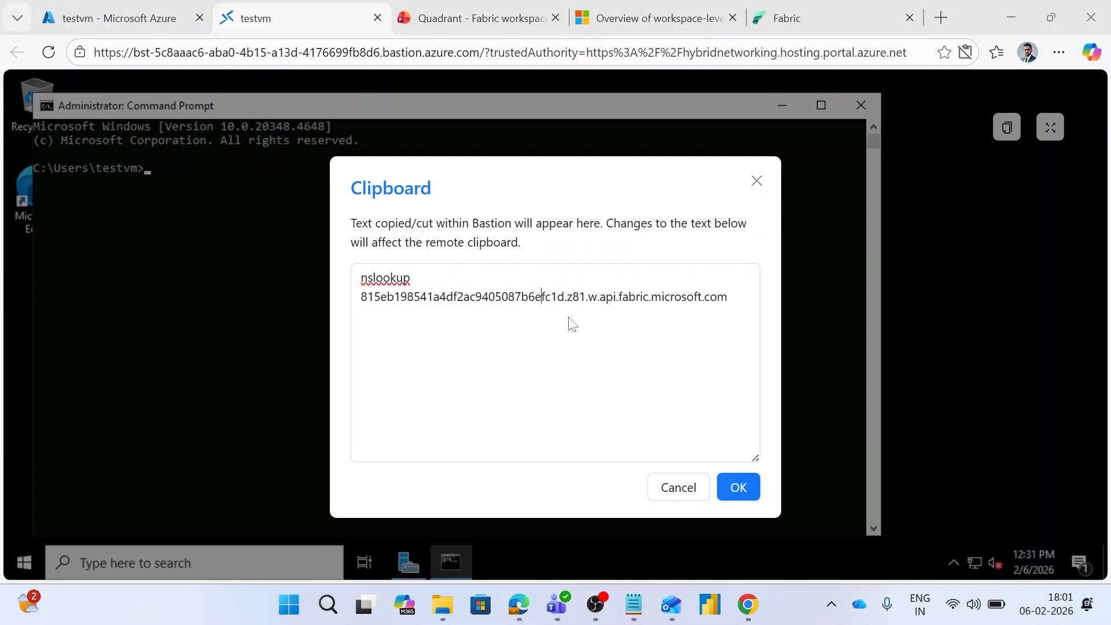
{"action": "key", "text": "ctrl+2"}
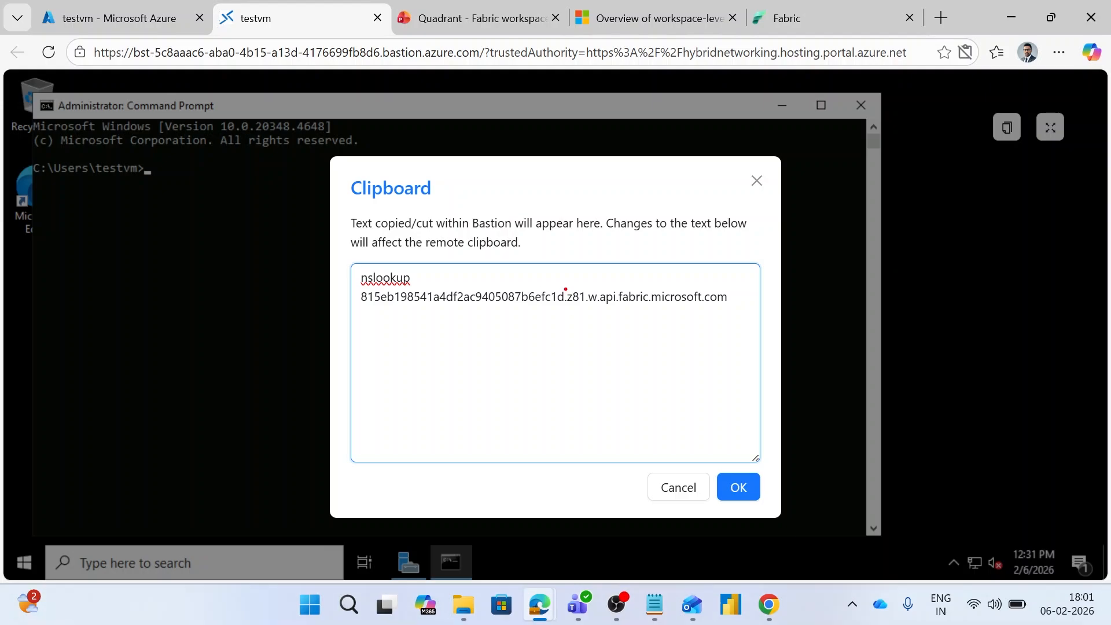
{"action": "left_click_drag", "start_coordinate": [563, 288], "coordinate": [587, 305]}
{"action": "mouse_move", "coordinate": [361, 289]}
{"action": "left_mouse_down"}
{"action": "mouse_move", "coordinate": [387, 304]}
{"action": "mouse_move", "coordinate": [374, 304]}
{"action": "left_mouse_up"}
{"action": "key", "text": "Escape"}
{"action": "left_click_drag", "start_coordinate": [356, 286], "coordinate": [765, 310]}
{"action": "key", "text": "Escape"}
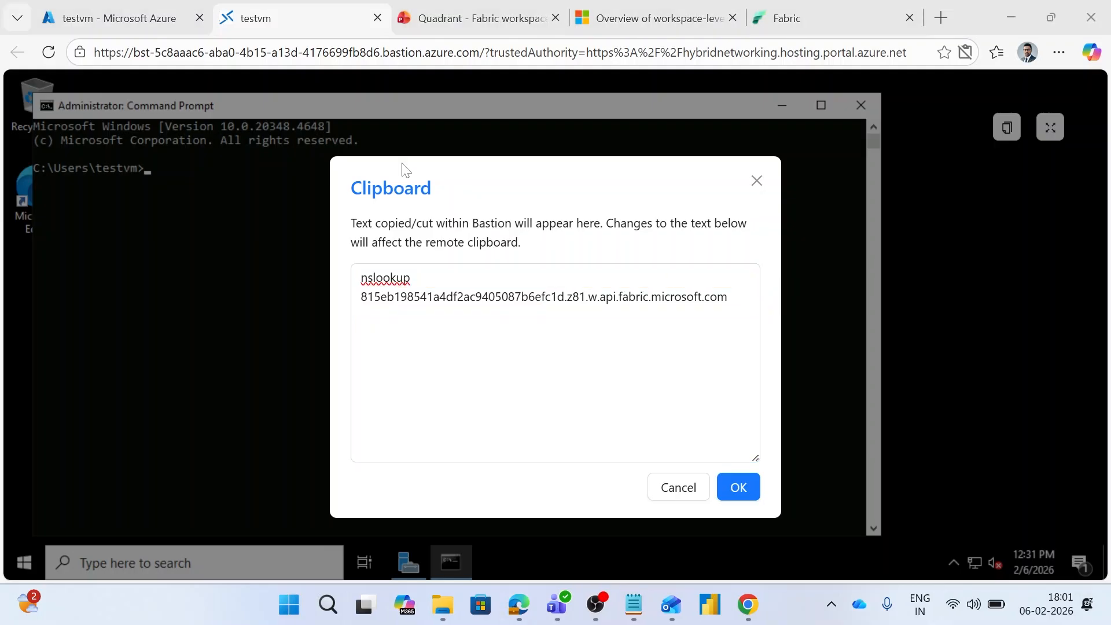
Accept the Bastion clipboard text and enter the nslookup command for the workspace's w.api.fabric.microsoft.com host at testvm's command prompt.
{"action": "left_click", "coordinate": [736, 487]}
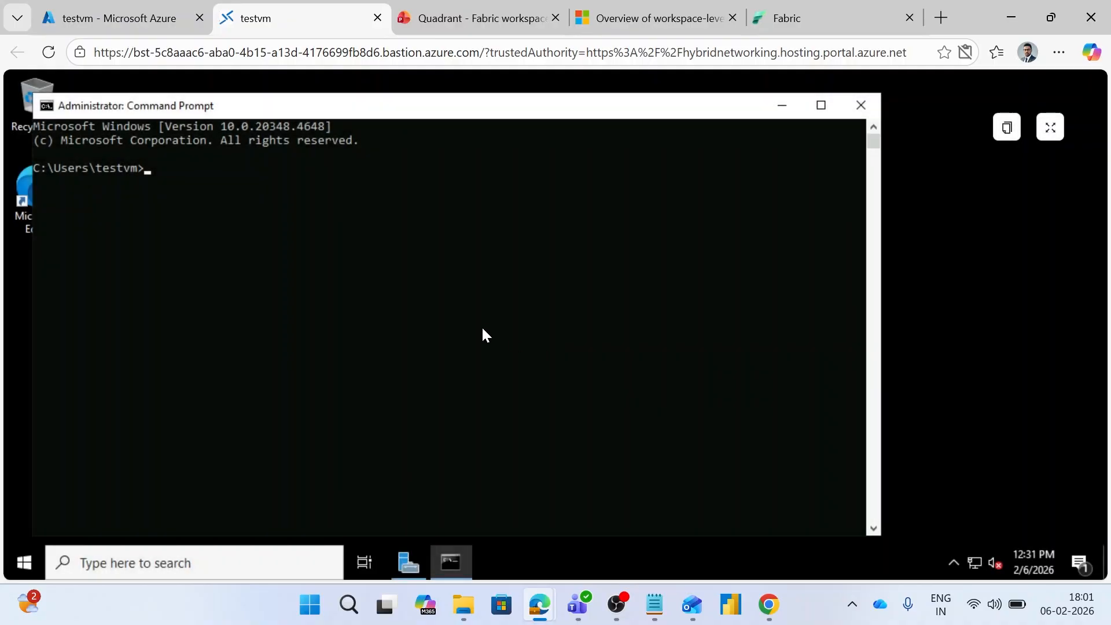
{"action": "type", "text": "nslookup 815eb198541a4df2ac9405087b6efc1d.z81.w.api.fabric.microsoft.com"}
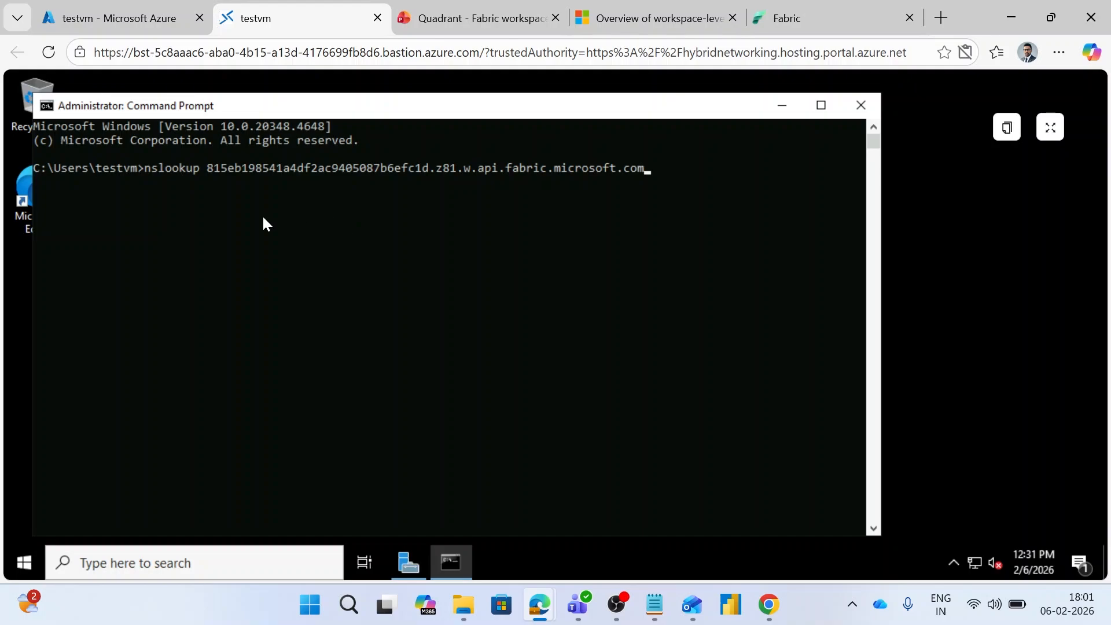
In the Azure portal, open the DNS configuration of the fabricwsPE private endpoint from FabricDemos and check the IP address of the w.api host name.
{"action": "left_click", "coordinate": [116, 18]}
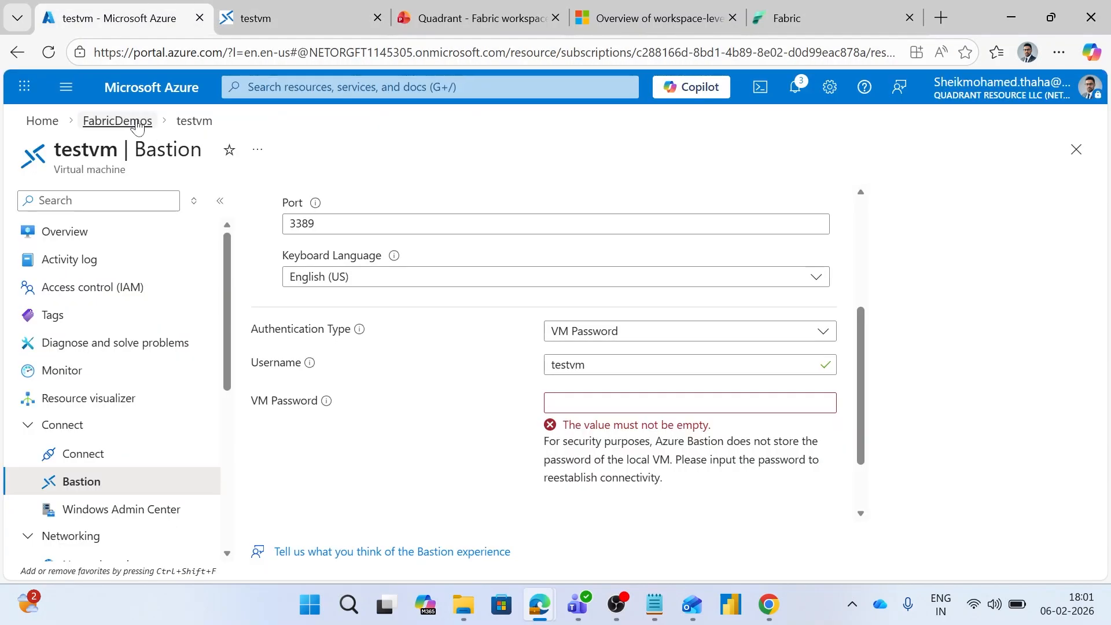
{"action": "left_click", "coordinate": [118, 120]}
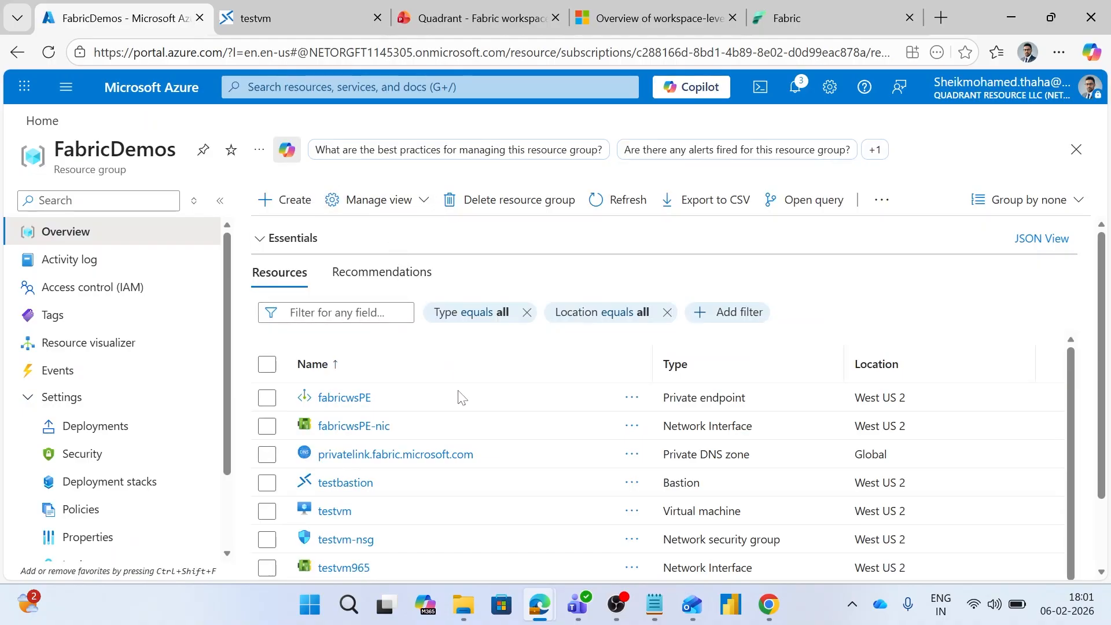
{"action": "scroll", "coordinate": [484, 361], "scroll_direction": "down", "scroll_amount": 1}
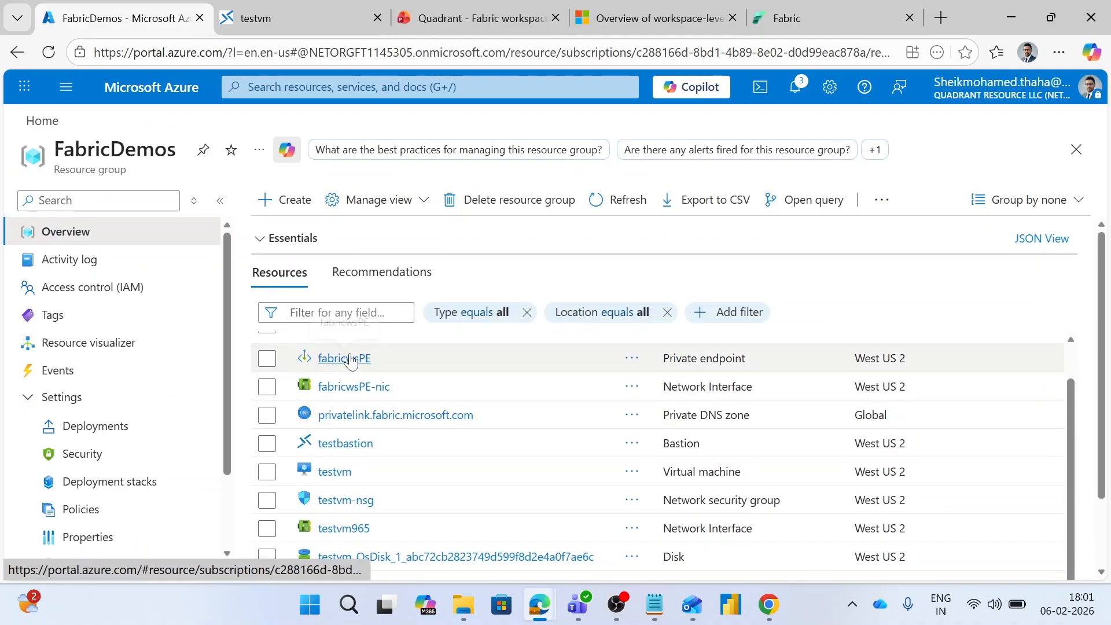
{"action": "left_click", "coordinate": [344, 358]}
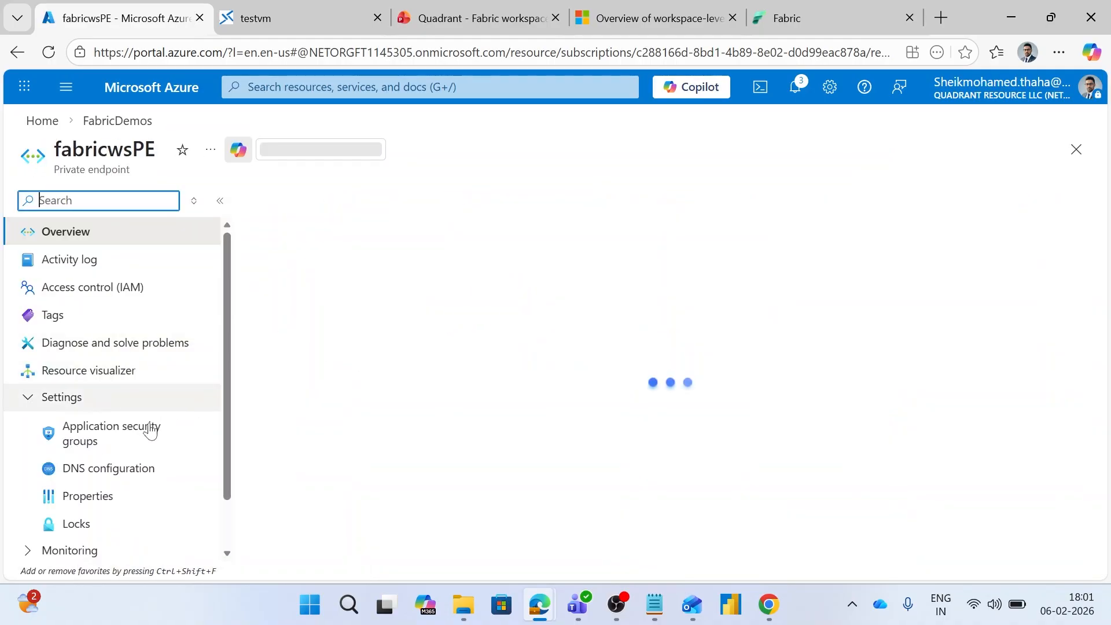
{"action": "left_click", "coordinate": [116, 467]}
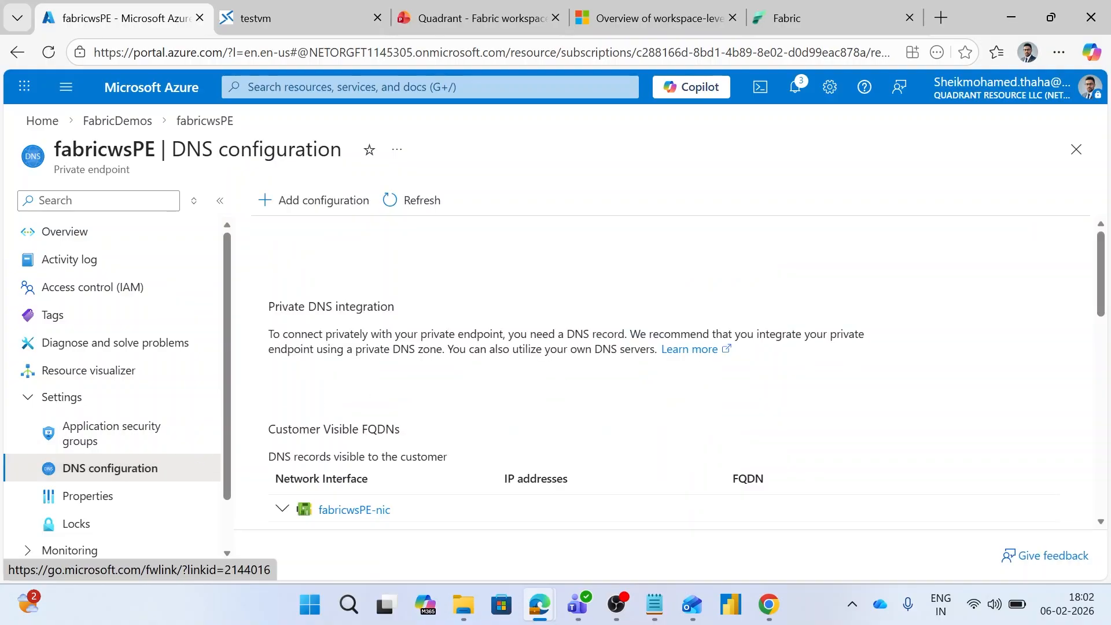
{"action": "scroll", "coordinate": [538, 354], "scroll_direction": "down", "scroll_amount": 4}
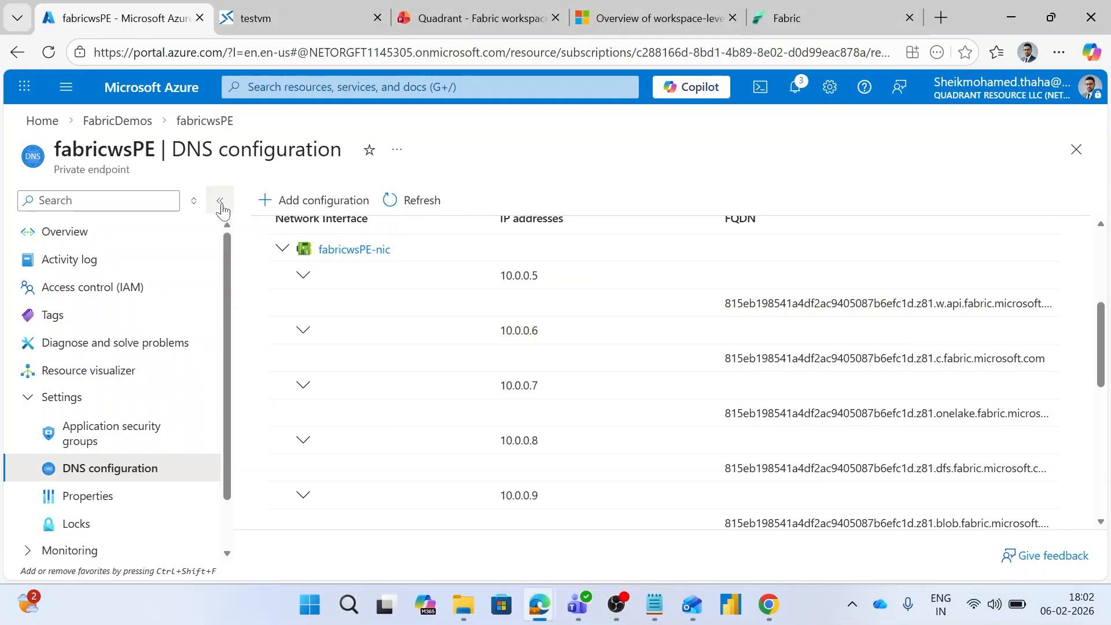
{"action": "left_click", "coordinate": [221, 203]}
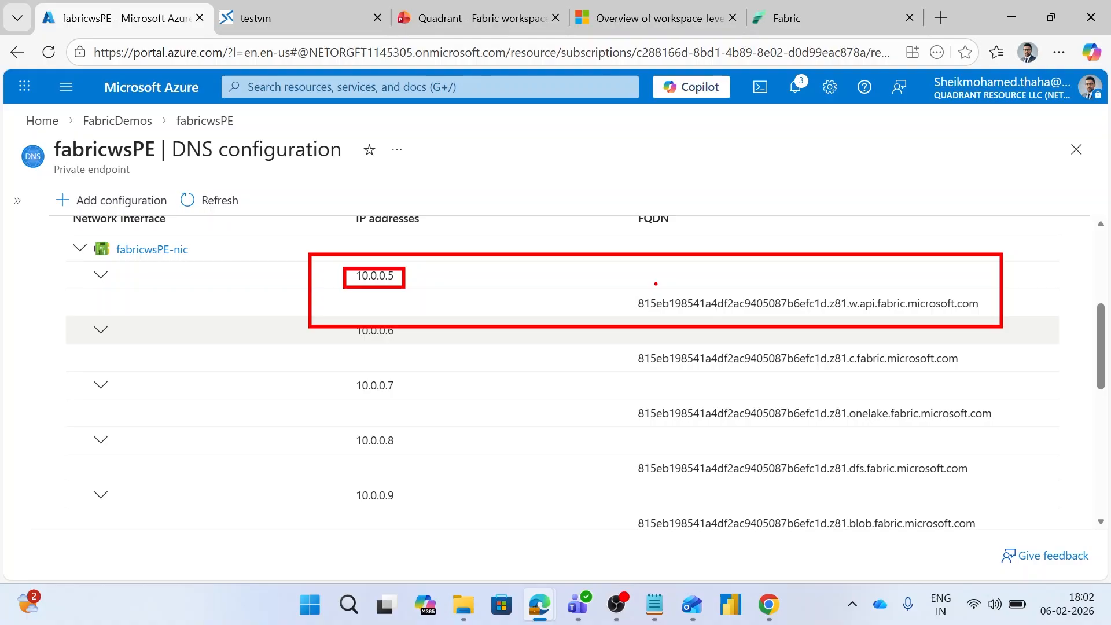
Run the entered nslookup command on testvm and compare the returned address with the DNS configuration of fabricwsPE.
{"action": "left_click", "coordinate": [272, 18]}
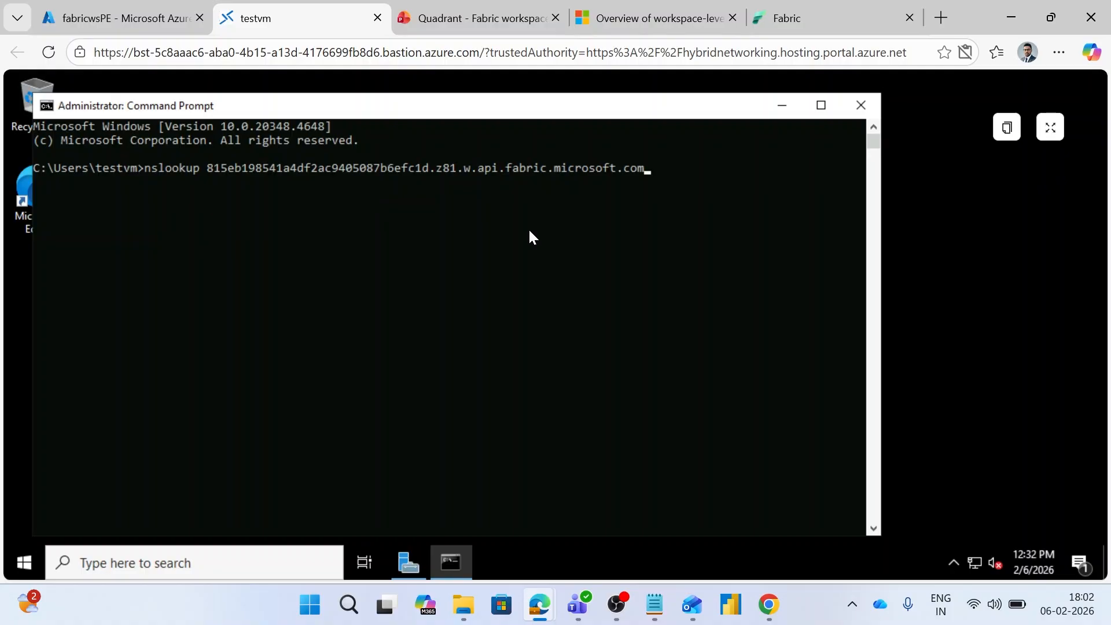
{"action": "key", "text": "Return"}
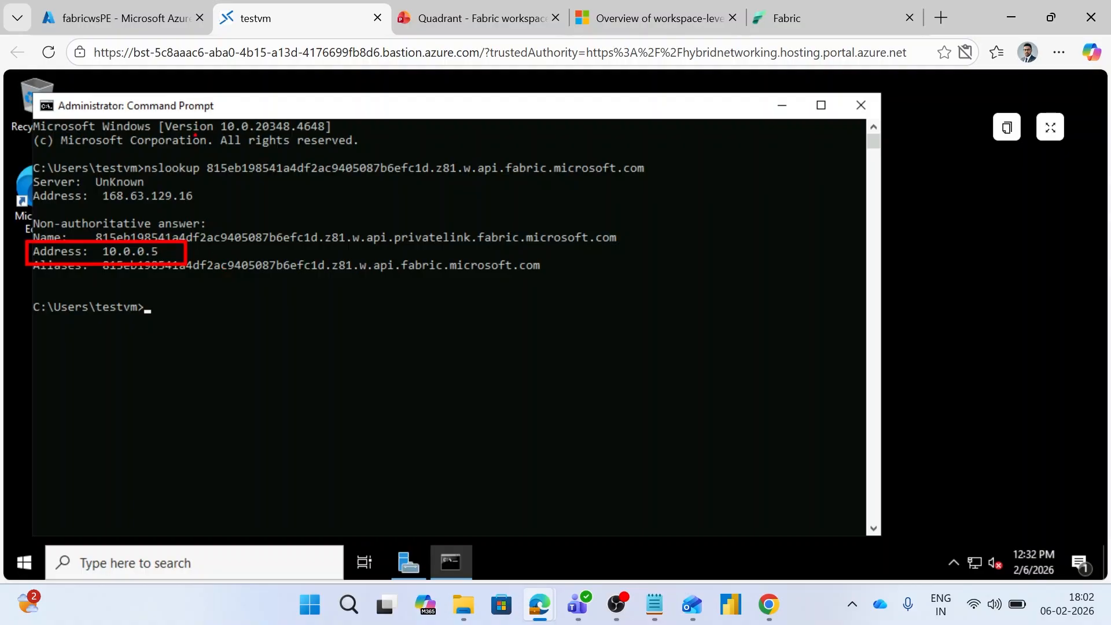
{"action": "left_click", "coordinate": [137, 20]}
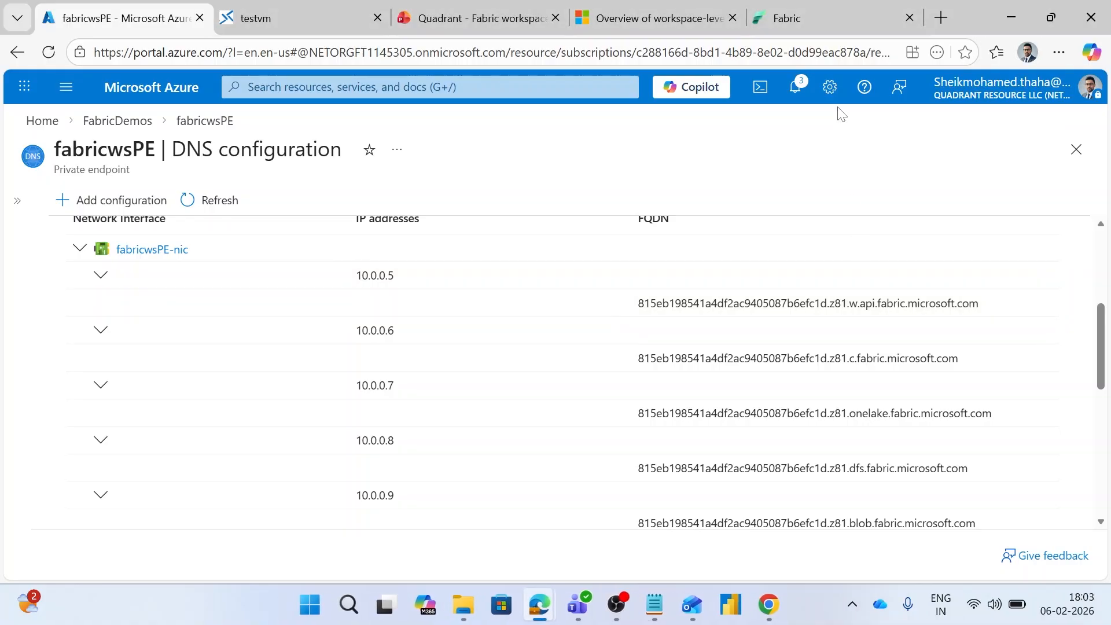
Review the Private_WS page and the private link overview diagram, and recheck the nslookup result against fabricwsPE's customer visible FQDNs.
{"action": "left_click", "coordinate": [813, 9]}
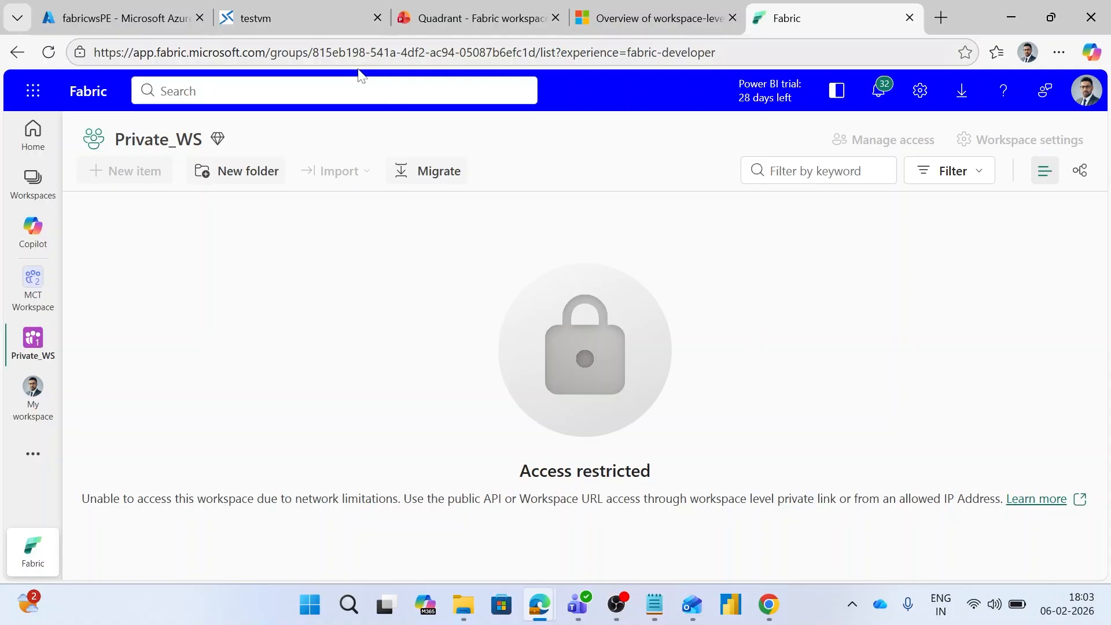
{"action": "left_click", "coordinate": [627, 20]}
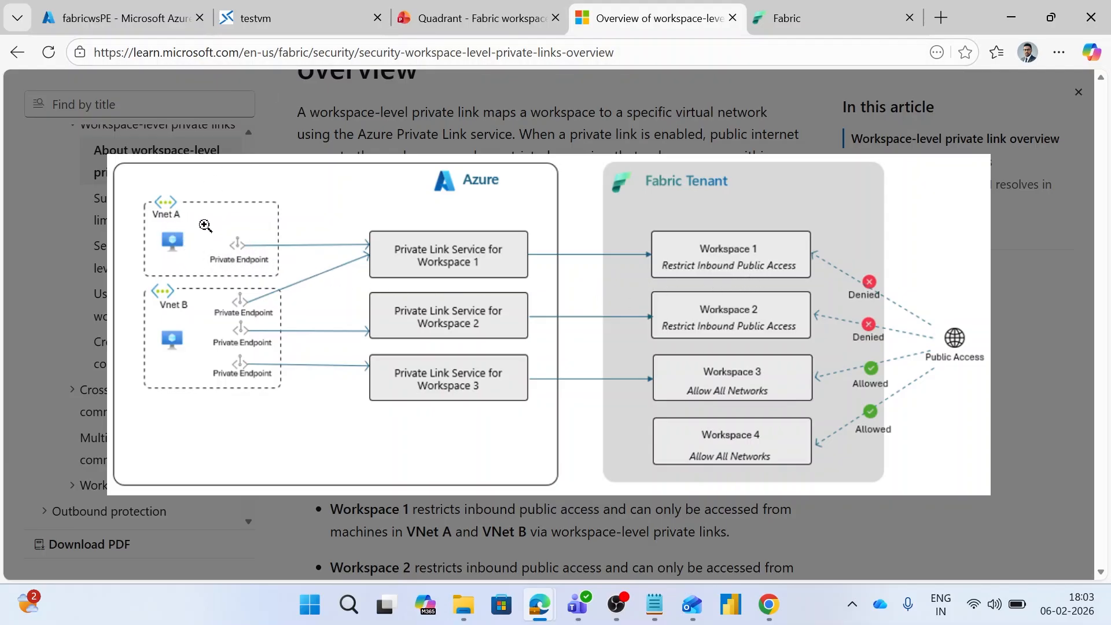
{"action": "left_click", "coordinate": [276, 18]}
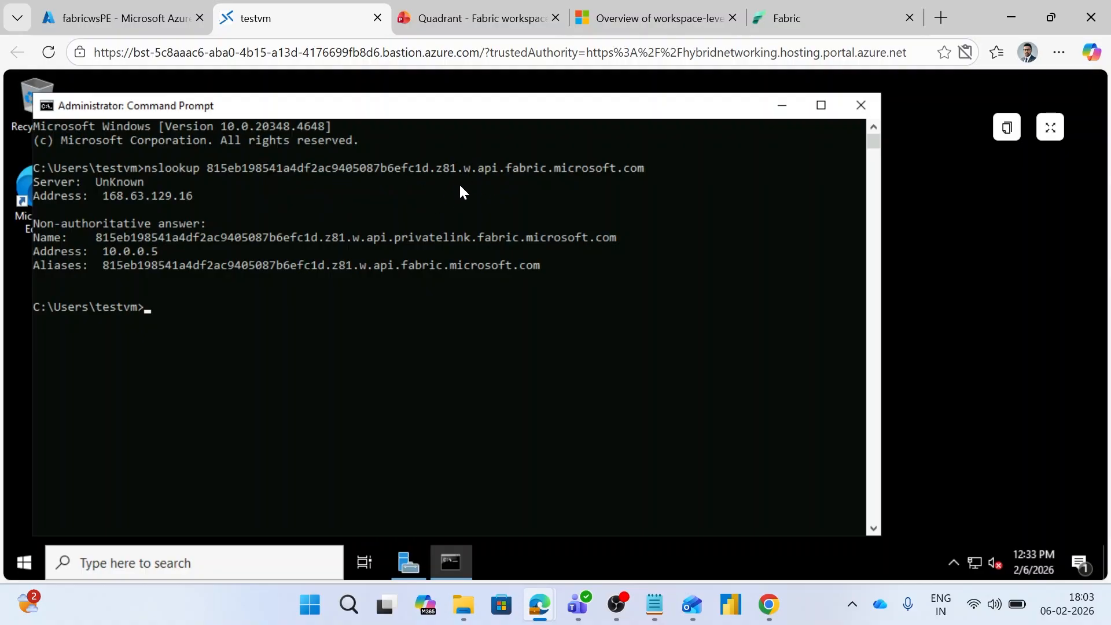
{"action": "left_click", "coordinate": [139, 21]}
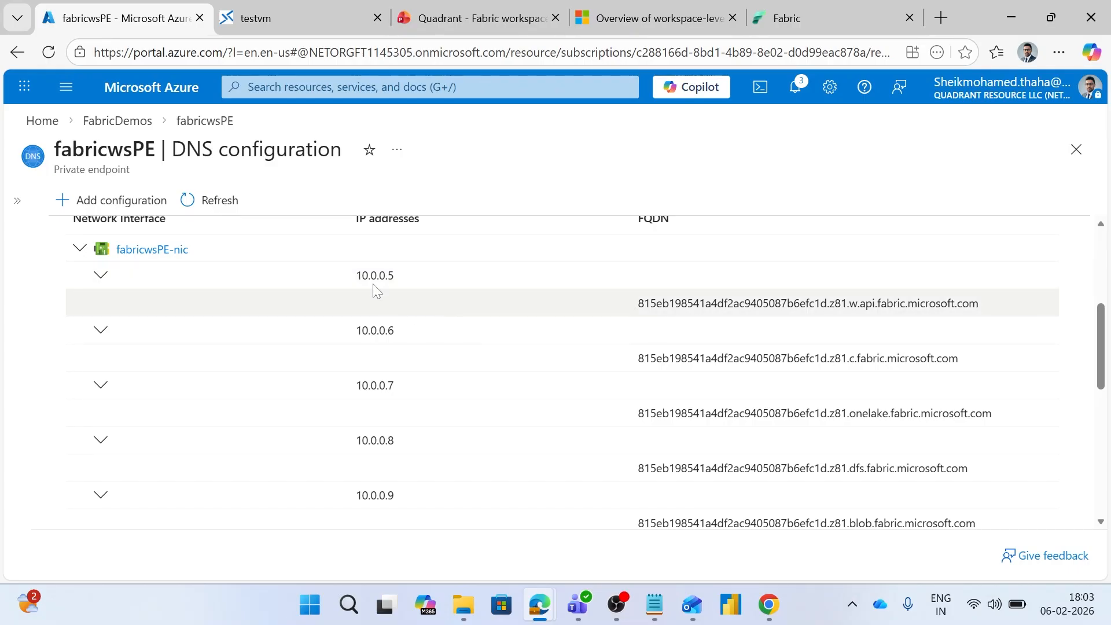
{"action": "scroll", "coordinate": [670, 335], "scroll_direction": "up", "scroll_amount": 2}
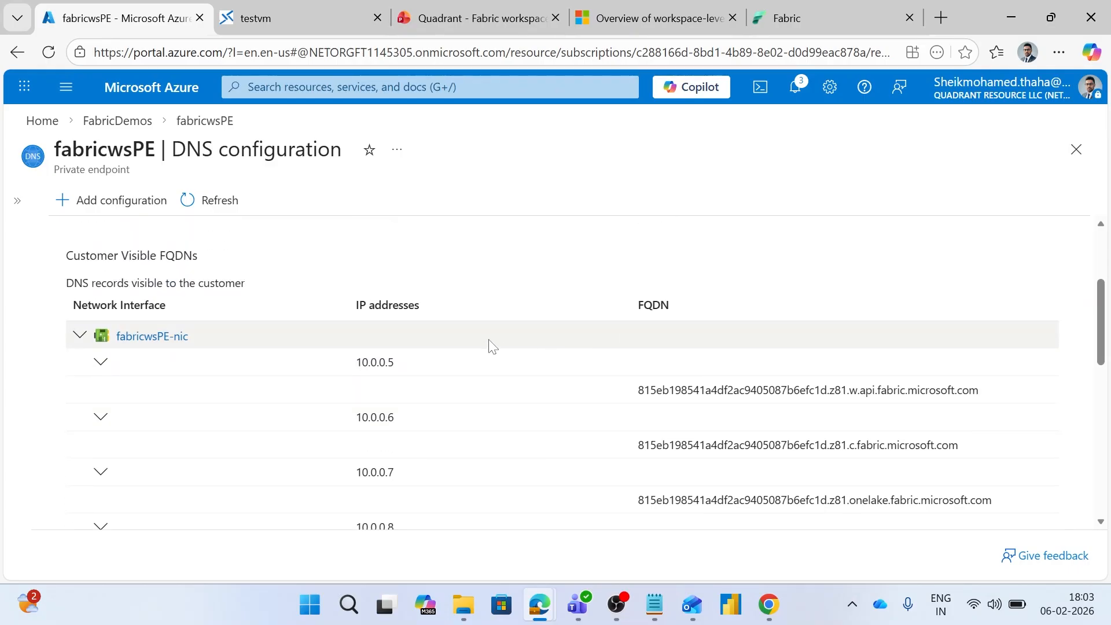
{"action": "left_click", "coordinate": [301, 21]}
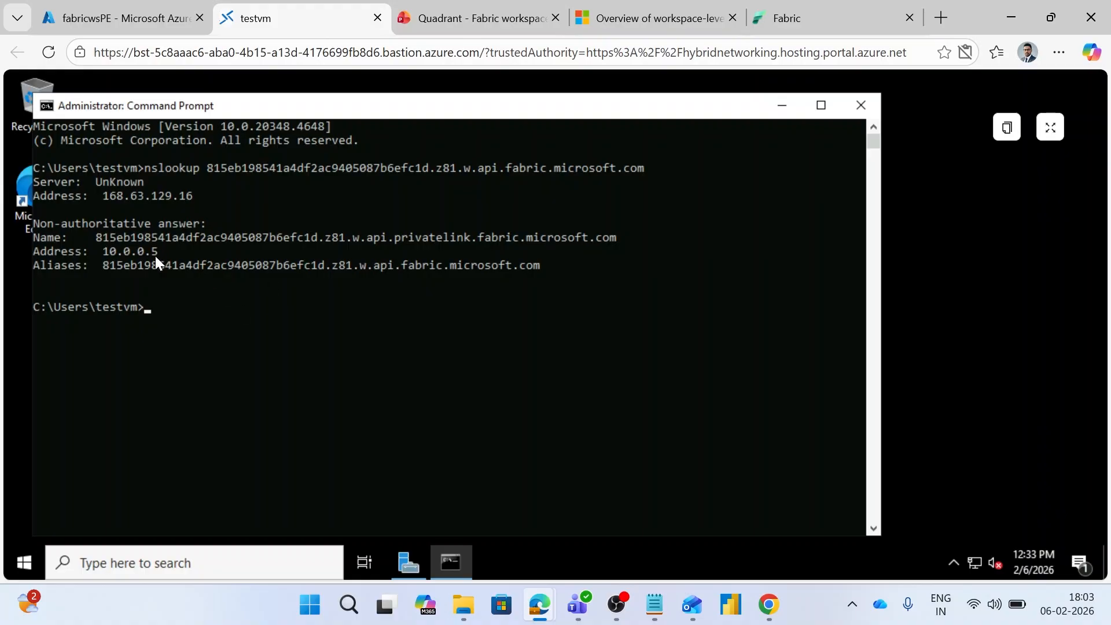